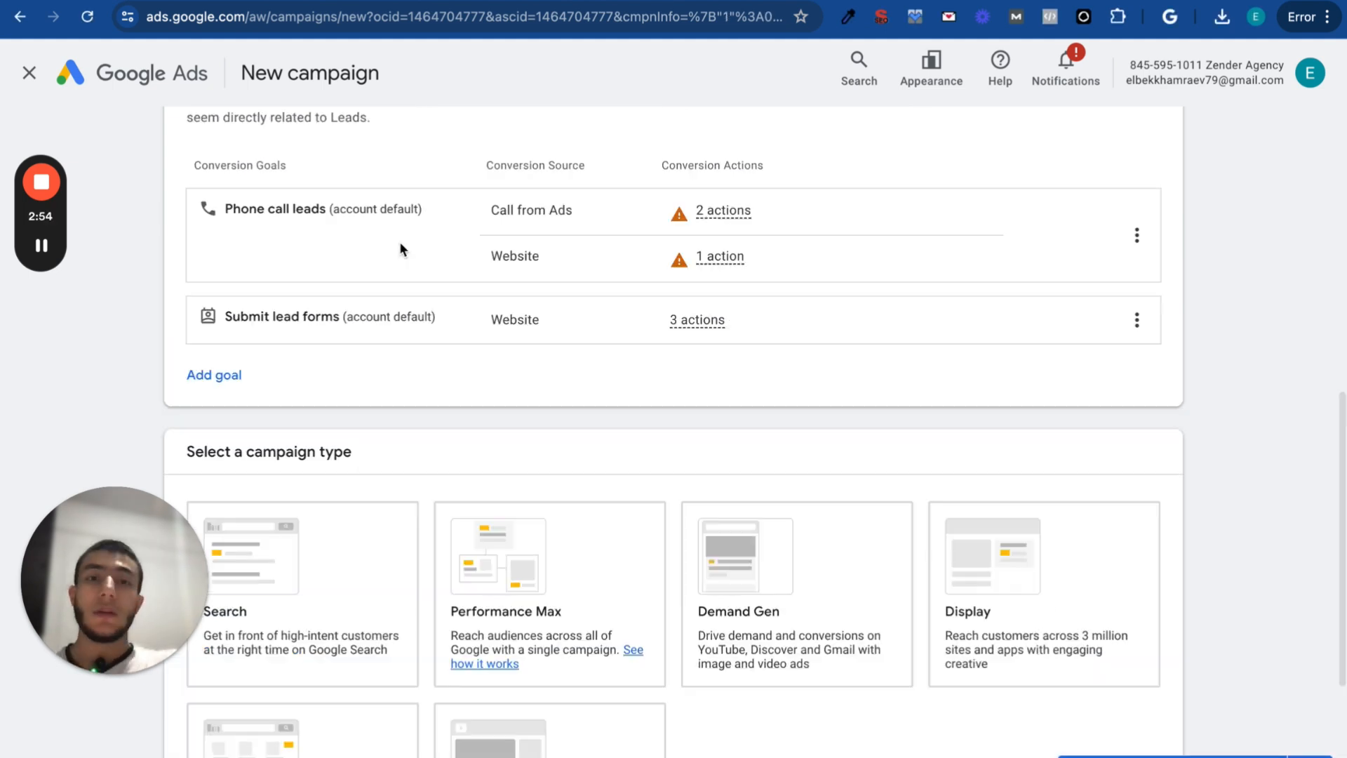
# Choose the Search campaign type and select phone calls, with the business phone number entered, and lead form submissions as ways to reach the goal
pyautogui.scroll(-3, 379, 351)
pyautogui.click(360, 356)
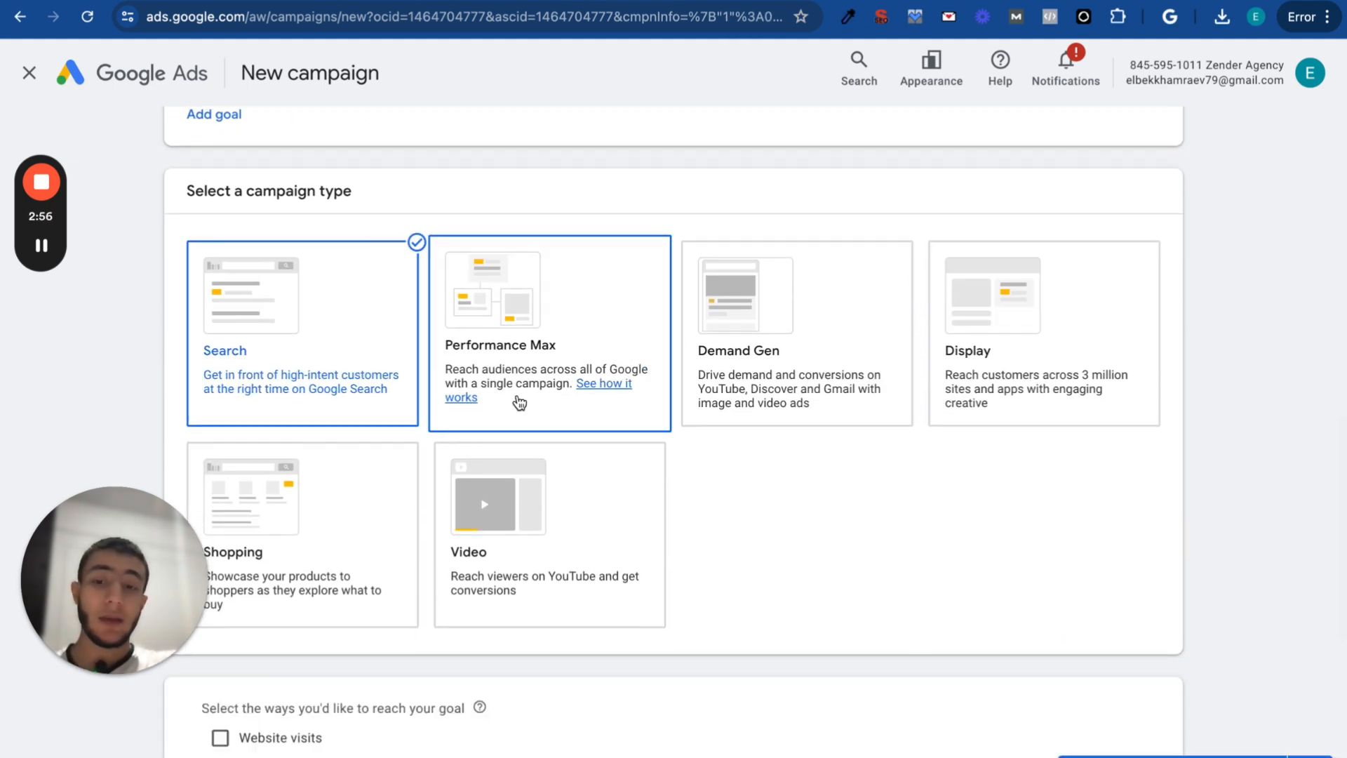
pyautogui.scroll(-2, 1059, 641)
pyautogui.scroll(-2, 1061, 645)
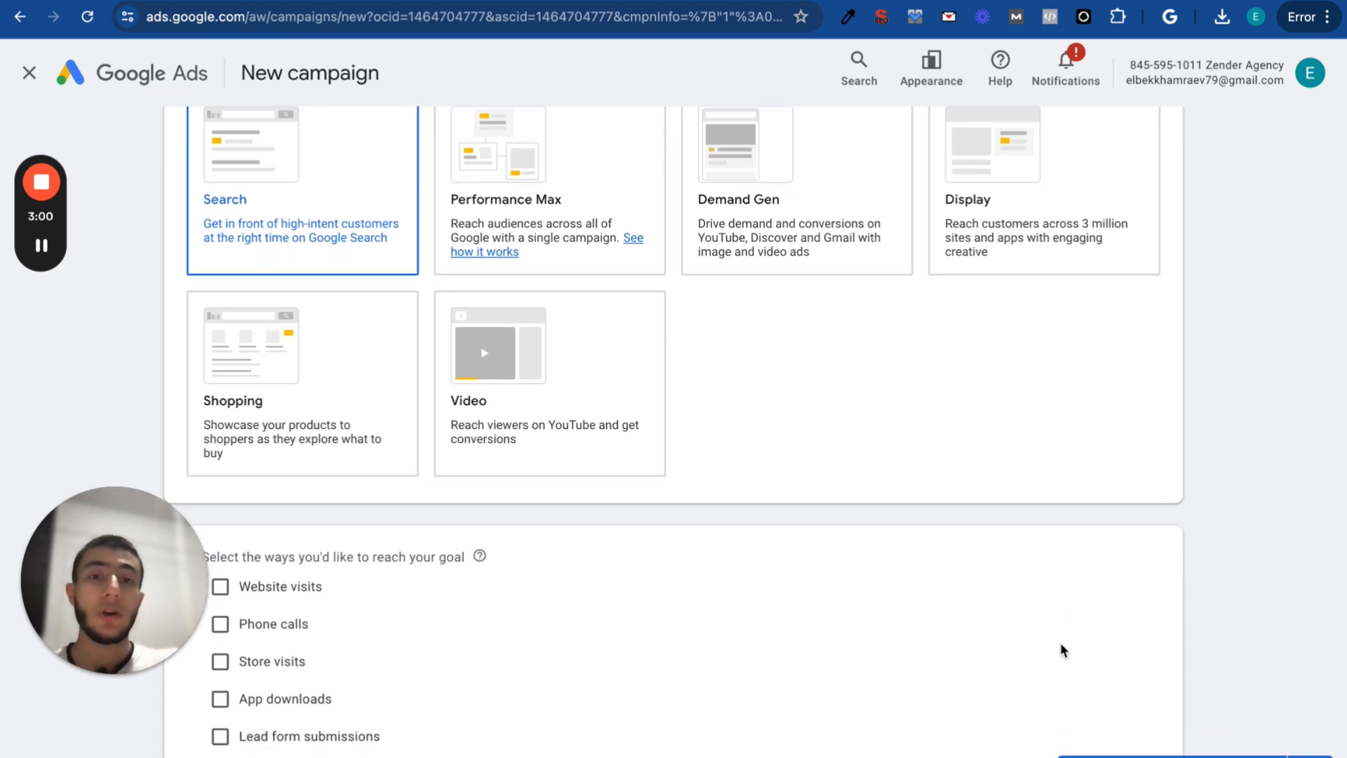
pyautogui.scroll(-2, 1060, 649)
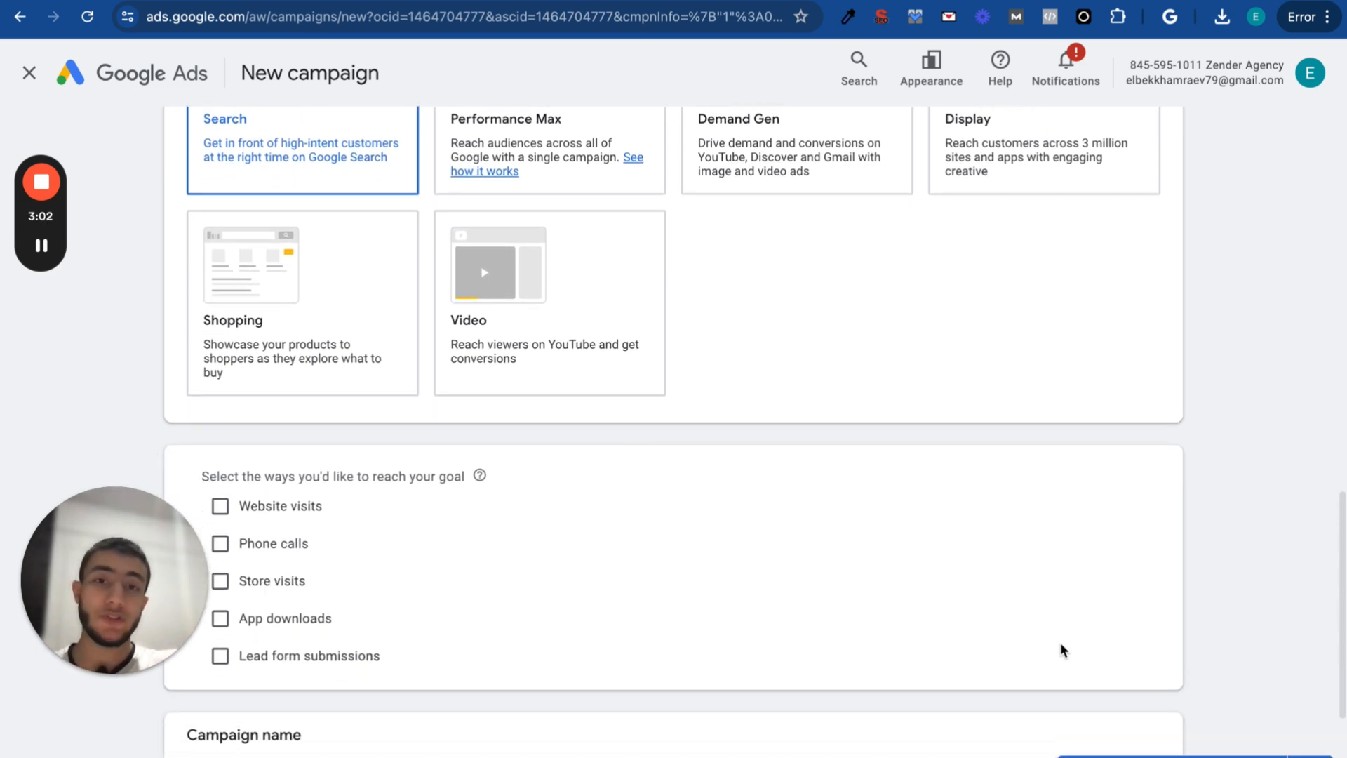
pyautogui.scroll(-2, 1061, 649)
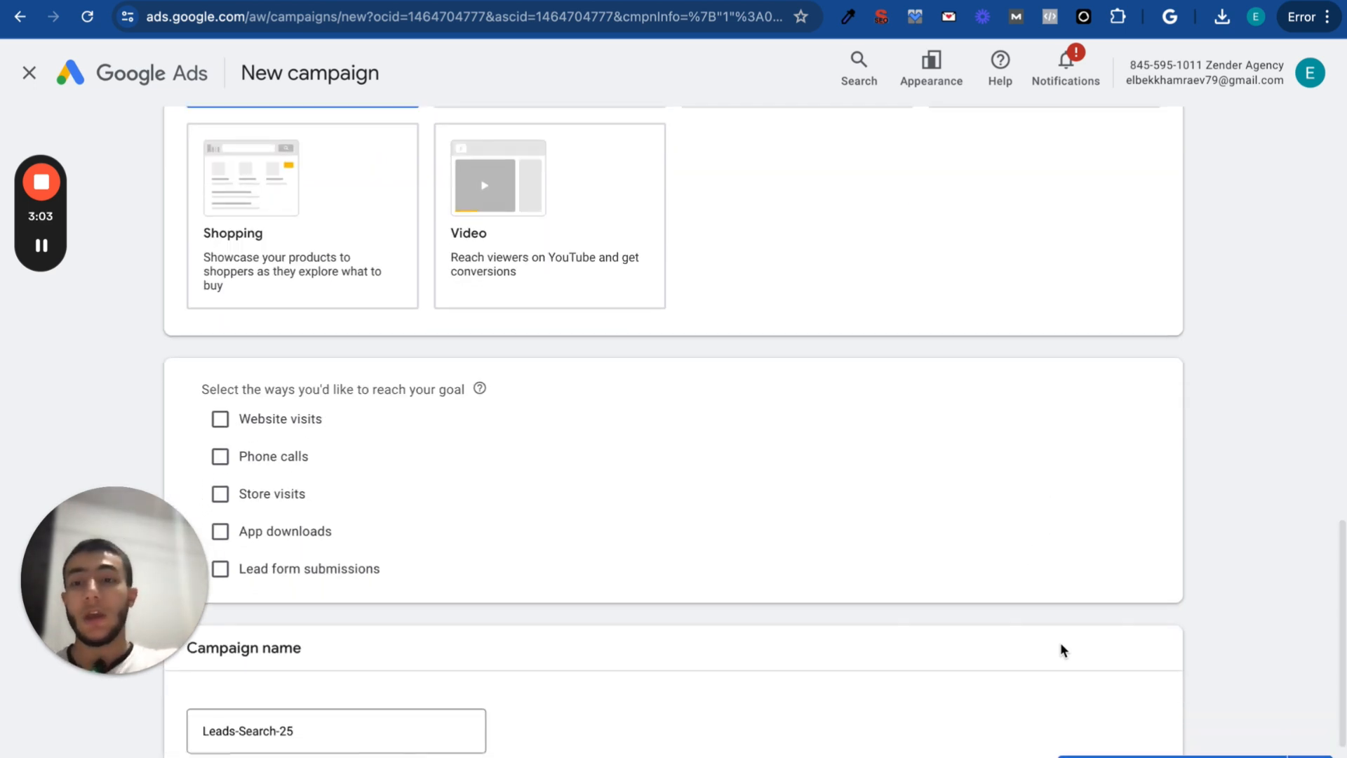
pyautogui.click(239, 466)
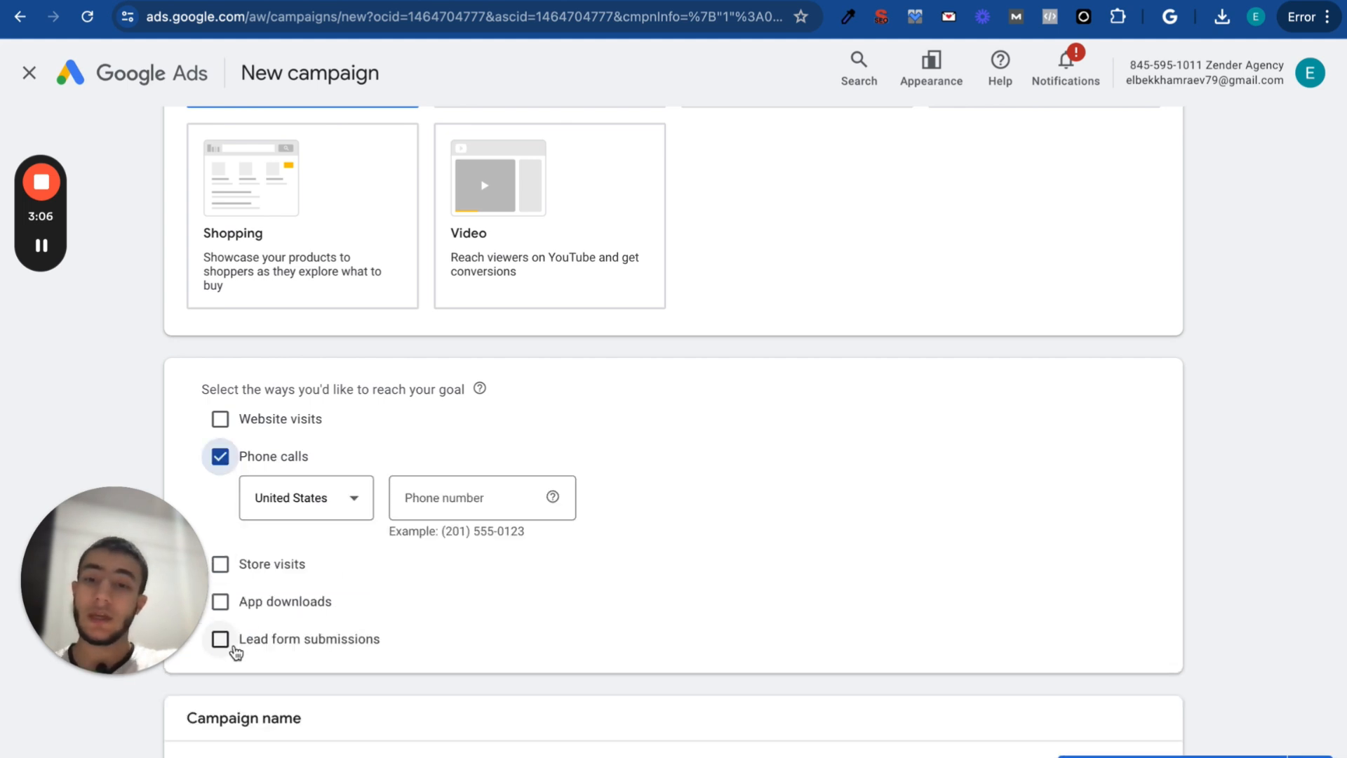
pyautogui.click(219, 640)
pyautogui.click(537, 497)
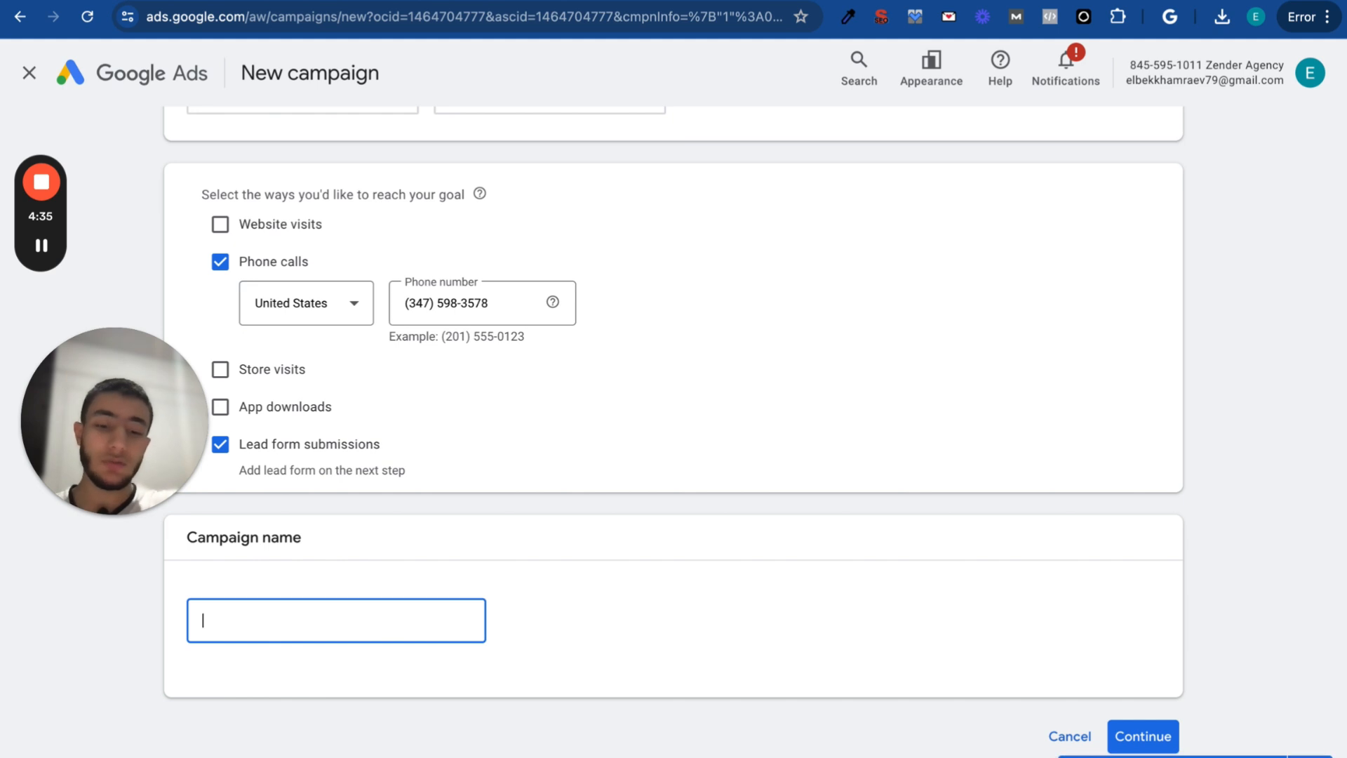
# Name the campaign NY-SEARCH and continue to the bidding setup
pyautogui.write('NY')
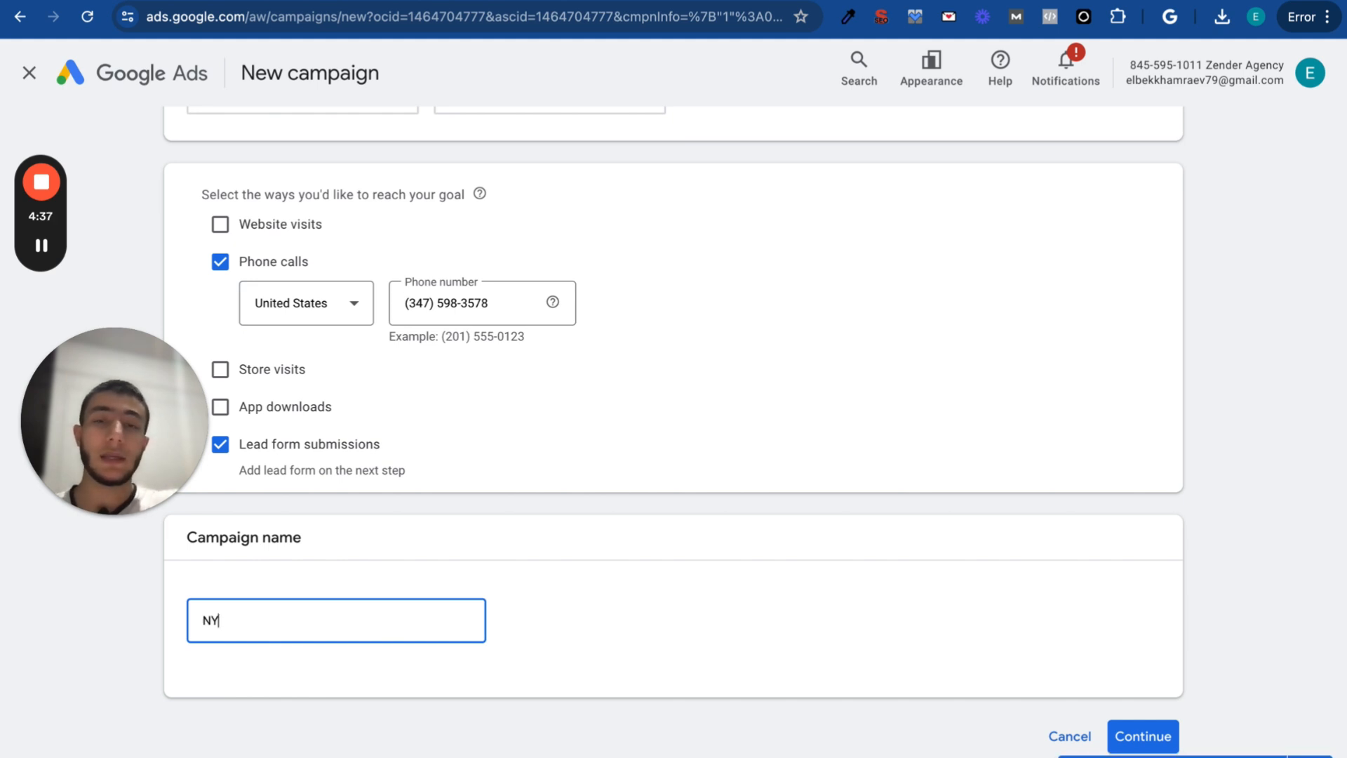
pyautogui.write('-')
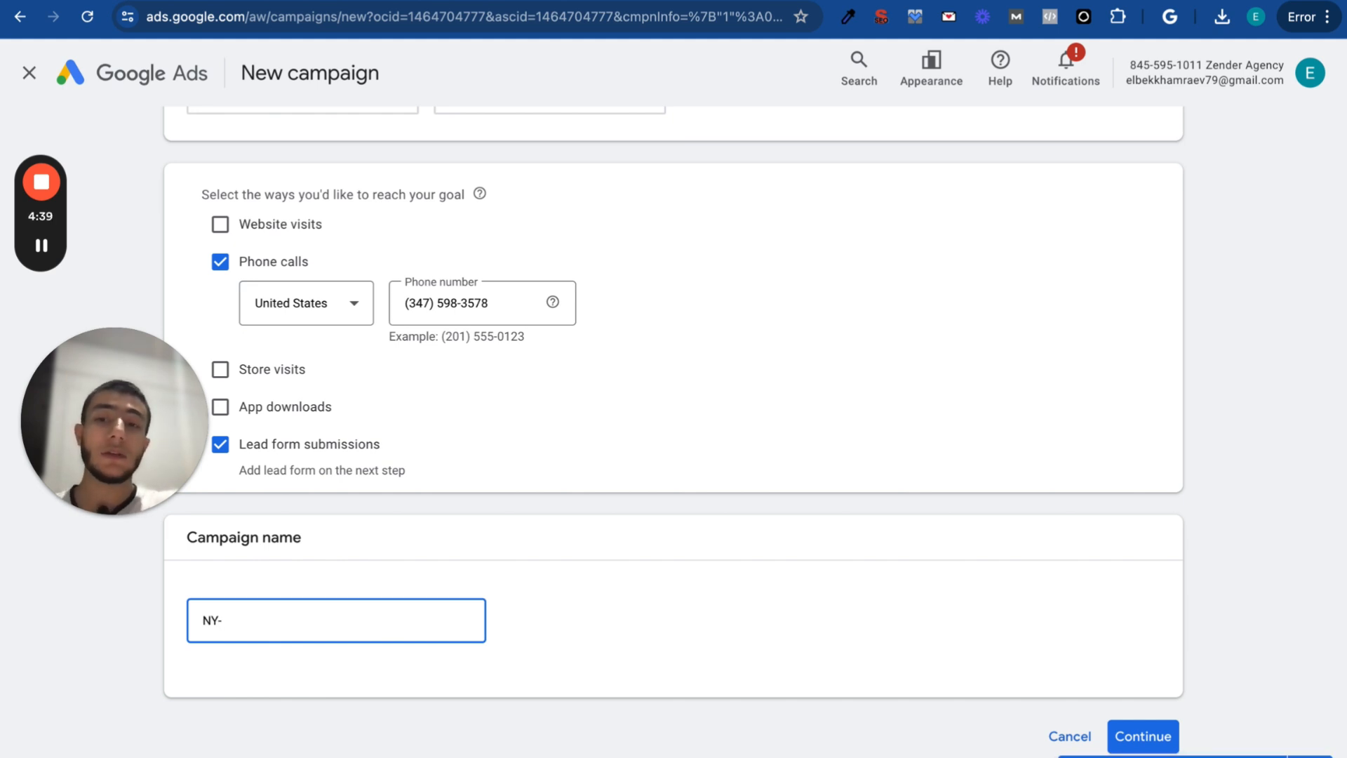
pyautogui.write('S')
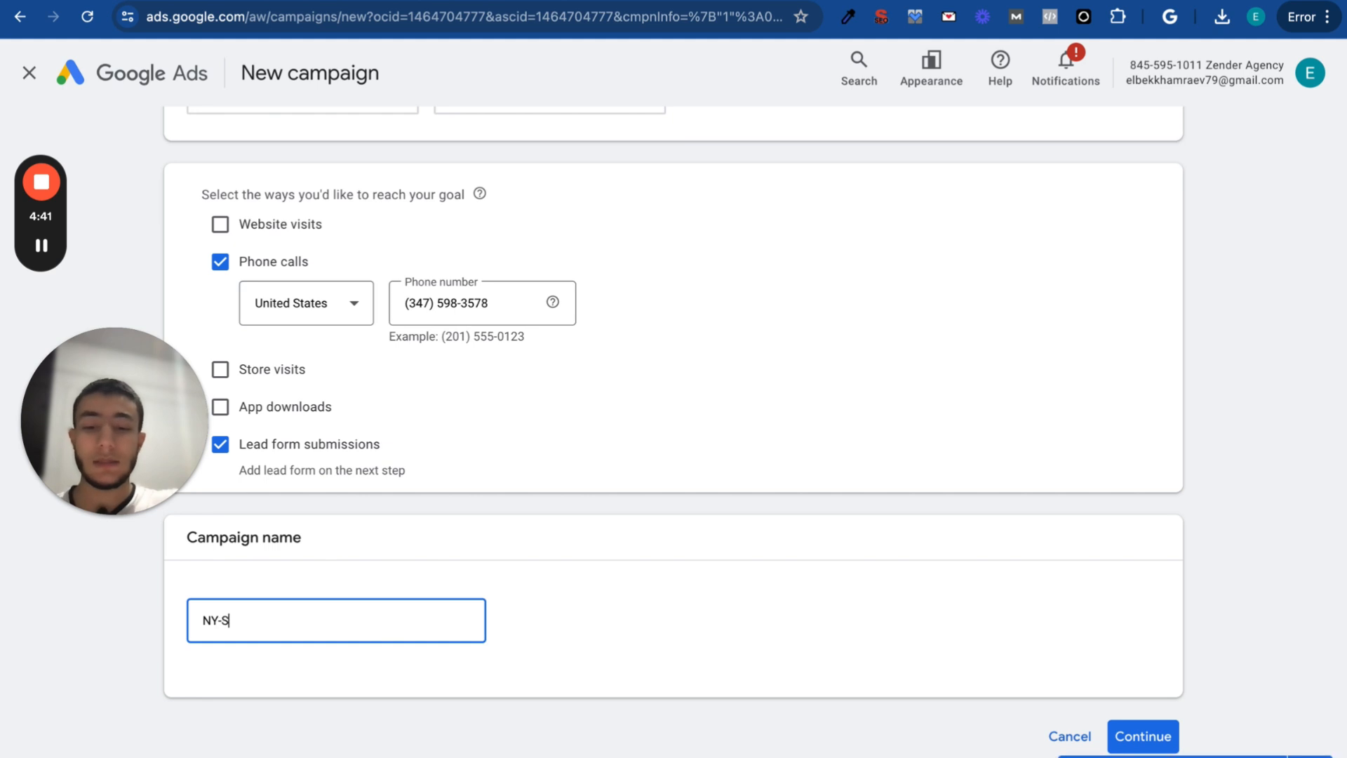
pyautogui.write('EARCH')
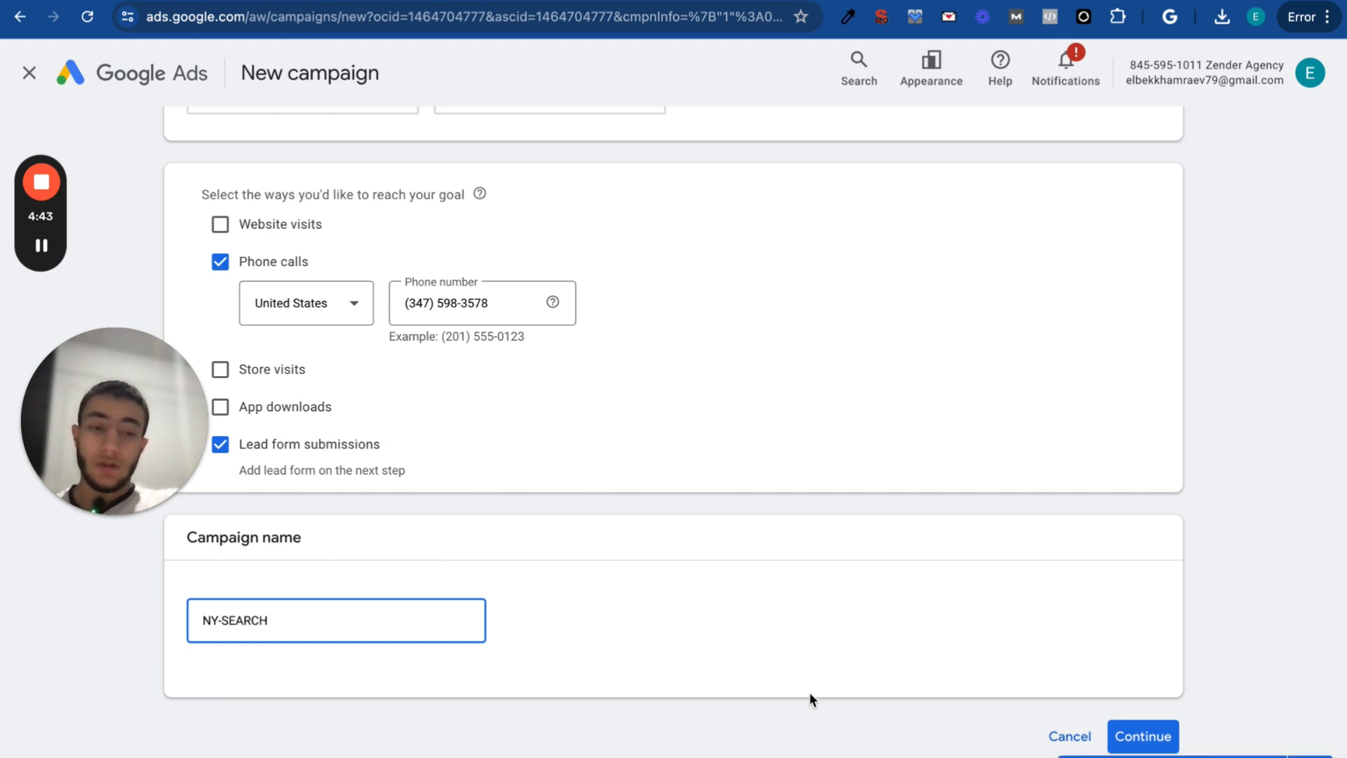
pyautogui.click(1154, 738)
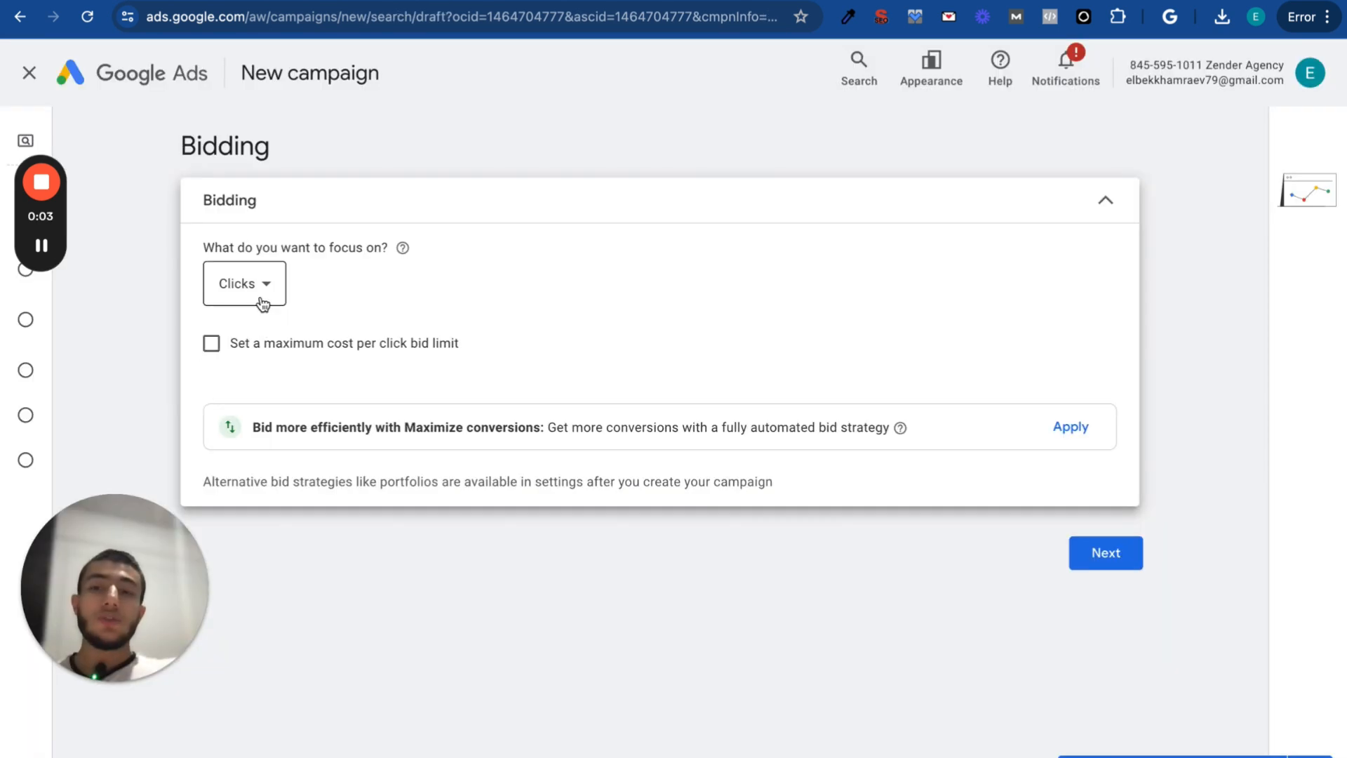
# Review the bidding focus options, keep Clicks as the focus, and proceed to the campaign settings
pyautogui.click(261, 300)
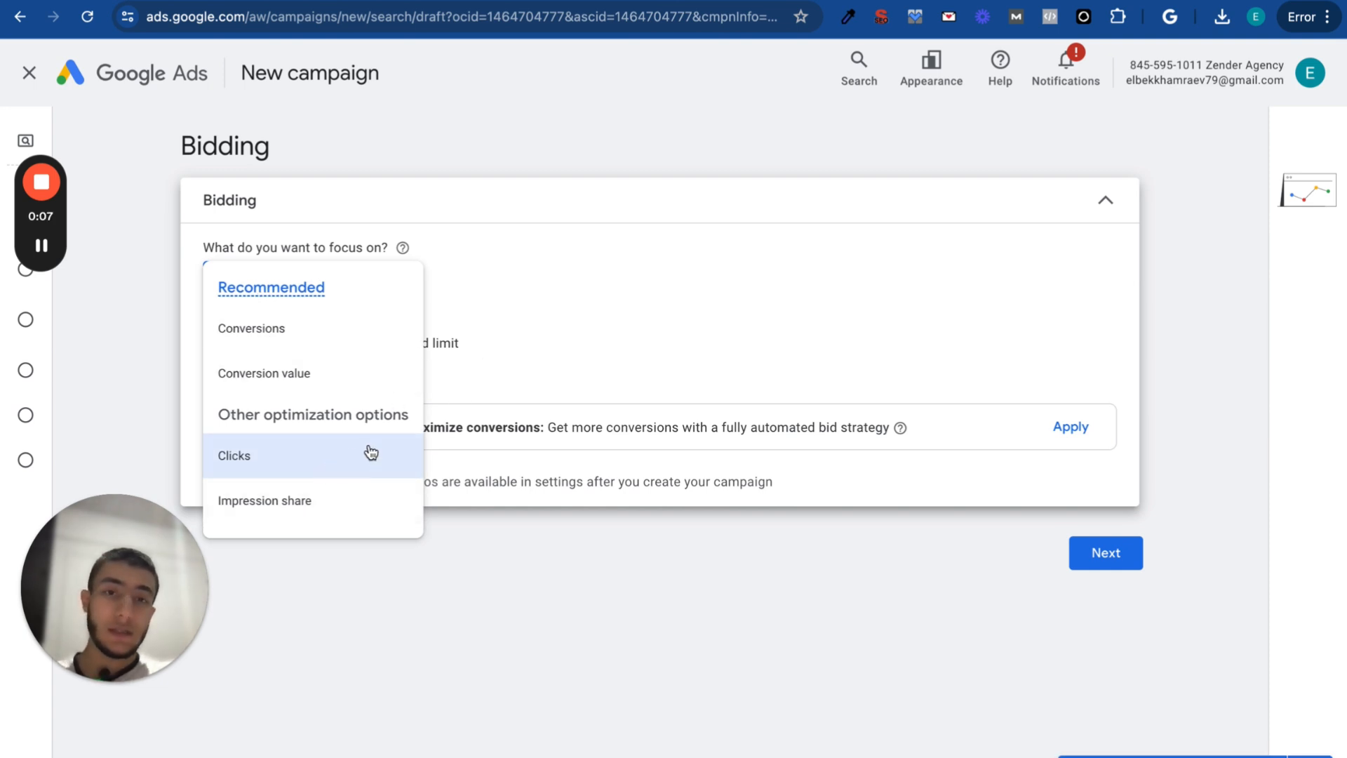
pyautogui.click(640, 301)
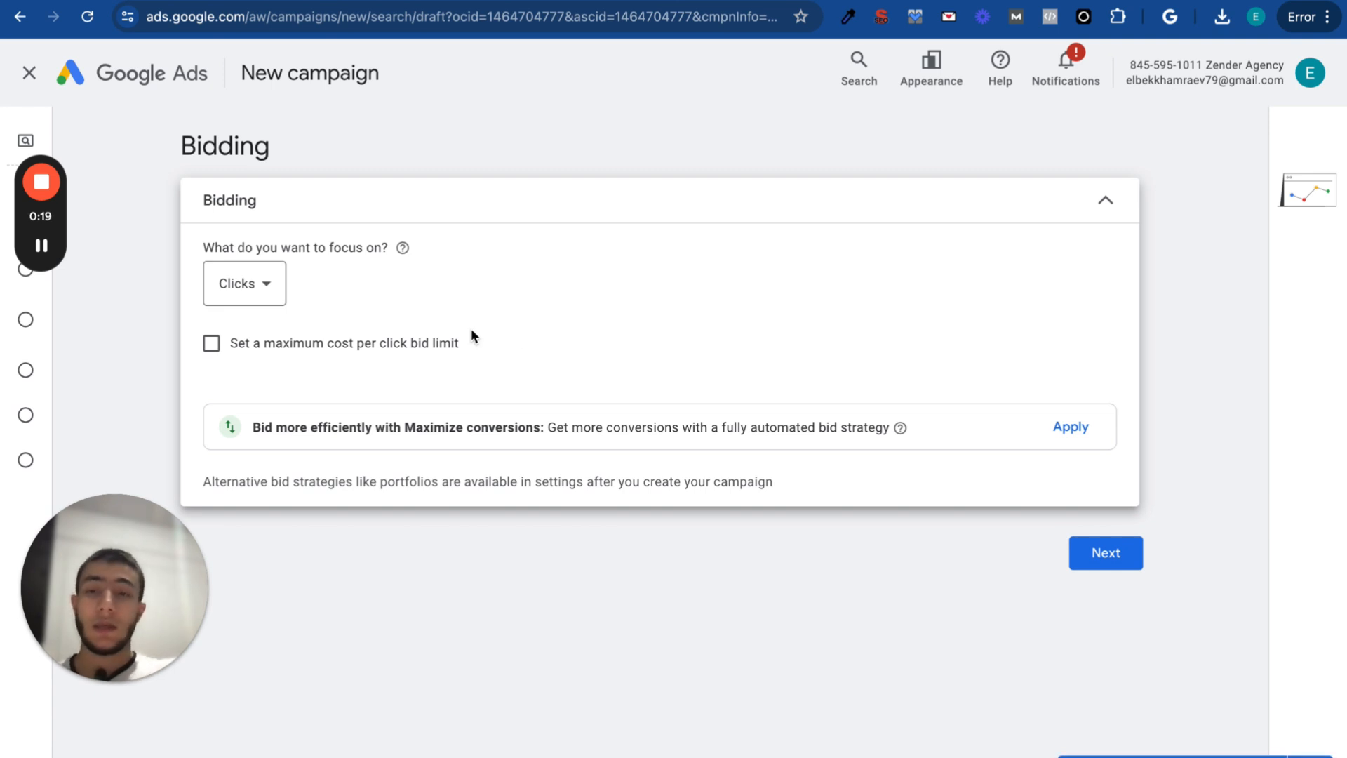
pyautogui.click(258, 283)
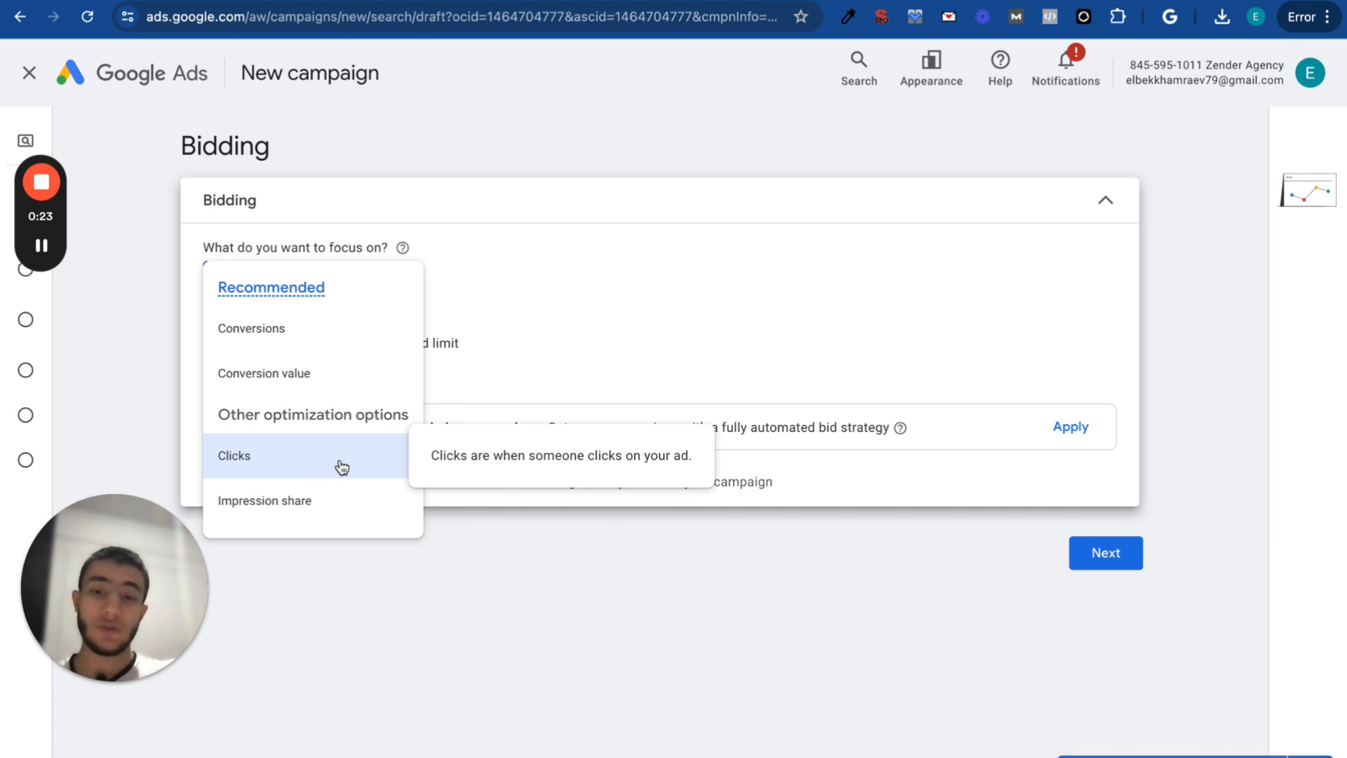
pyautogui.click(605, 281)
pyautogui.click(272, 295)
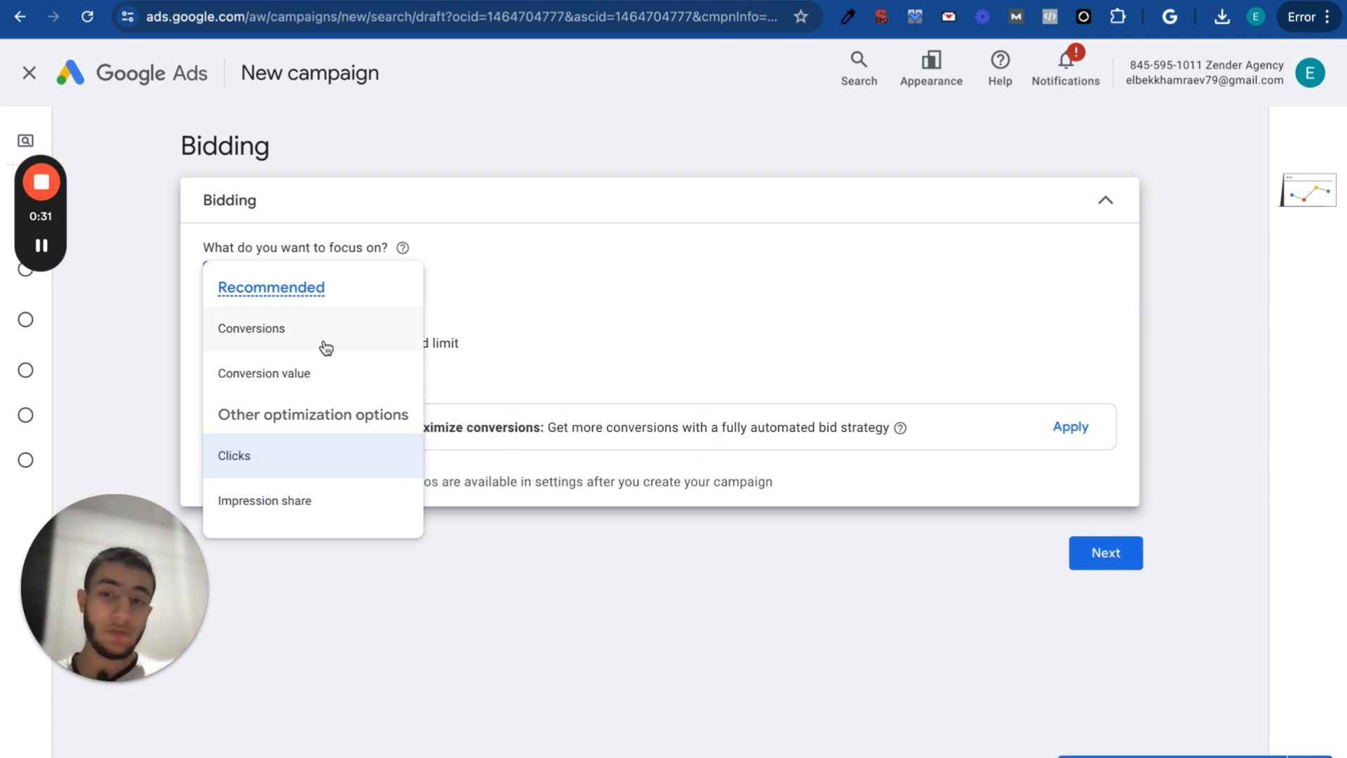
pyautogui.click(541, 260)
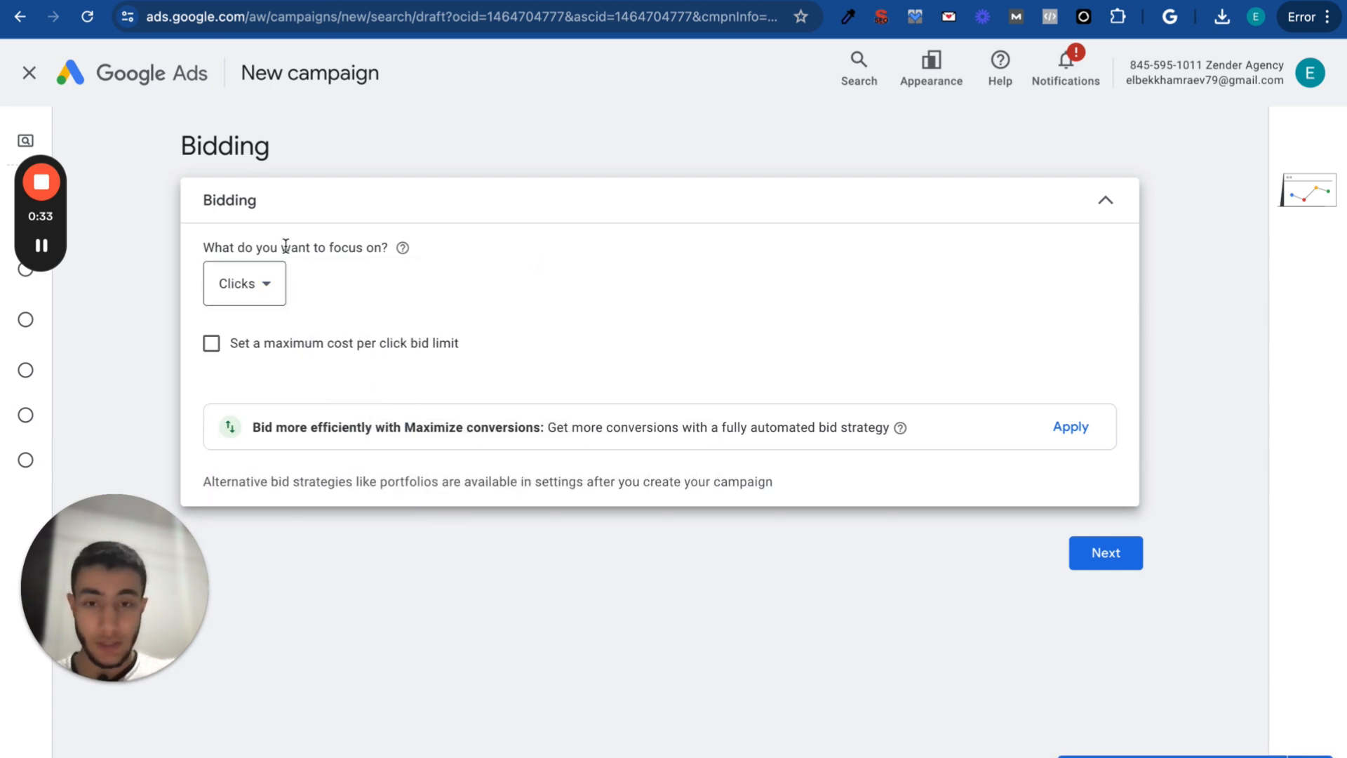
pyautogui.click(1106, 553)
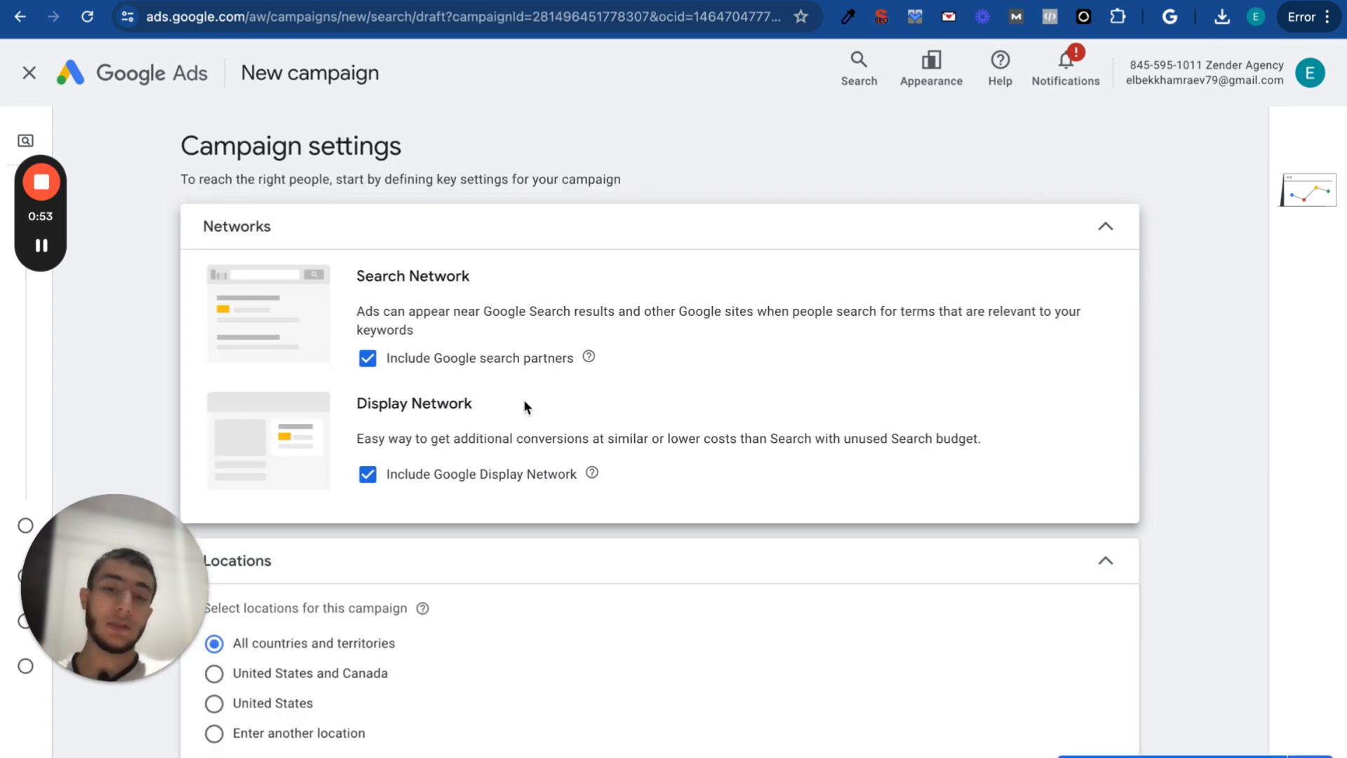
# Exclude Google search partners and the Google Display Network from the campaign's networks
pyautogui.click(368, 358)
pyautogui.click(367, 474)
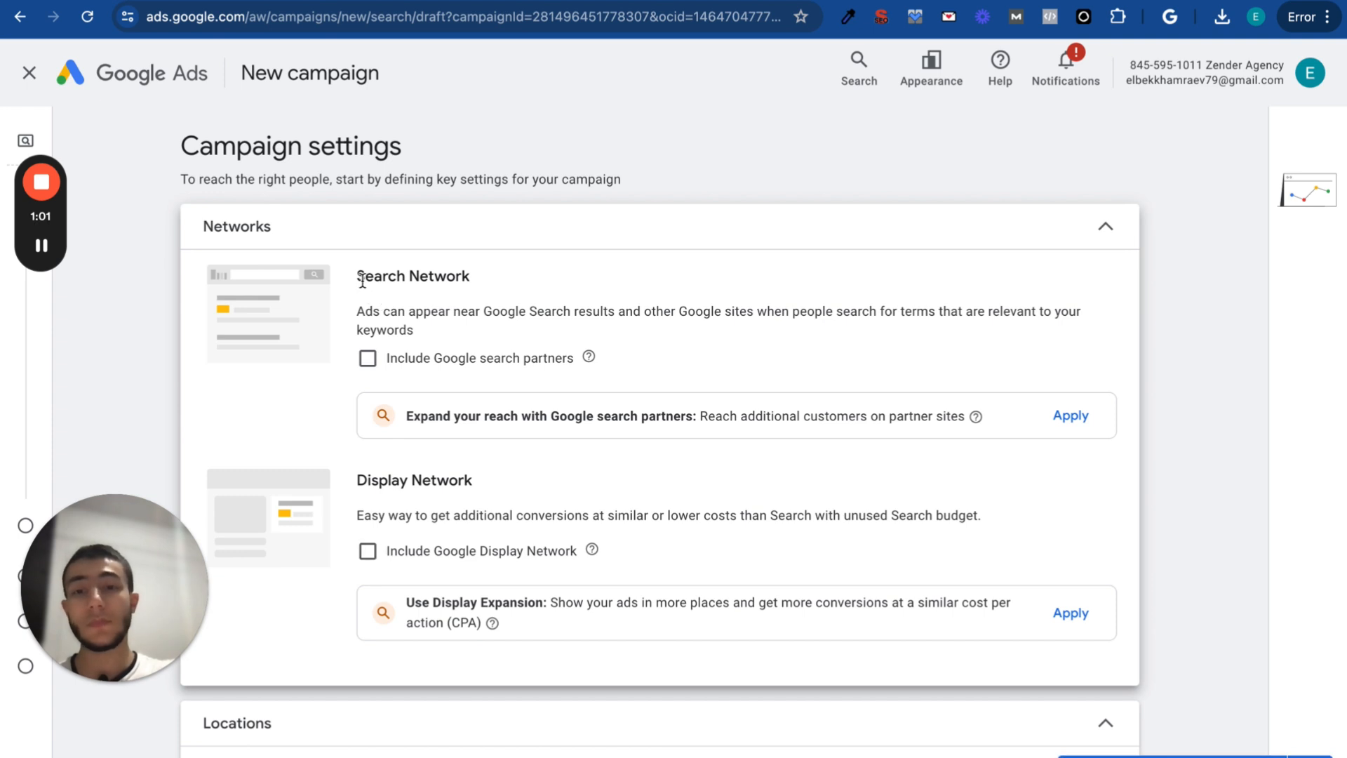
pyautogui.moveTo(358, 273); pyautogui.dragTo(517, 286)
pyautogui.click(517, 285)
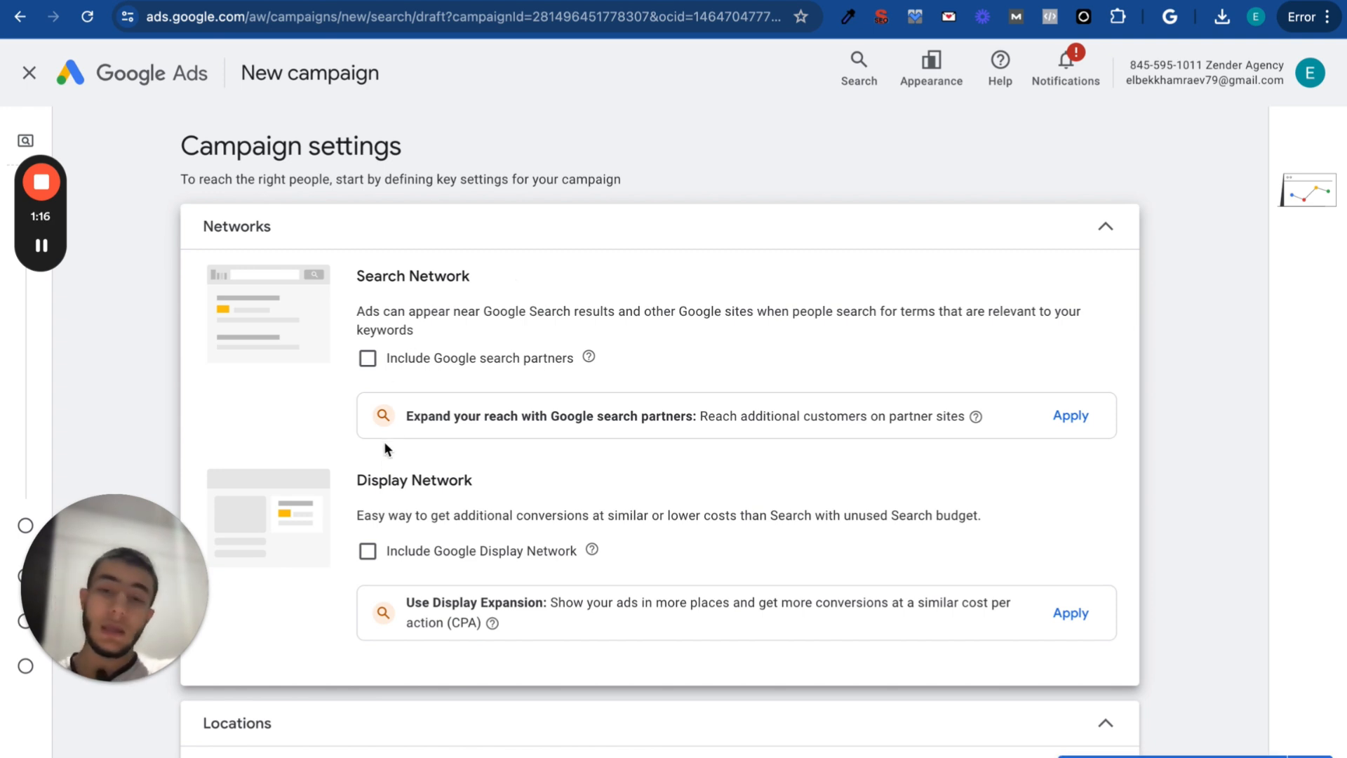
pyautogui.moveTo(356, 480); pyautogui.dragTo(507, 475)
pyautogui.click(506, 468)
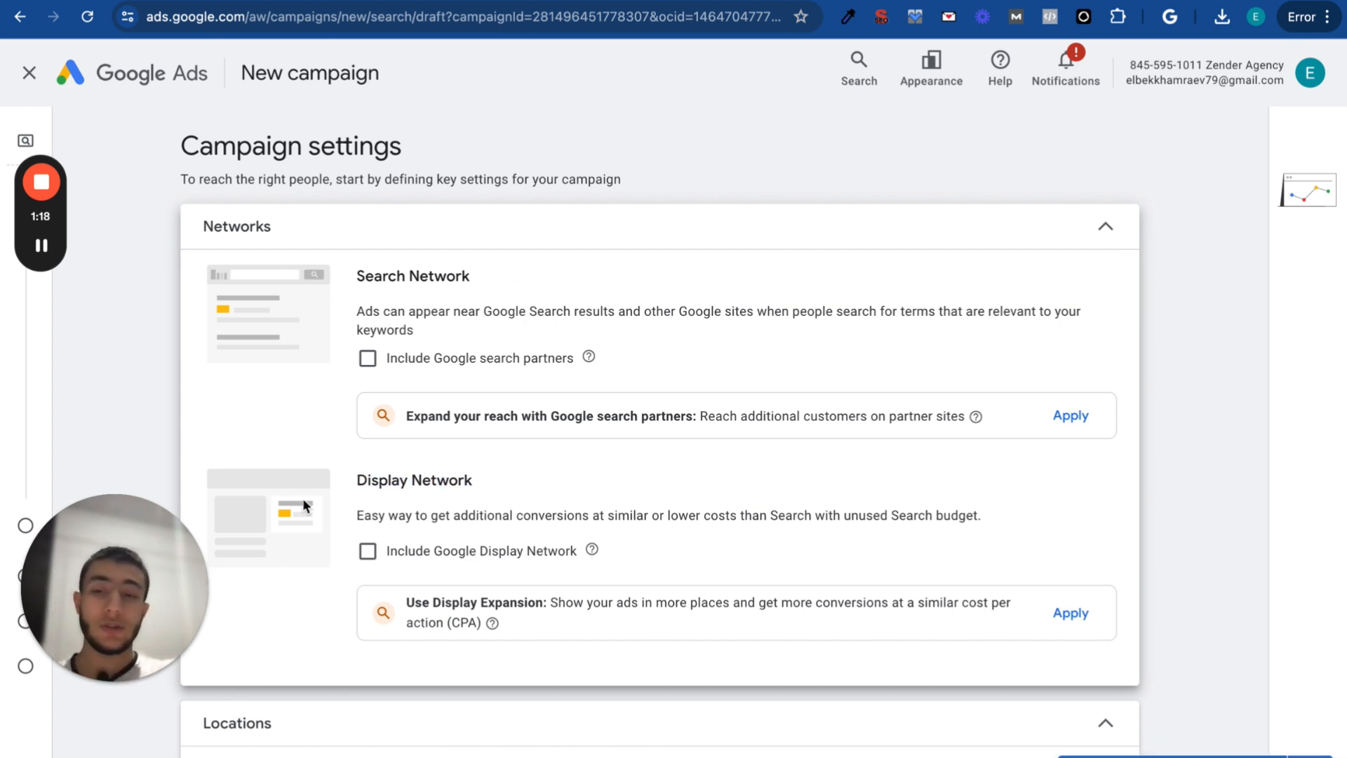
# Set the campaign's targeting to a custom location and limit it to Presence: people in or regularly in the included locations
pyautogui.scroll(-1, 349, 466)
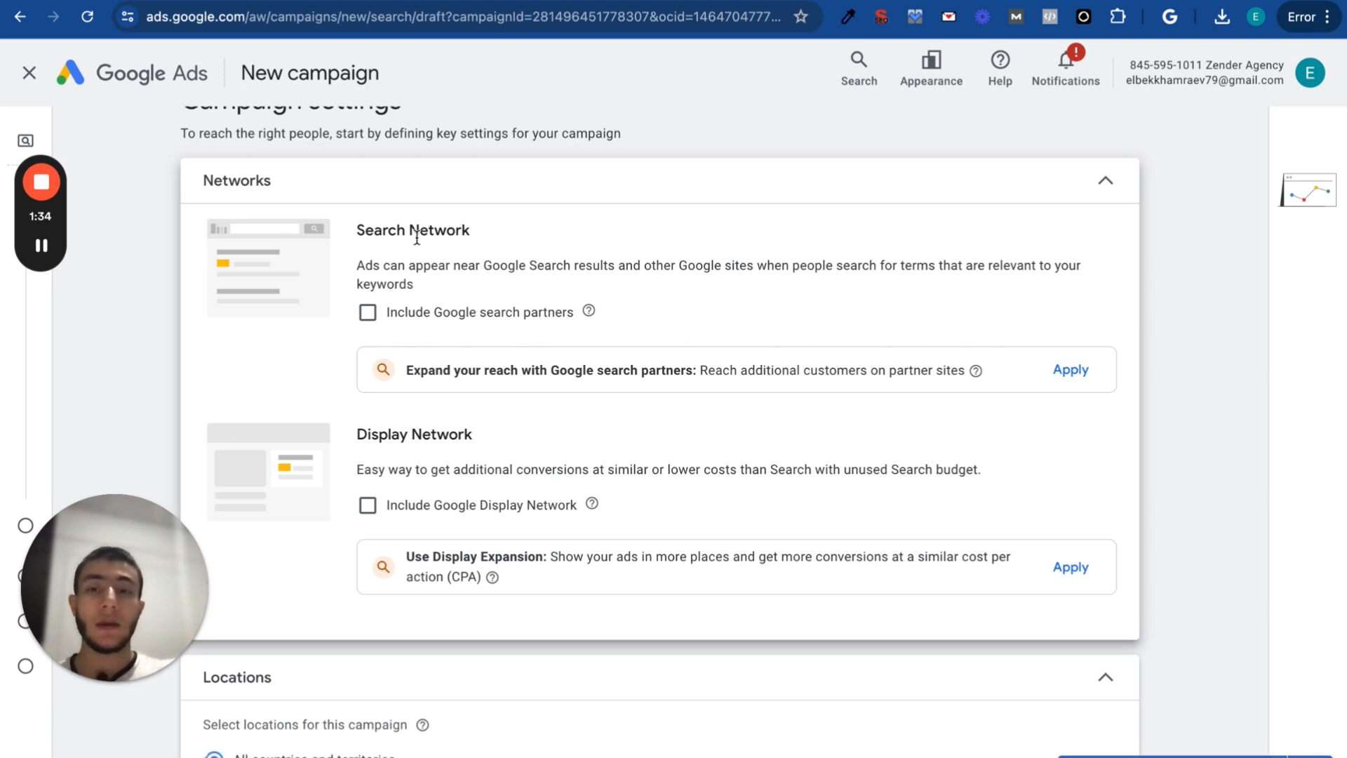
pyautogui.scroll(-2, 336, 428)
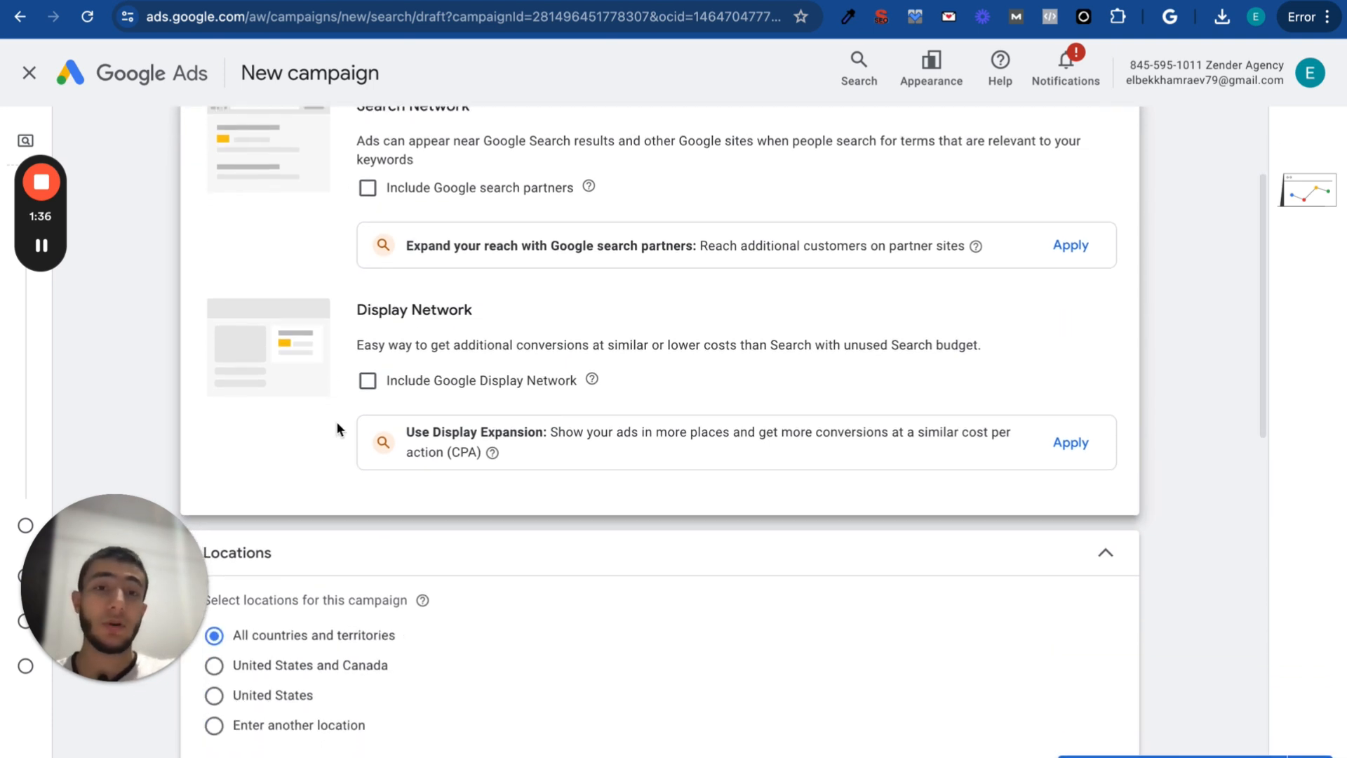
pyautogui.scroll(-2, 336, 427)
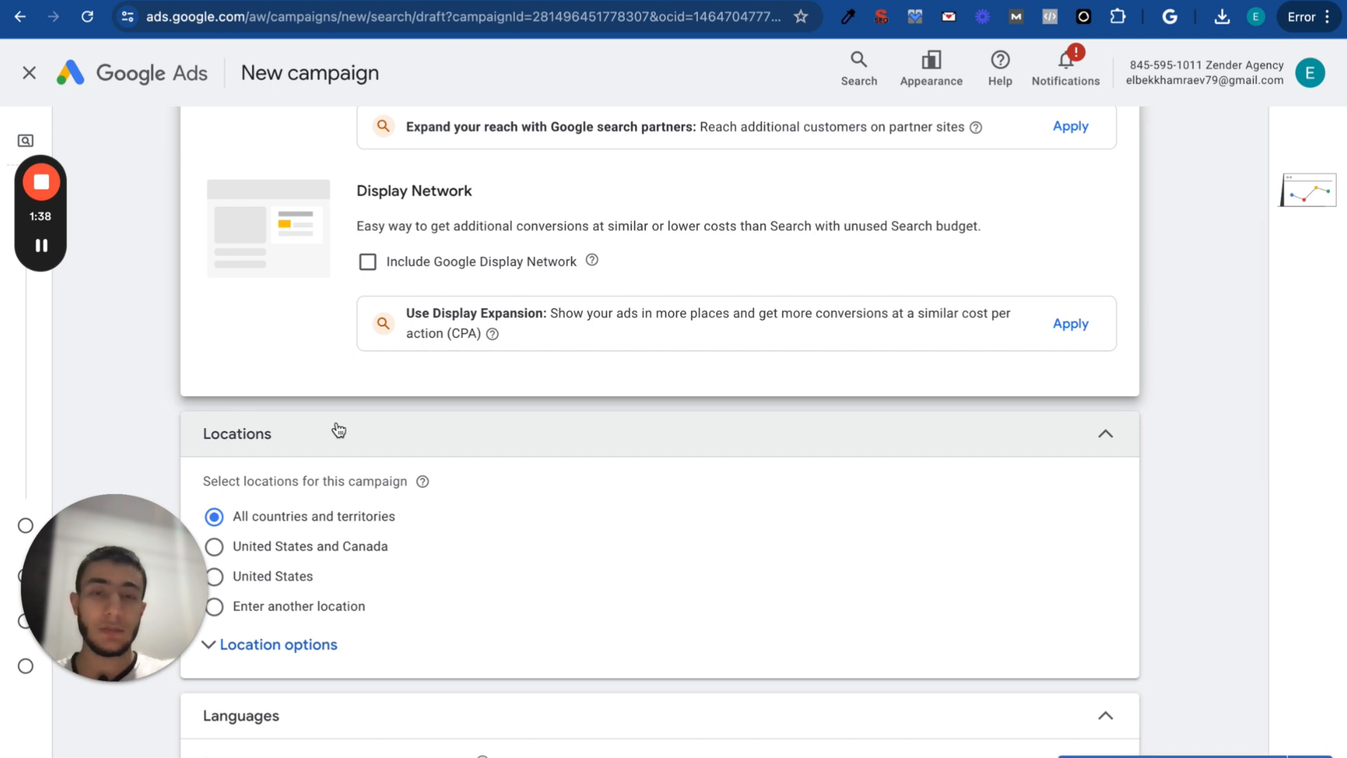
pyautogui.scroll(2, 390, 535)
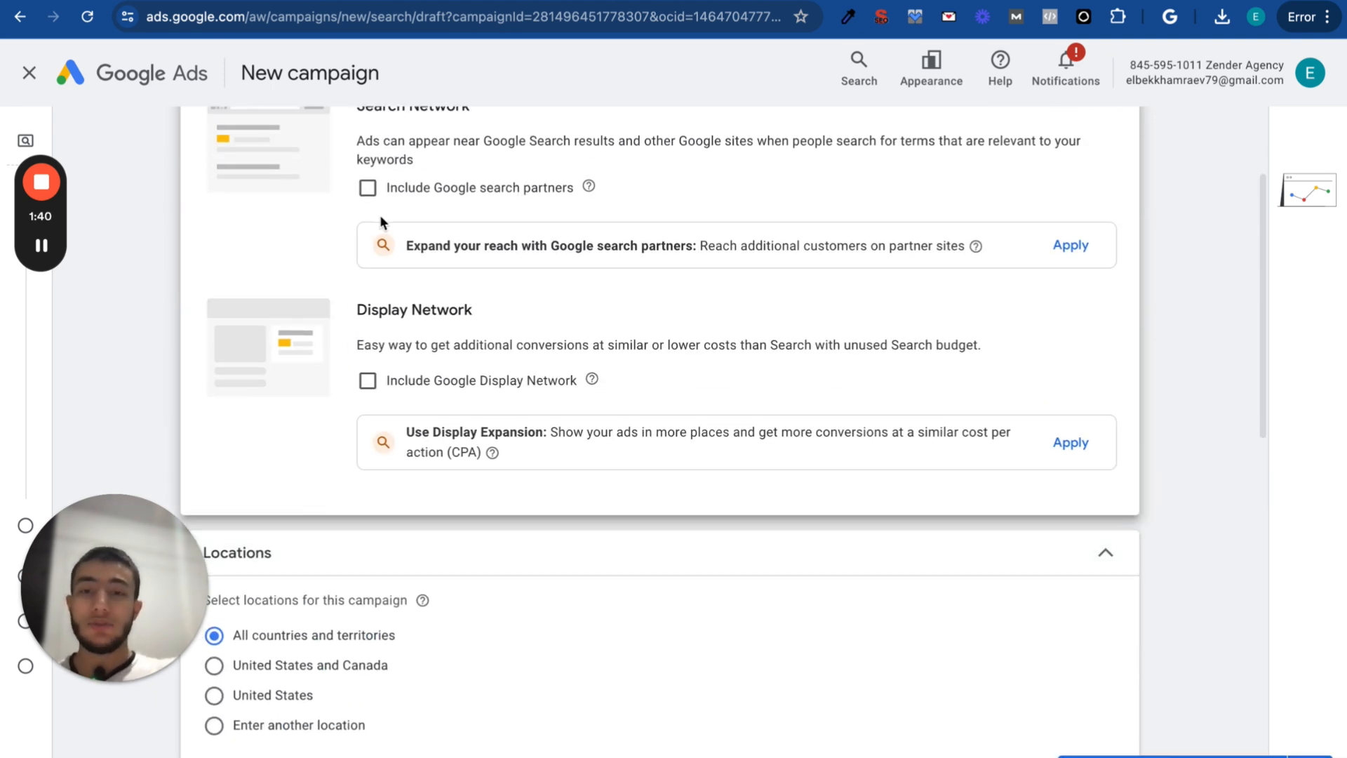
pyautogui.scroll(-4, 376, 414)
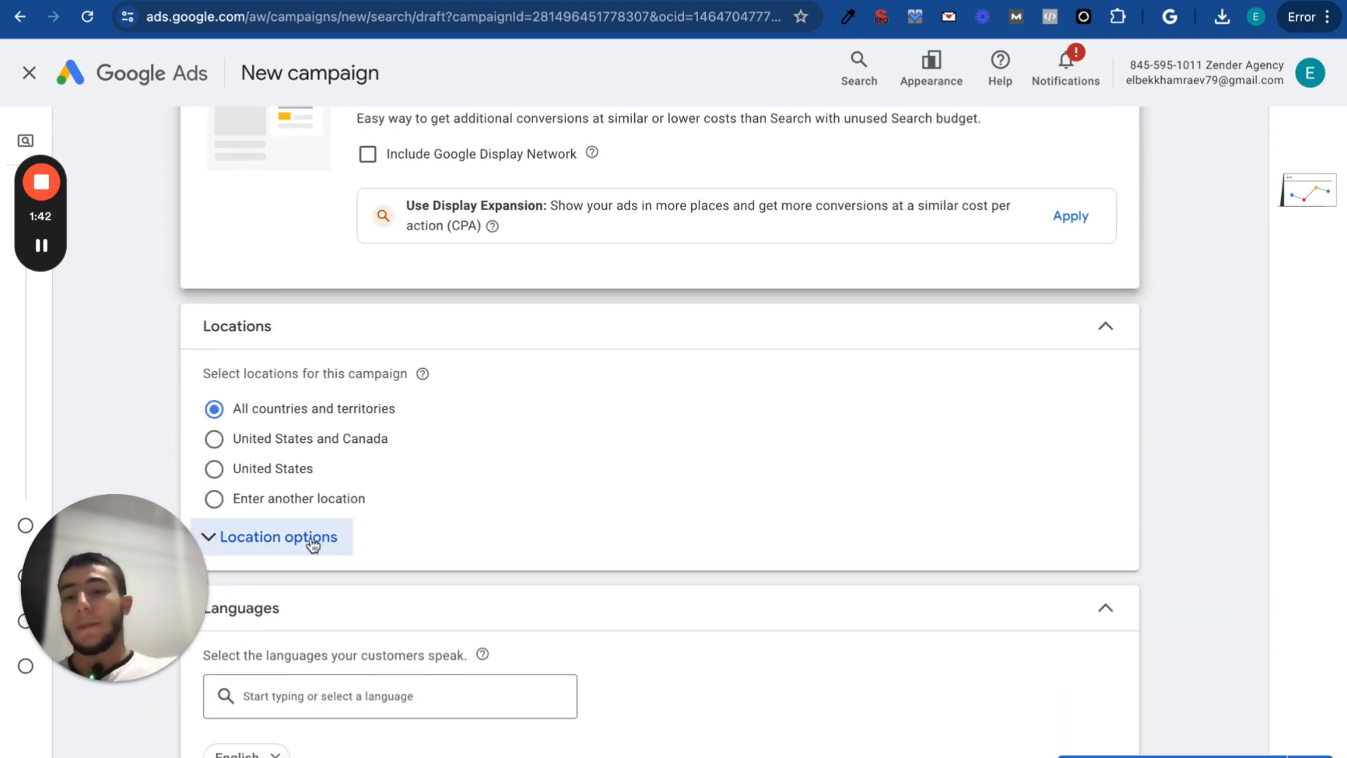
pyautogui.scroll(-1, 302, 551)
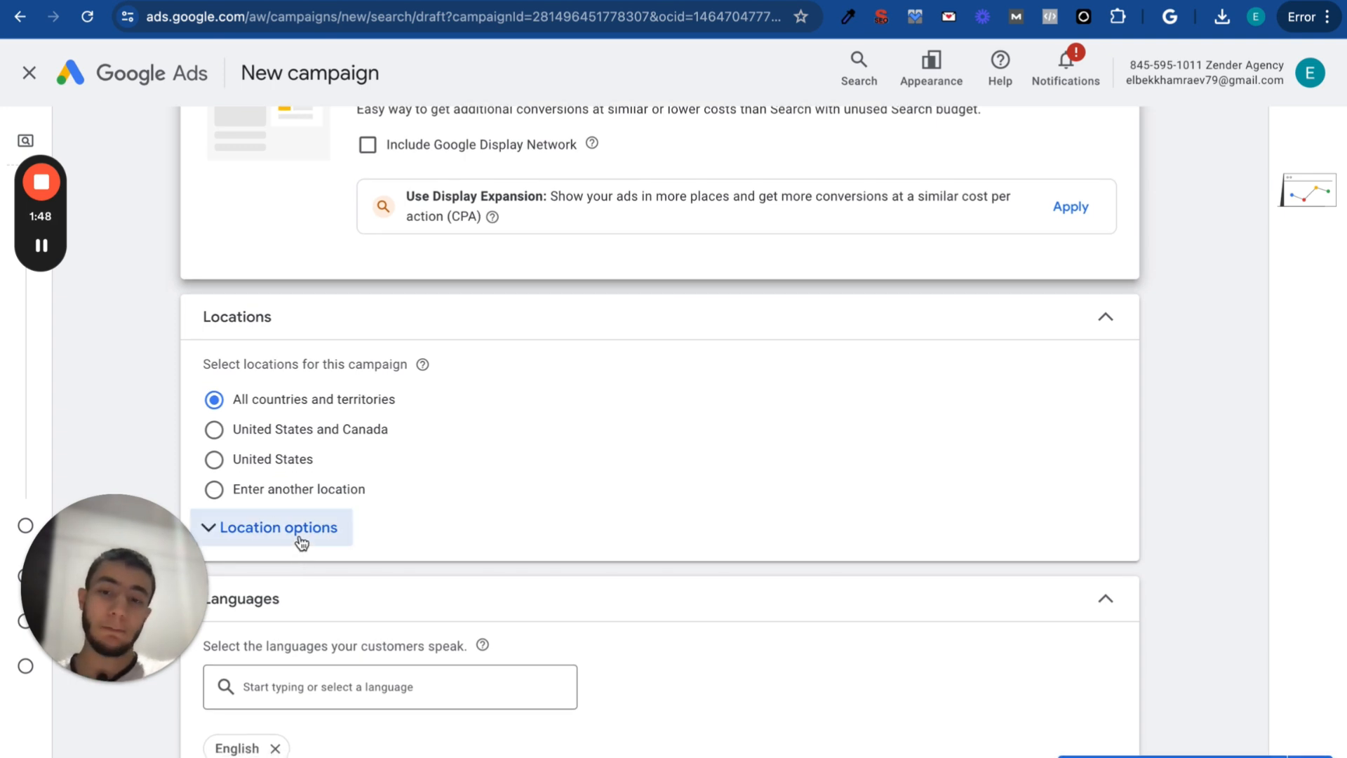
pyautogui.click(300, 541)
pyautogui.scroll(-1, 443, 599)
pyautogui.click(347, 462)
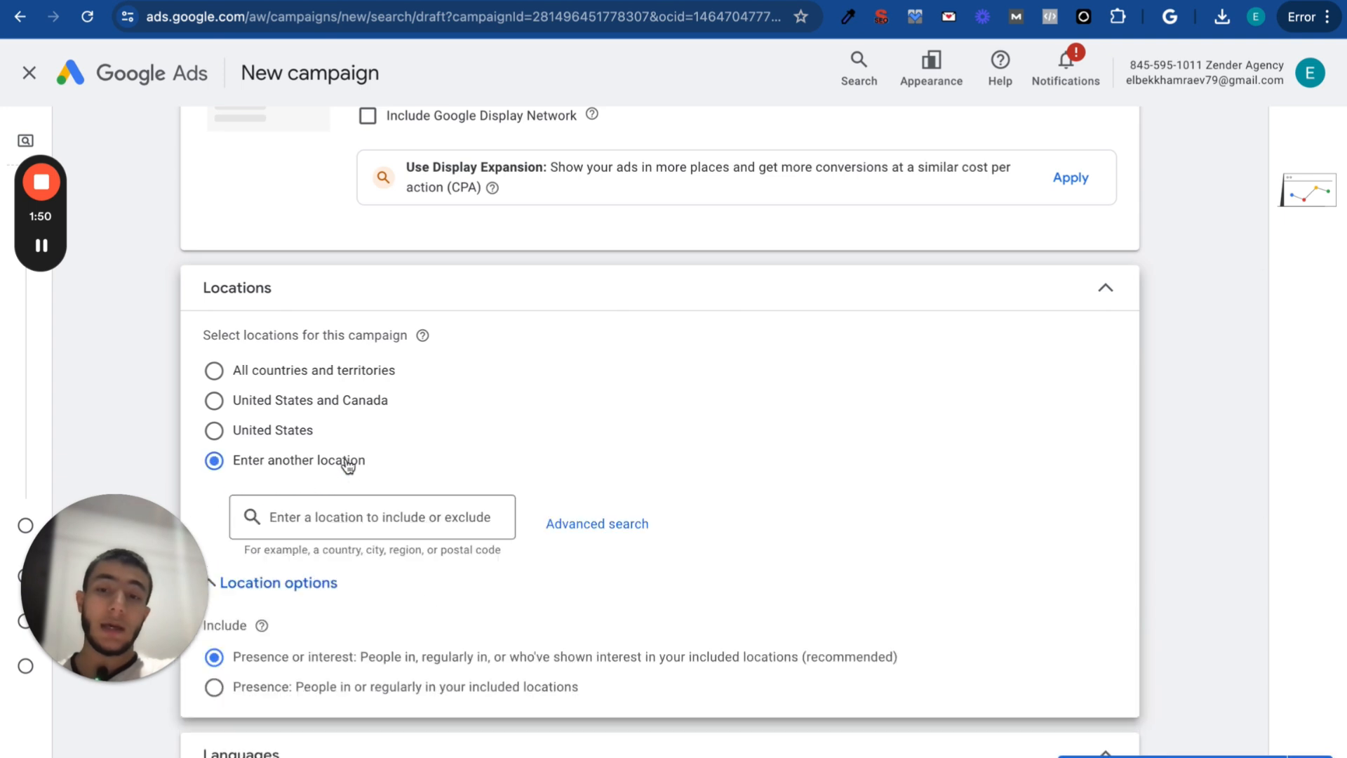
pyautogui.click(346, 695)
# Search the advanced location targeting for "nyc", include the city New York, New York, United States, and save it
pyautogui.scroll(-3, 335, 611)
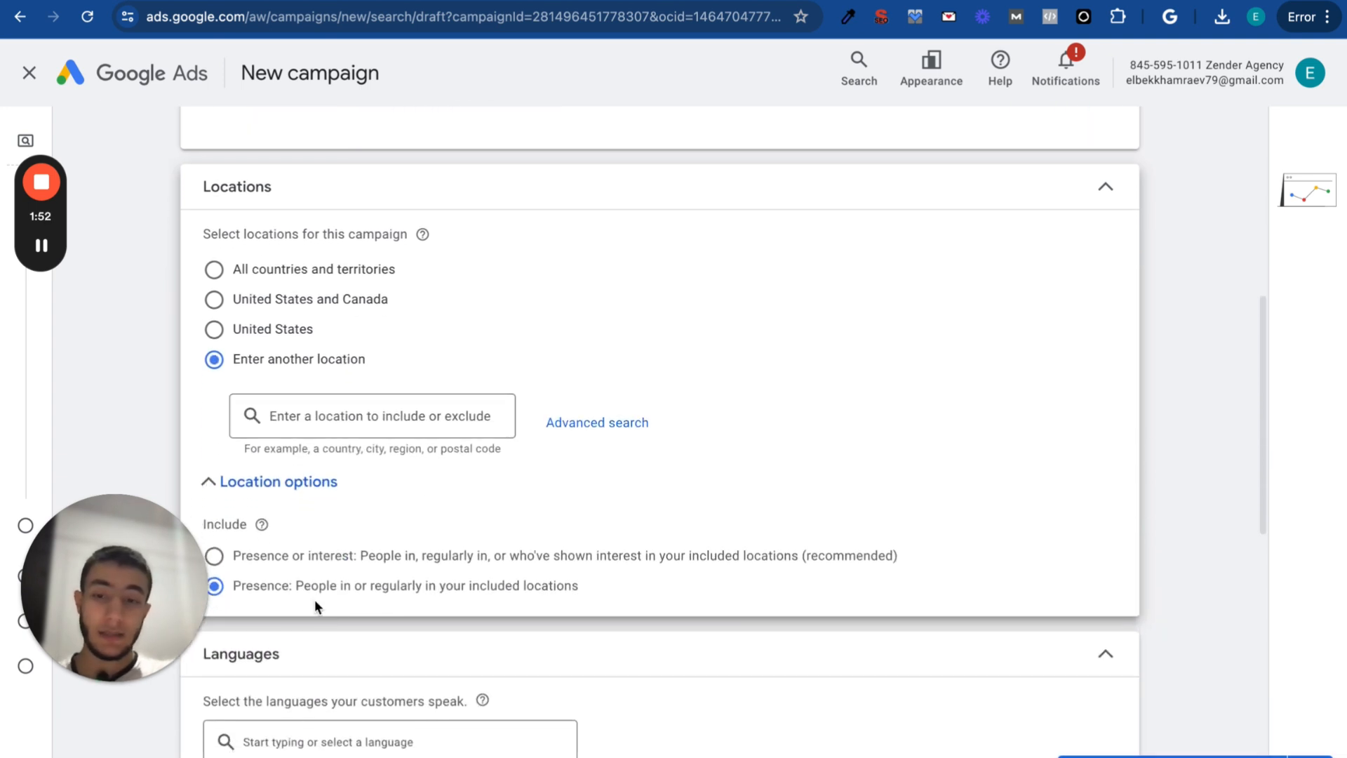
pyautogui.click(652, 429)
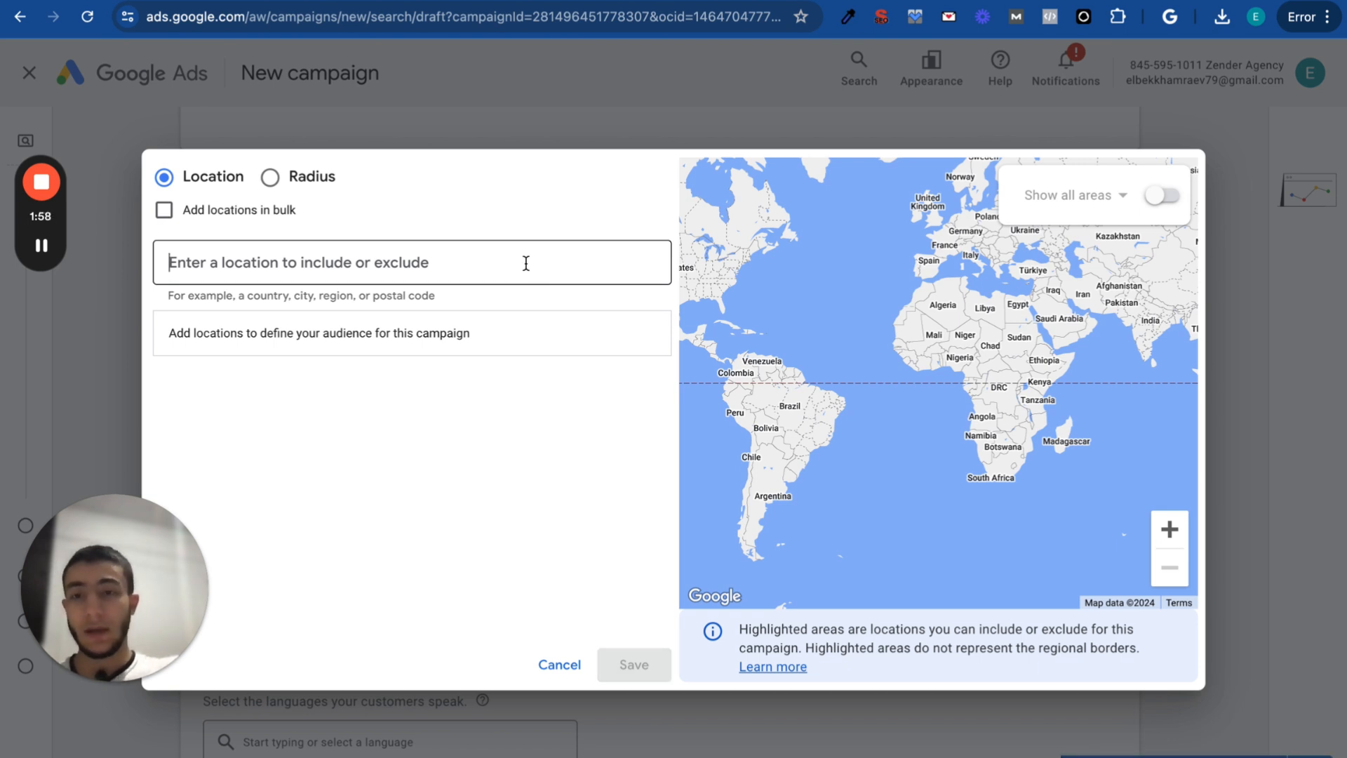
pyautogui.write('n')
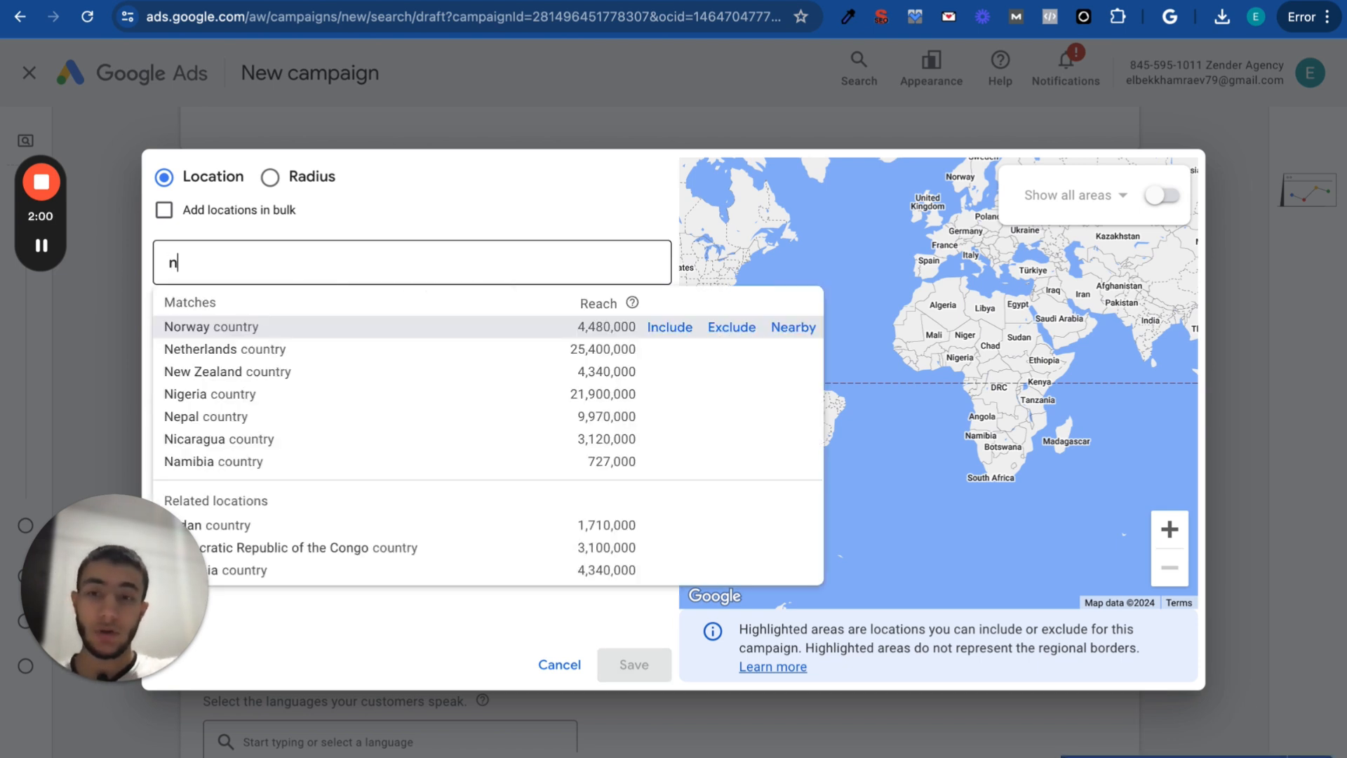
pyautogui.write('yc')
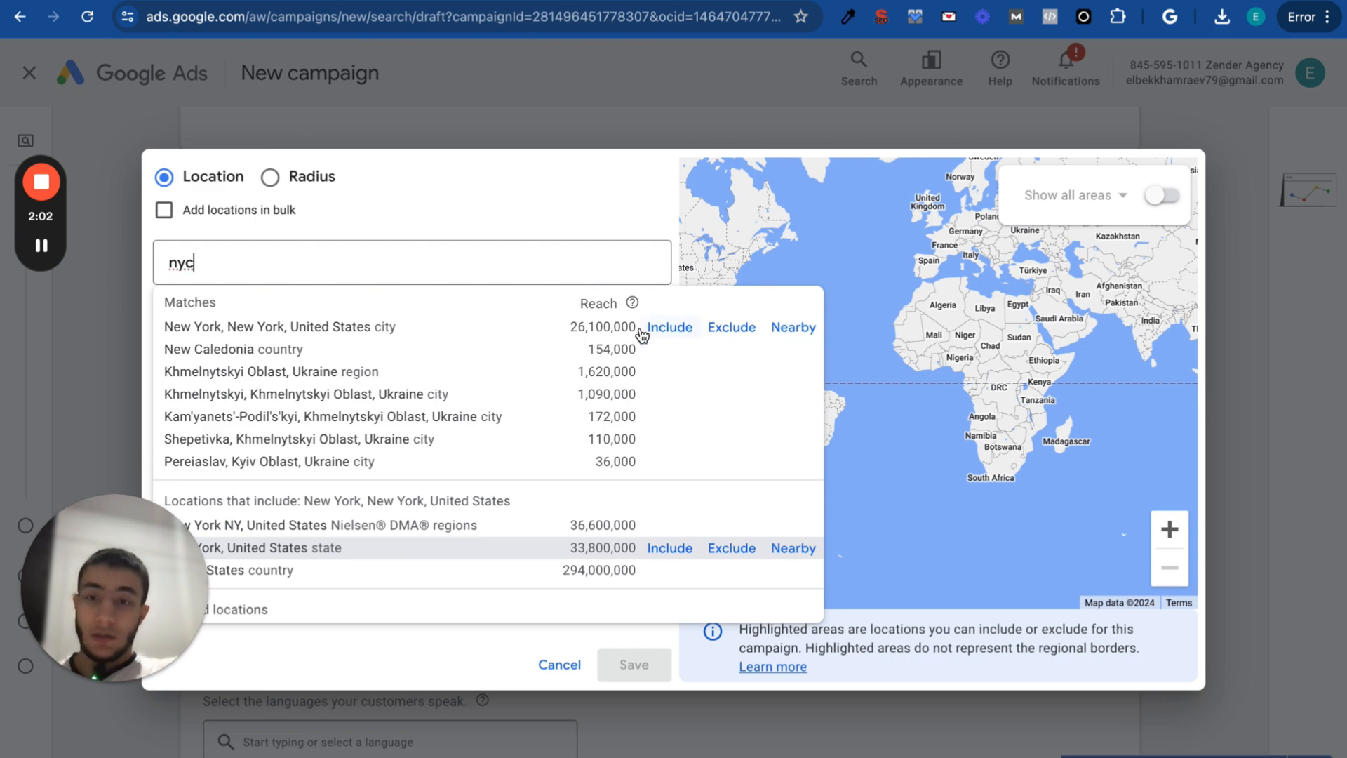
pyautogui.click(656, 330)
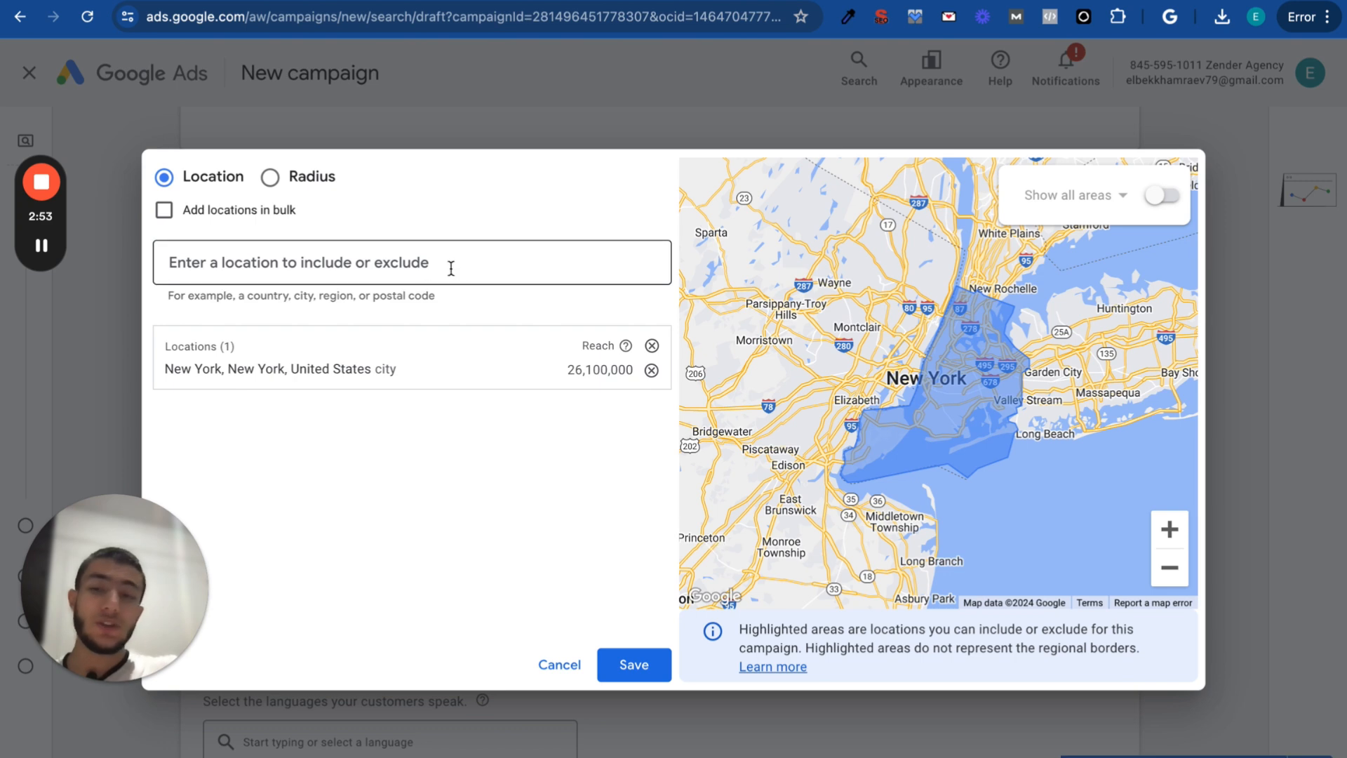
pyautogui.click(628, 663)
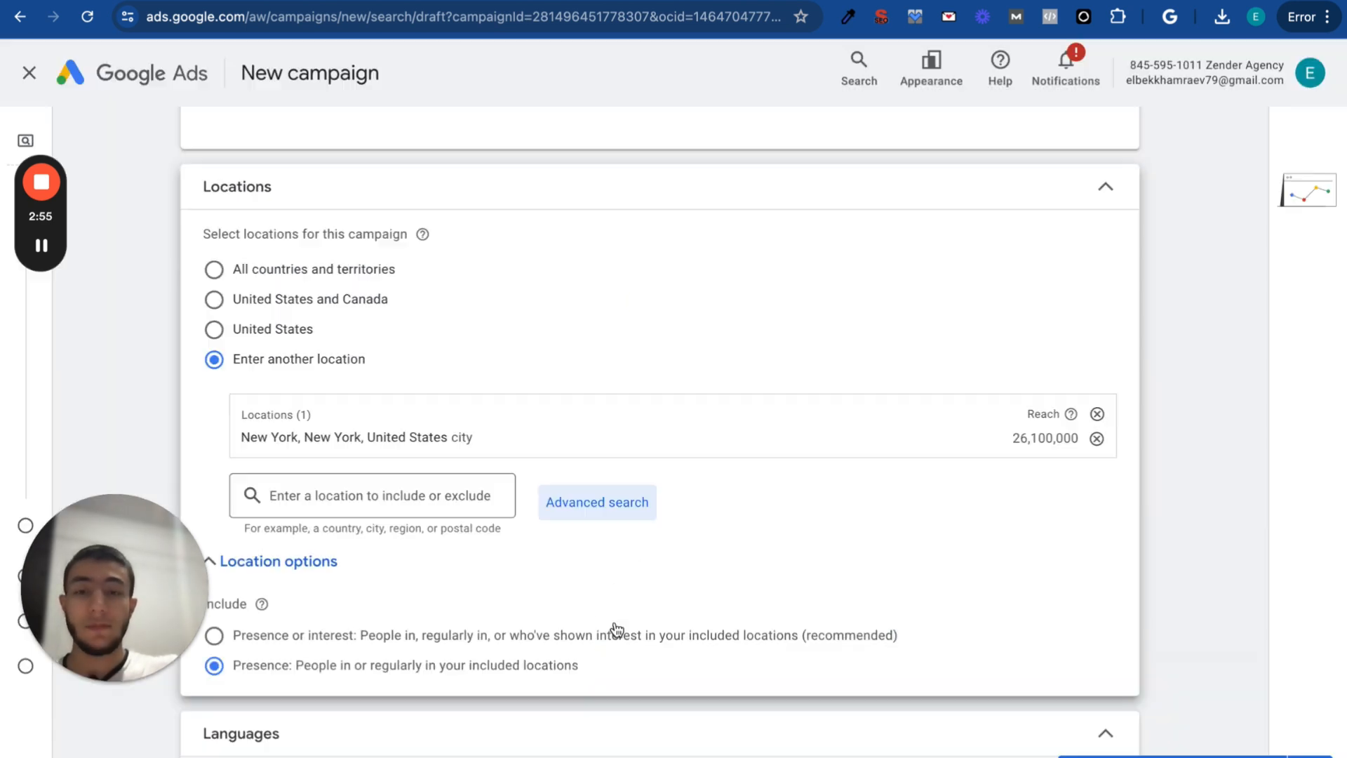
# Review the campaign's language and broad match keyword settings, keeping English as the language
pyautogui.scroll(-3, 592, 540)
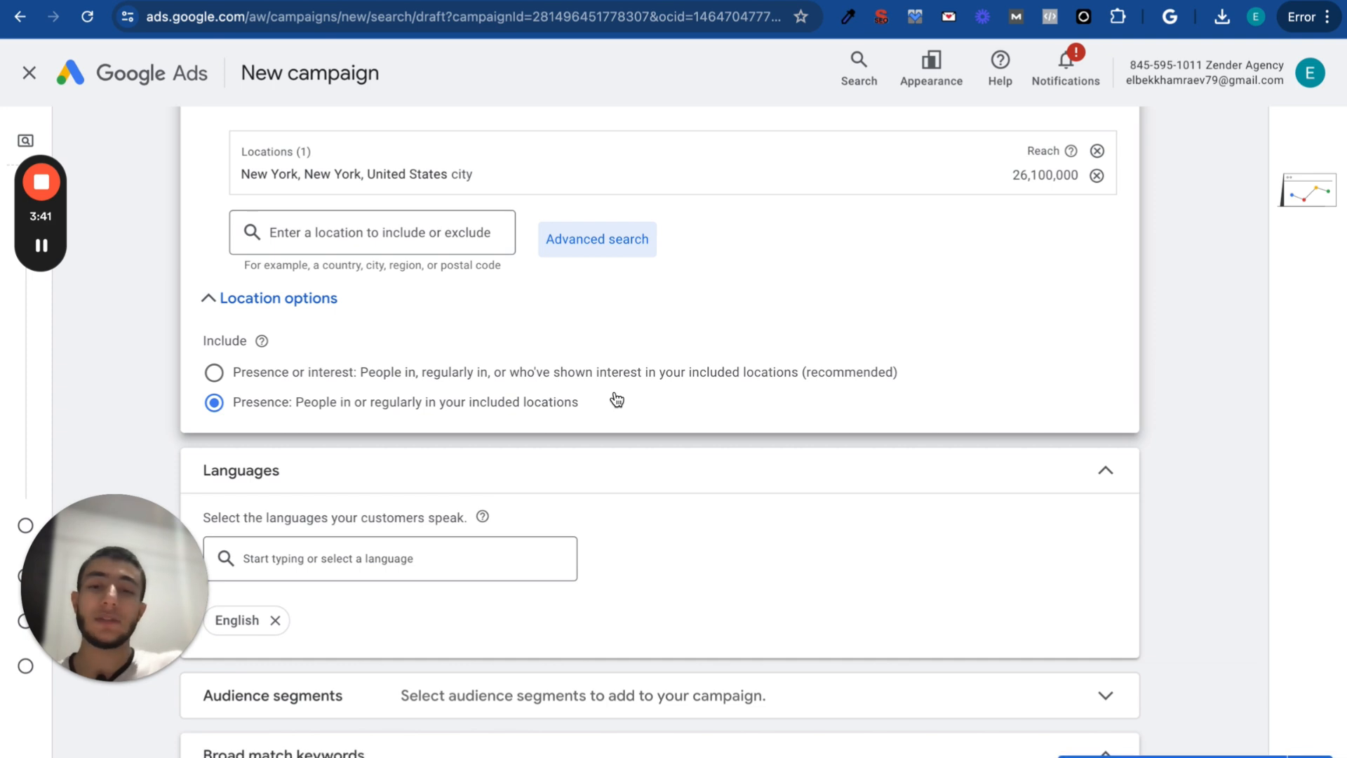
pyautogui.scroll(-2, 614, 399)
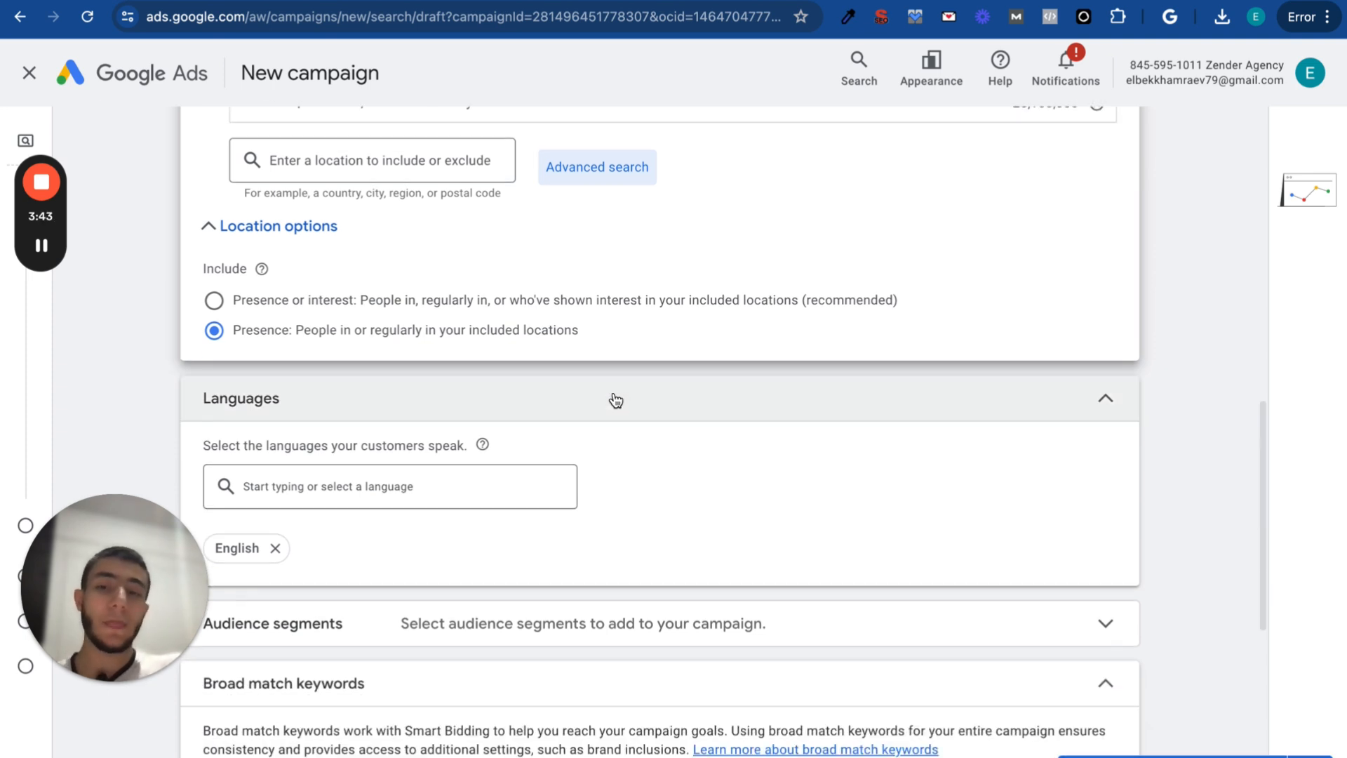
pyautogui.scroll(-3, 464, 461)
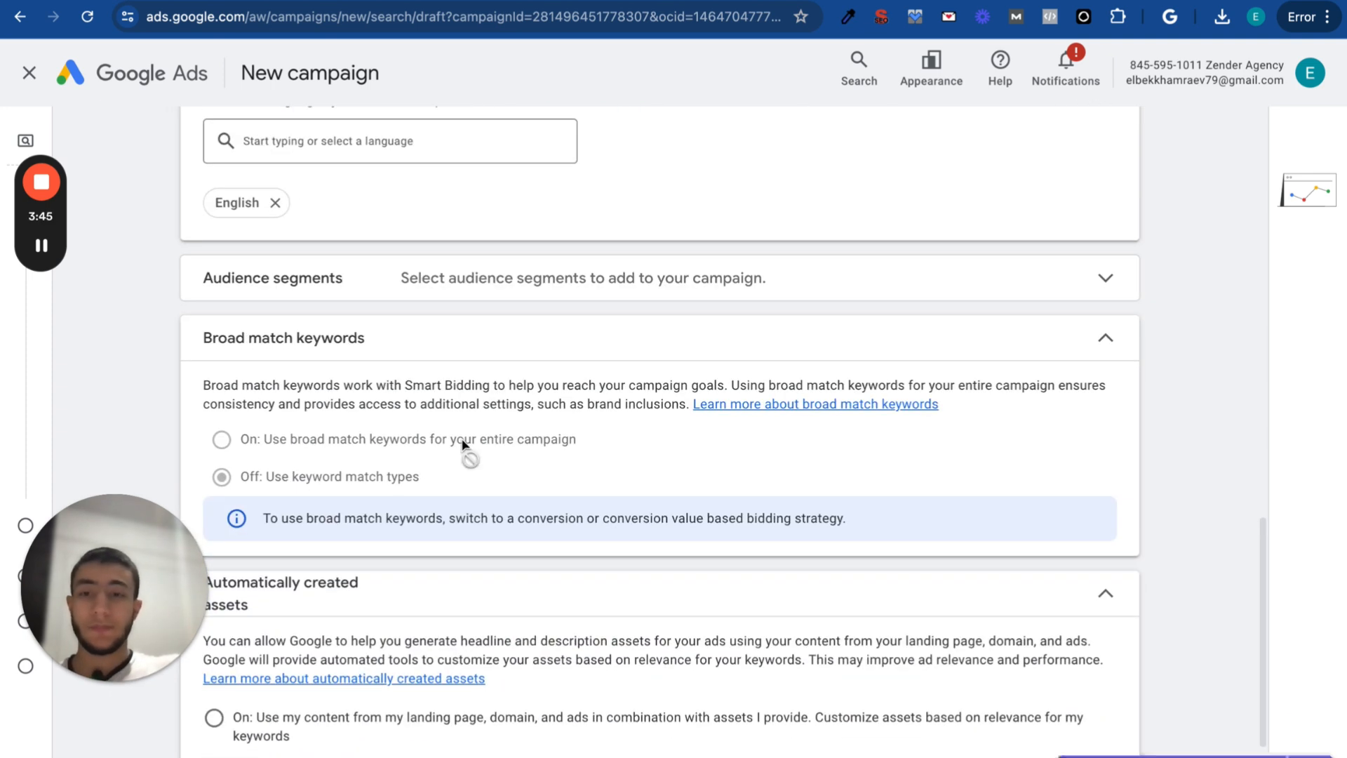
pyautogui.scroll(2, 466, 441)
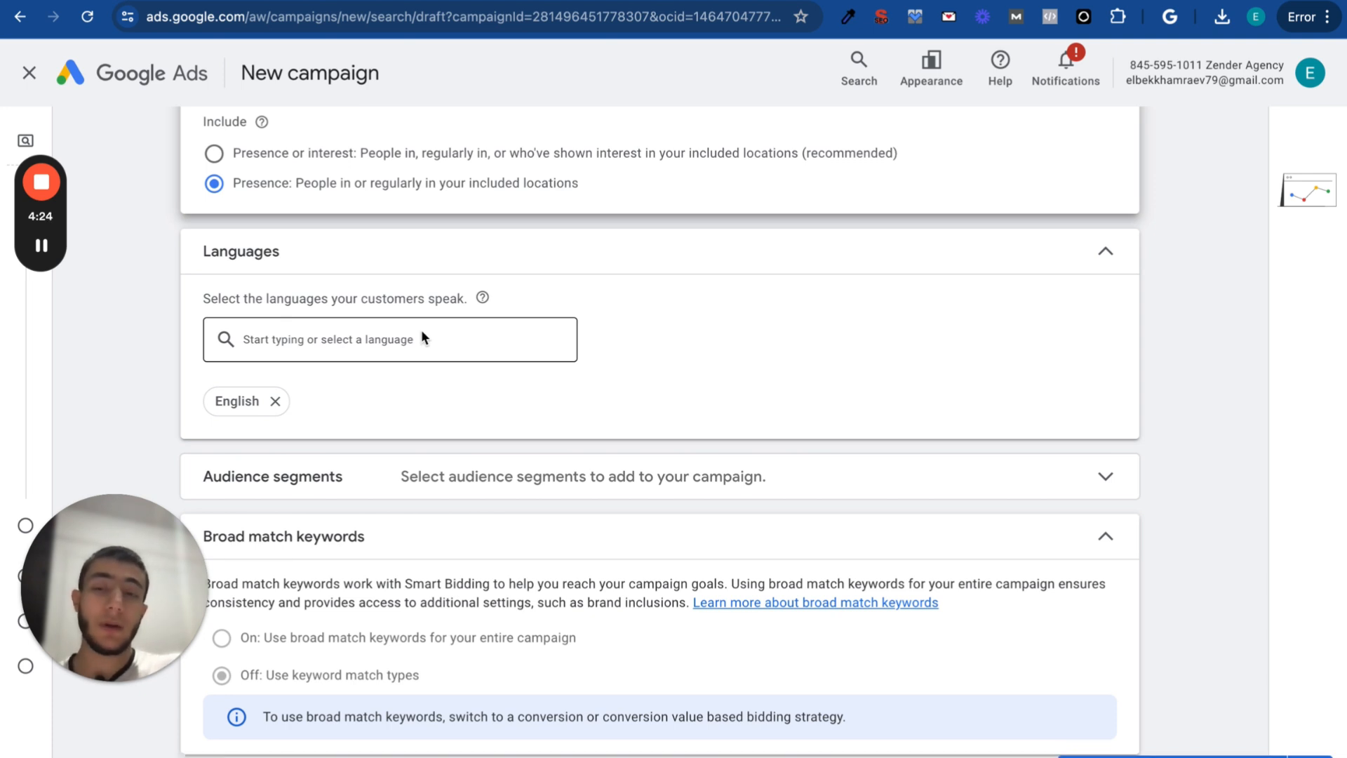
pyautogui.scroll(-2, 422, 333)
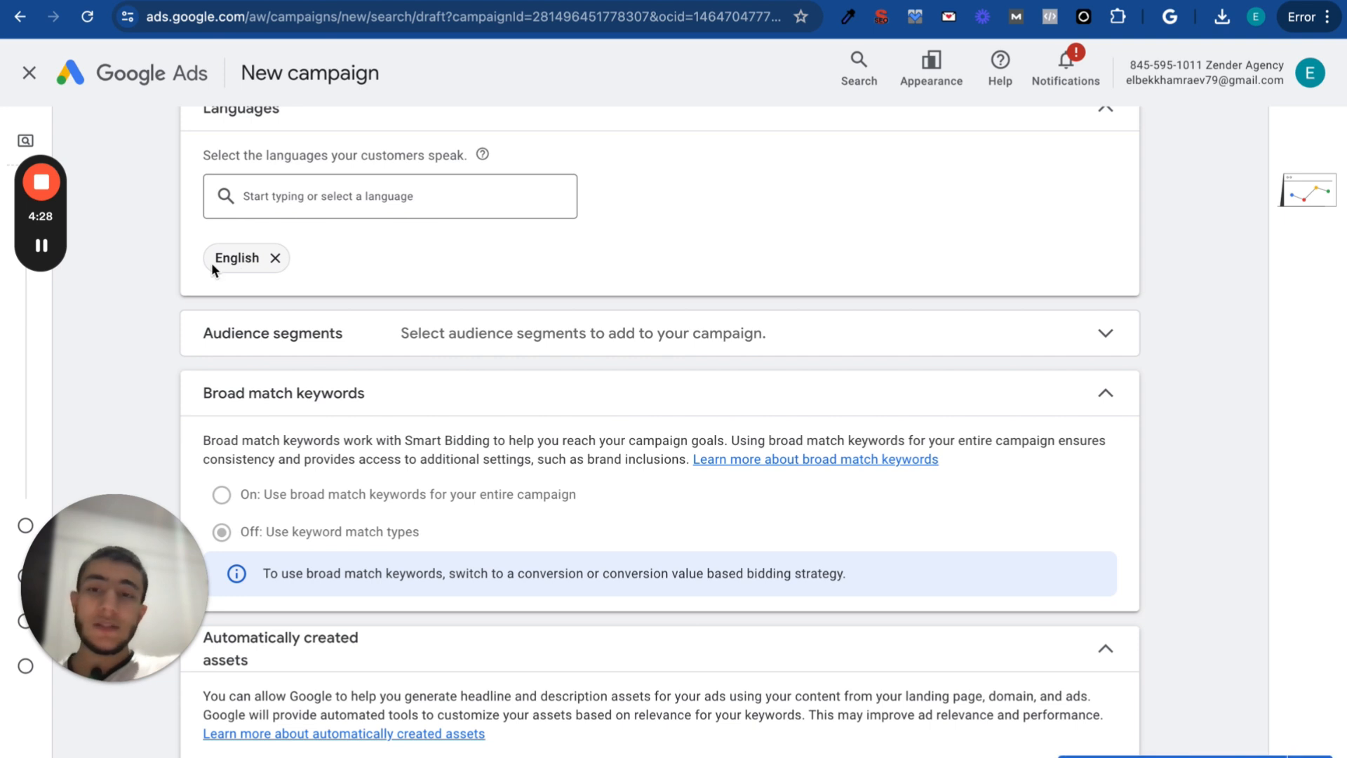
pyautogui.scroll(-2, 310, 277)
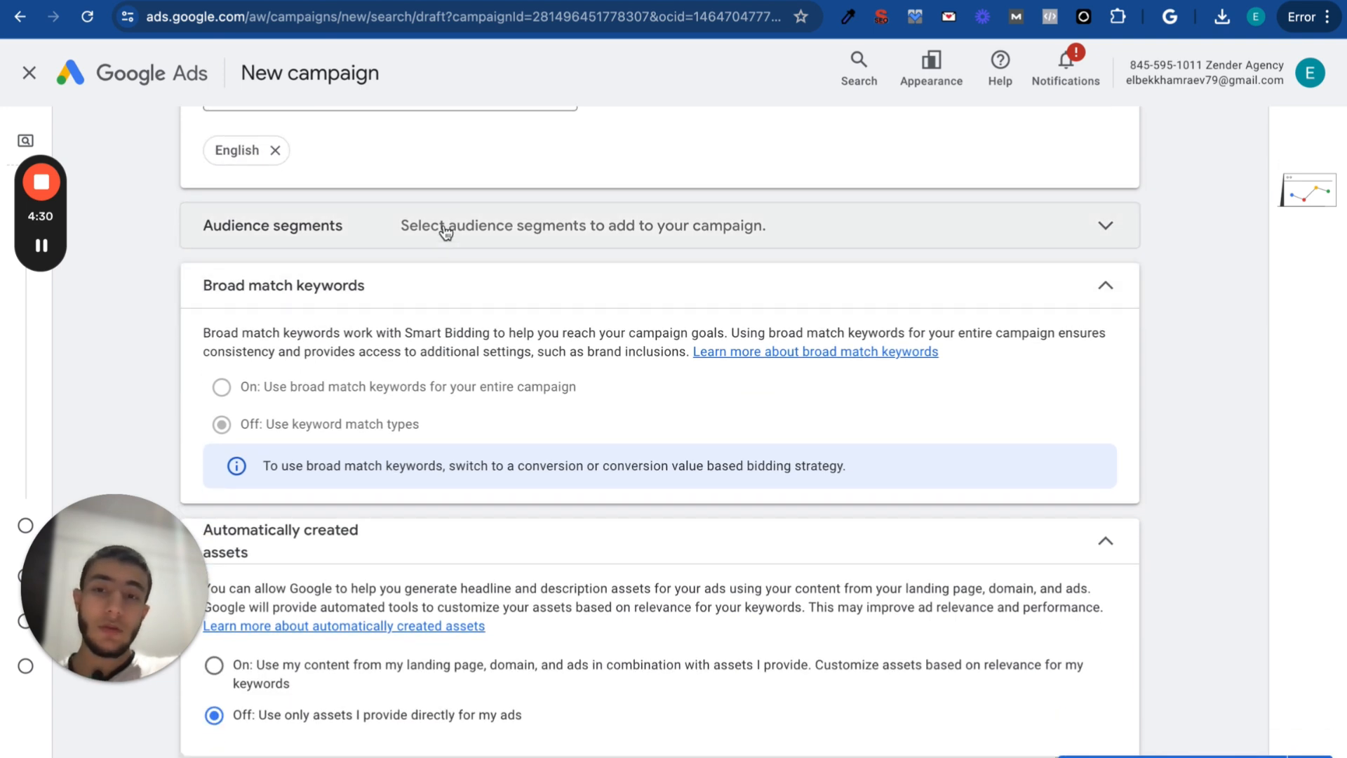
# Expand the audience segments section, look through the suggested segments, and collapse it without selecting any
pyautogui.click(404, 225)
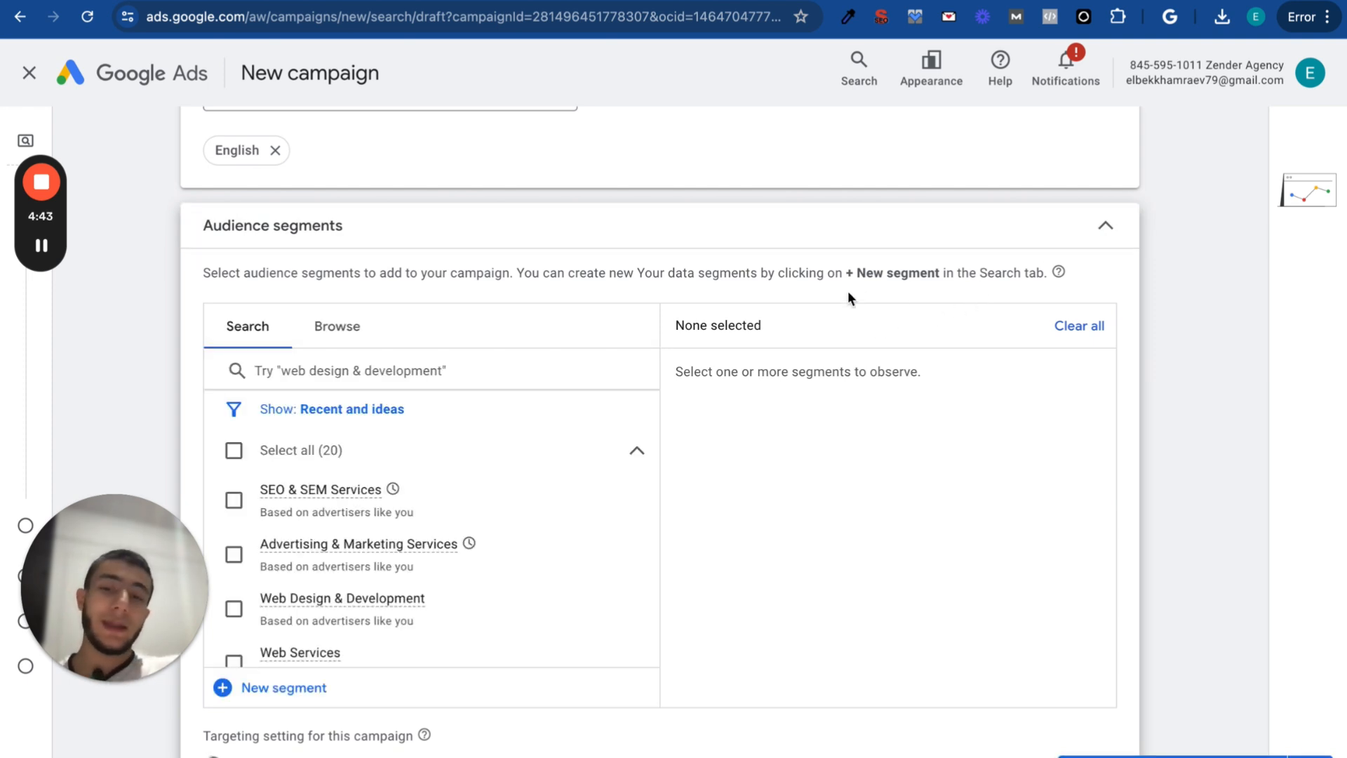
pyautogui.scroll(-1, 420, 568)
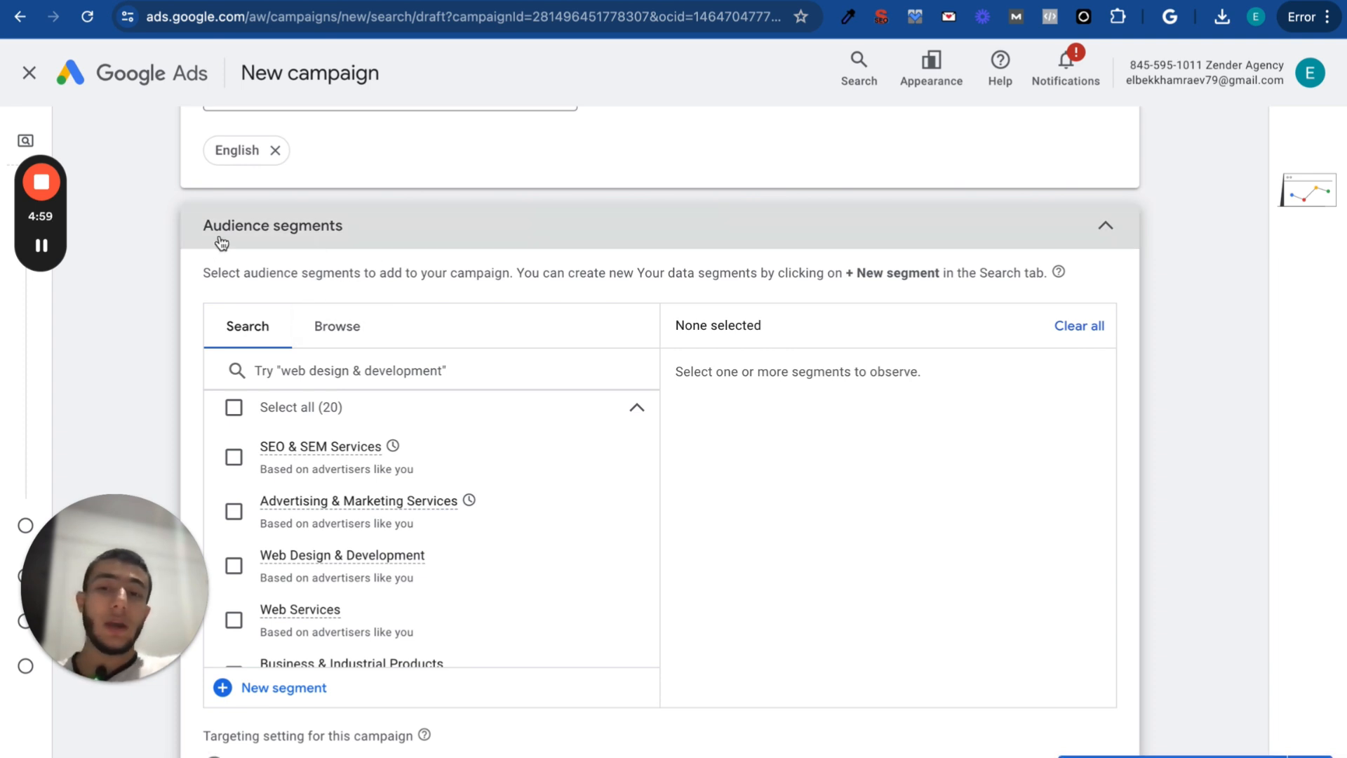
pyautogui.click(1106, 231)
# Open the ad schedule among the additional campaign settings and set its start time to 09:00
pyautogui.scroll(-2, 948, 519)
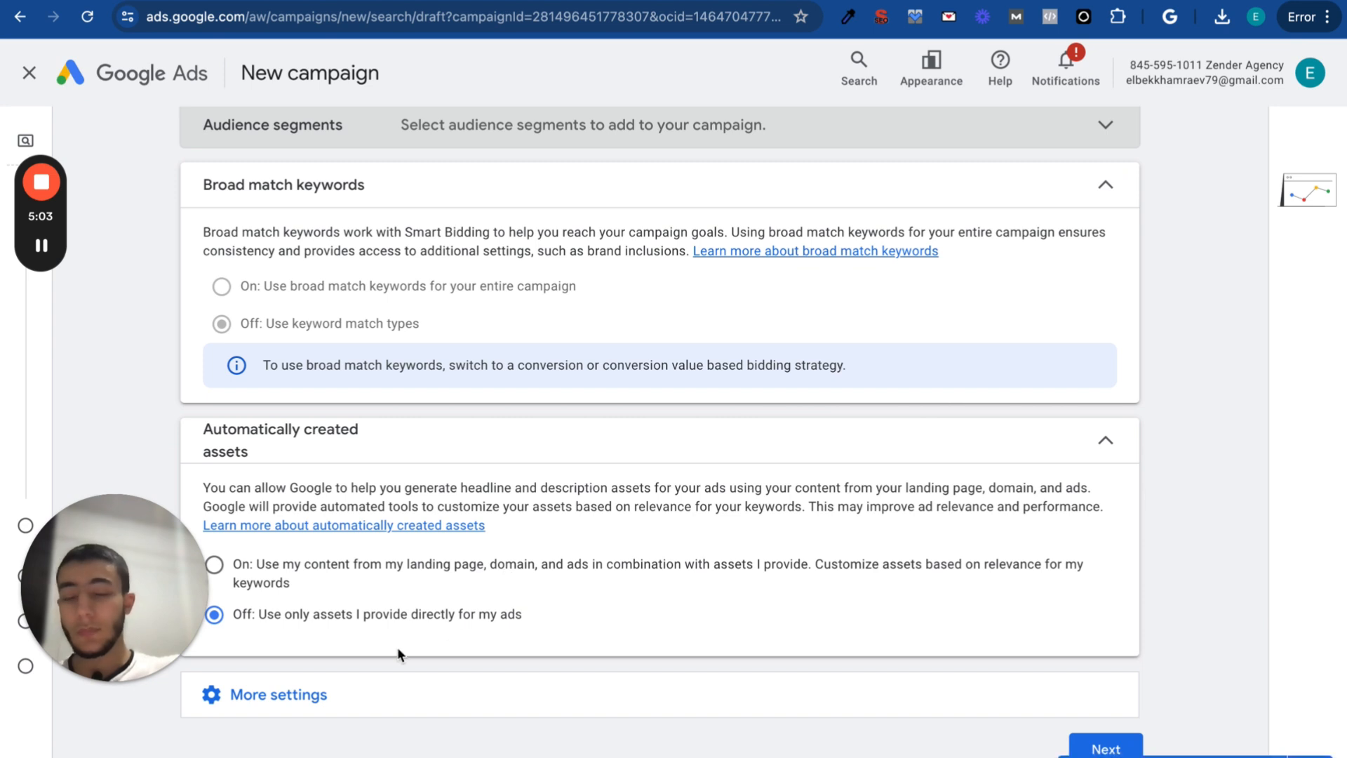
pyautogui.click(351, 694)
pyautogui.scroll(-3, 352, 693)
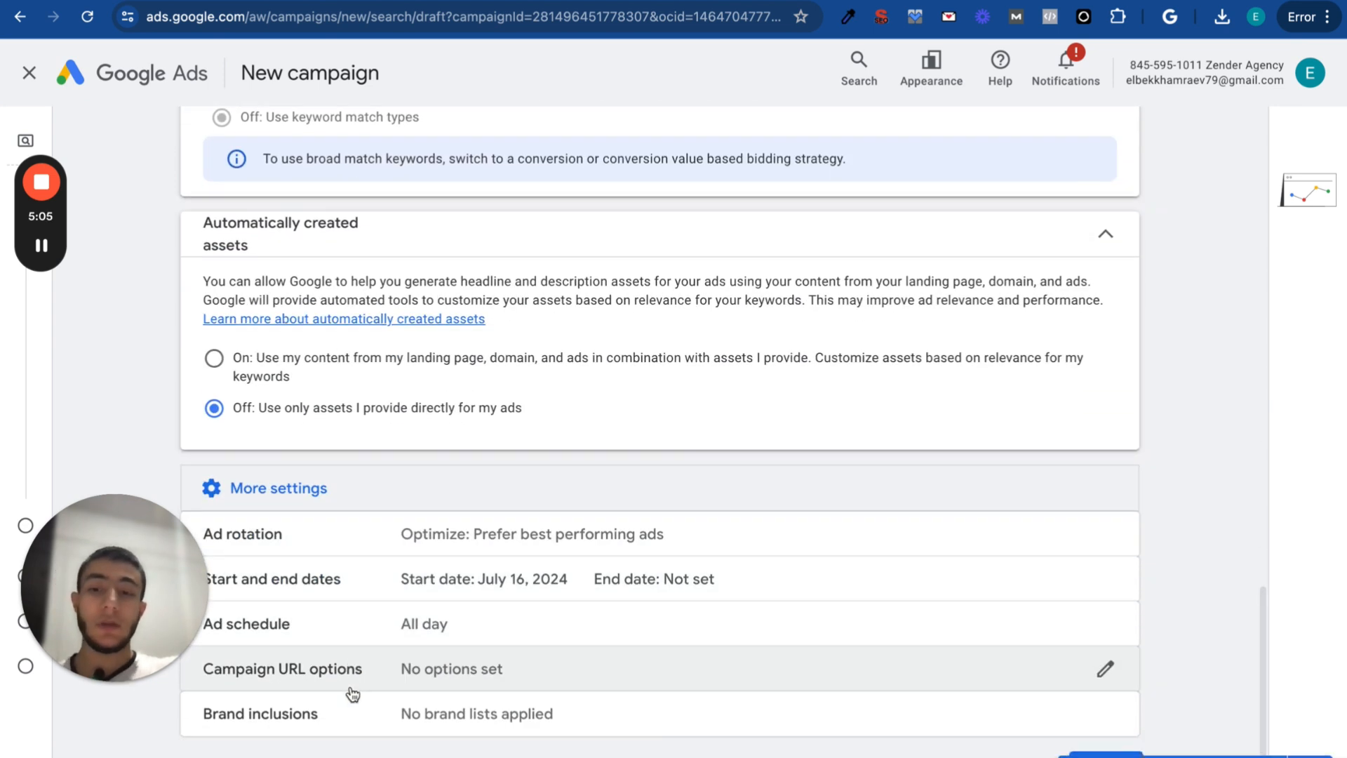
pyautogui.click(486, 619)
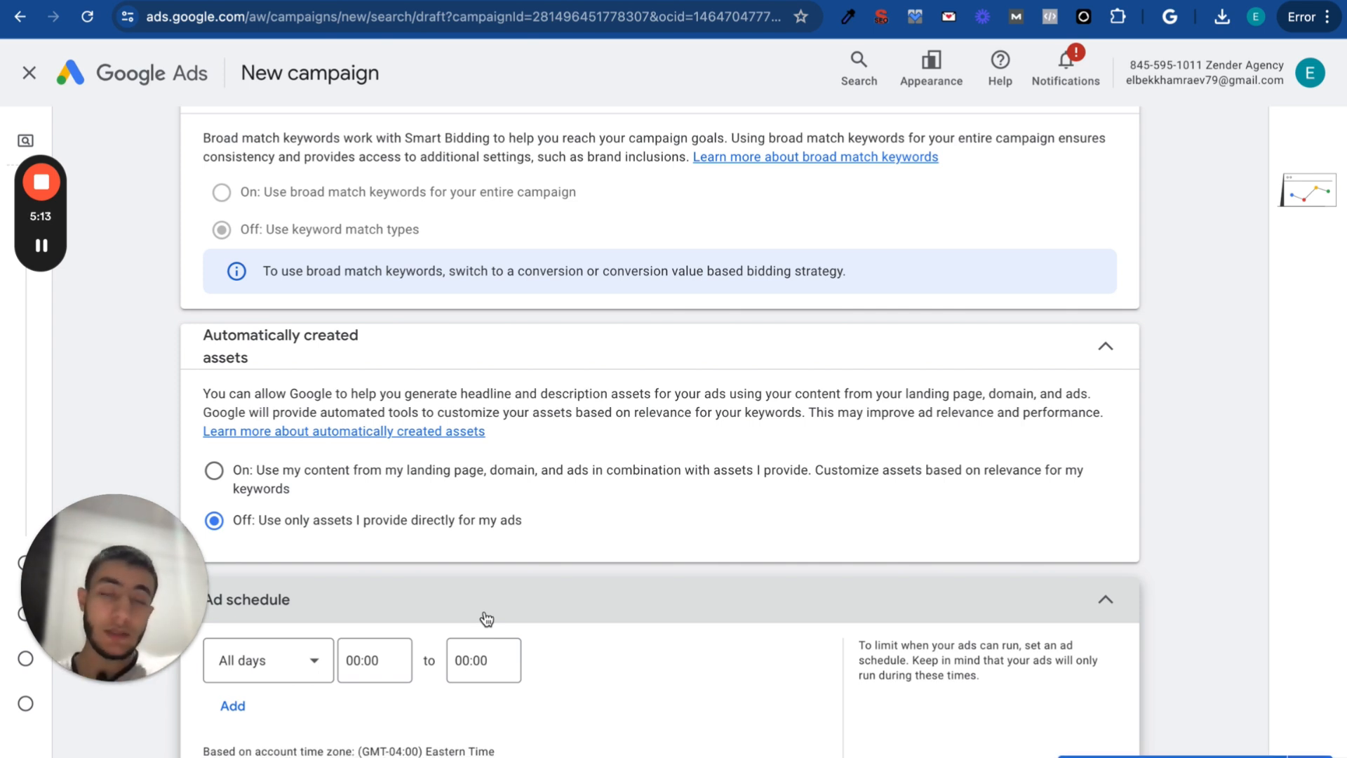
pyautogui.click(376, 663)
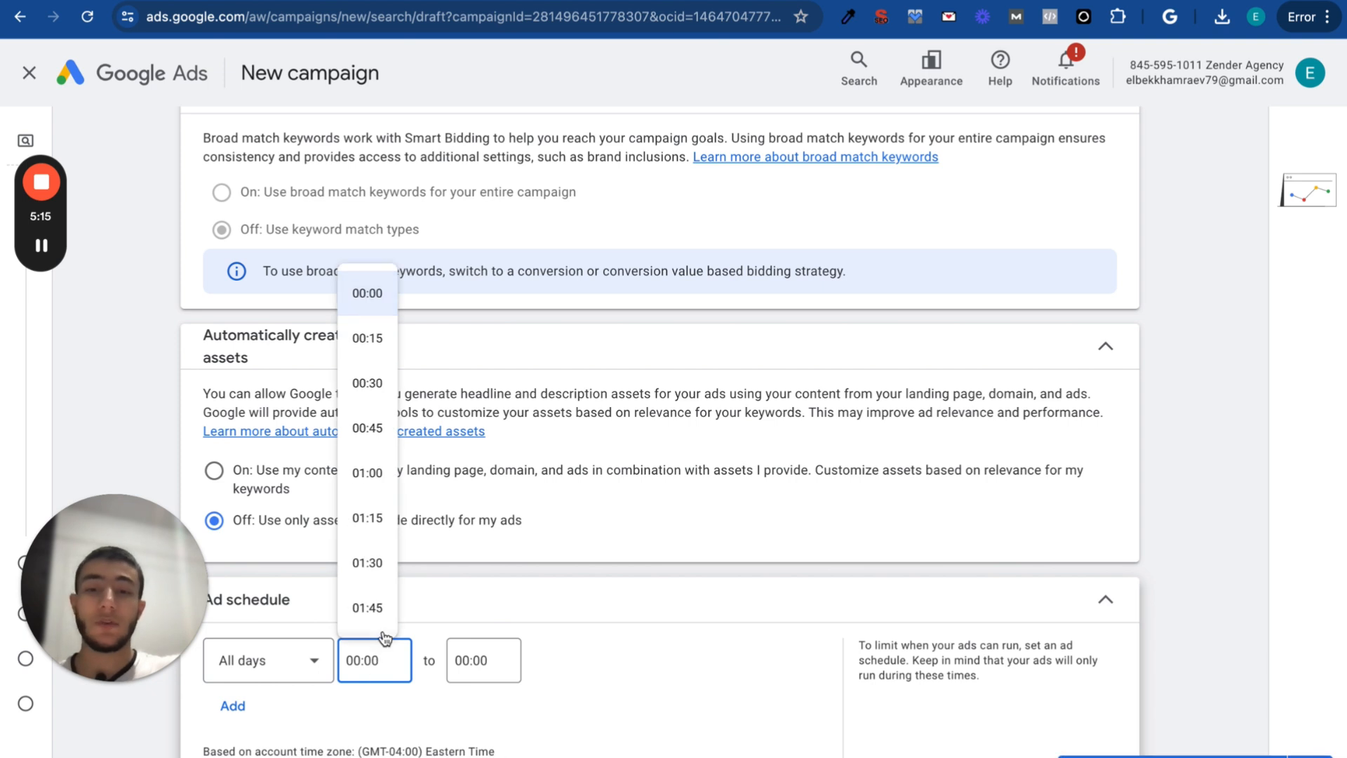
pyautogui.scroll(-20, 378, 617)
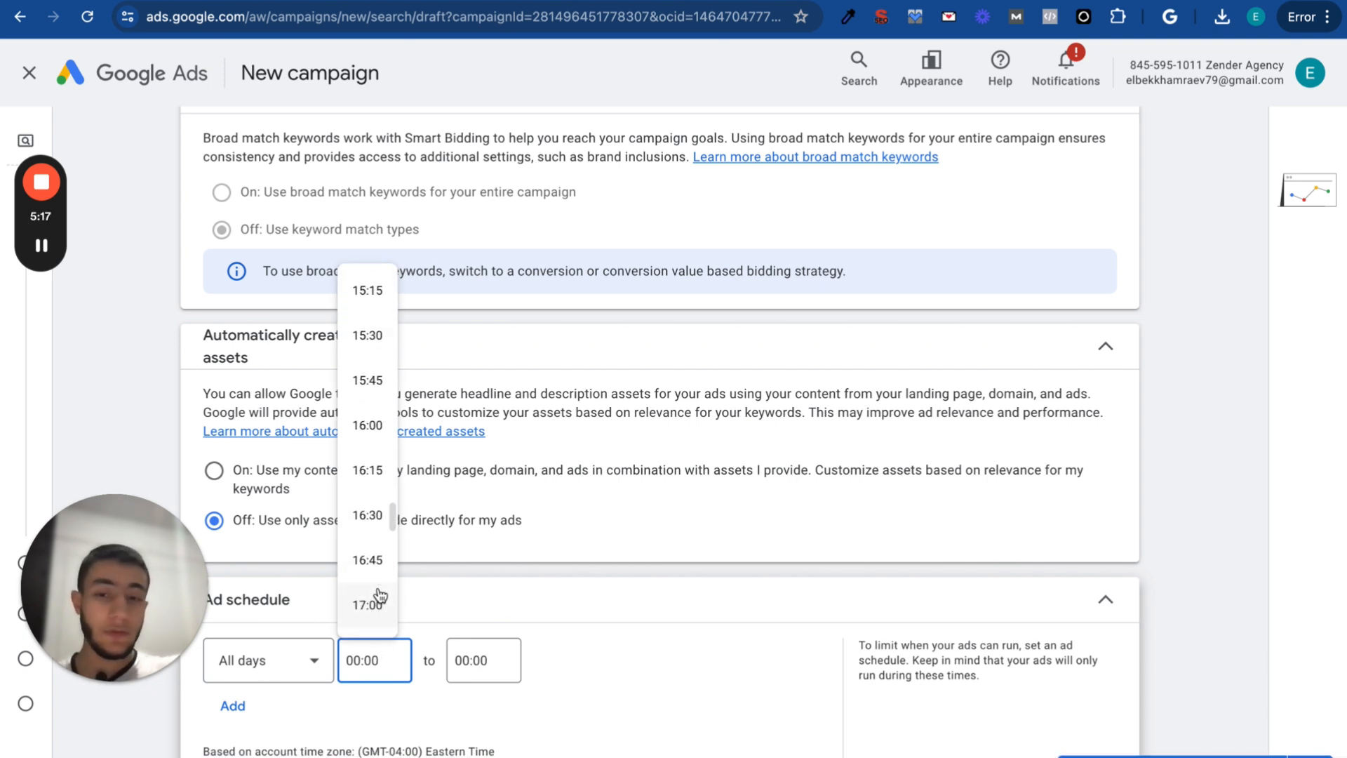
pyautogui.scroll(-5, 380, 596)
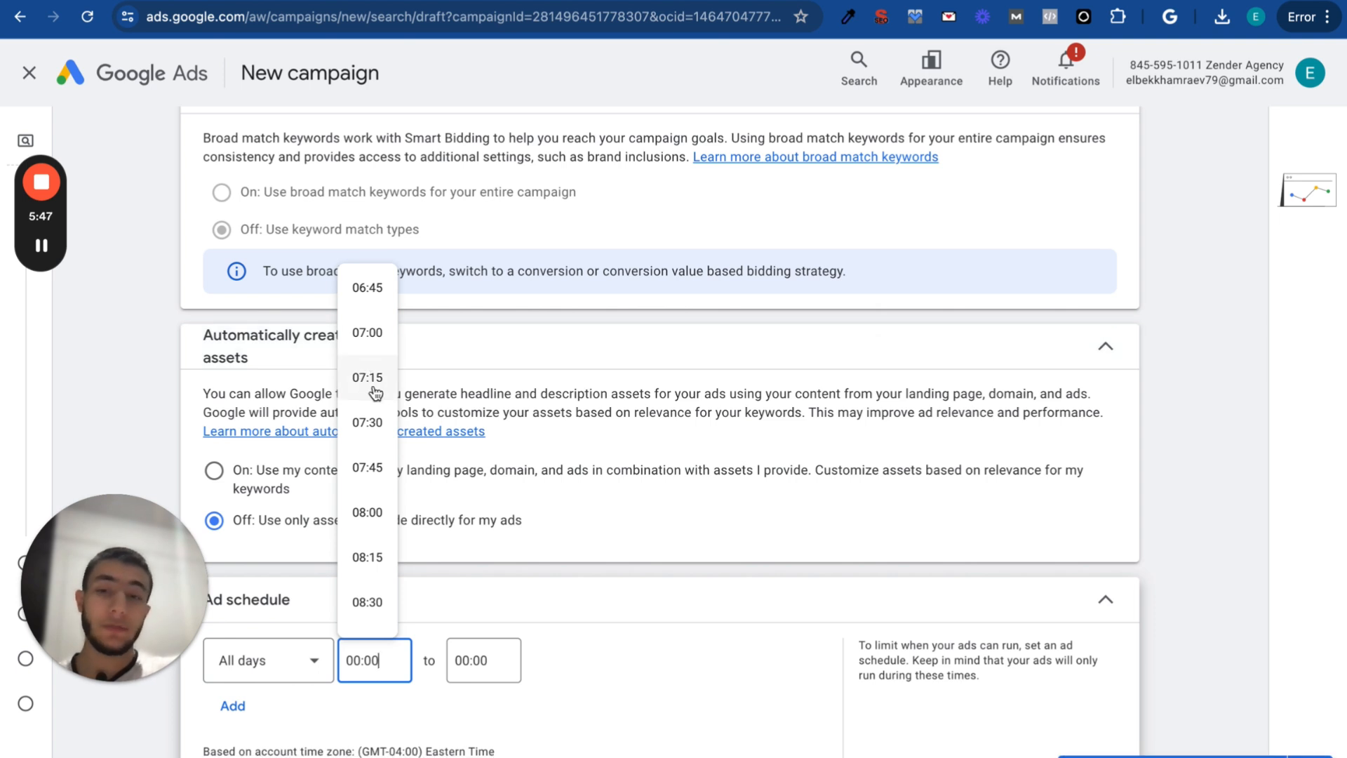
pyautogui.scroll(-5, 359, 467)
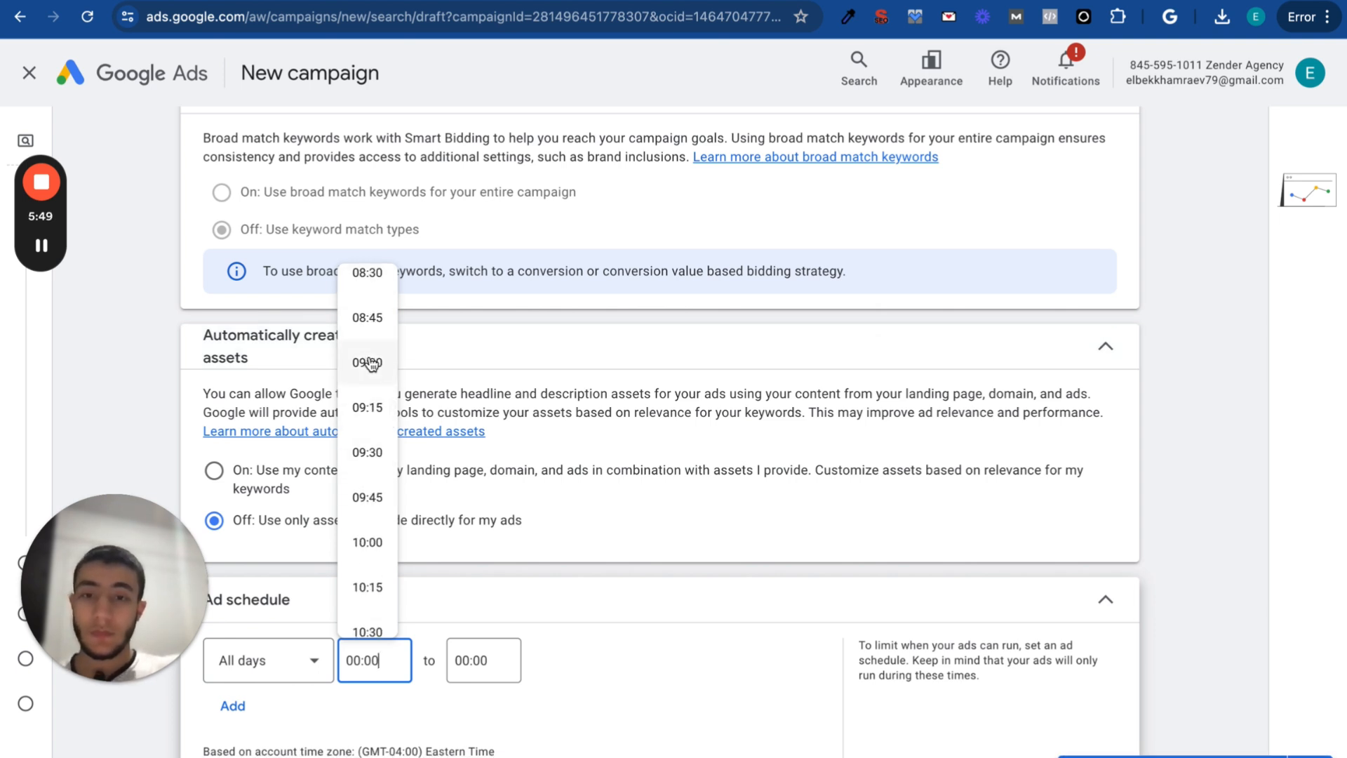
pyautogui.click(367, 364)
# Set the ad schedule's end time to 17:00 and its days to Mondays - Fridays
pyautogui.click(482, 656)
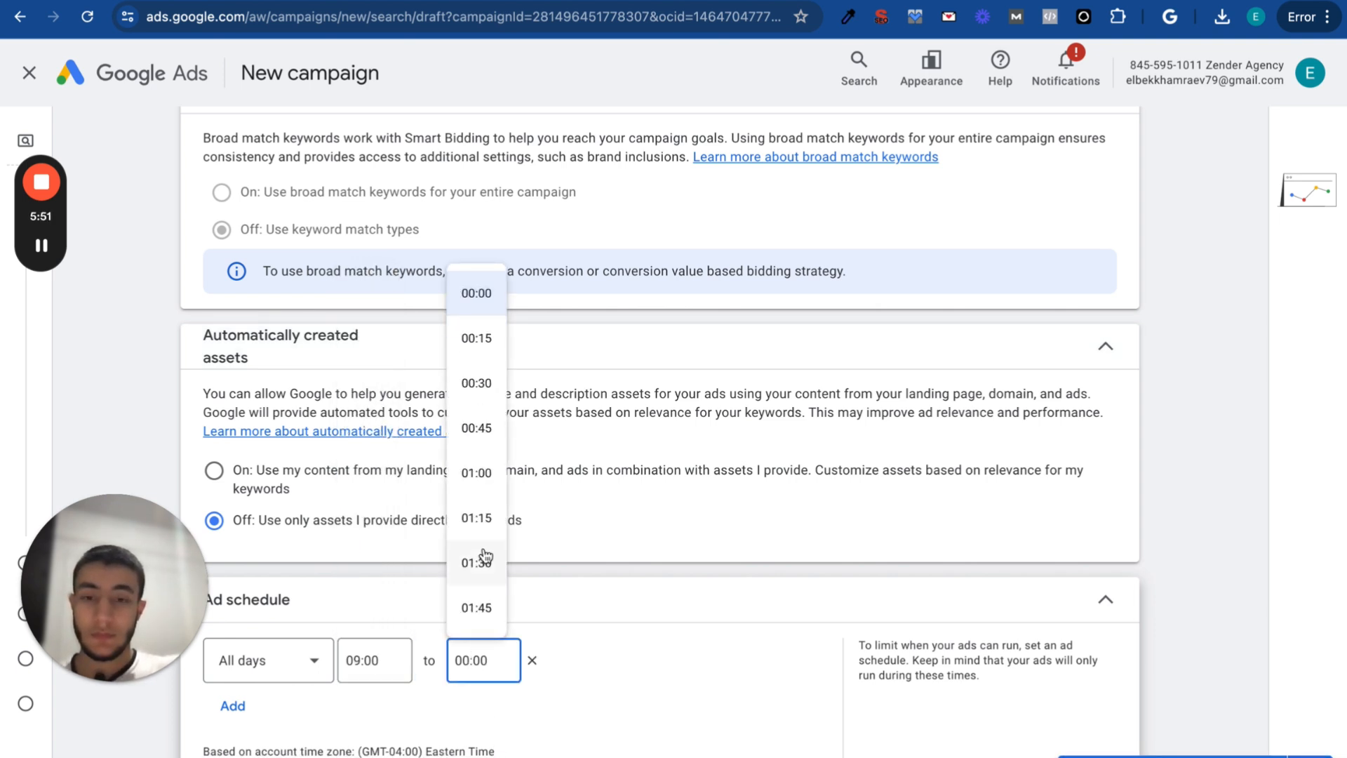
pyautogui.scroll(-20, 485, 556)
pyautogui.scroll(-8, 485, 556)
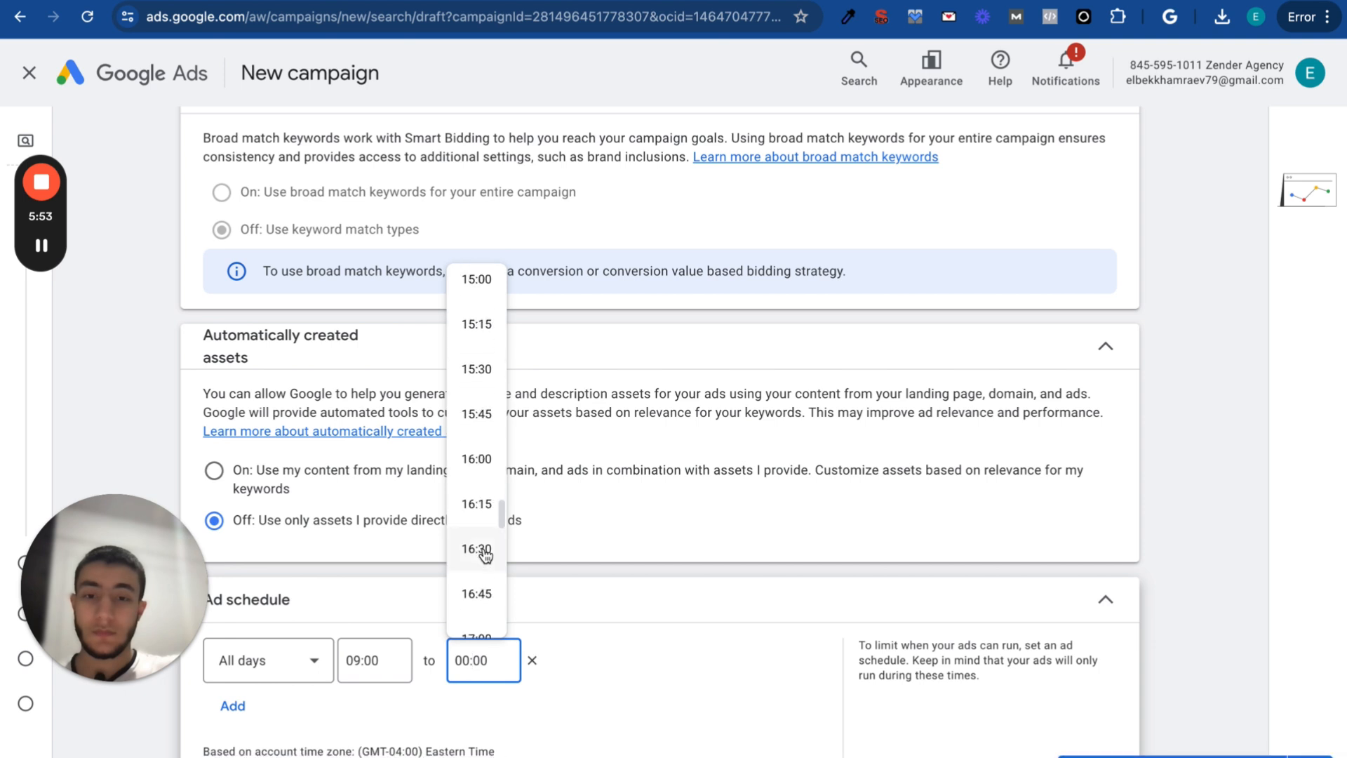
pyautogui.click(482, 538)
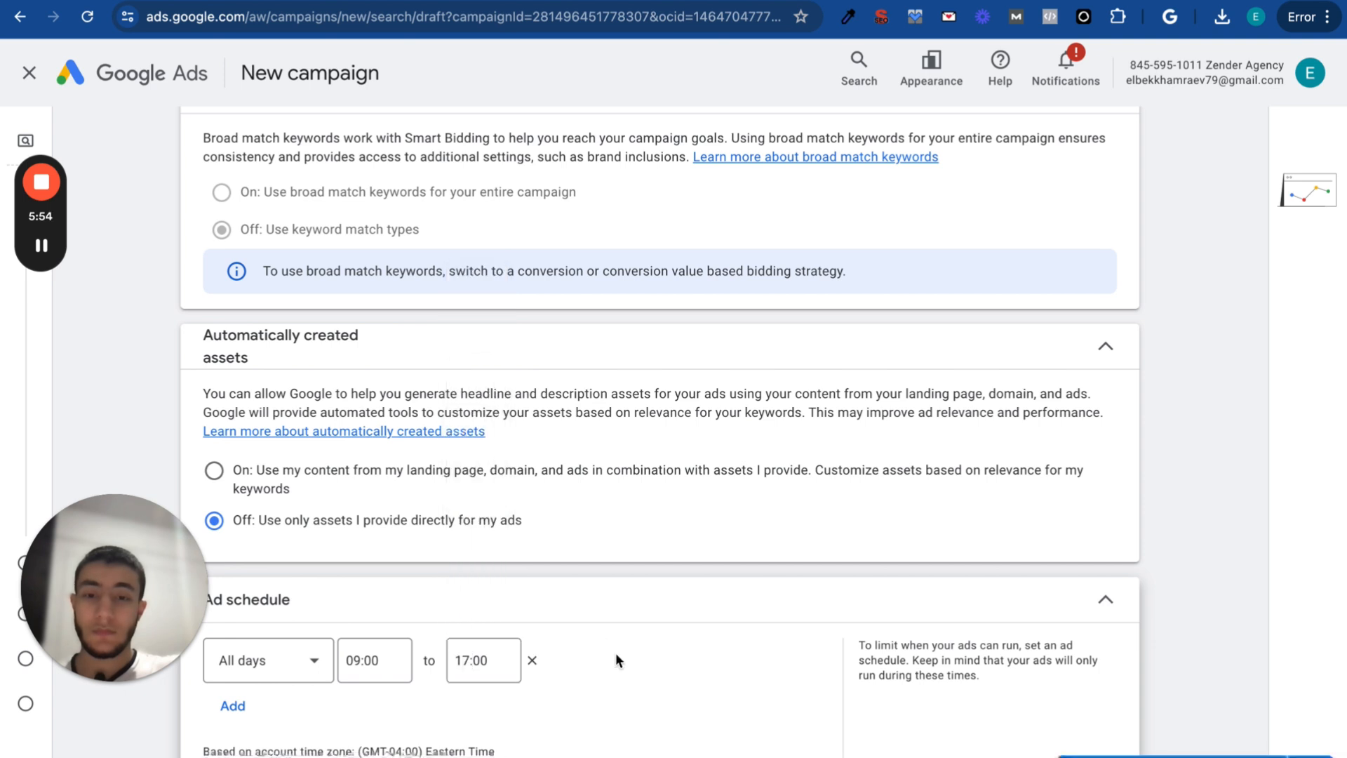
pyautogui.click(301, 673)
pyautogui.click(274, 391)
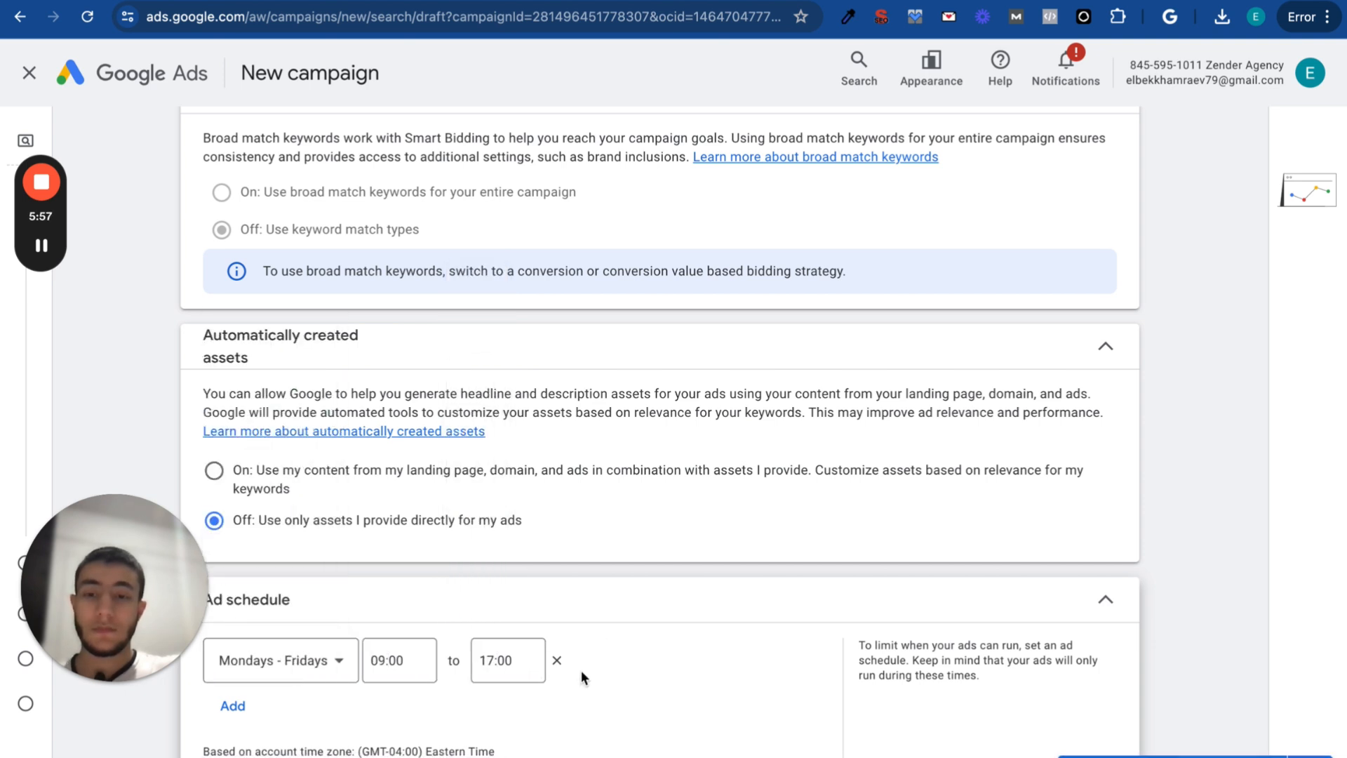
# Proceed from the campaign settings and skip the AI keyword and asset generation
pyautogui.scroll(-2, 579, 669)
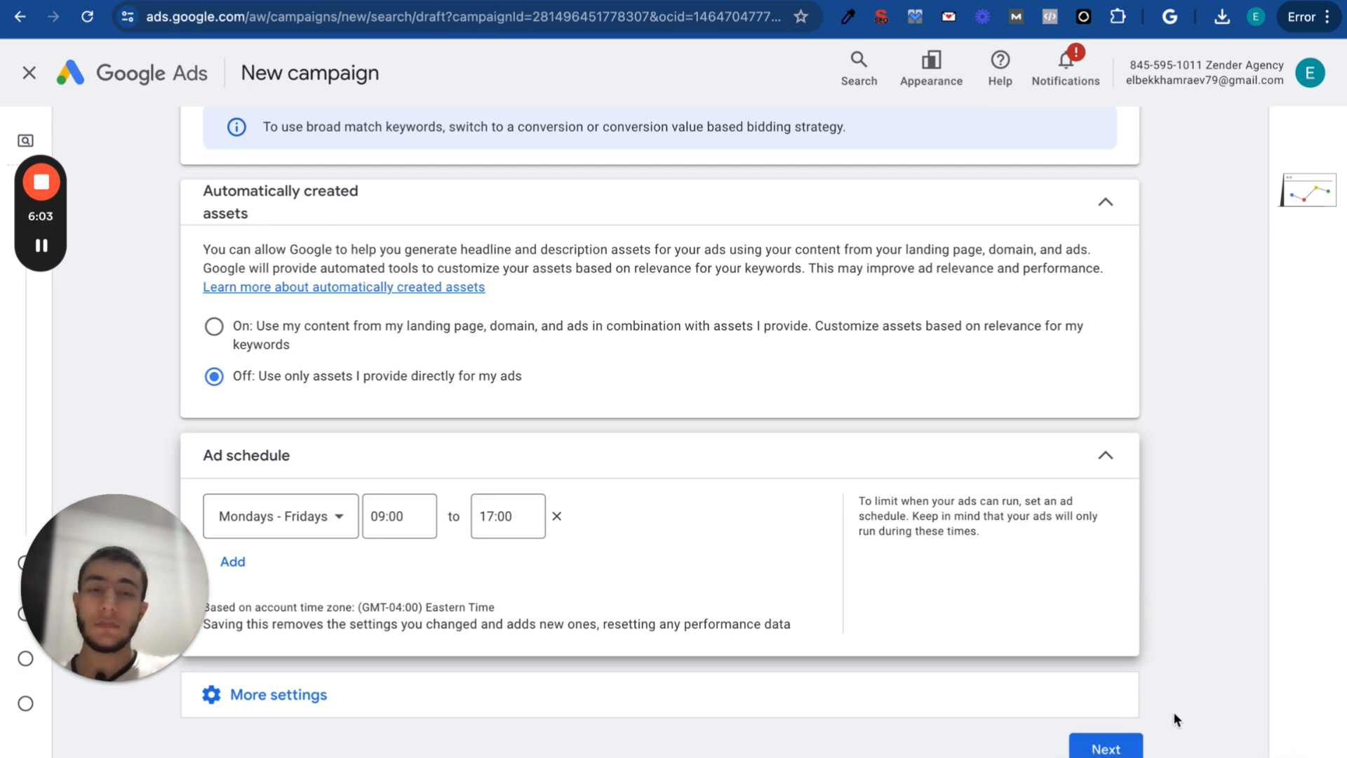
pyautogui.click(1096, 746)
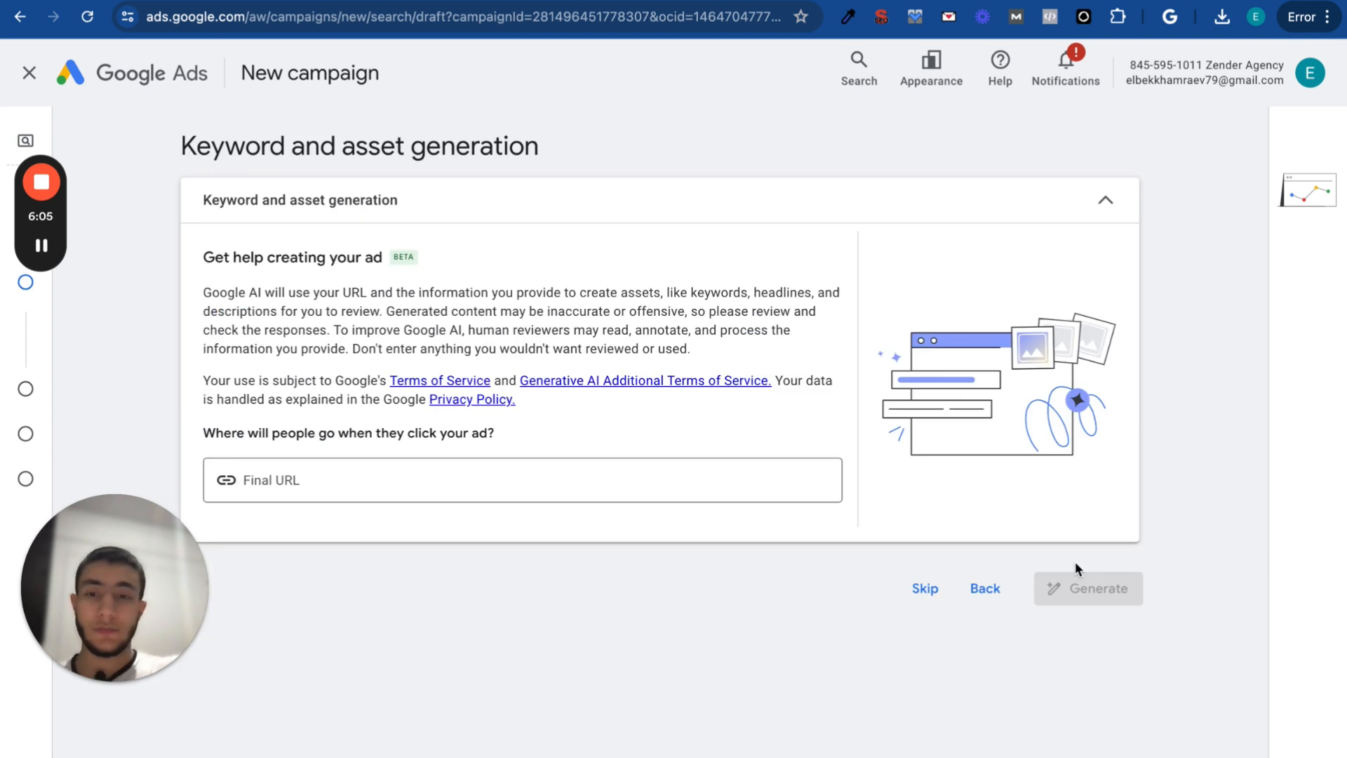
pyautogui.click(915, 586)
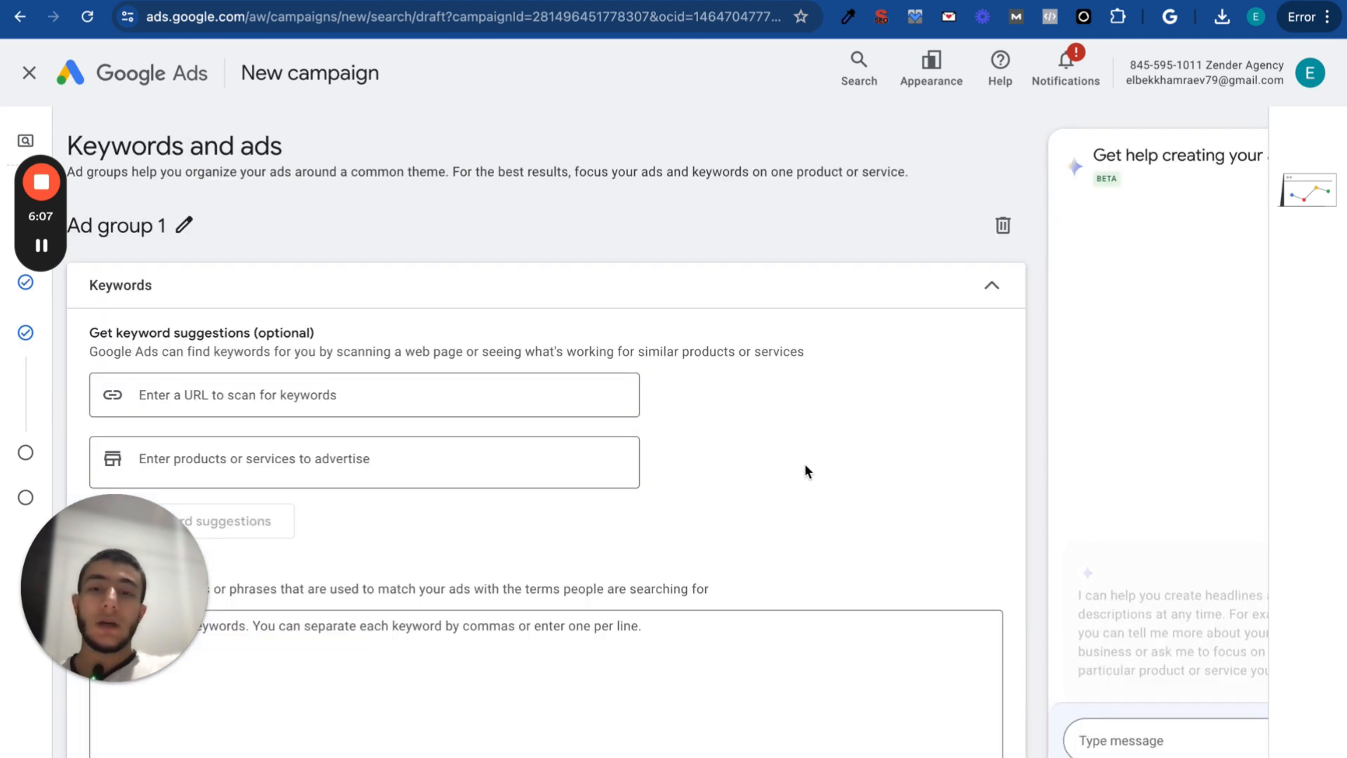
# Go to the manual keyword entry for Ad group 1 and activate it for input
pyautogui.scroll(-3, 701, 710)
pyautogui.scroll(-3, 700, 709)
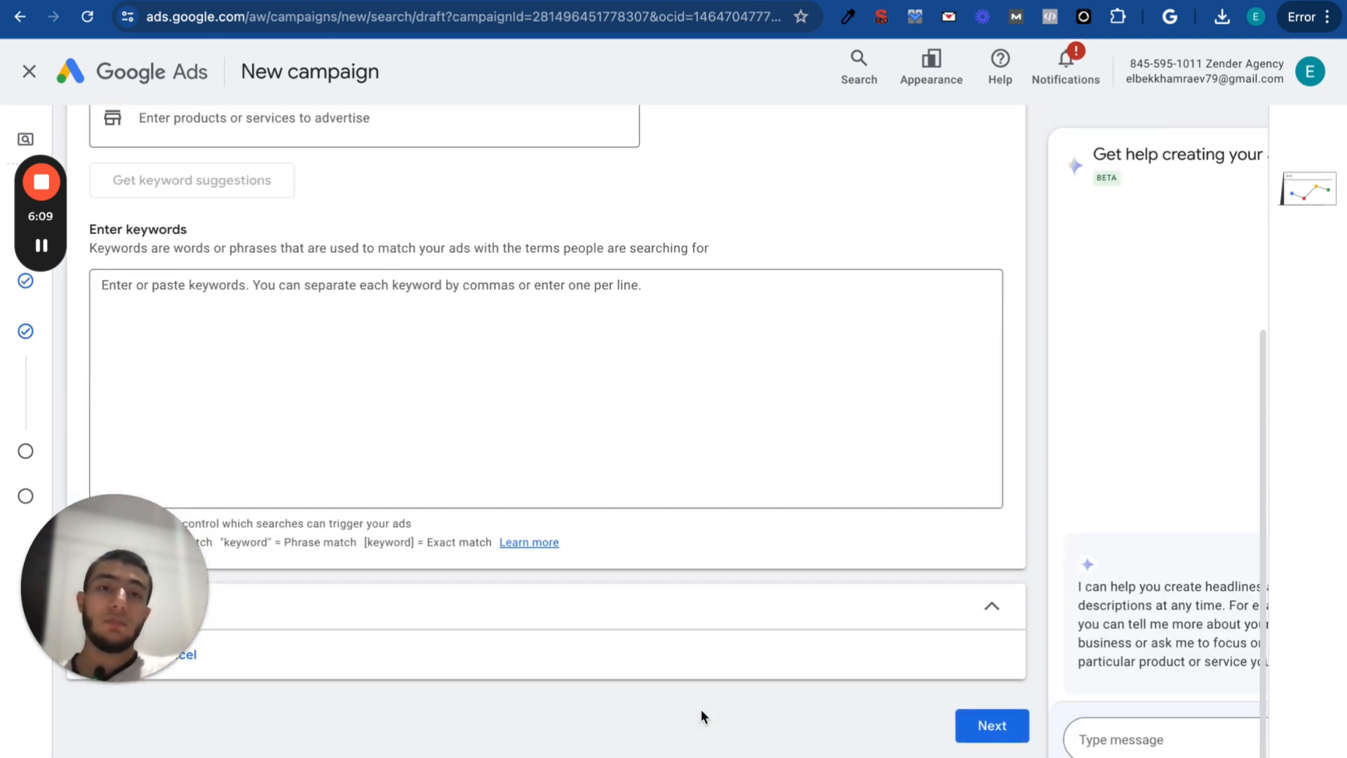
pyautogui.click(612, 366)
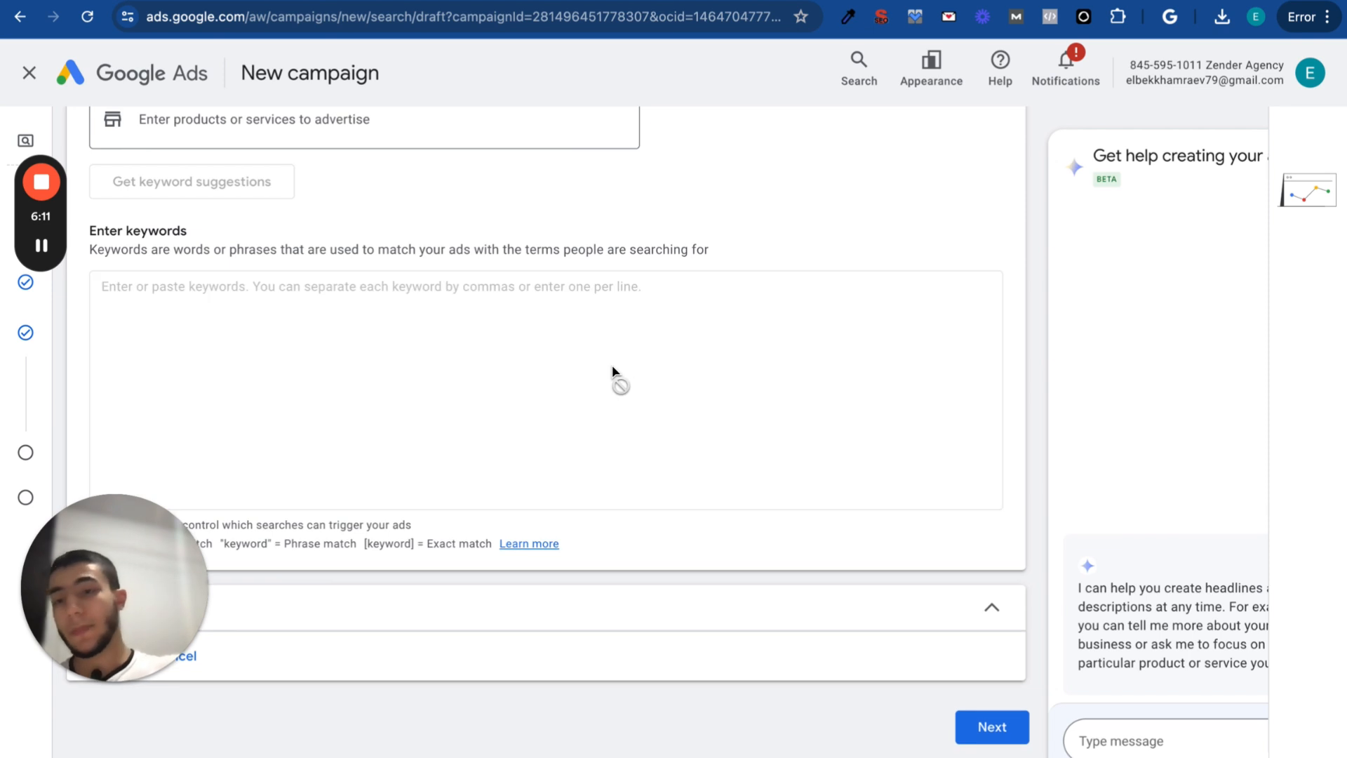
pyautogui.scroll(1, 616, 376)
pyautogui.click(533, 393)
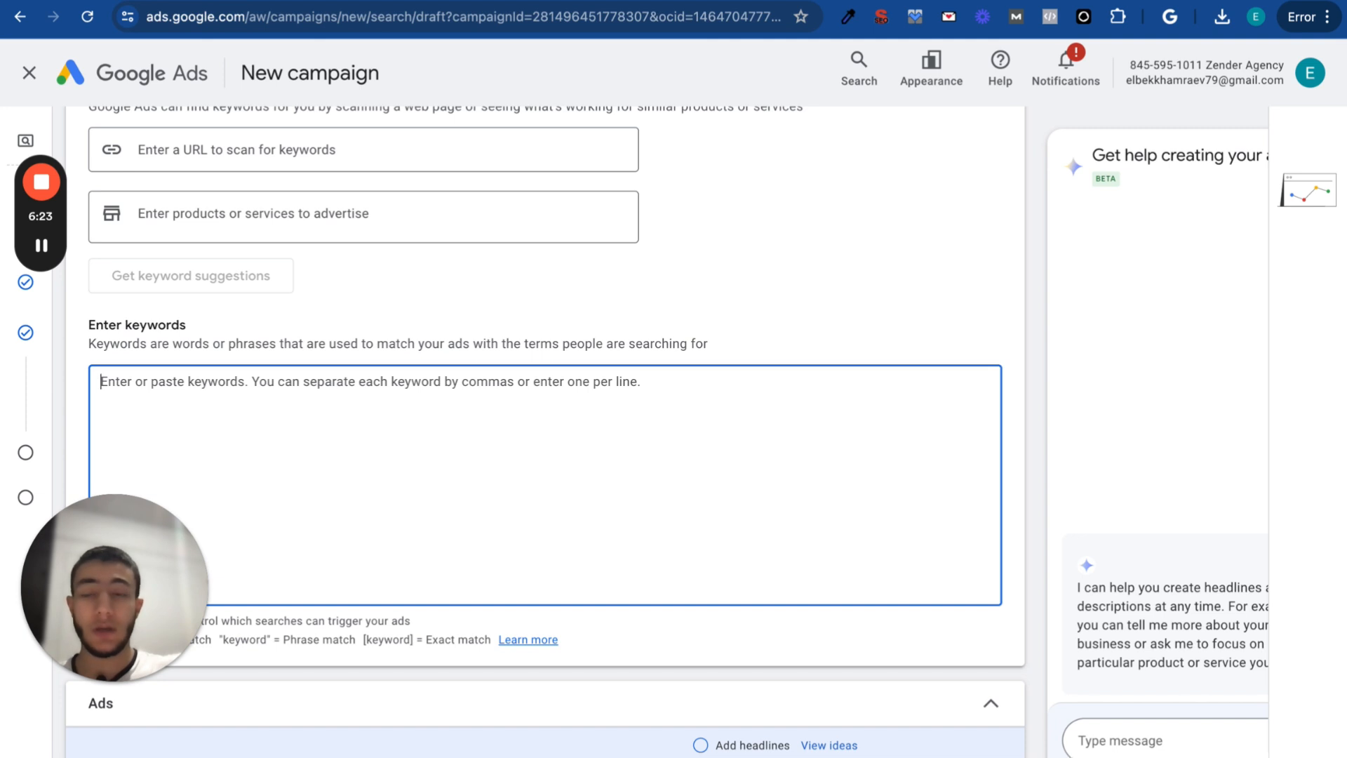
# Search Google for "criminal defense attorney" in a new browser tab
pyautogui.press('super+t')
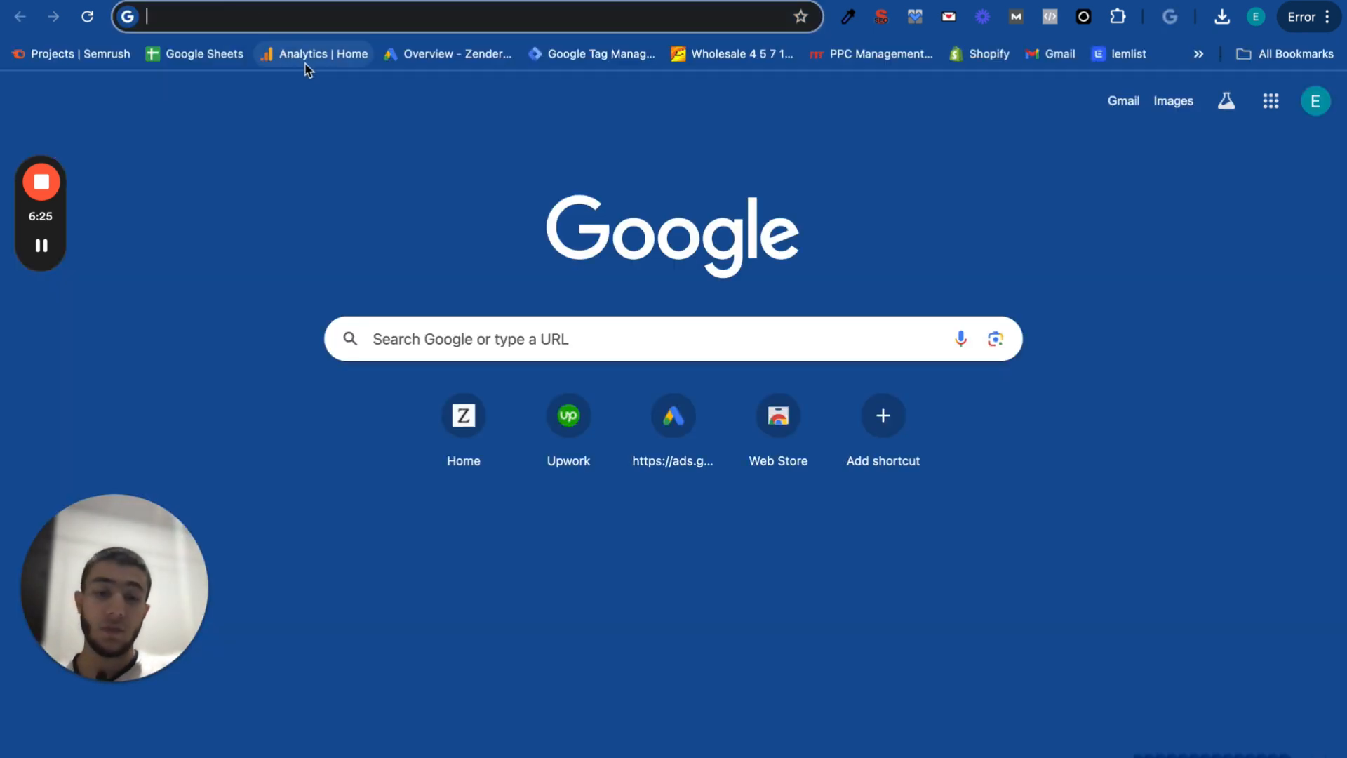
pyautogui.write('crimi')
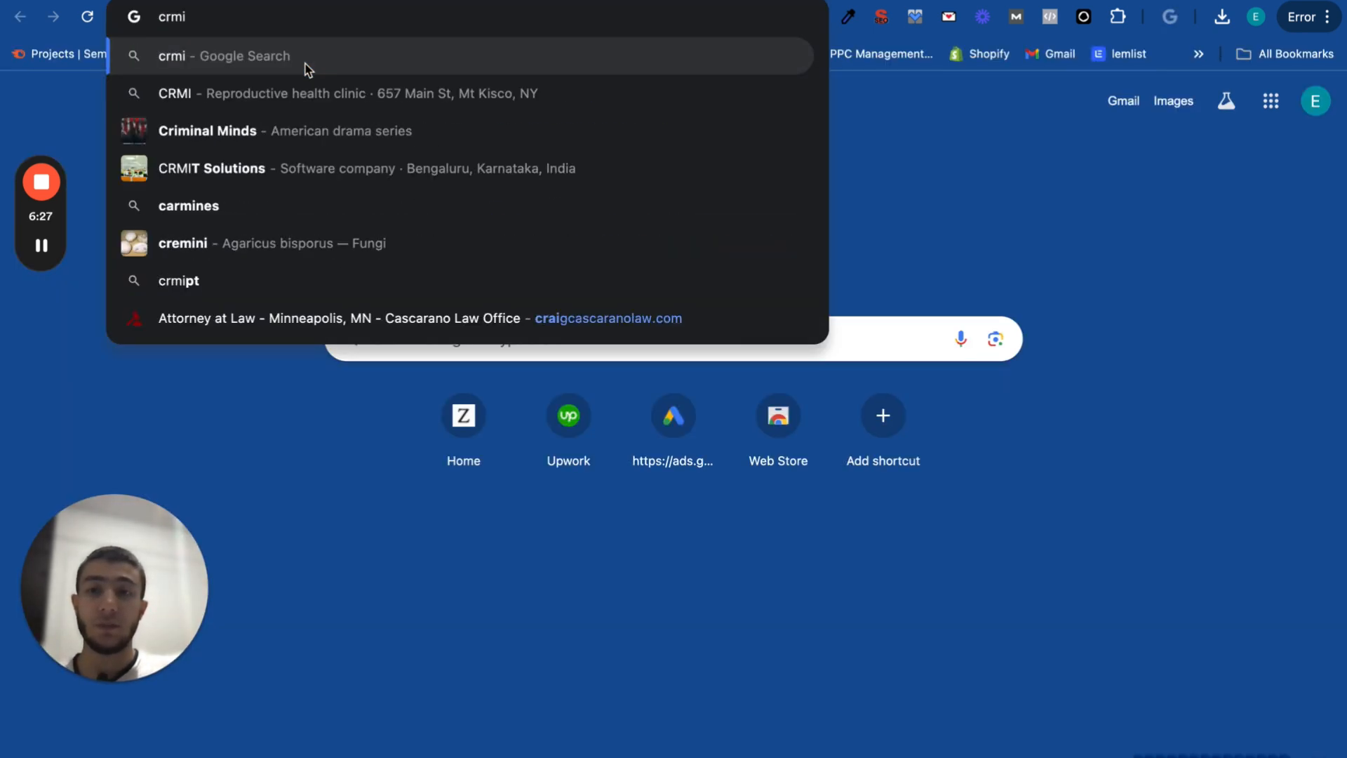
pyautogui.press('BackSpace')
pyautogui.press('BackSpace')
pyautogui.write('im')
pyautogui.press('Return')
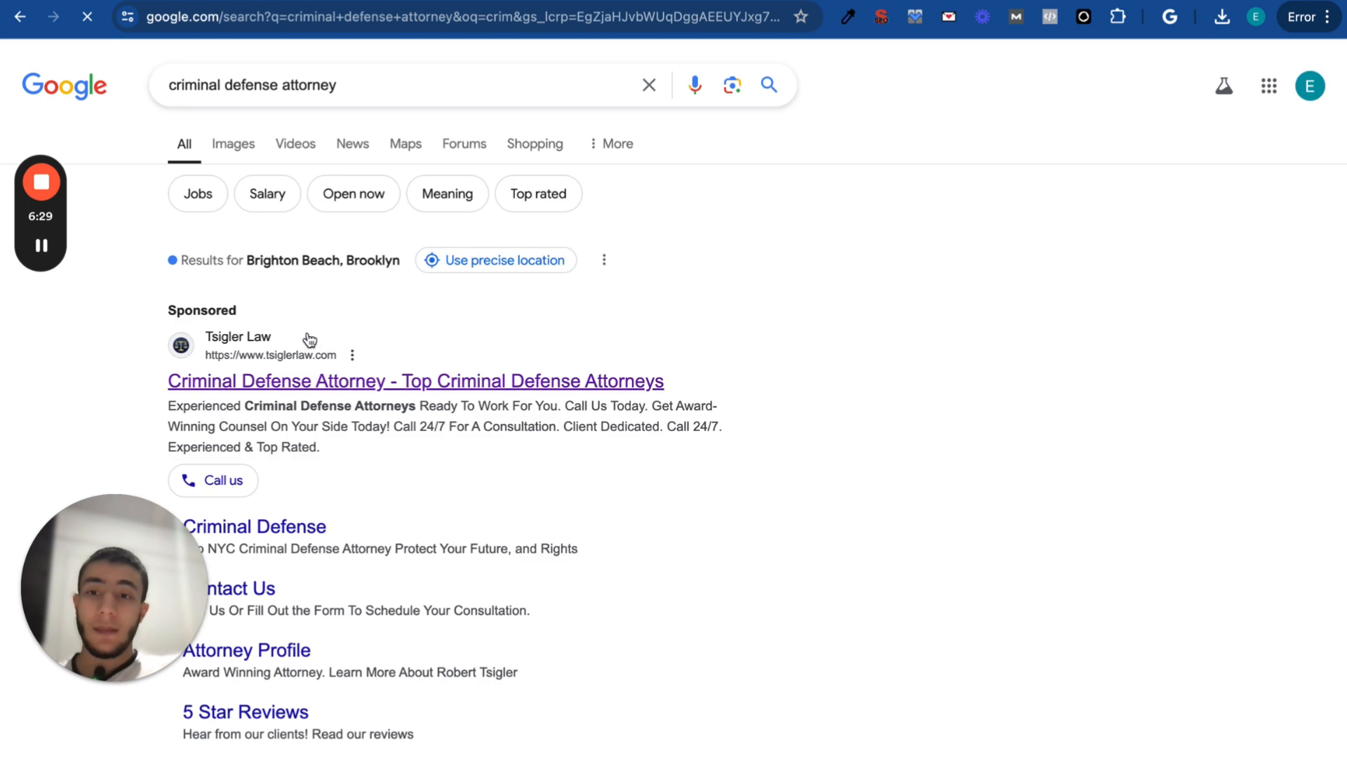
# Examine the sponsored results for the search and highlight the query "criminal defense attorney"
pyautogui.scroll(-2, 295, 498)
pyautogui.scroll(-1, 295, 498)
pyautogui.scroll(3, 295, 498)
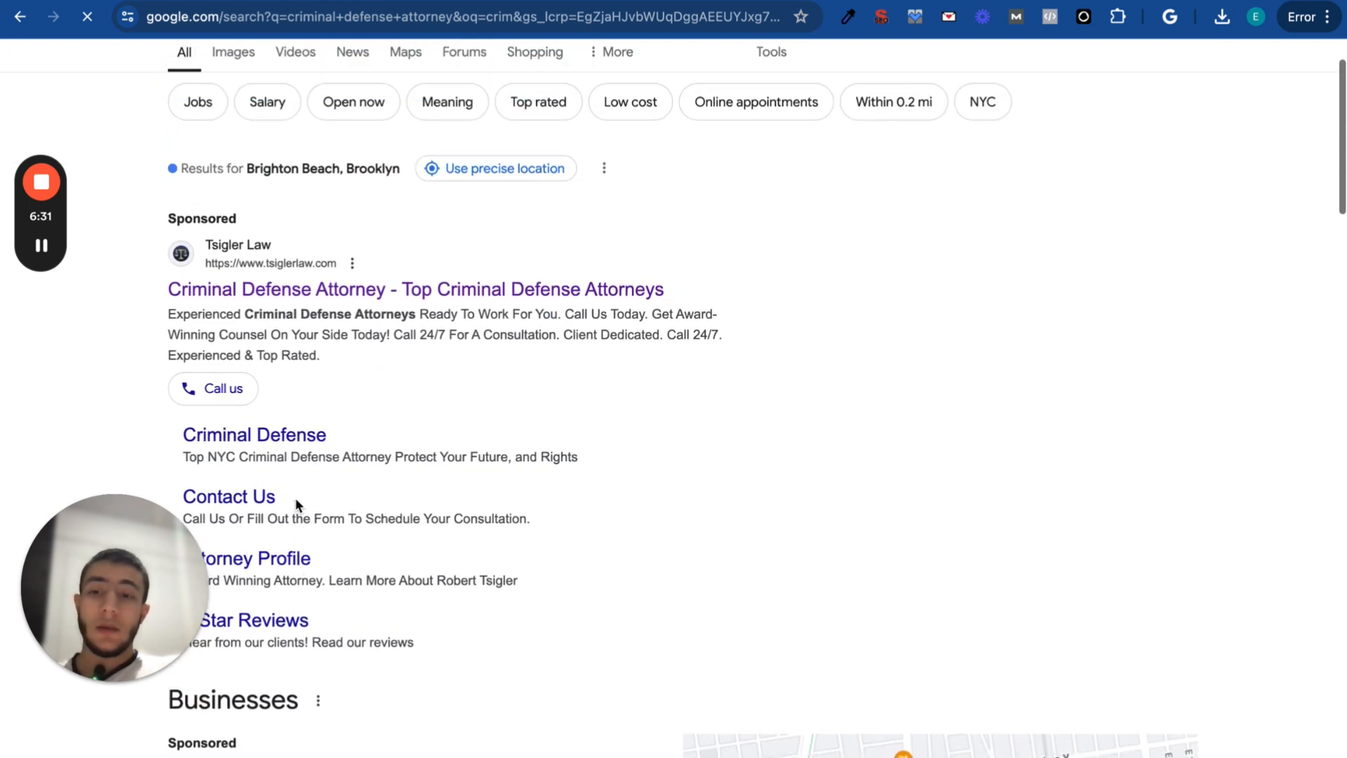
pyautogui.moveTo(363, 85); pyautogui.dragTo(163, 83)
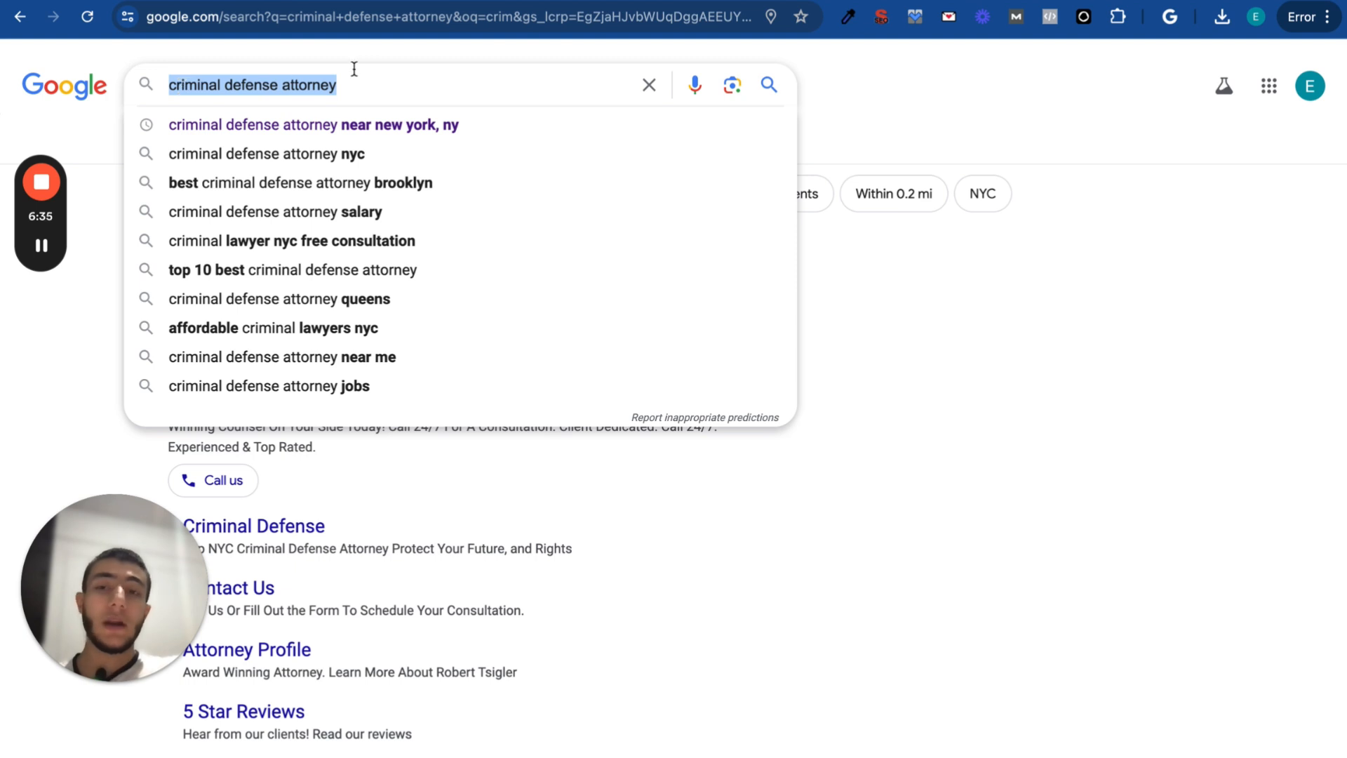
pyautogui.click(802, 517)
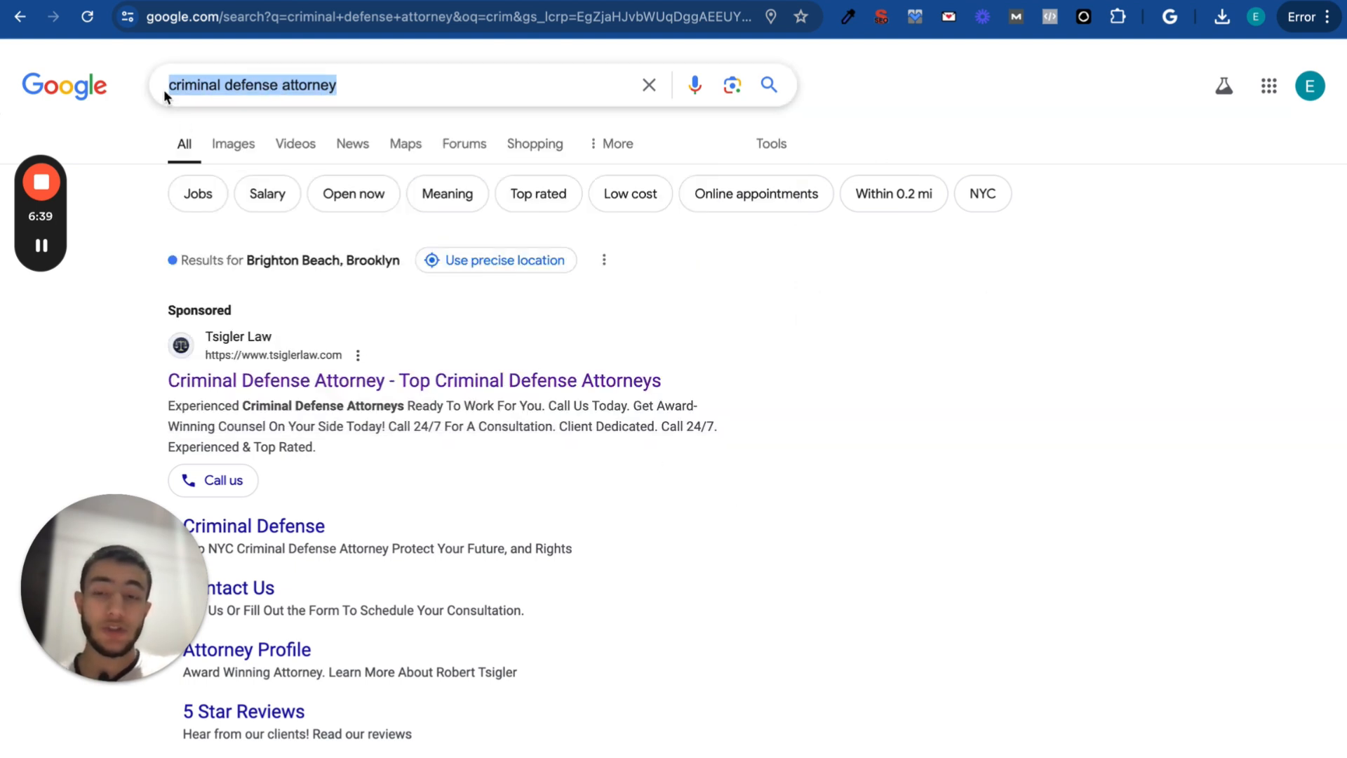
# Examine the Keyword Match Types chart in Google Ads Help, focusing on how broad match relates to searches
pyautogui.scroll(-3, 556, 475)
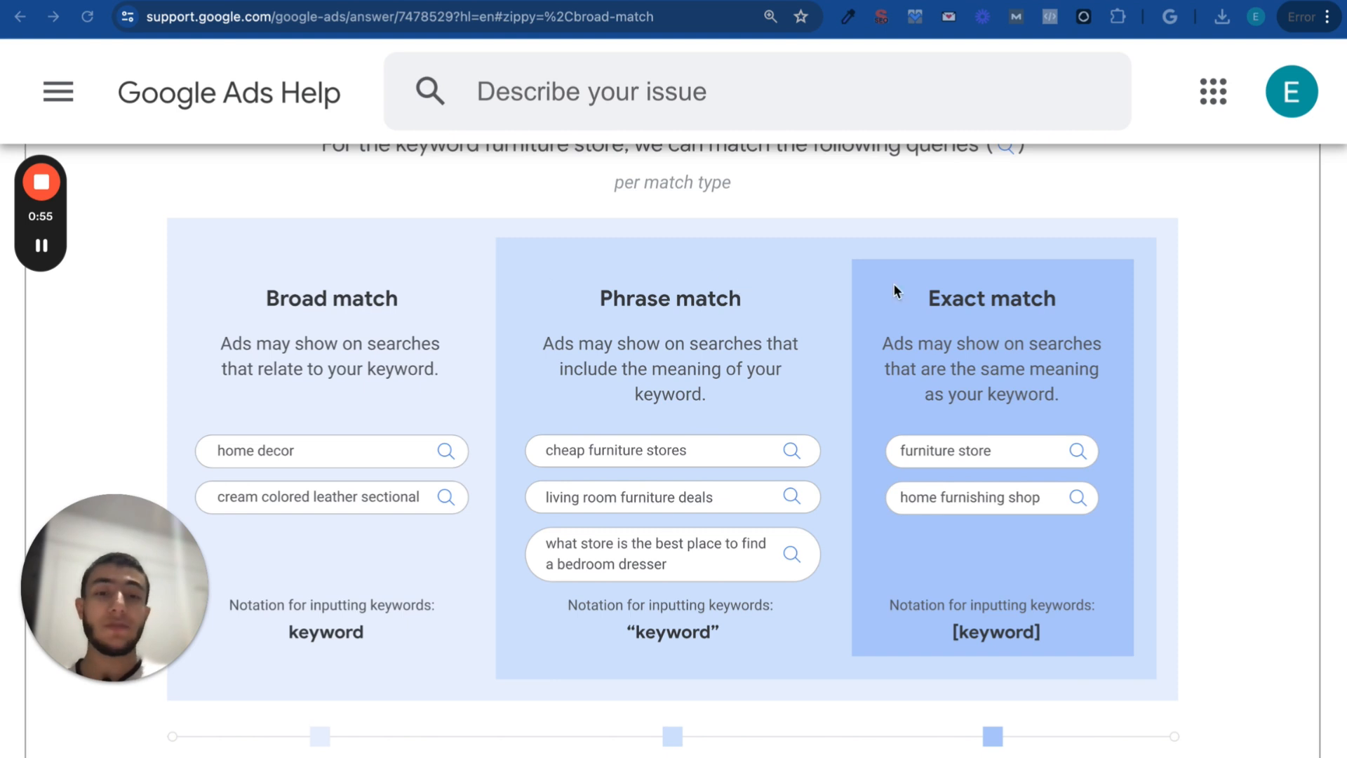
pyautogui.scroll(-2, 370, 401)
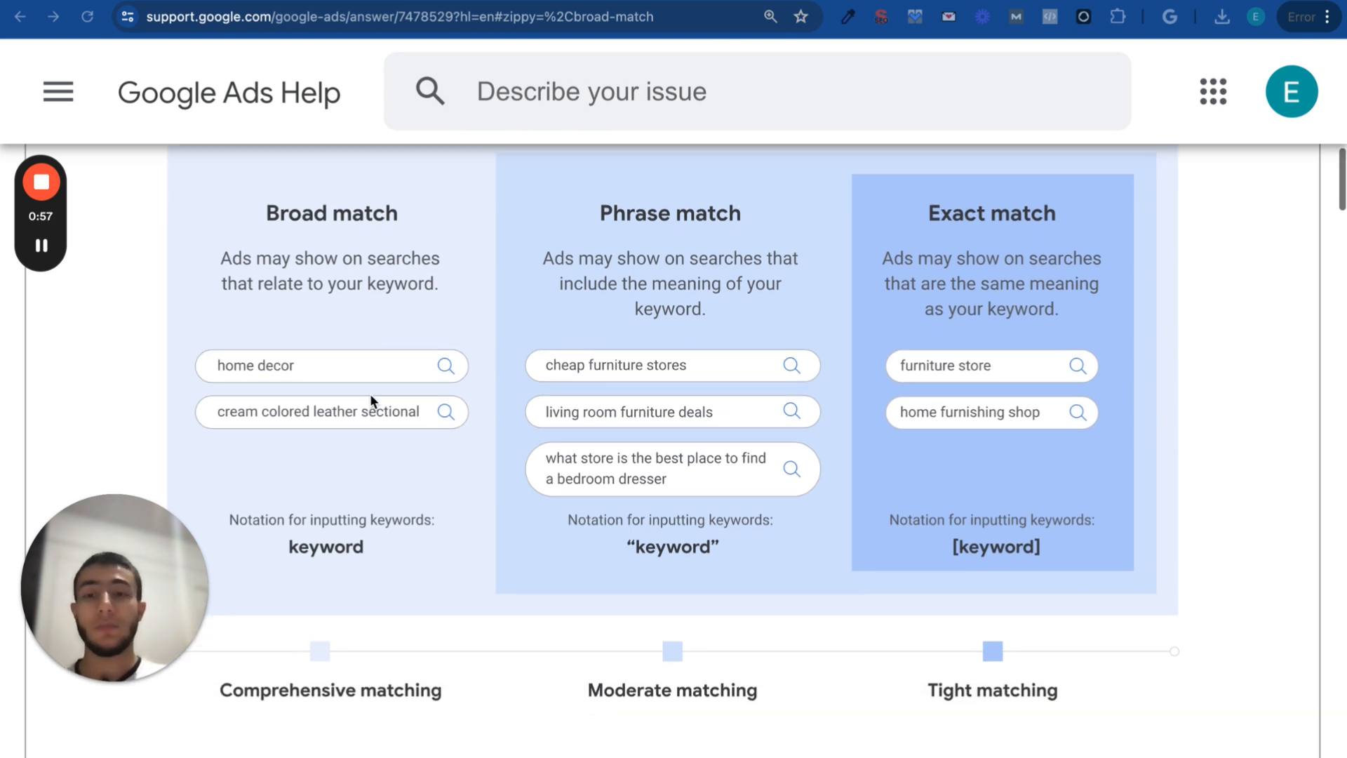
pyautogui.scroll(1, 378, 281)
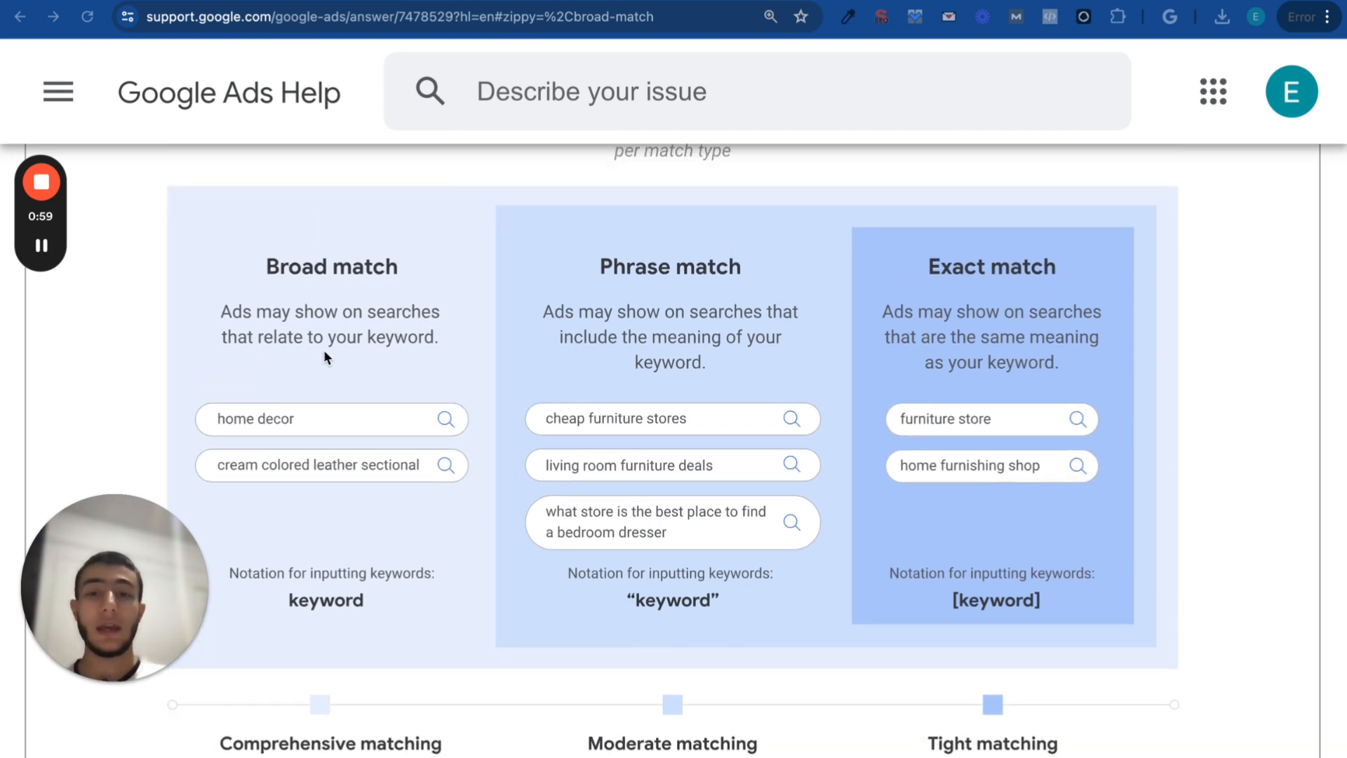
# Read the broad match section, covering the "low-carb diet plan" example and the signals this match type takes into account
pyautogui.scroll(-8, 414, 379)
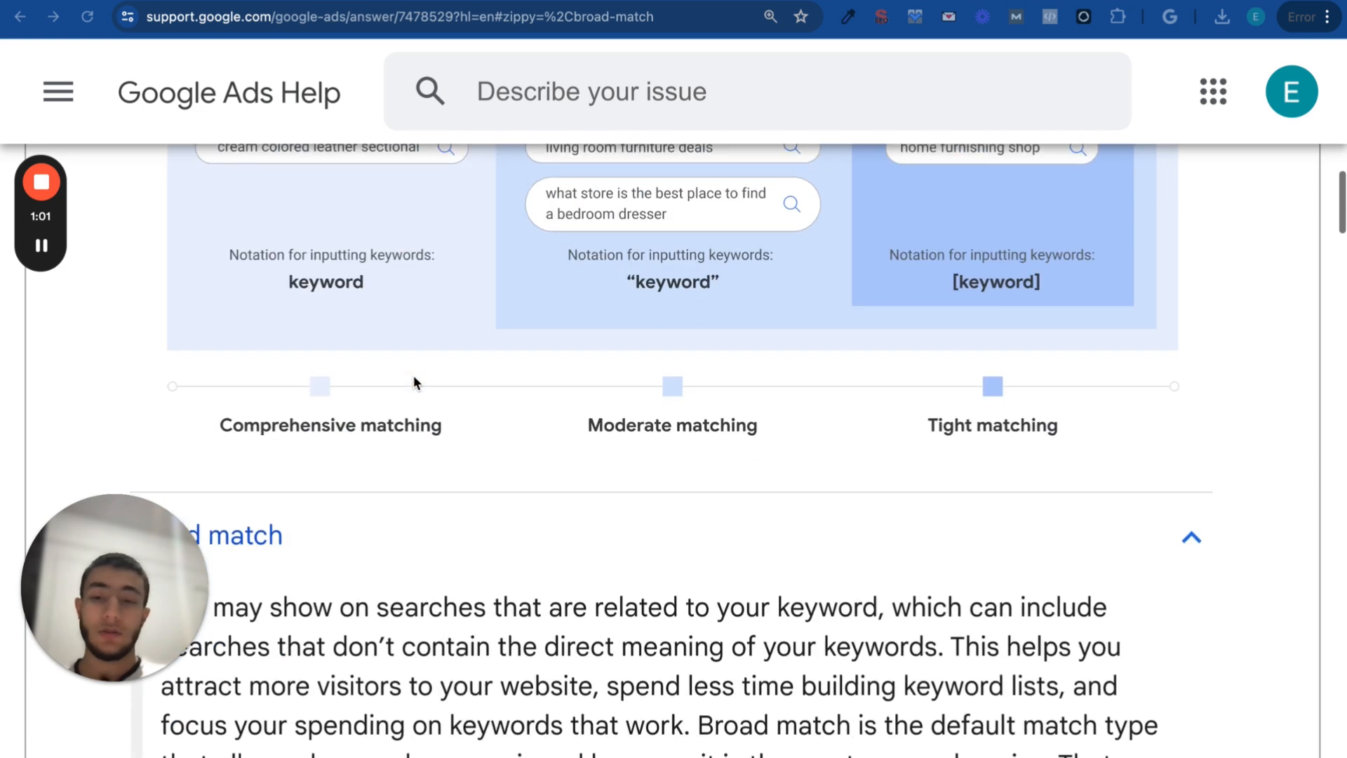
pyautogui.scroll(-11, 413, 379)
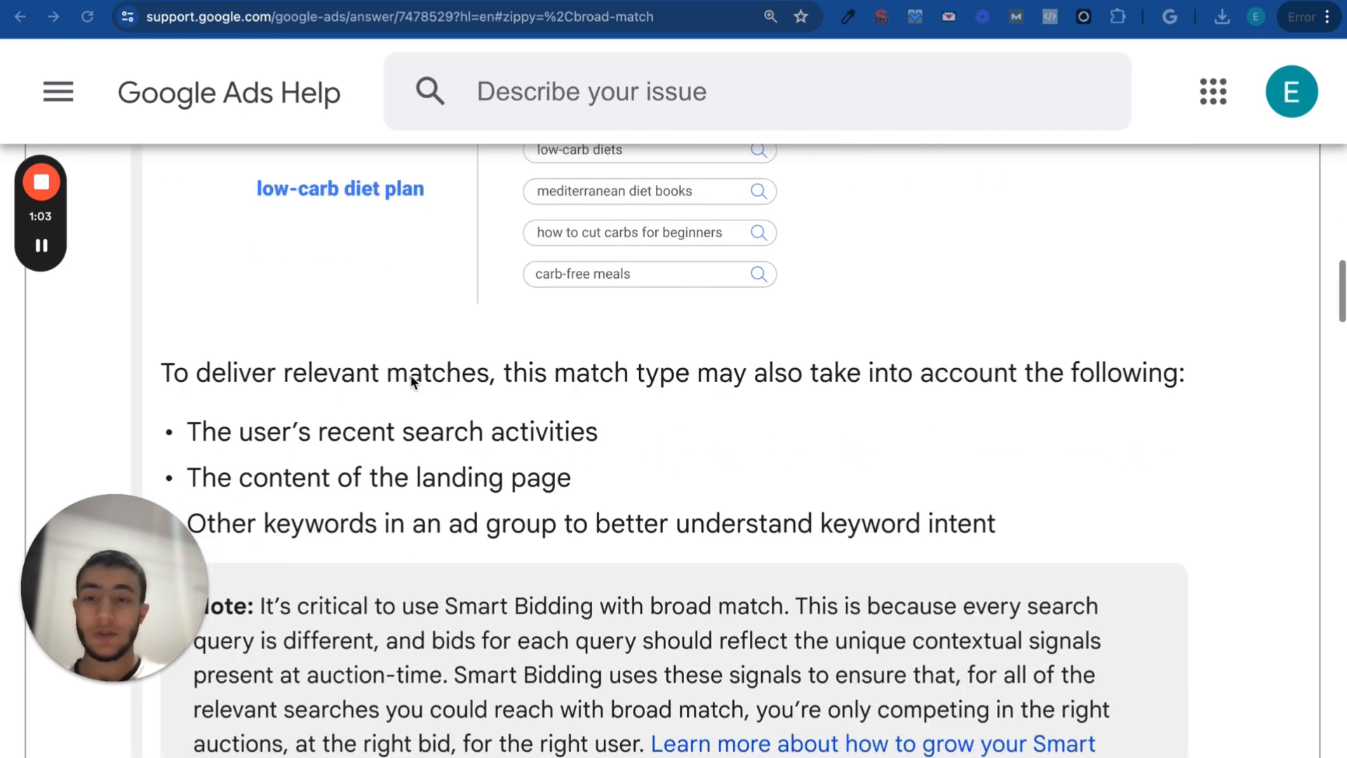
pyautogui.scroll(1, 343, 406)
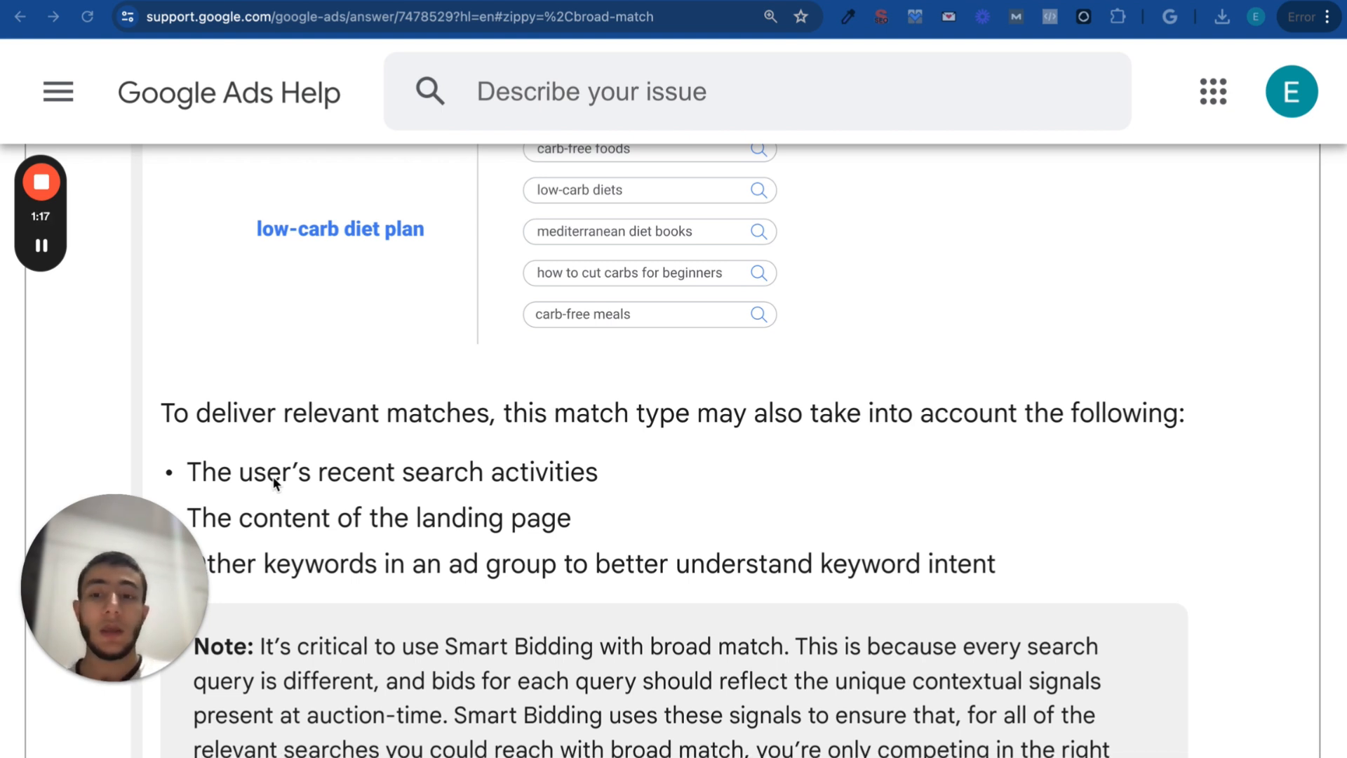
pyautogui.scroll(-2, 273, 482)
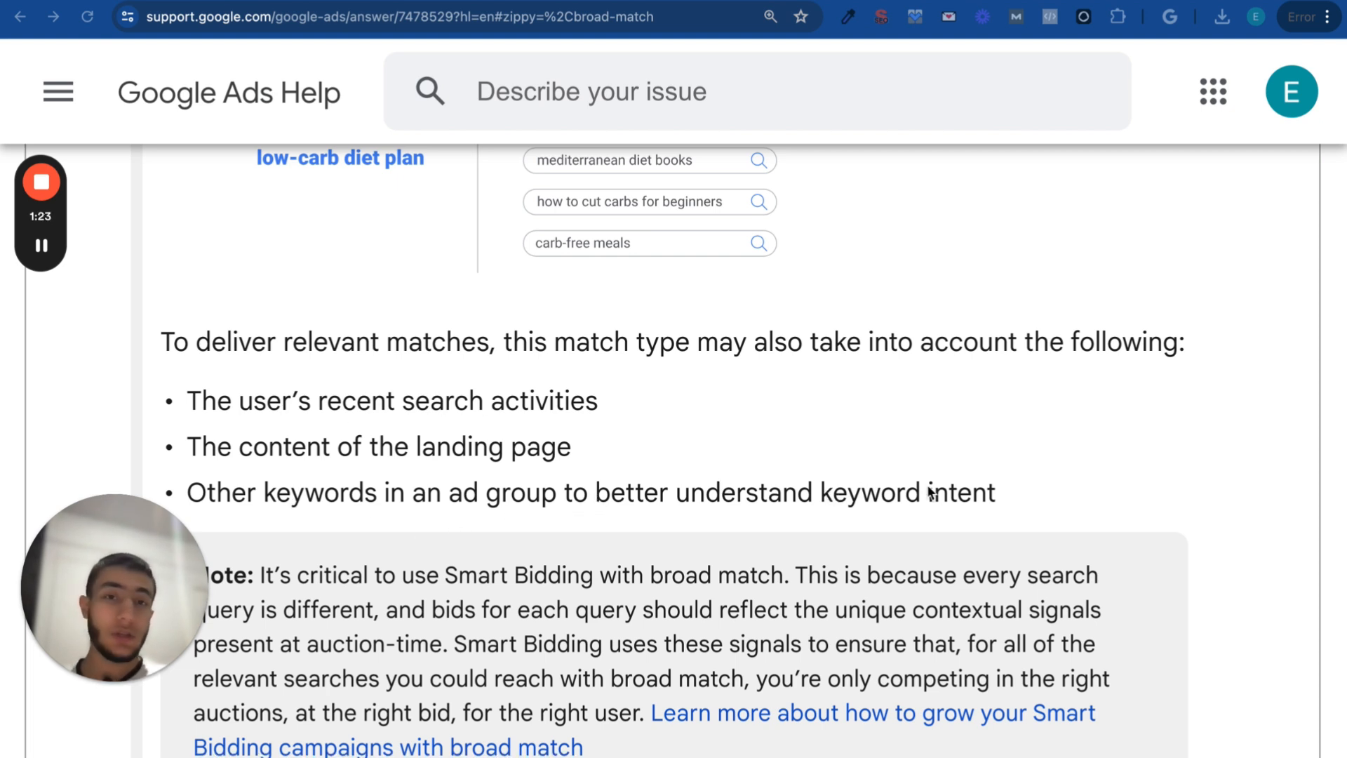
pyautogui.scroll(1, 924, 488)
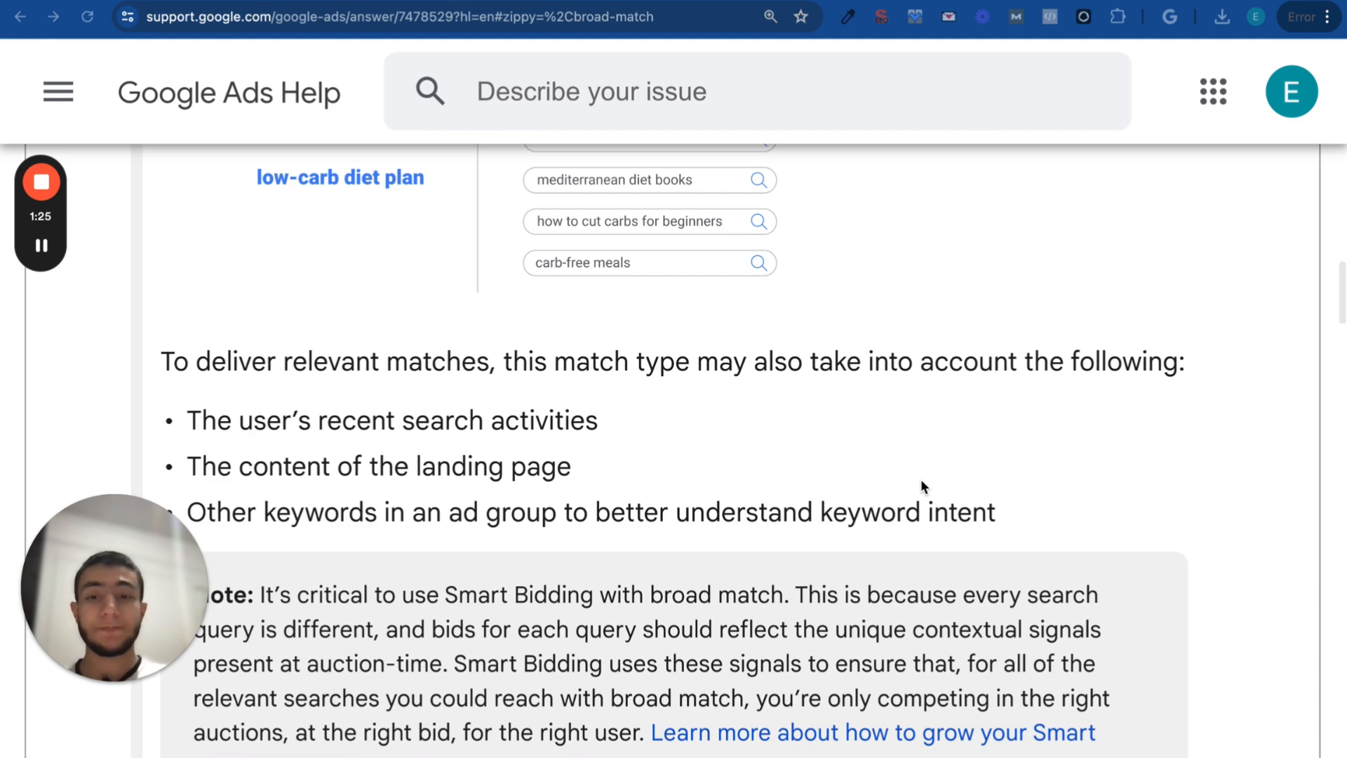
pyautogui.scroll(3, 921, 484)
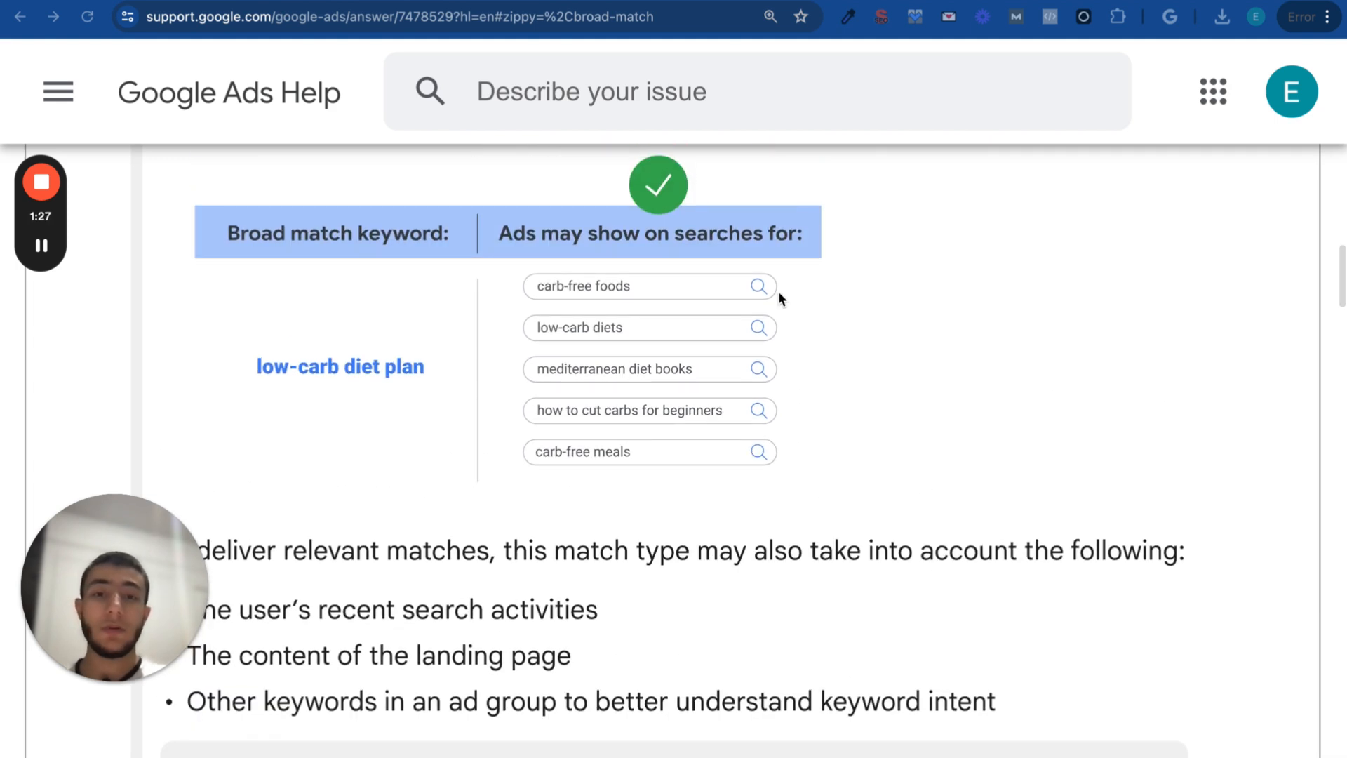
pyautogui.scroll(4, 779, 293)
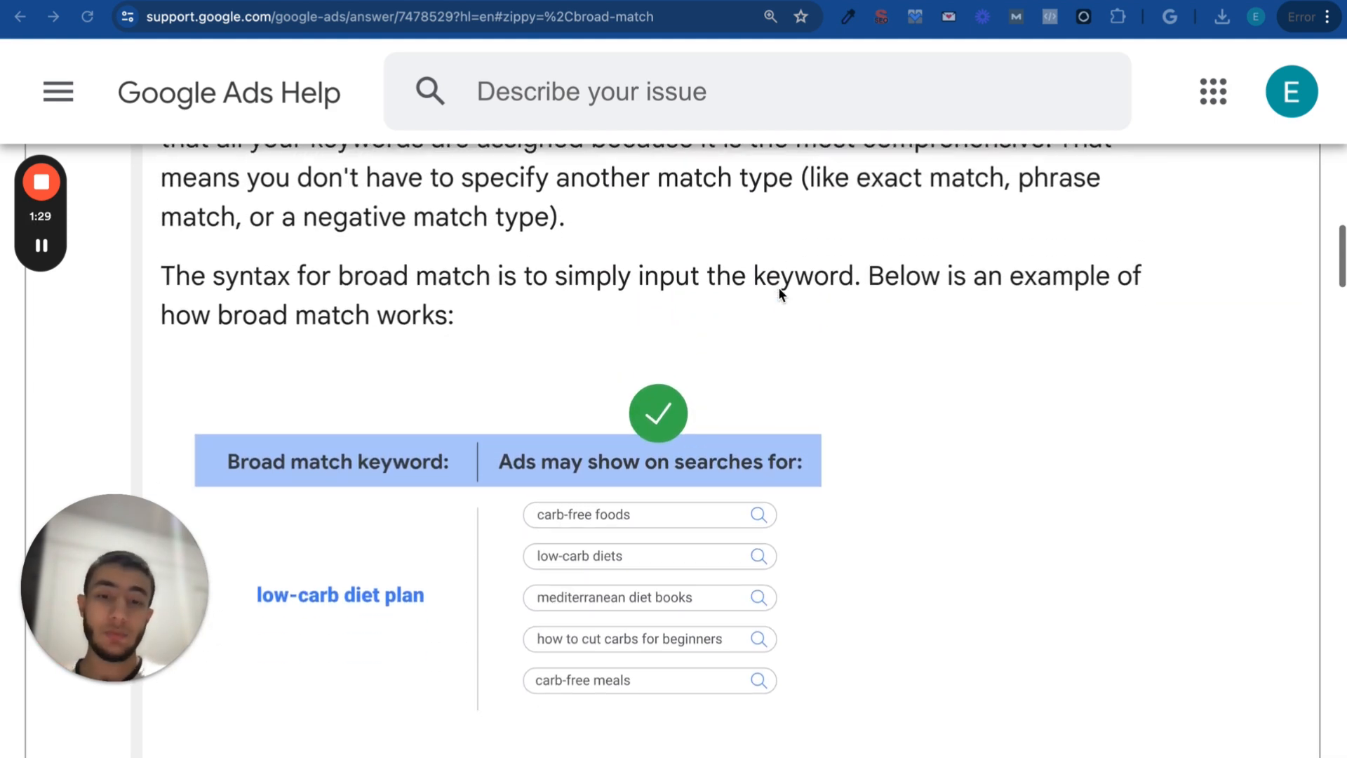
pyautogui.scroll(-3, 486, 372)
pyautogui.scroll(-1, 383, 601)
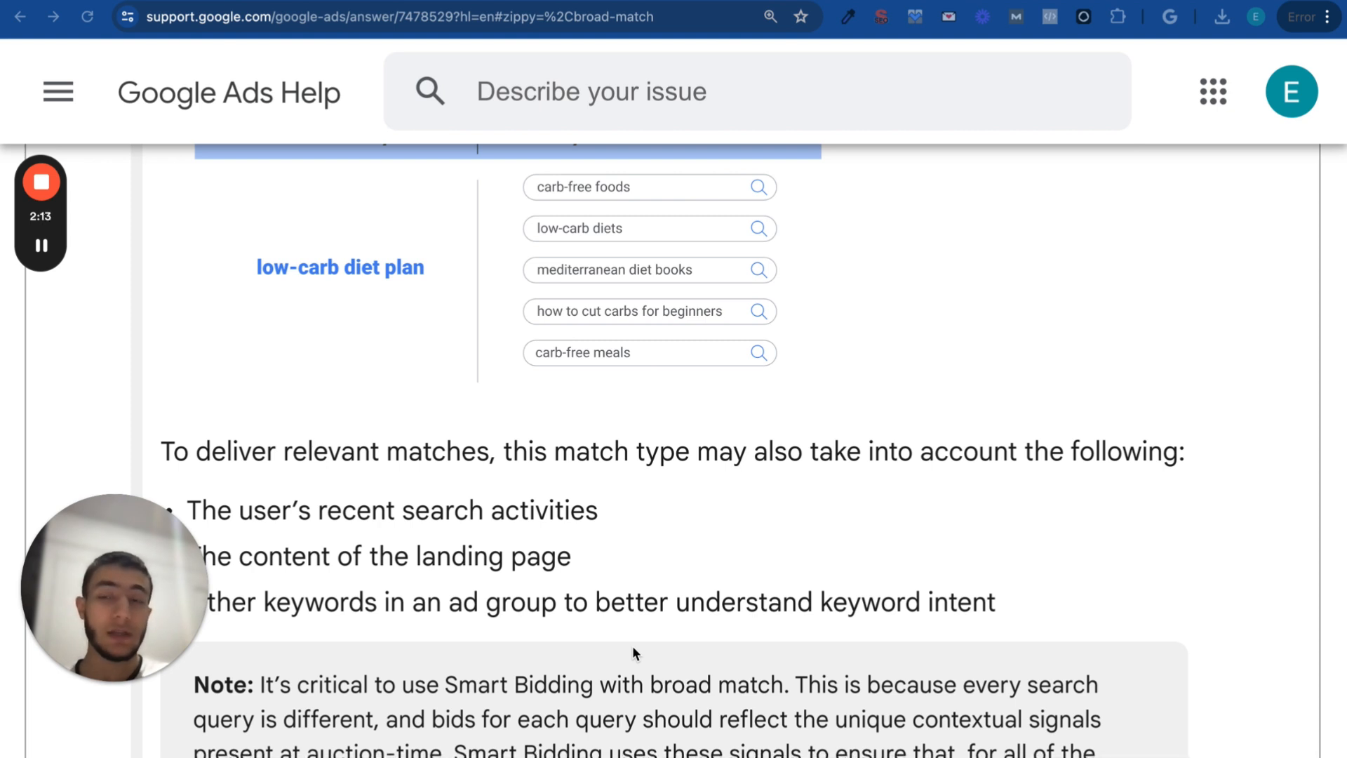
pyautogui.scroll(2, 625, 409)
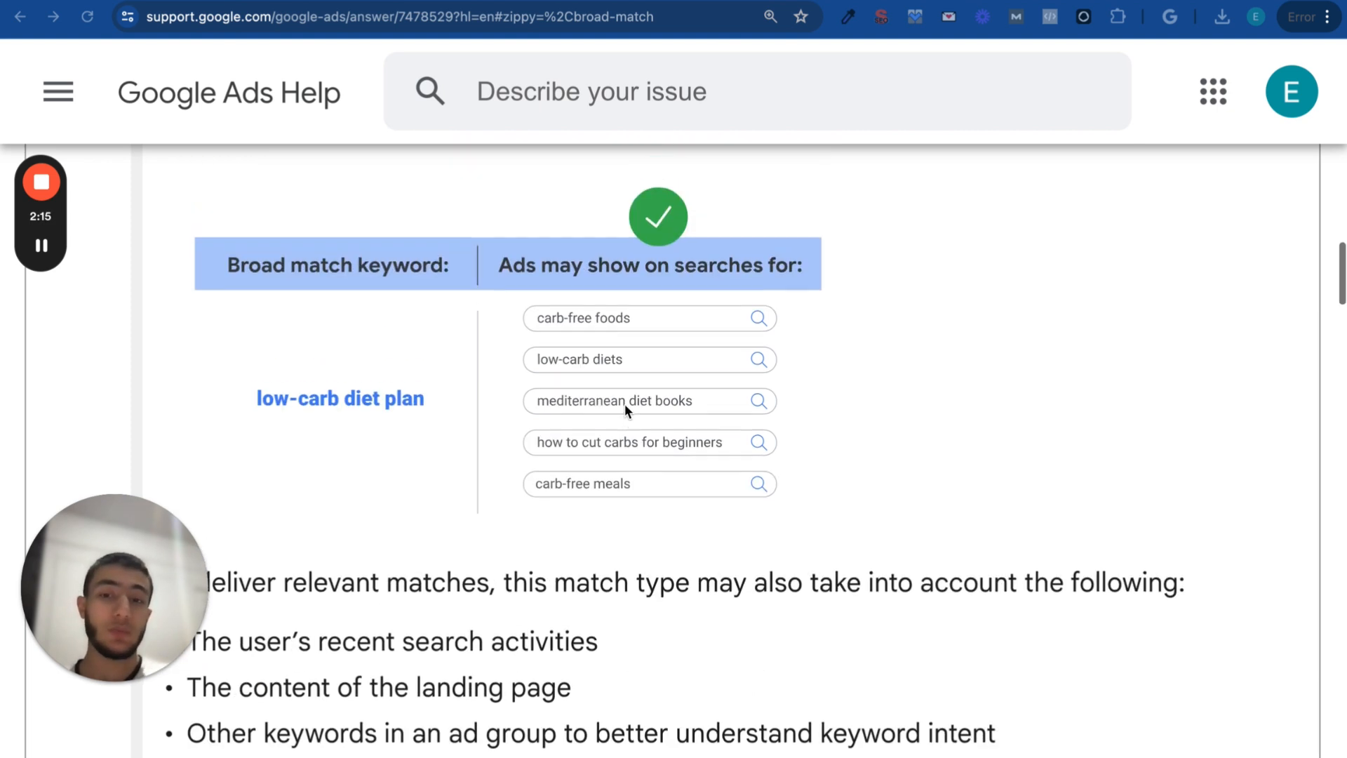
pyautogui.scroll(-2, 625, 409)
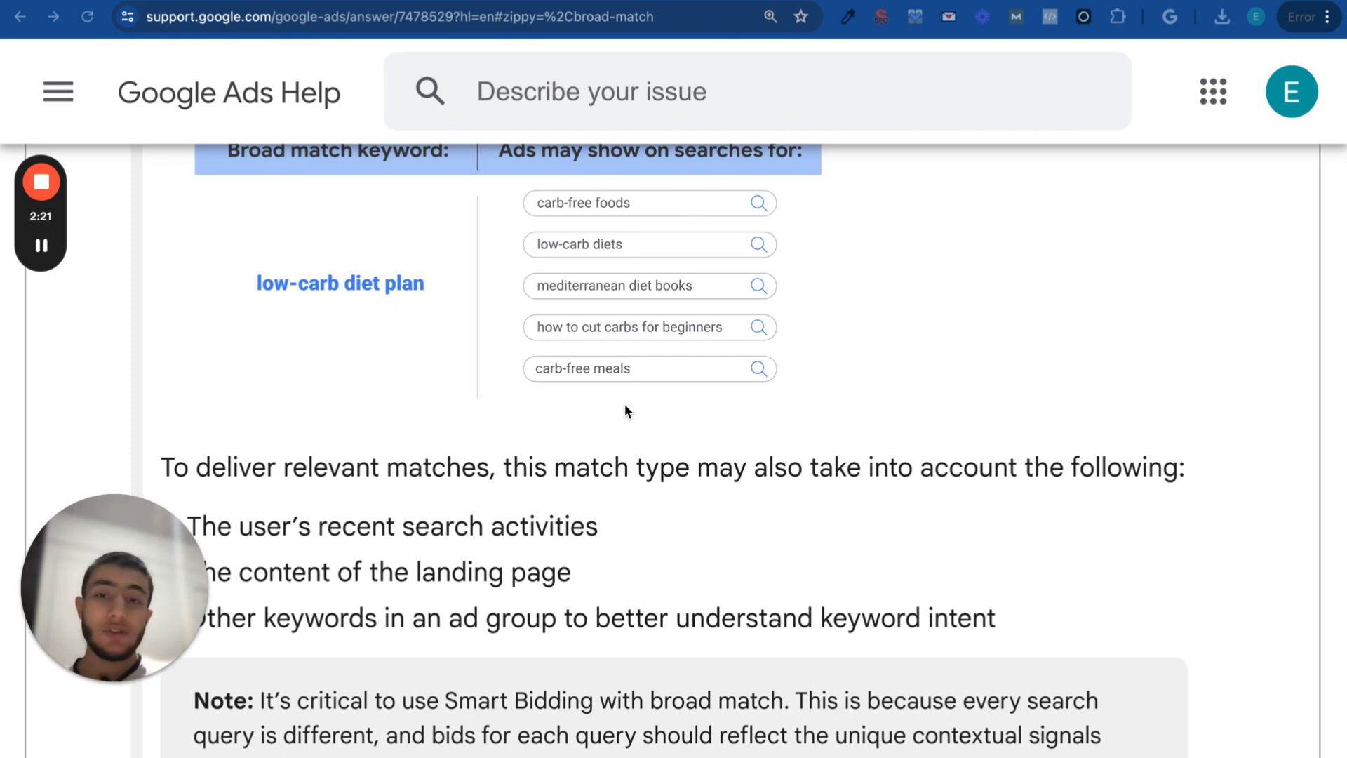
pyautogui.scroll(1, 487, 365)
pyautogui.scroll(-1, 485, 361)
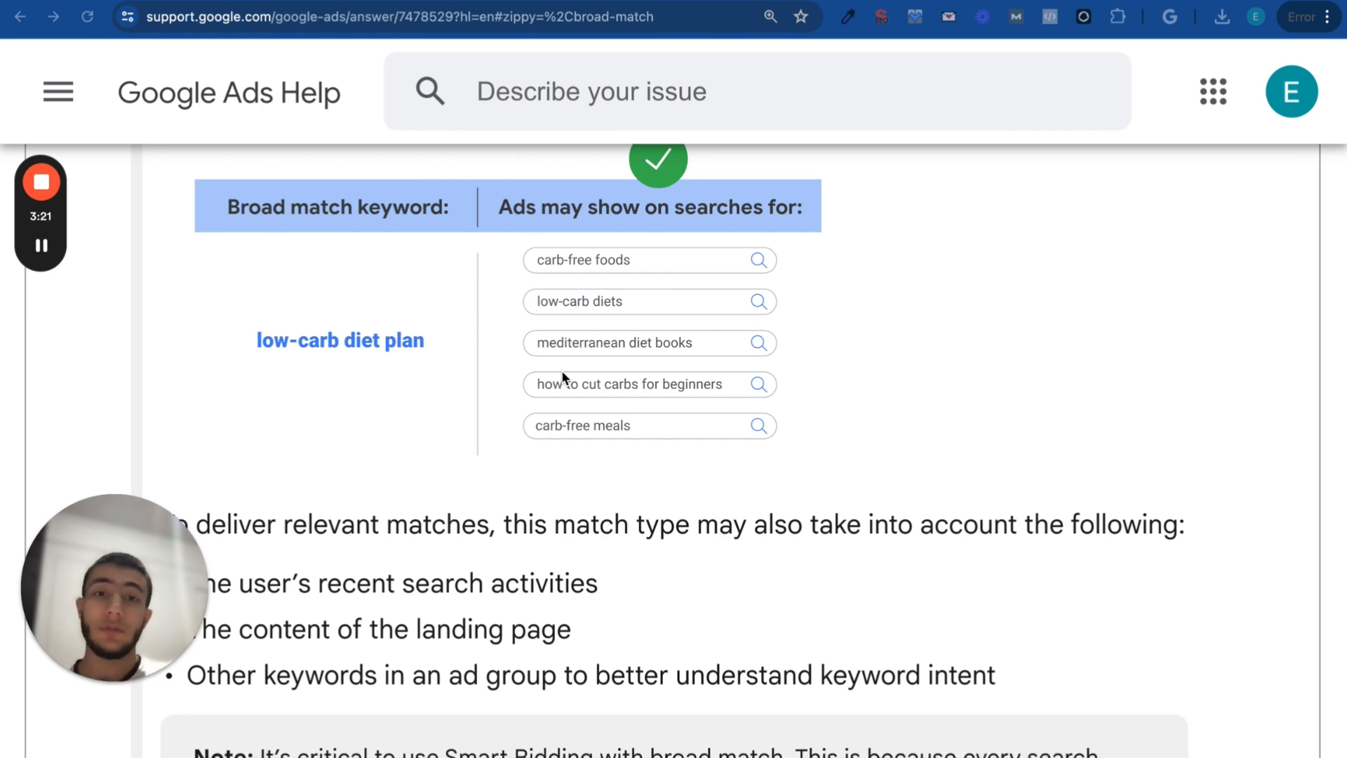
pyautogui.scroll(-1, 562, 377)
pyautogui.scroll(1, 561, 369)
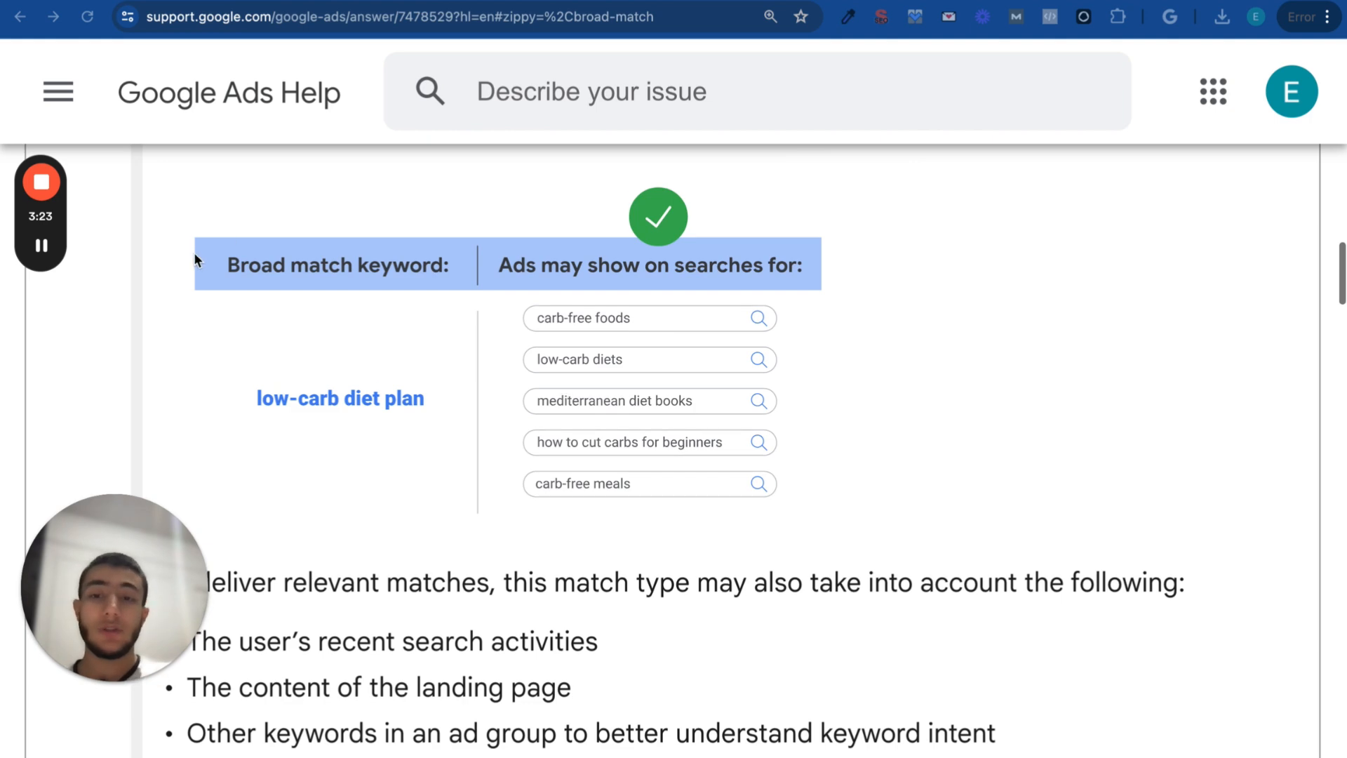
# Compare the phrase match and exact match definitions, example queries and keyword notation in the match types chart
pyautogui.scroll(10, 476, 282)
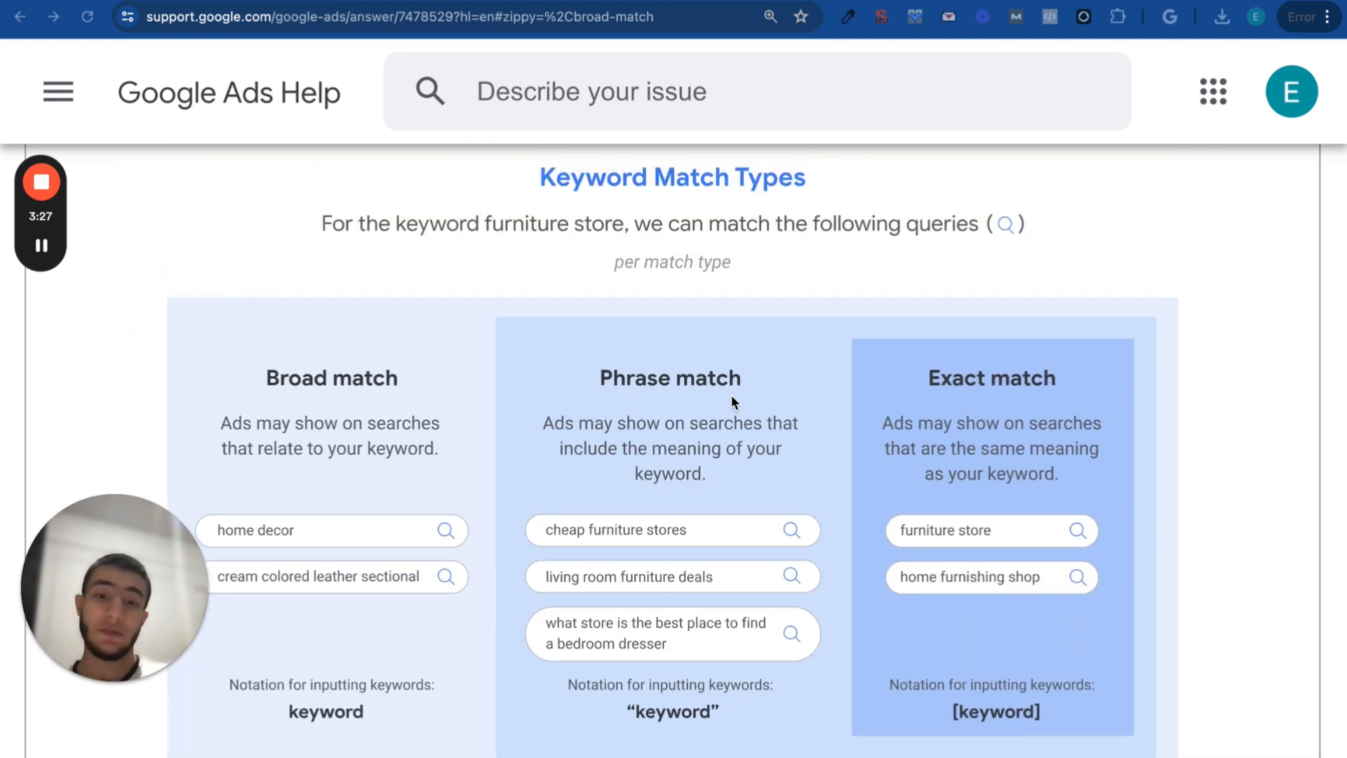
pyautogui.scroll(-1, 690, 496)
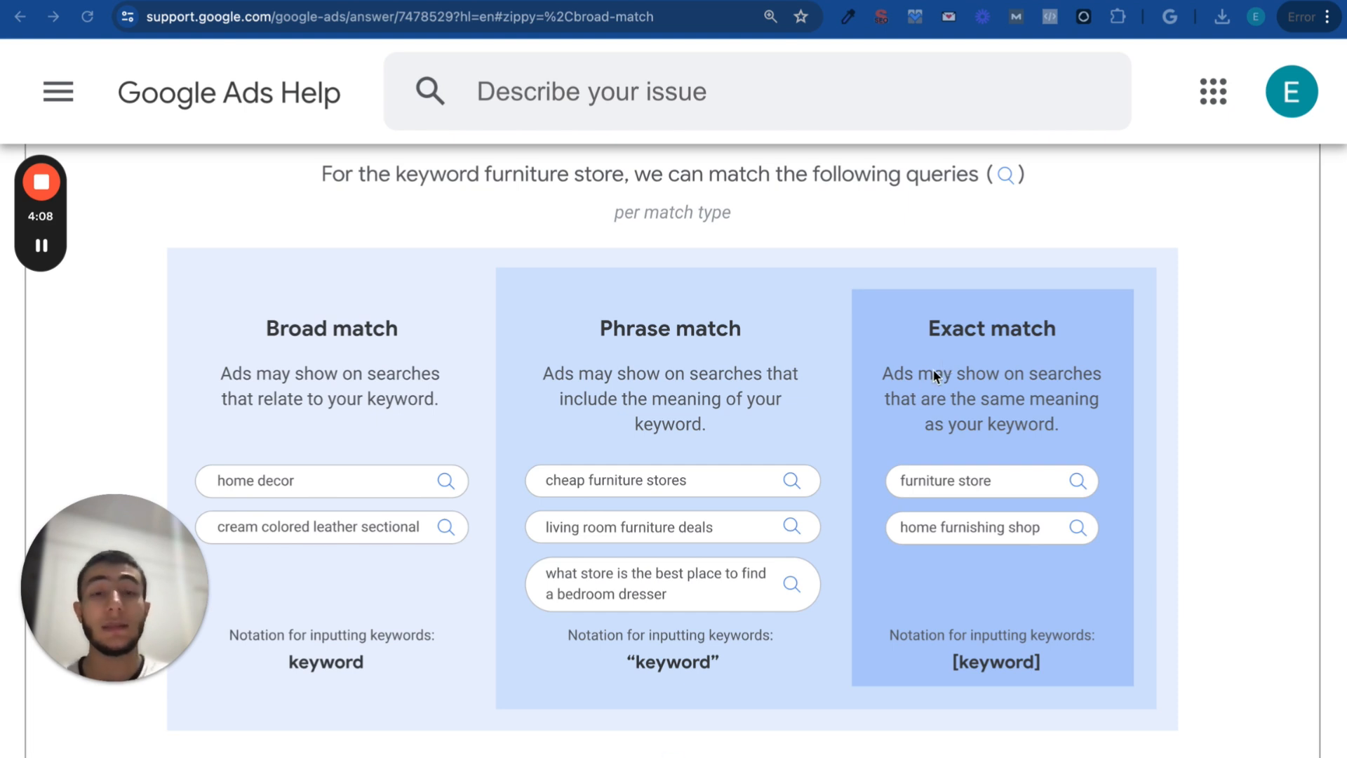
pyautogui.scroll(3, 934, 375)
pyautogui.scroll(-5, 934, 375)
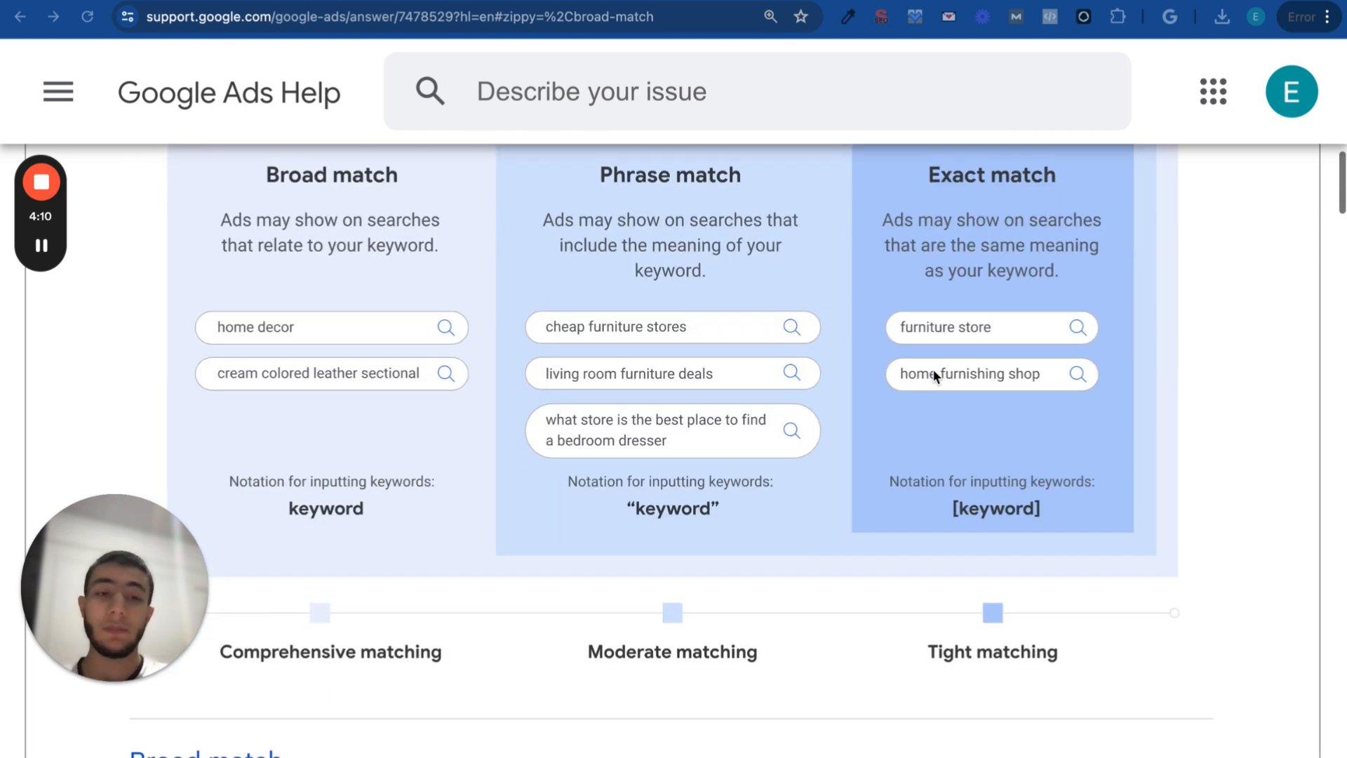
pyautogui.scroll(2, 933, 375)
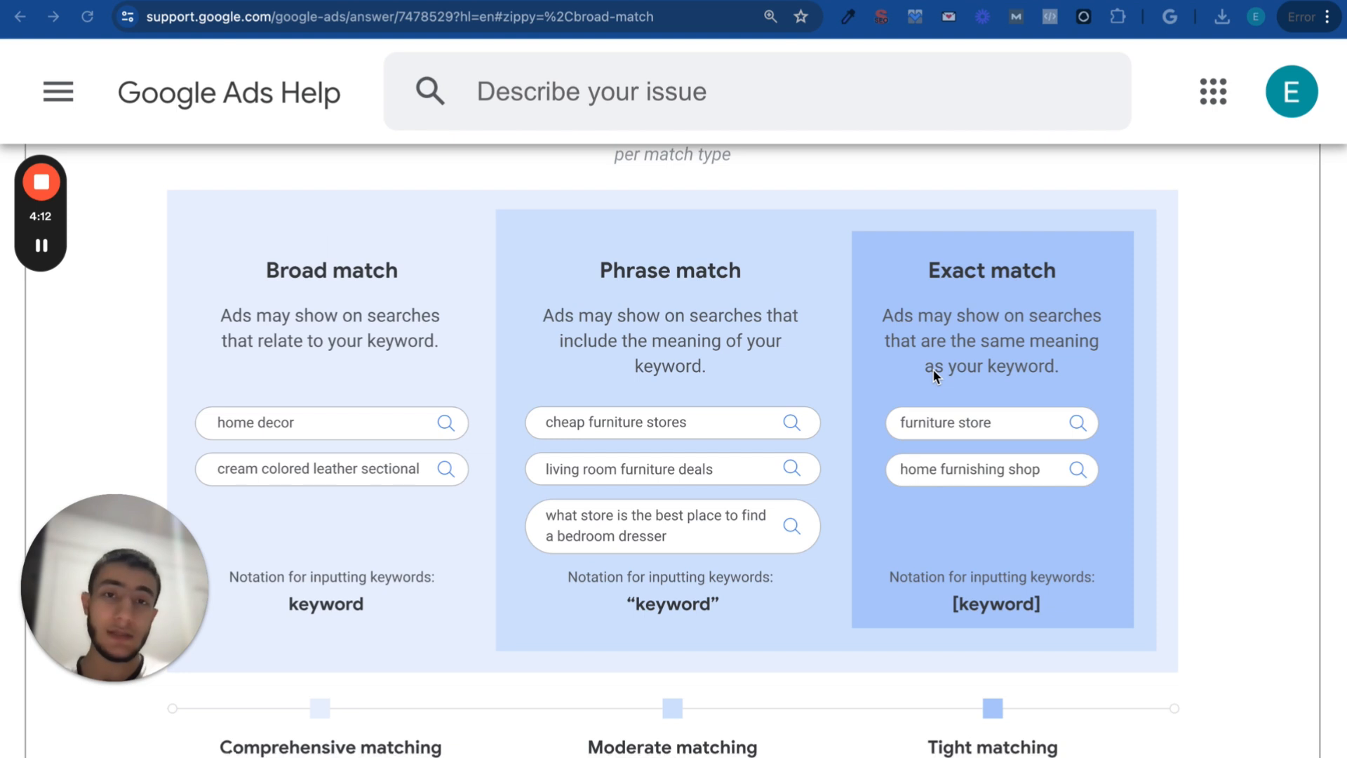
pyautogui.scroll(1, 933, 376)
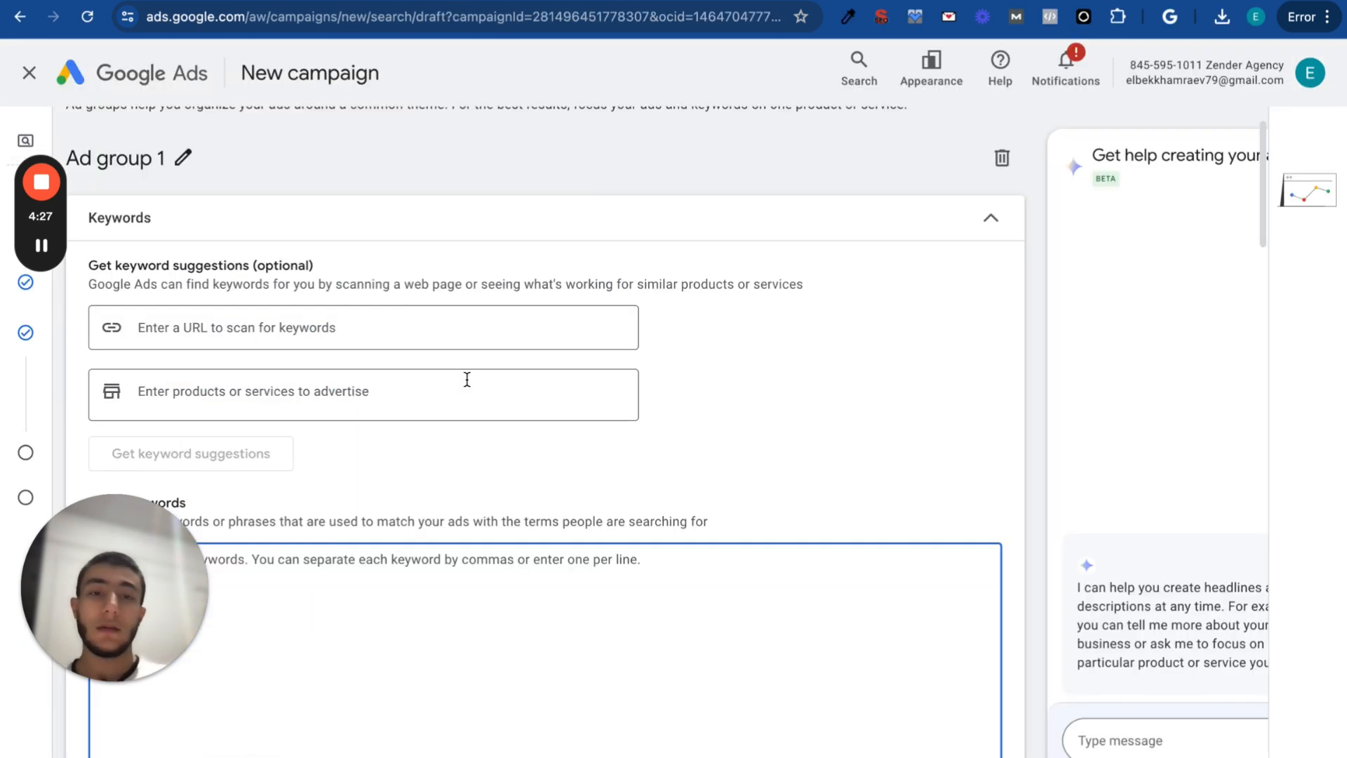
# Return to the Google Ads campaign draft and enter "criminal defense attorney" as a phrase-match keyword for Ad group 1
pyautogui.scroll(-4, 467, 379)
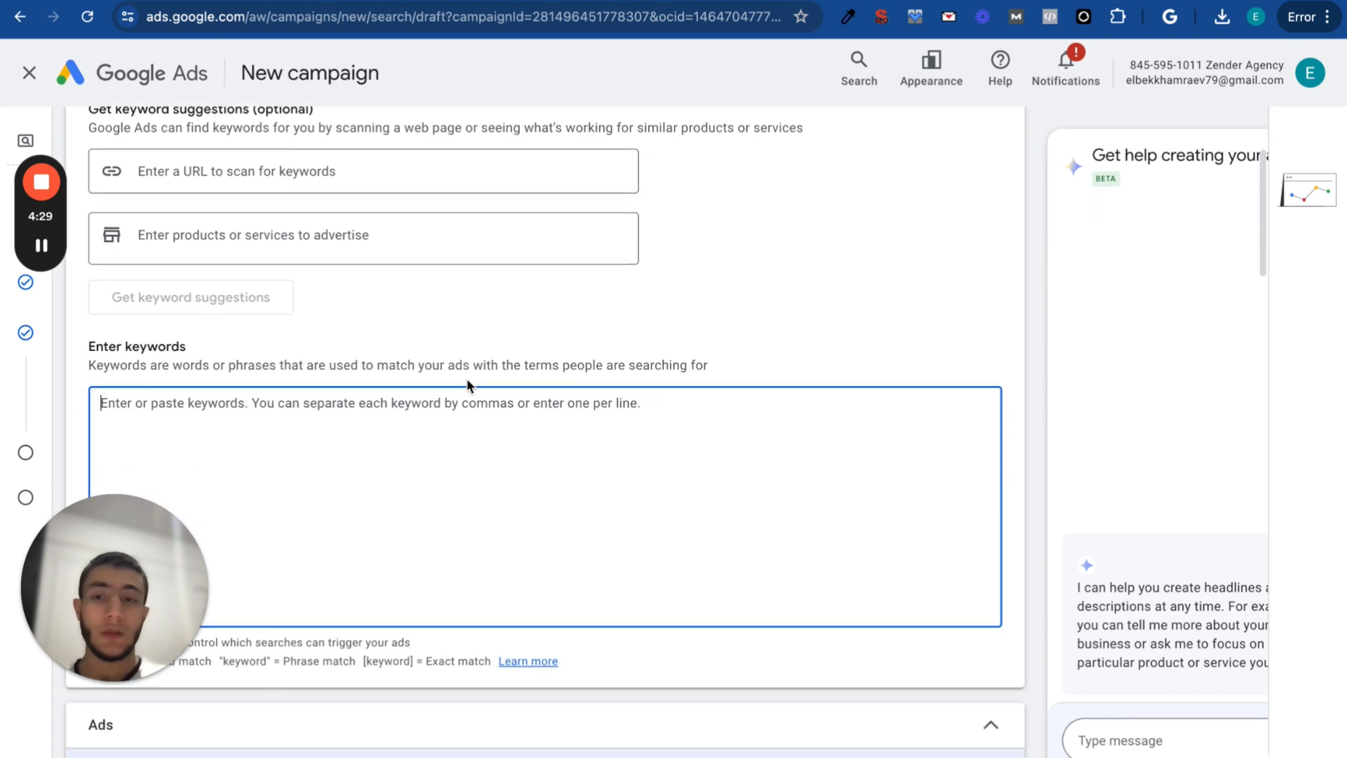
pyautogui.scroll(3, 467, 379)
pyautogui.scroll(1, 466, 379)
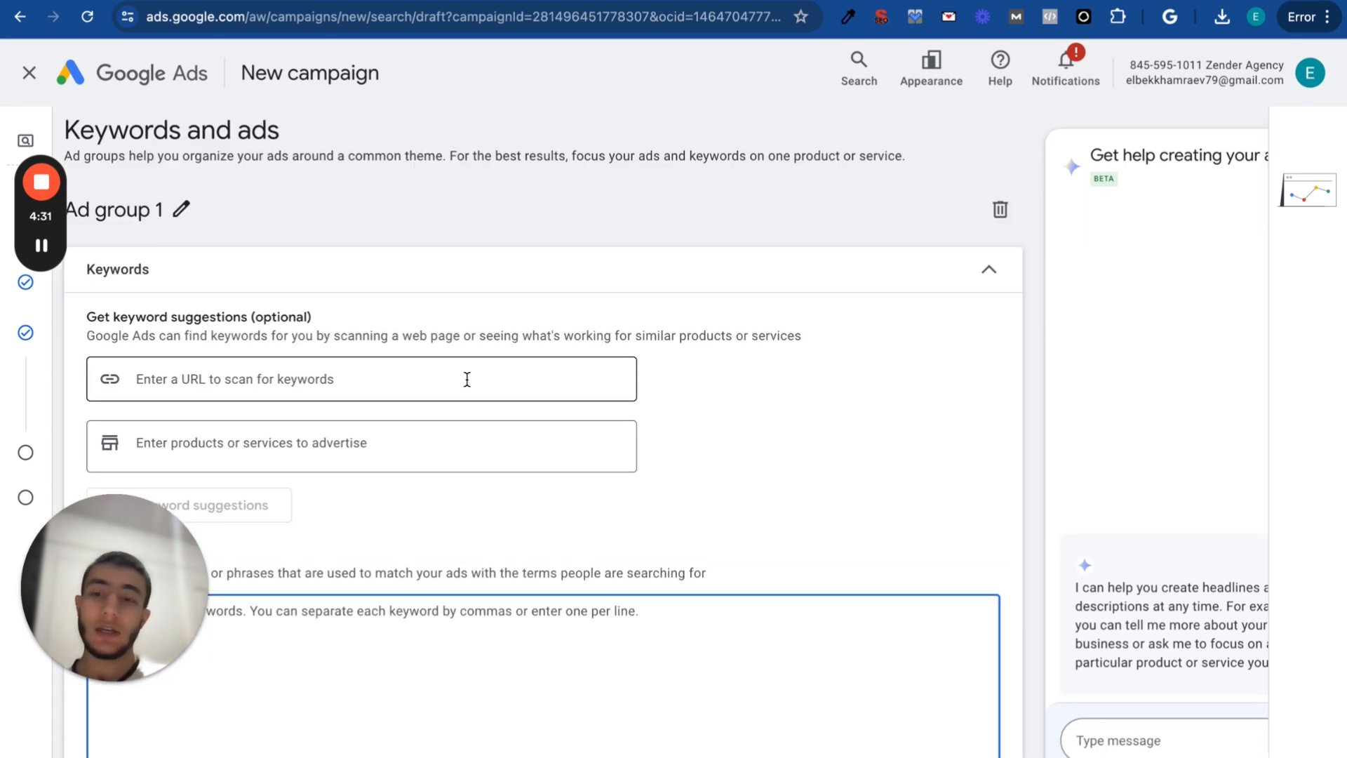
pyautogui.scroll(-2, 466, 379)
pyautogui.scroll(-1, 467, 380)
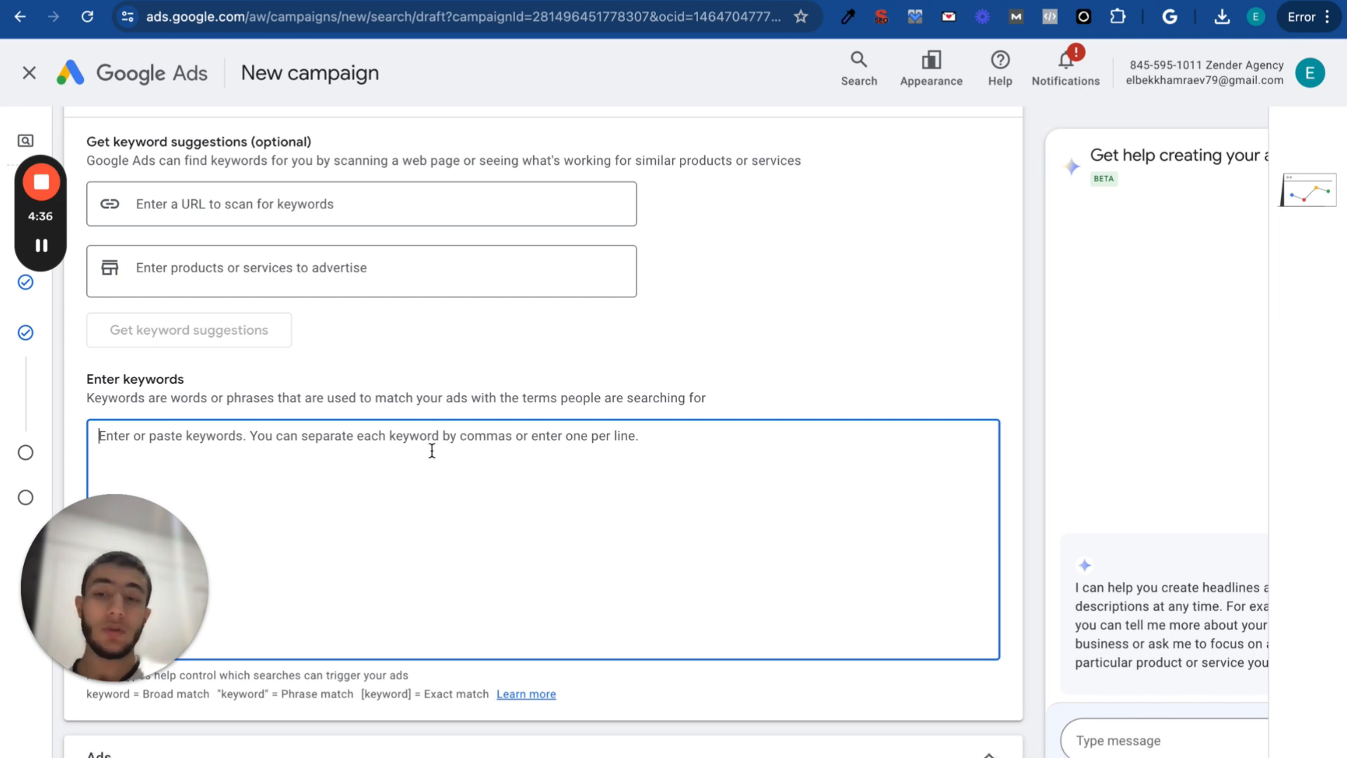
pyautogui.write('"')
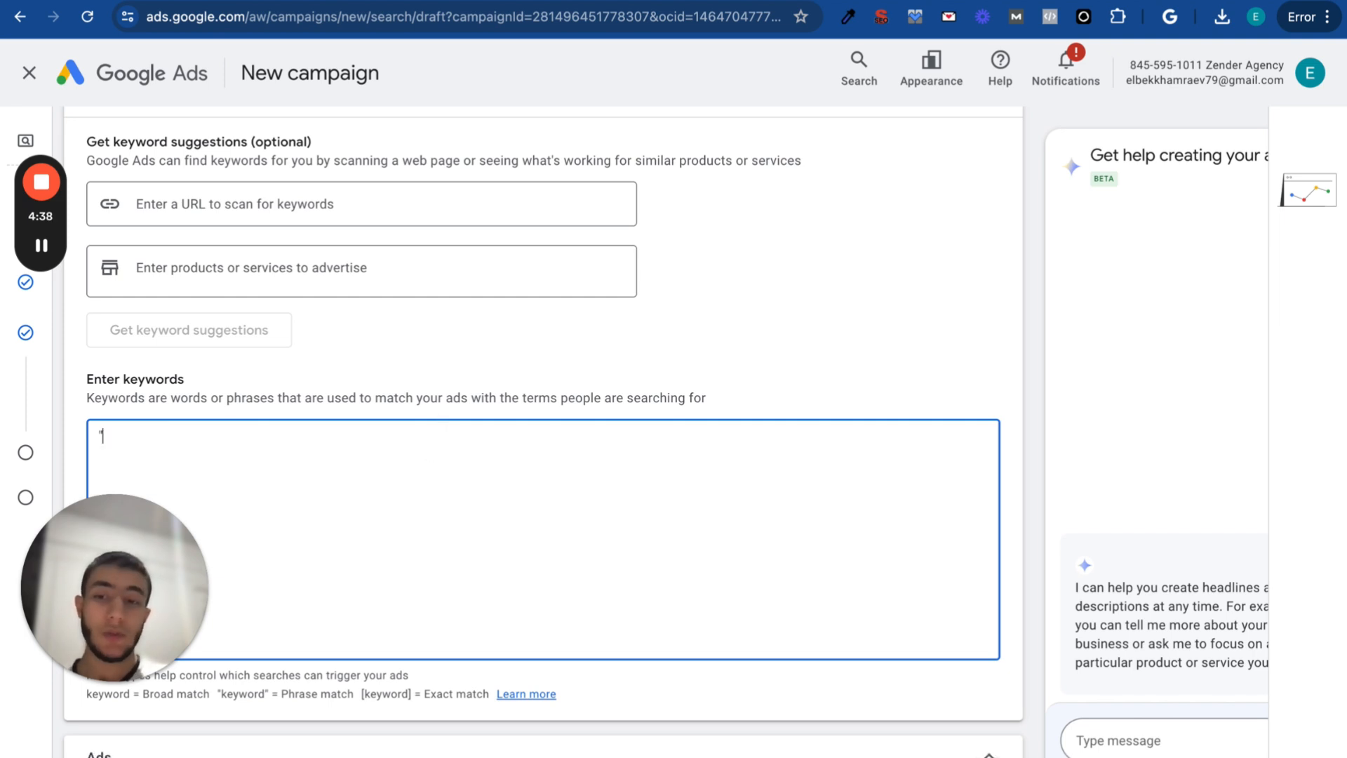
pyautogui.write('"')
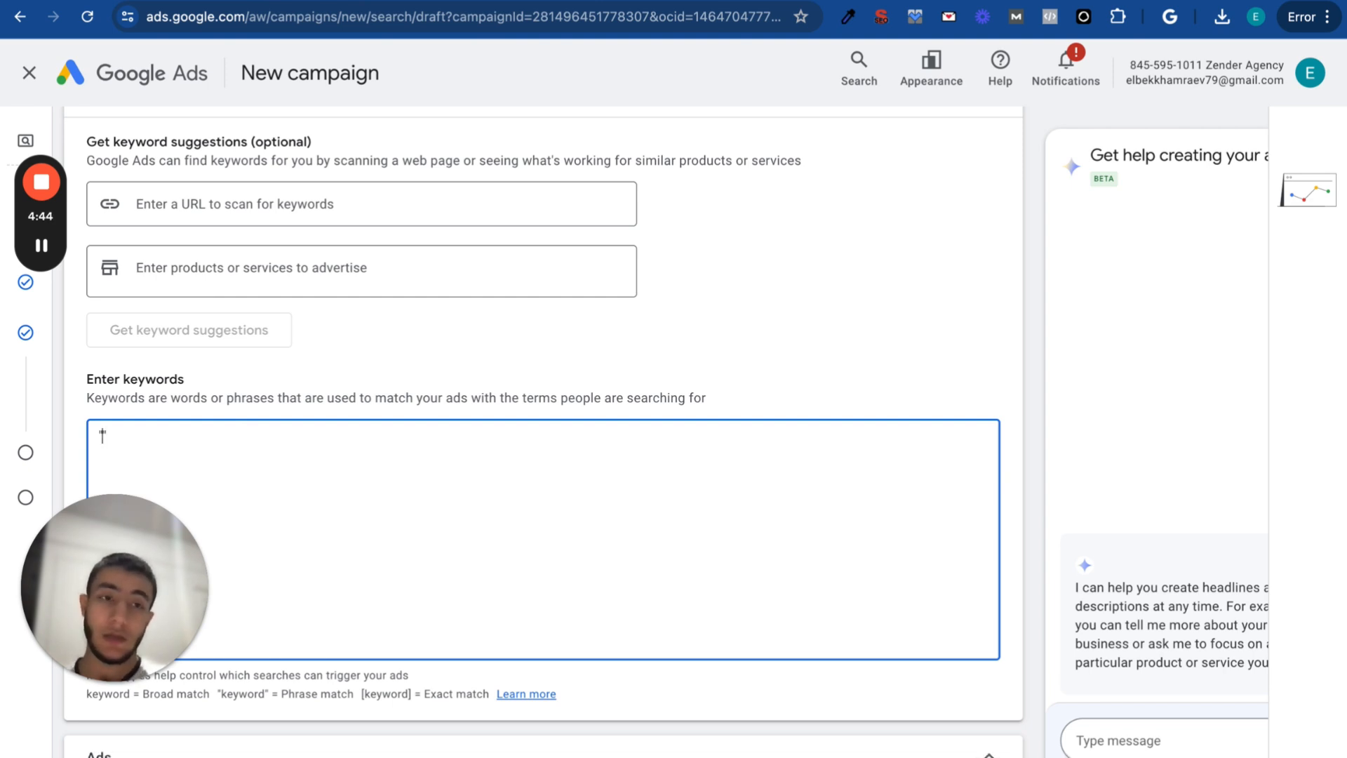
pyautogui.write('crmin')
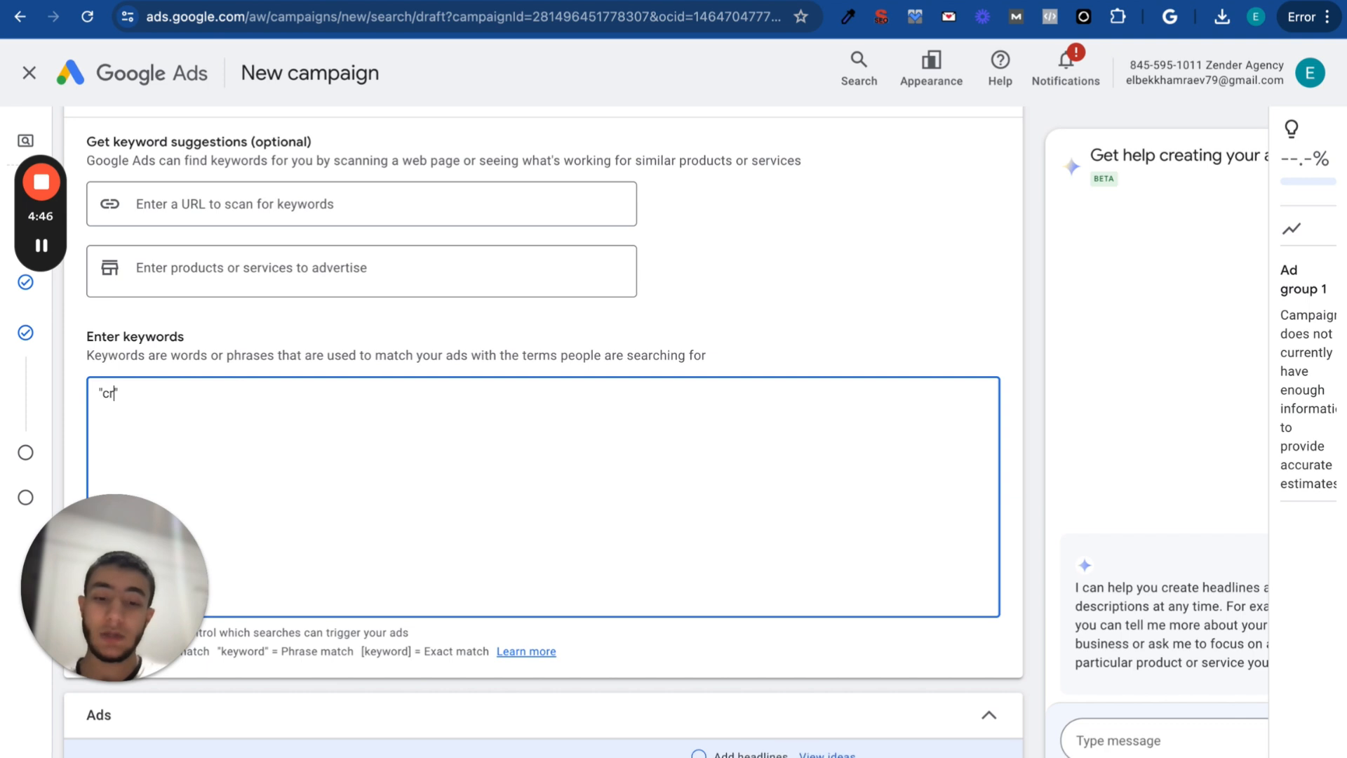
pyautogui.write('al def')
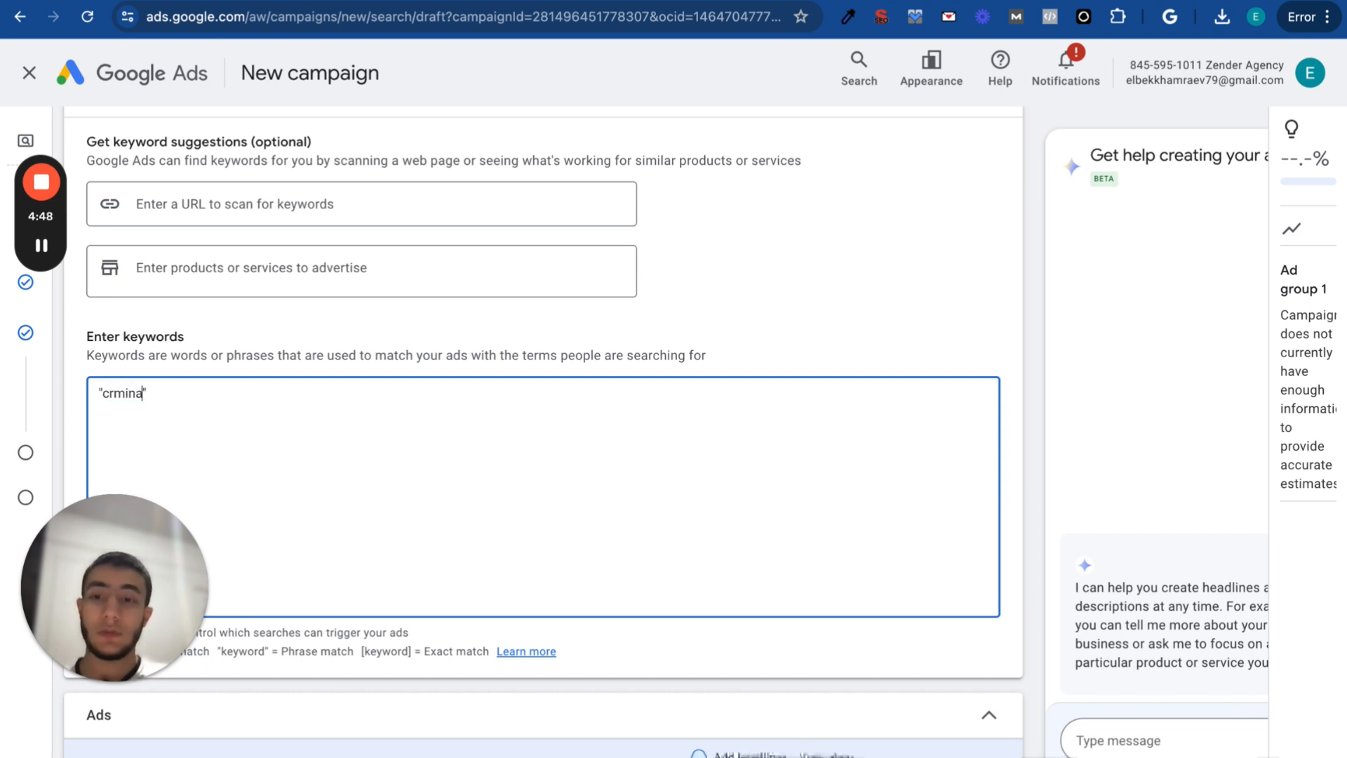
pyautogui.write('ense attor')
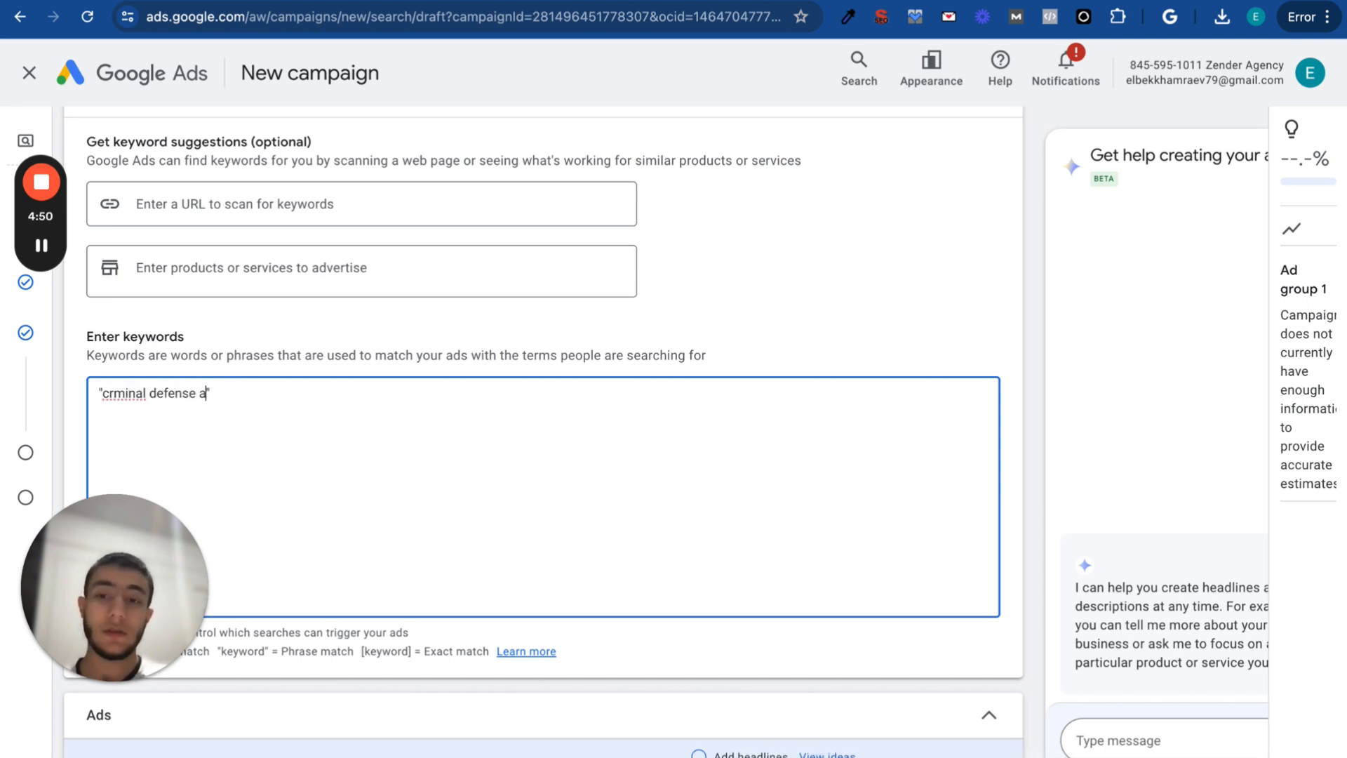
pyautogui.write('ney')
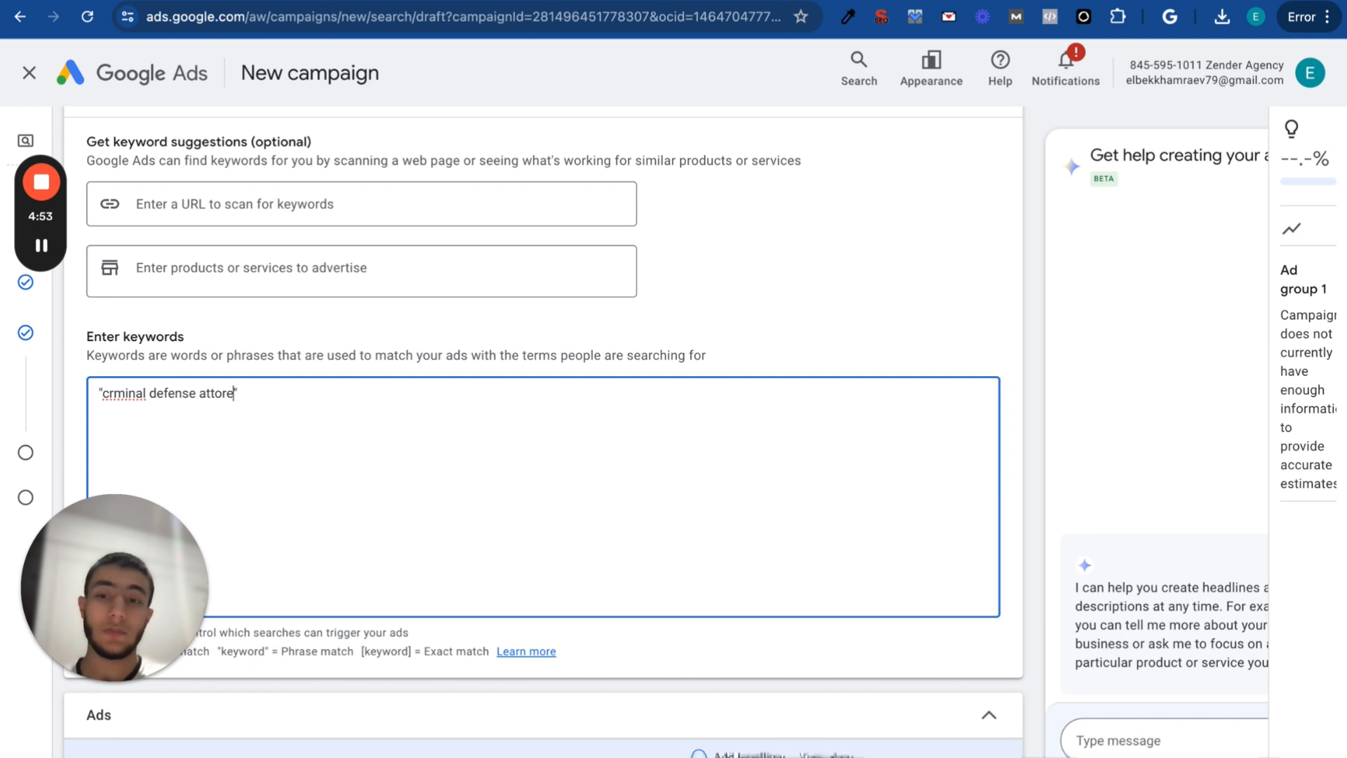
pyautogui.click(112, 394)
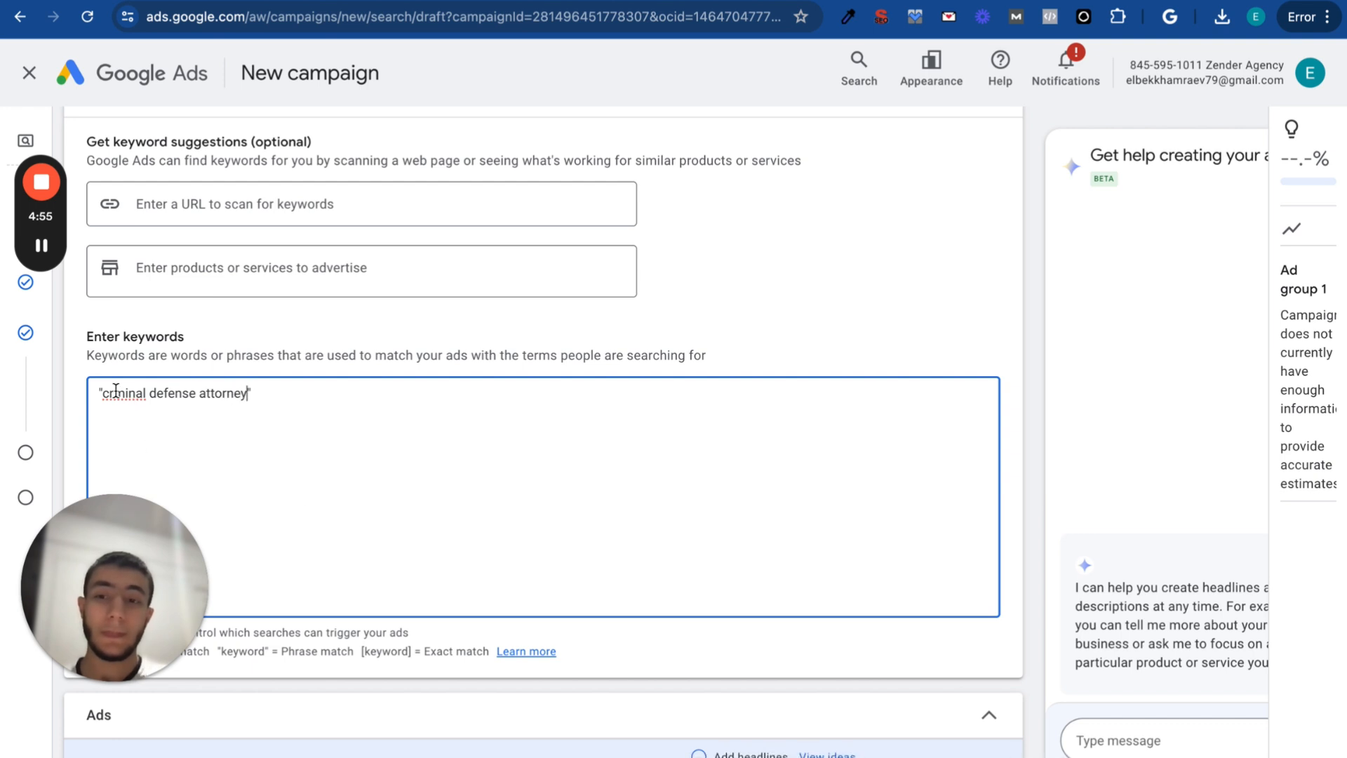
pyautogui.write('i')
pyautogui.click(335, 402)
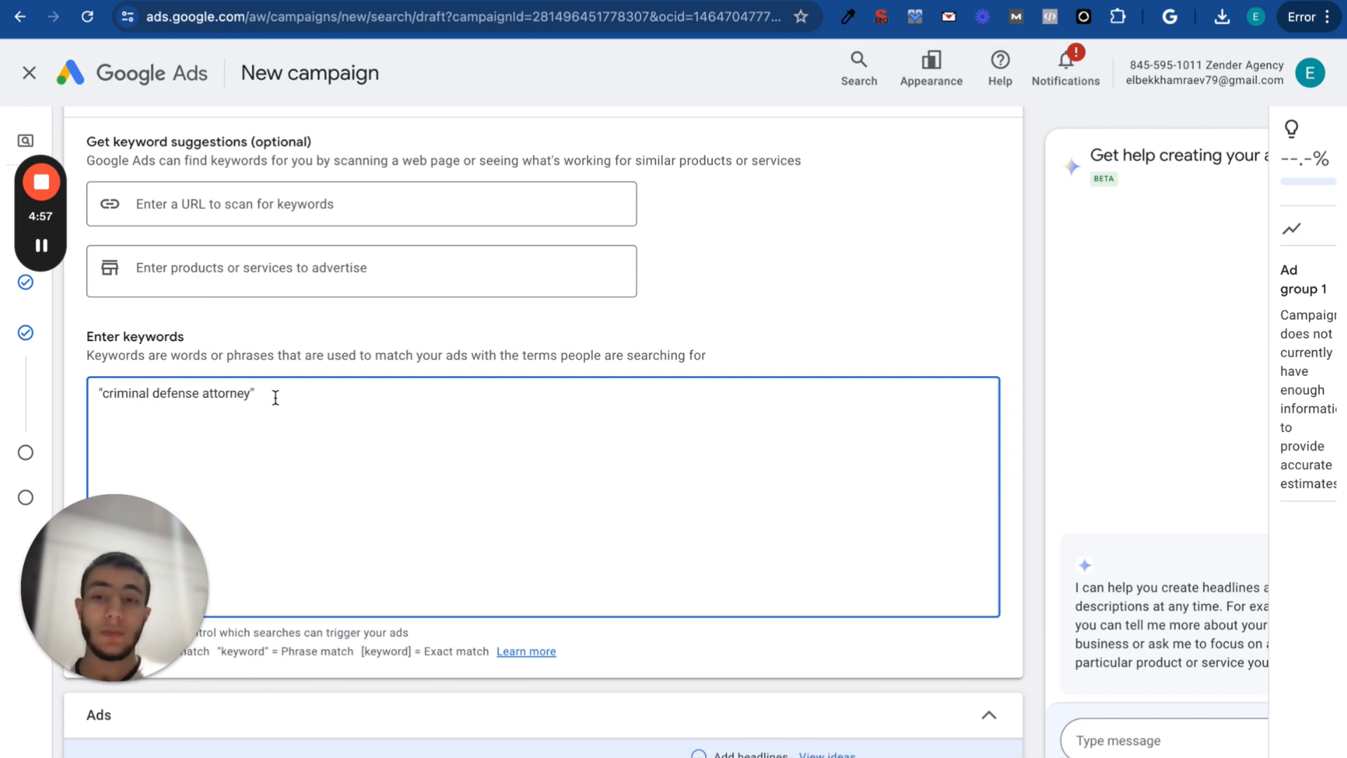
pyautogui.press('Return')
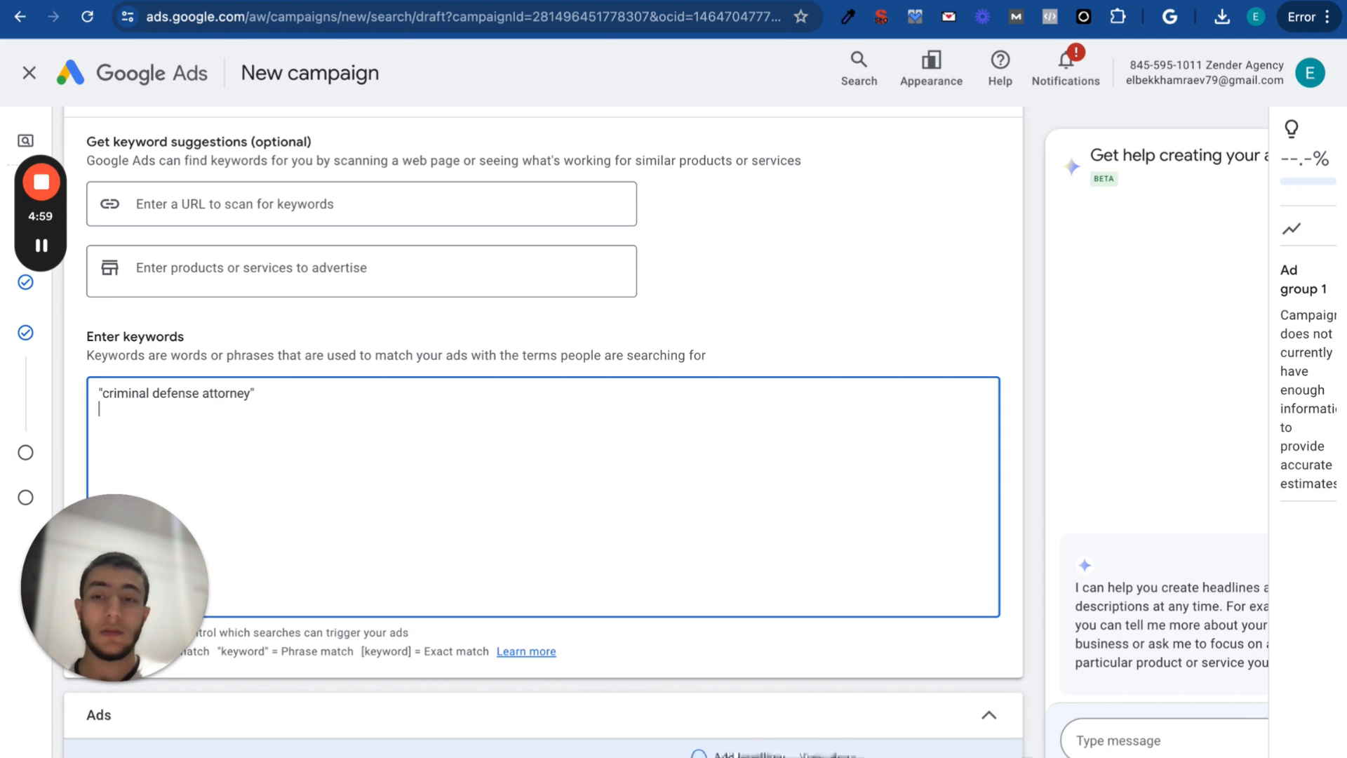
pyautogui.write('"d')
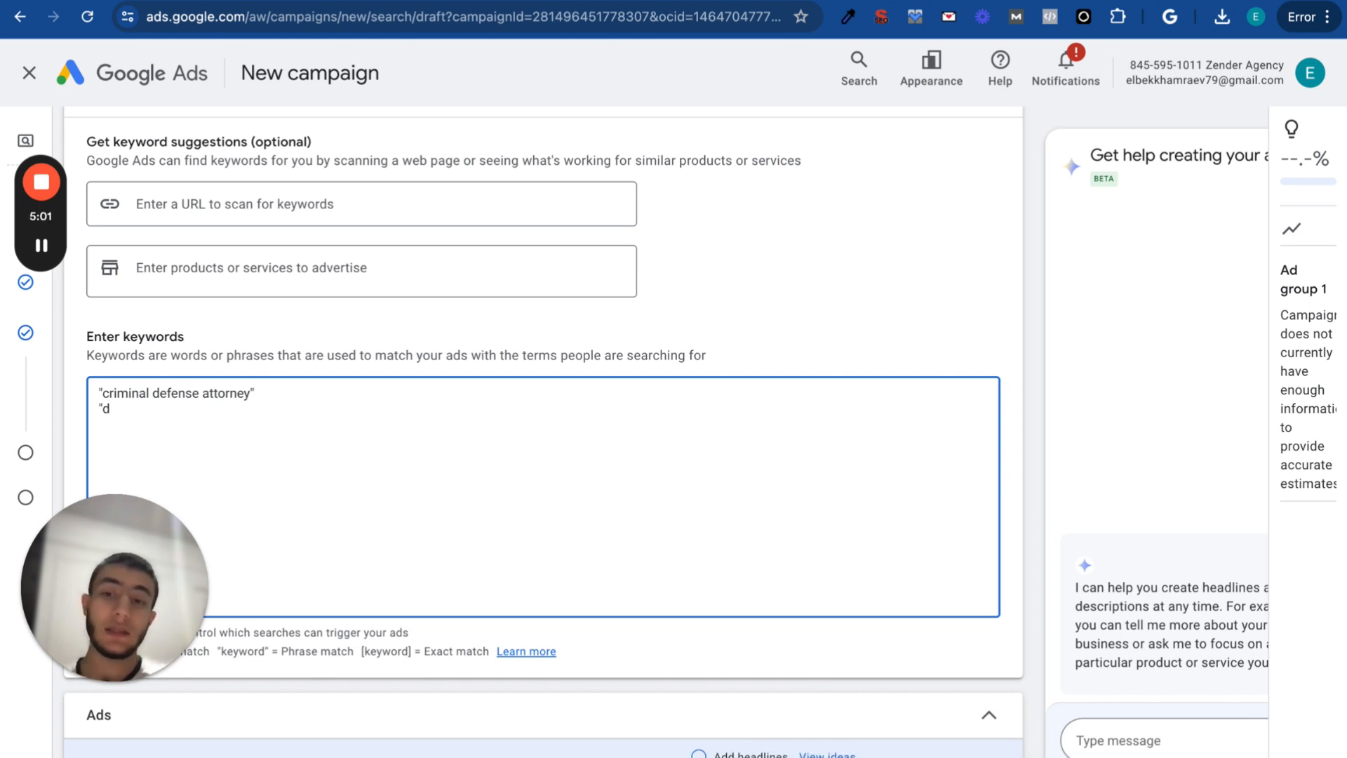
pyautogui.press('BackSpace')
pyautogui.press('BackSpace')
pyautogui.press('BackSpace')
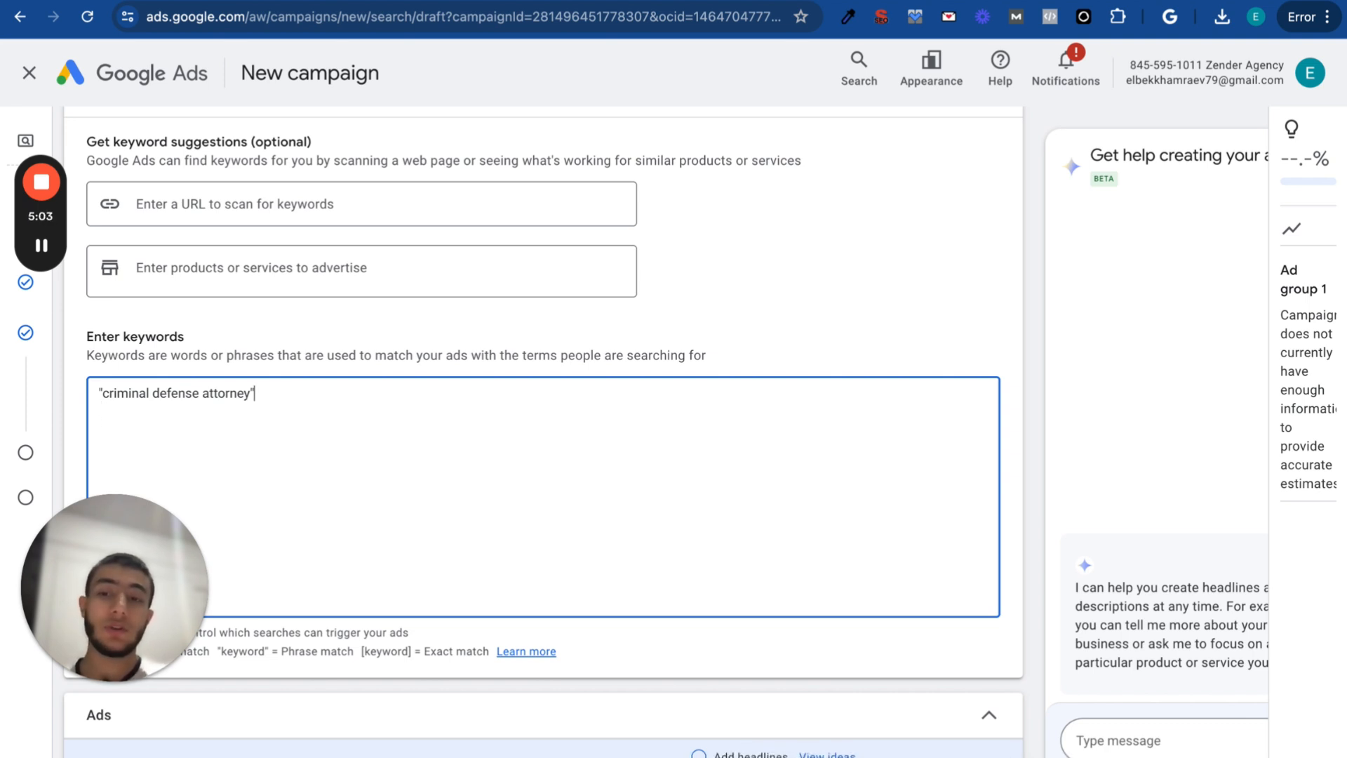
# Add "defense attorney" in quotation marks as a second phrase-match keyword for Ad group 1
pyautogui.press('Return')
pyautogui.write('"')
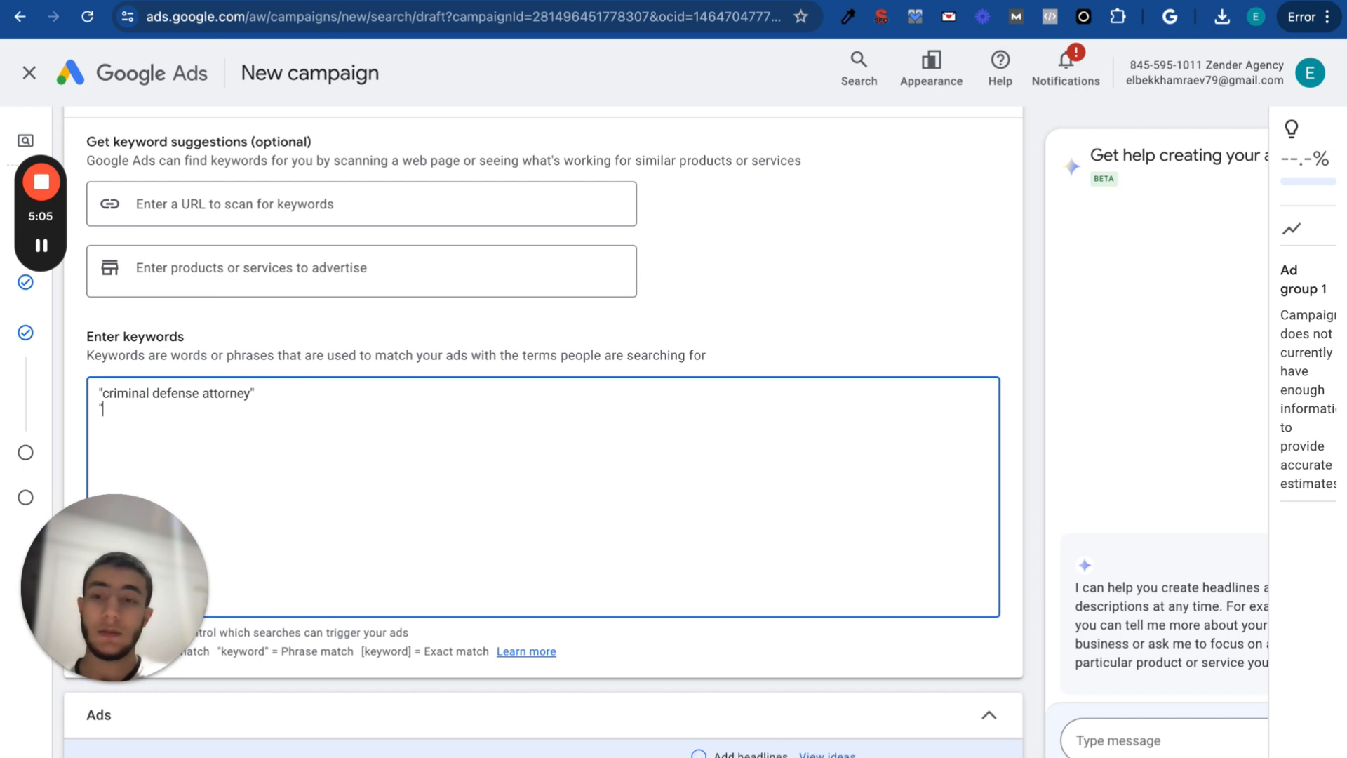
pyautogui.write('defense')
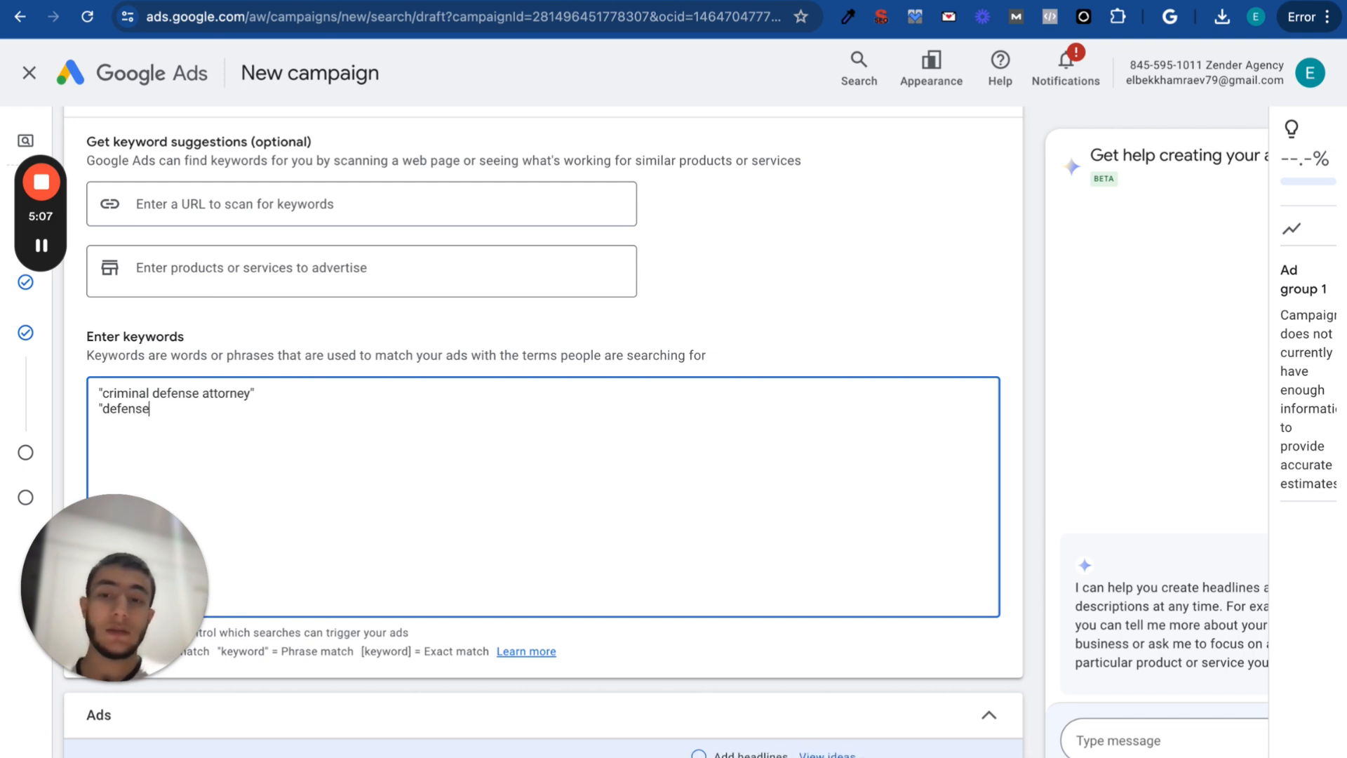
pyautogui.write(' attorn')
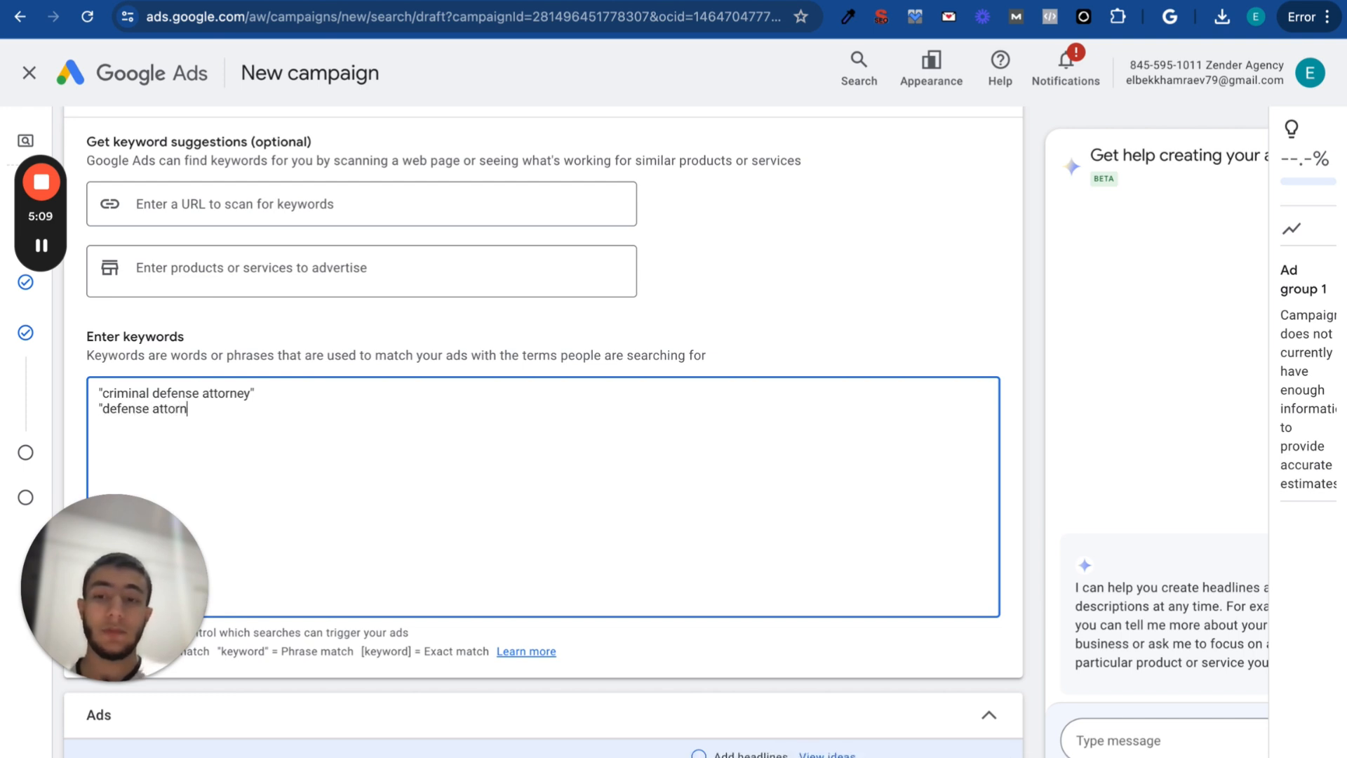
pyautogui.write('ey')
pyautogui.press('Return')
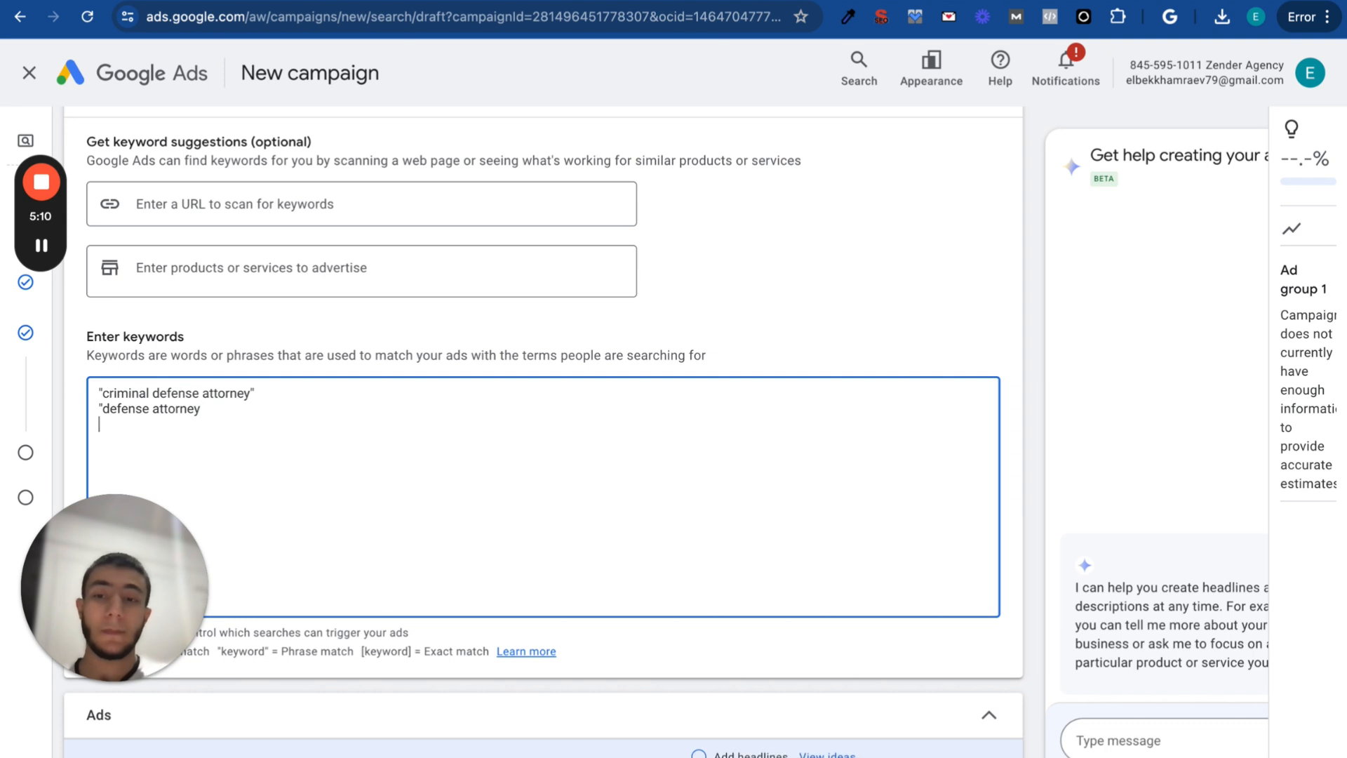
pyautogui.press('BackSpace')
pyautogui.write('"')
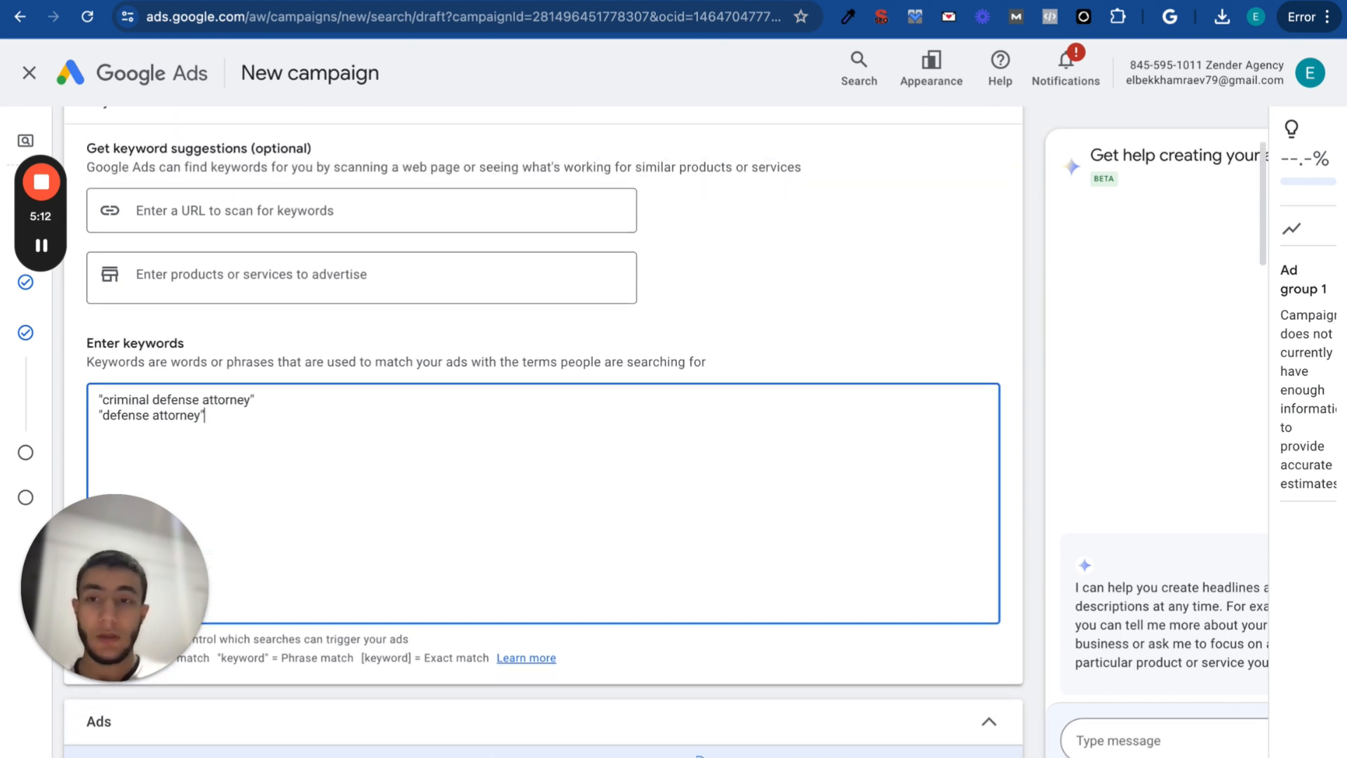
# Look over Ad group 1's keyword section, including the suggestion fields, the entered keywords and the match type notation
pyautogui.scroll(3, 263, 297)
pyautogui.scroll(-3, 264, 301)
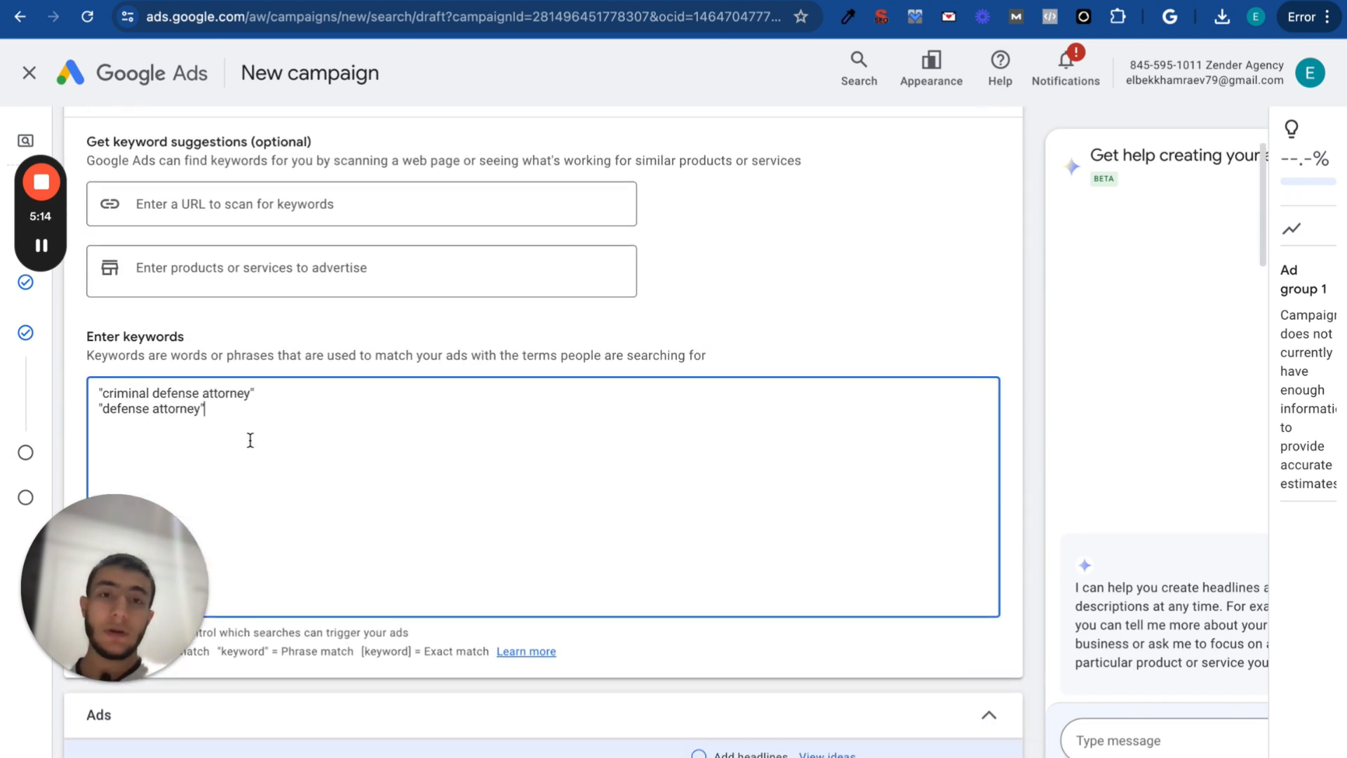
pyautogui.scroll(-5, 250, 440)
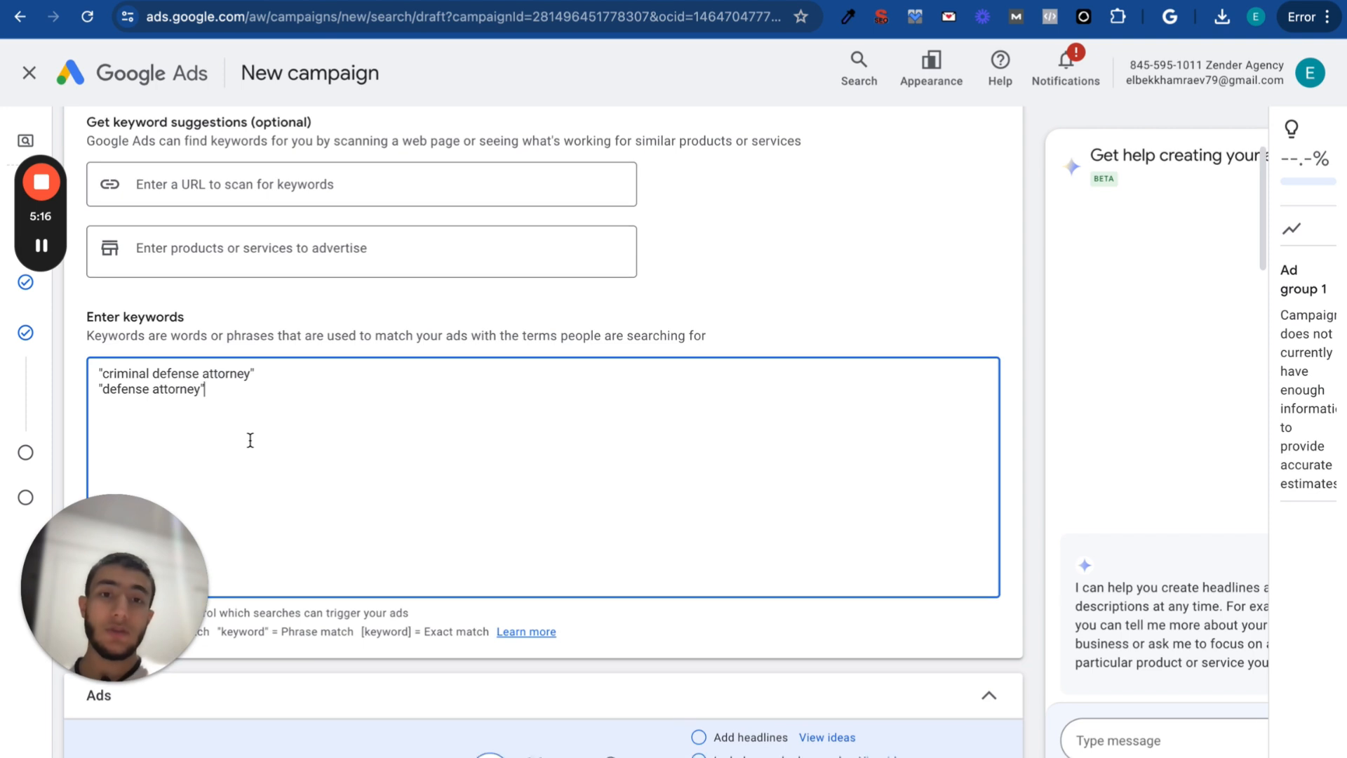
pyautogui.scroll(7, 264, 366)
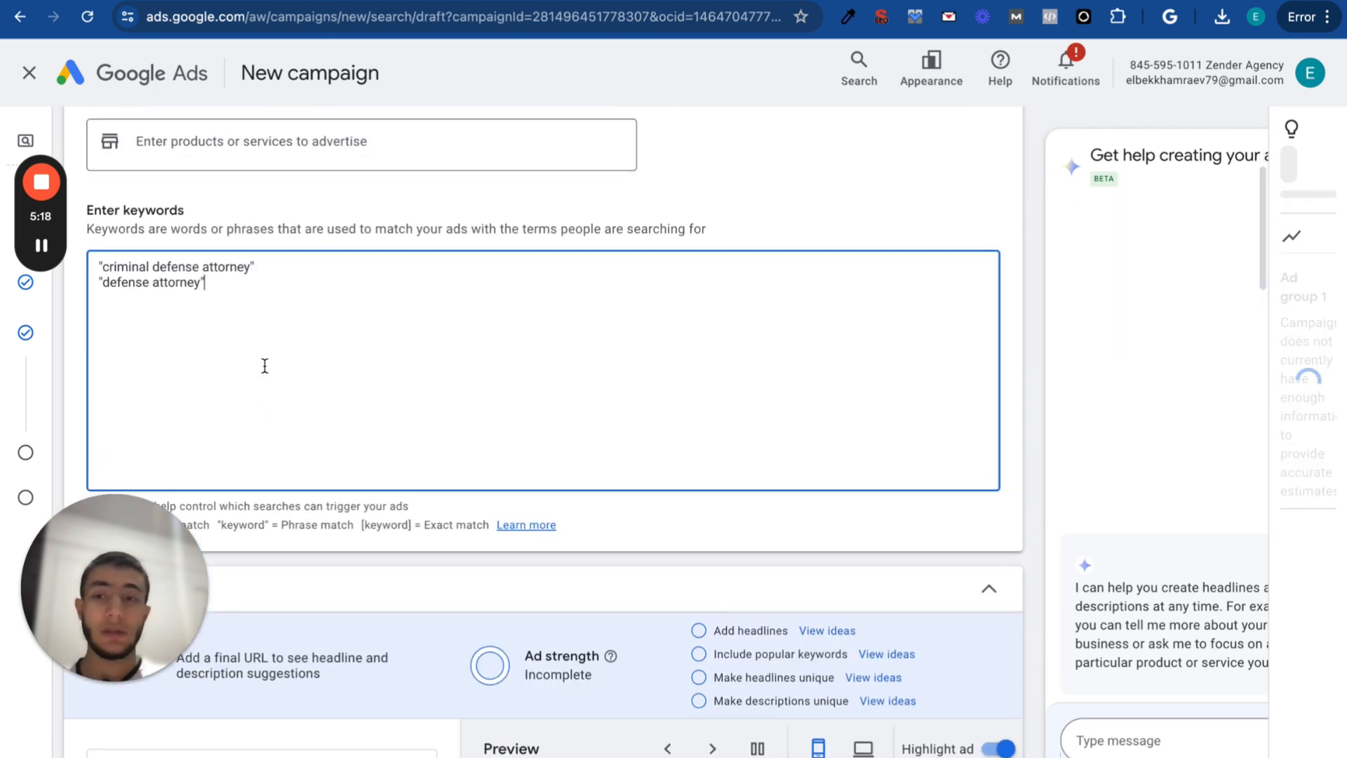
pyautogui.scroll(-1, 264, 366)
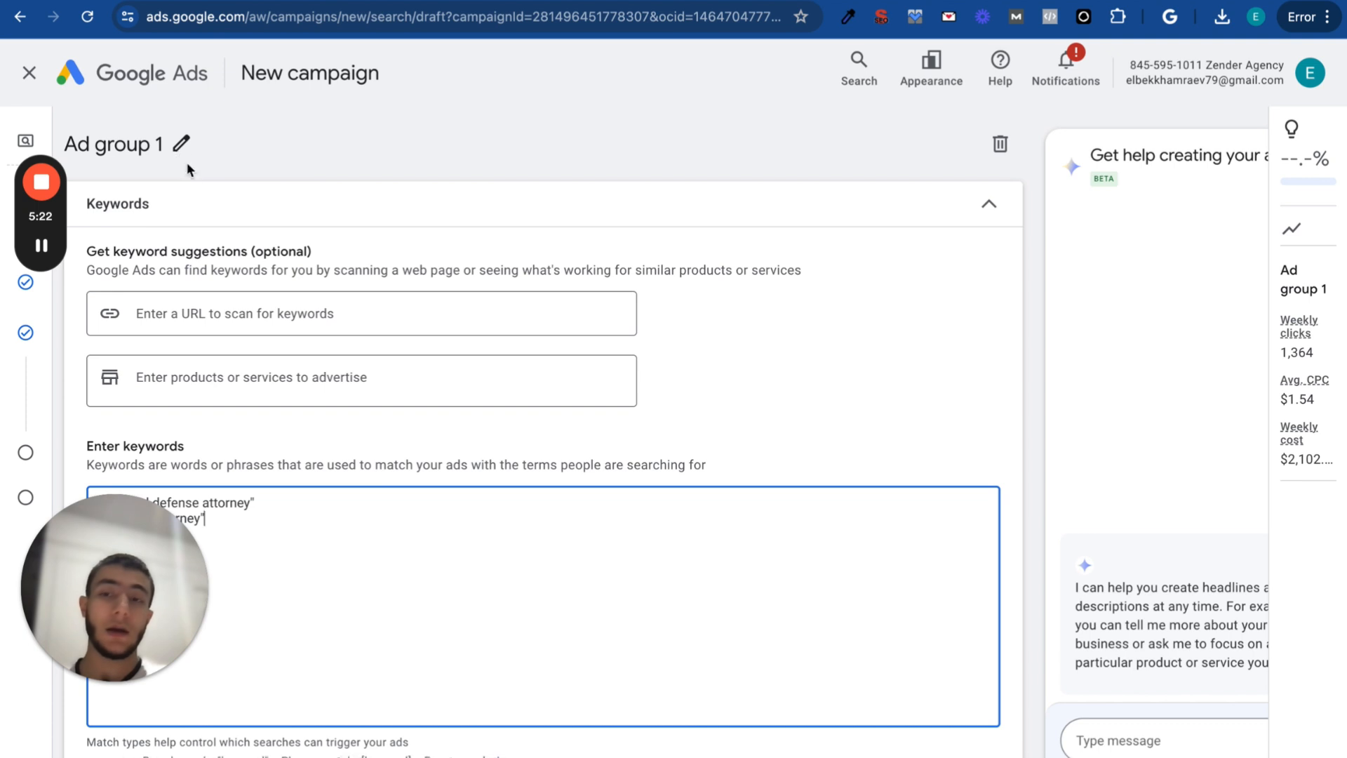
pyautogui.scroll(-2, 362, 329)
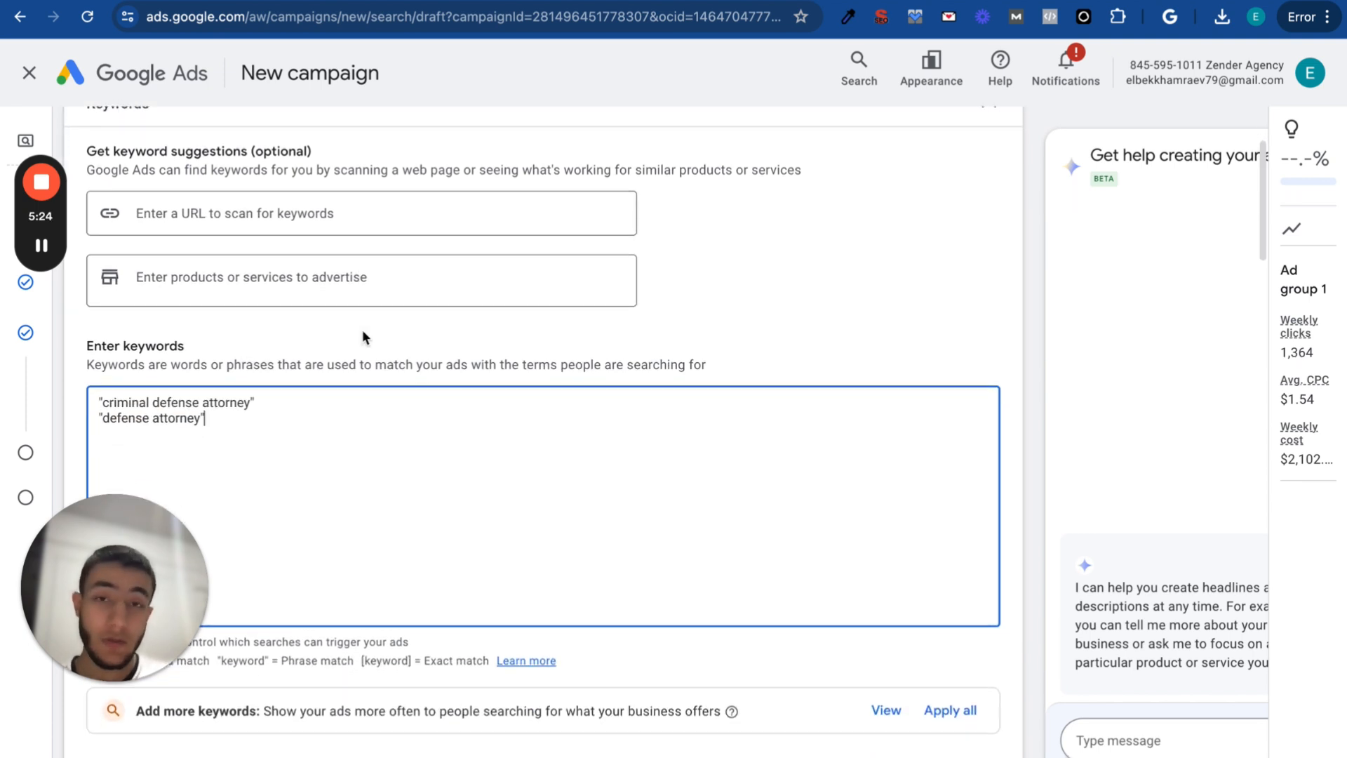
pyautogui.scroll(3, 362, 330)
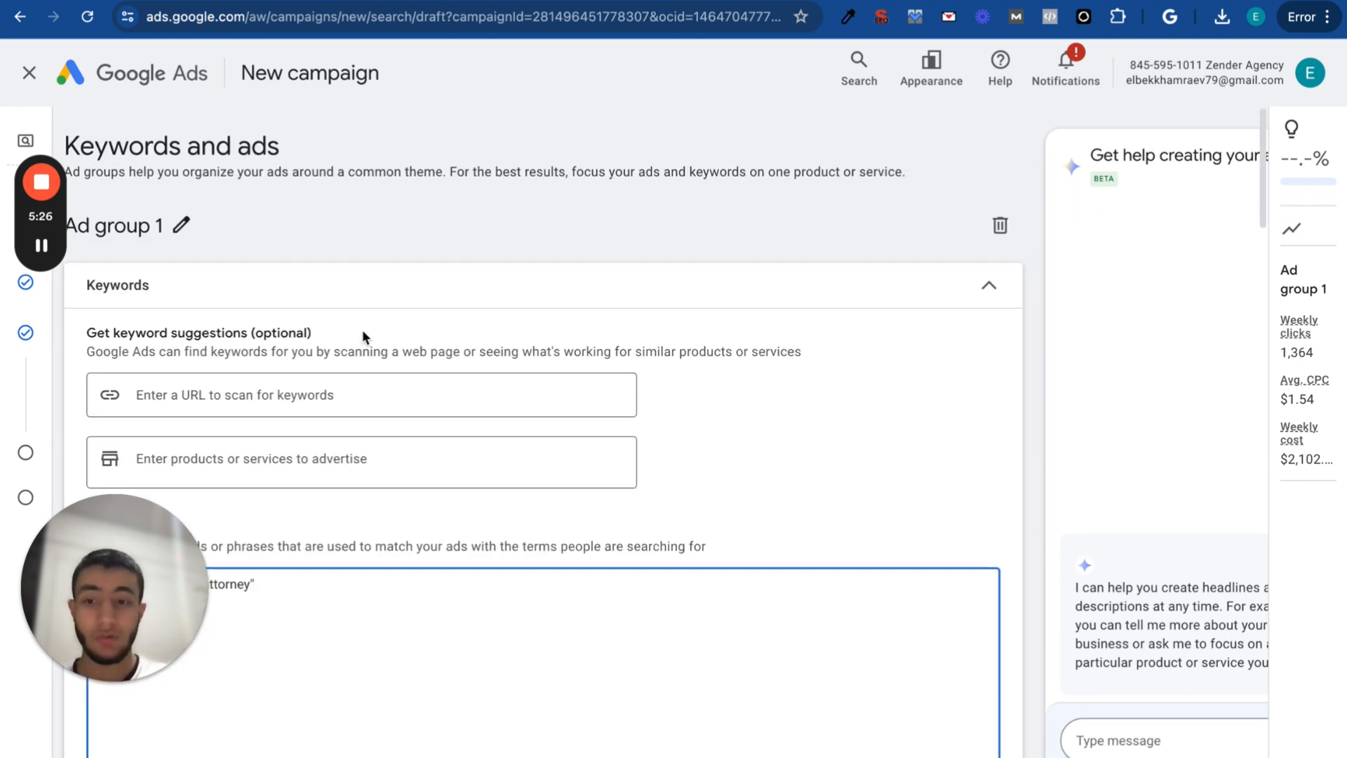
pyautogui.scroll(-5, 362, 337)
pyautogui.scroll(5, 362, 331)
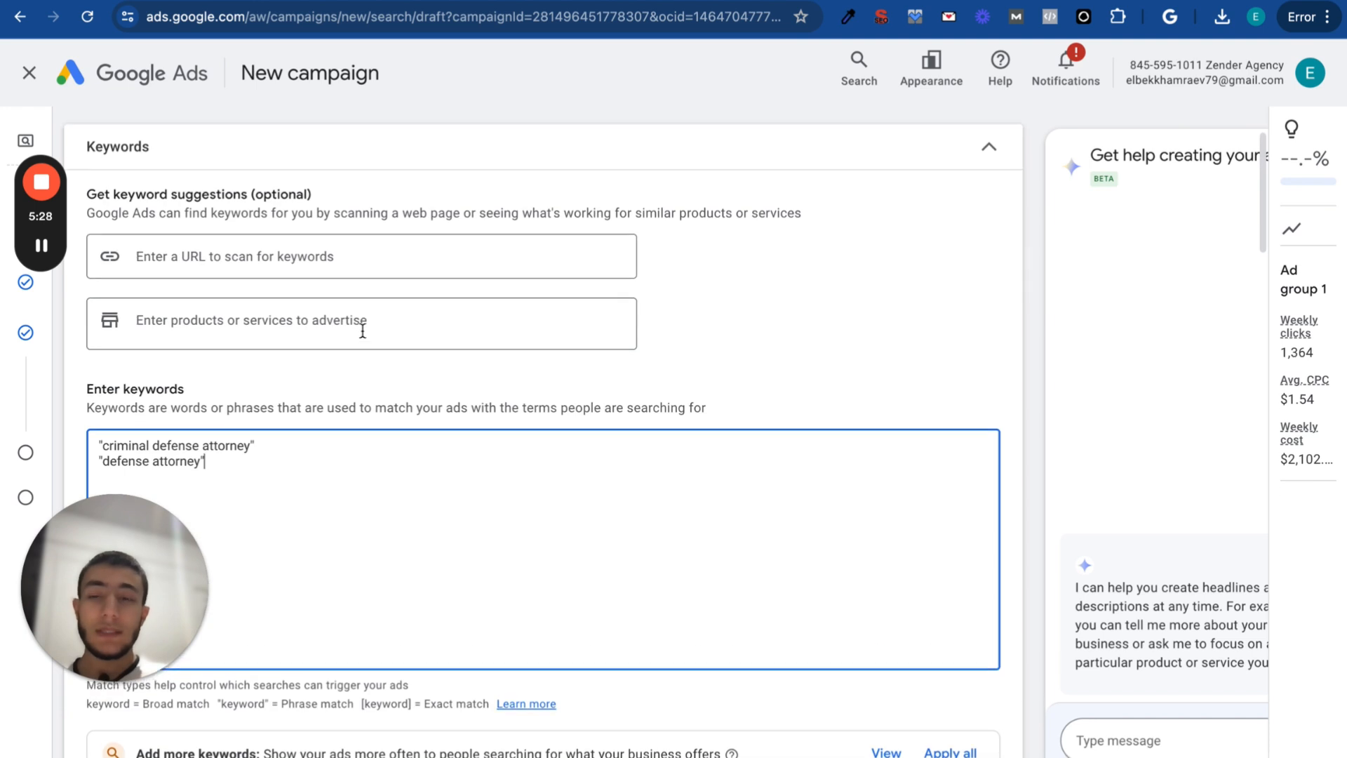
pyautogui.scroll(-4, 361, 330)
pyautogui.scroll(-3, 336, 380)
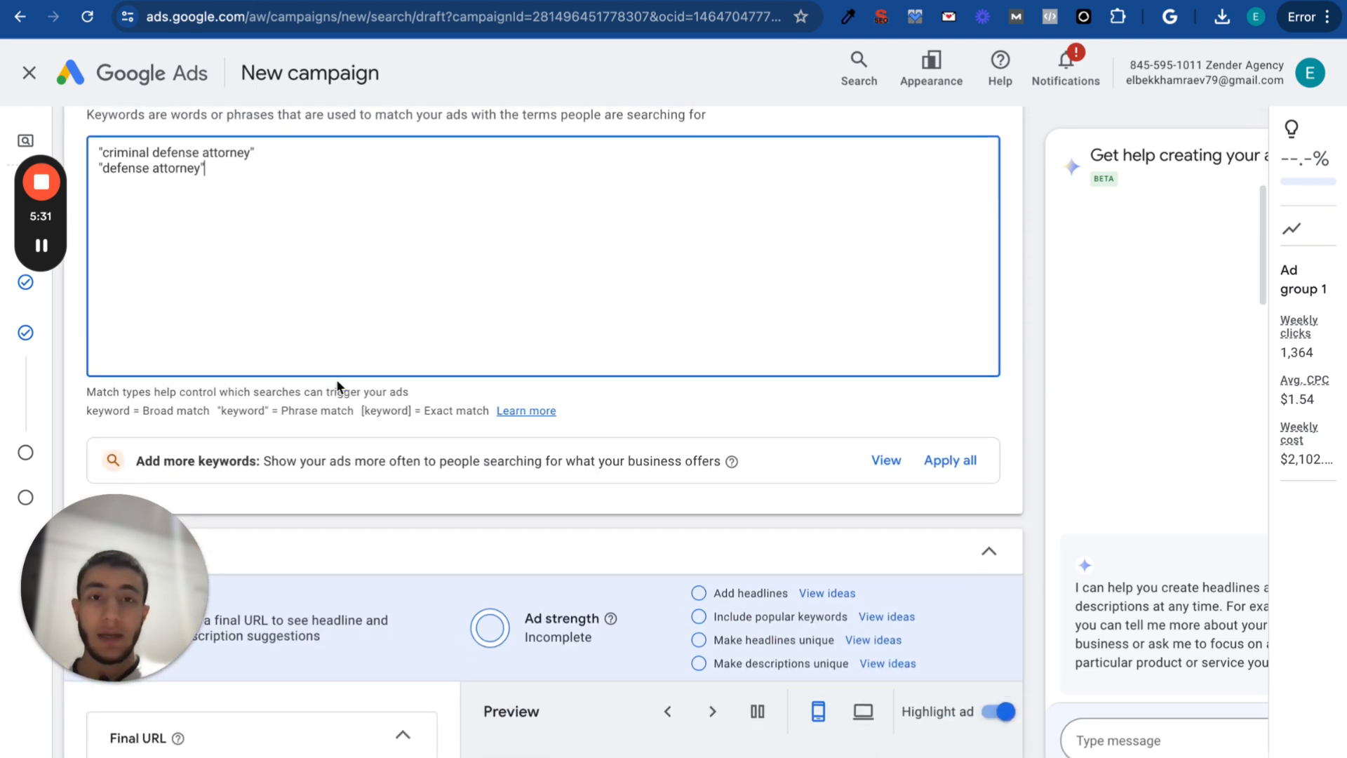
# Fill in the ad's display path with "criminal" as the first part and "defense" as the second
pyautogui.scroll(-4, 335, 378)
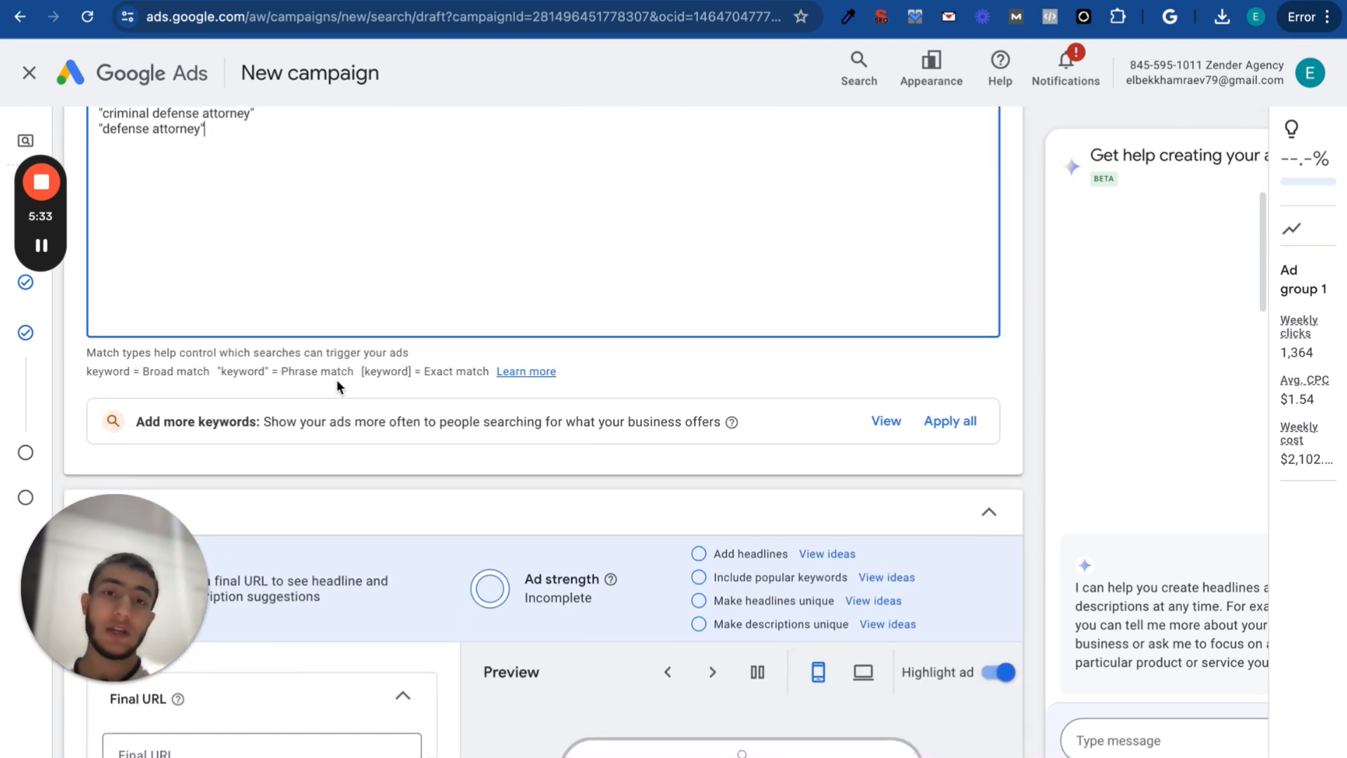
pyautogui.scroll(-1, 335, 379)
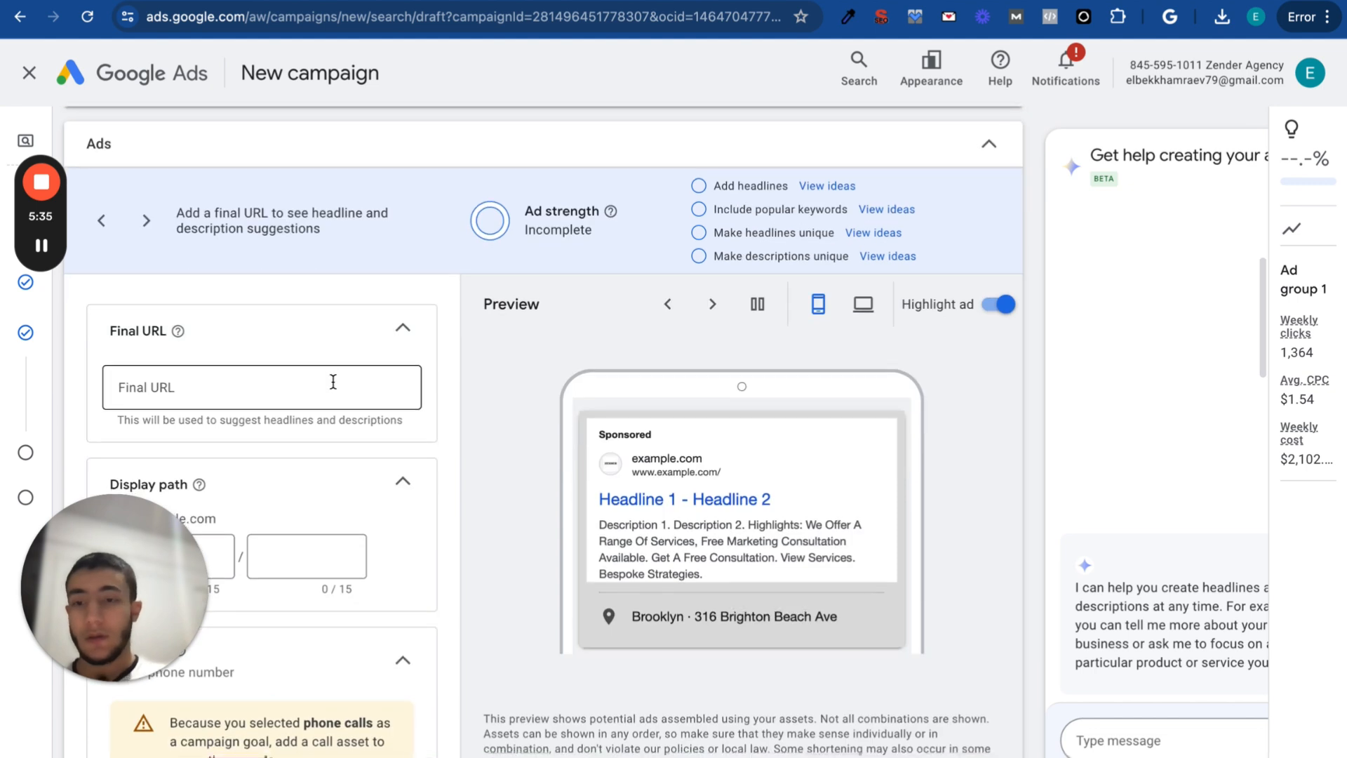
pyautogui.click(331, 381)
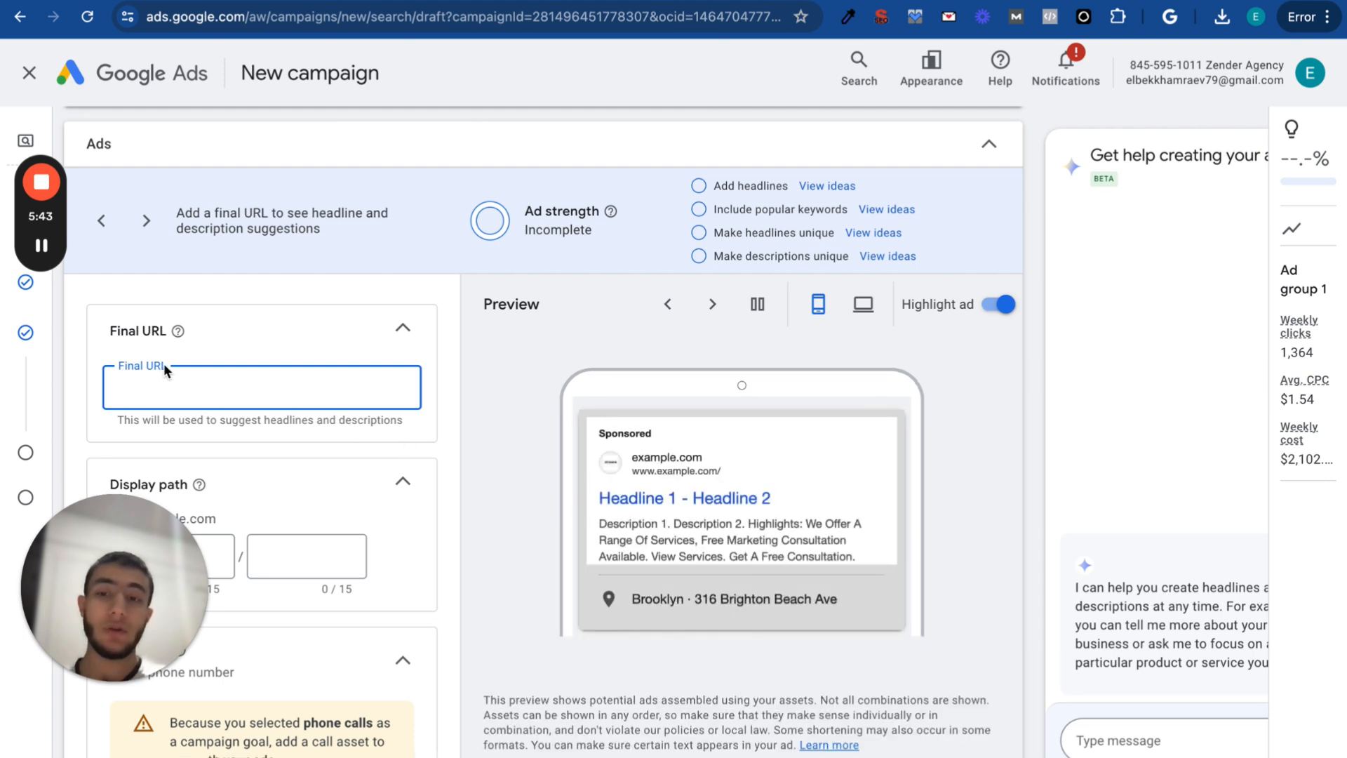
pyautogui.scroll(-2, 189, 477)
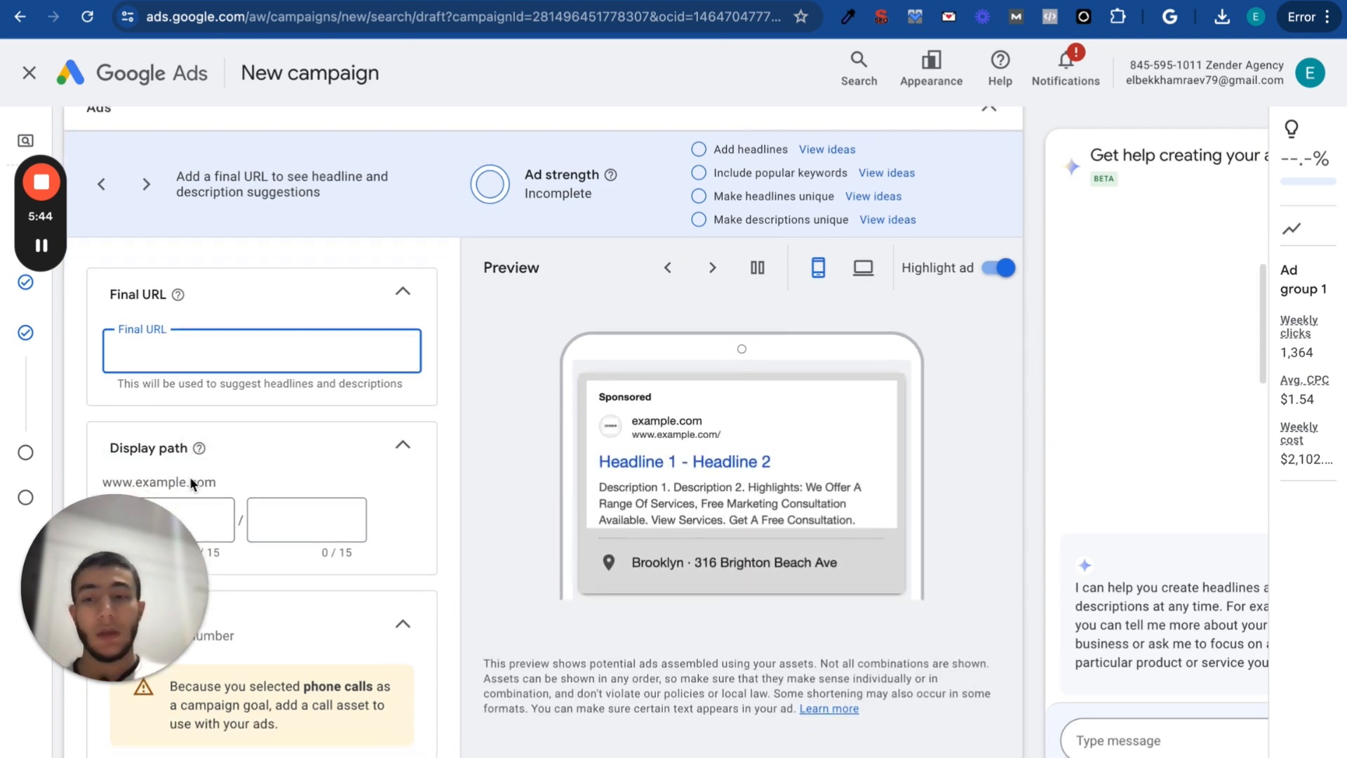
pyautogui.scroll(-2, 191, 483)
pyautogui.click(186, 466)
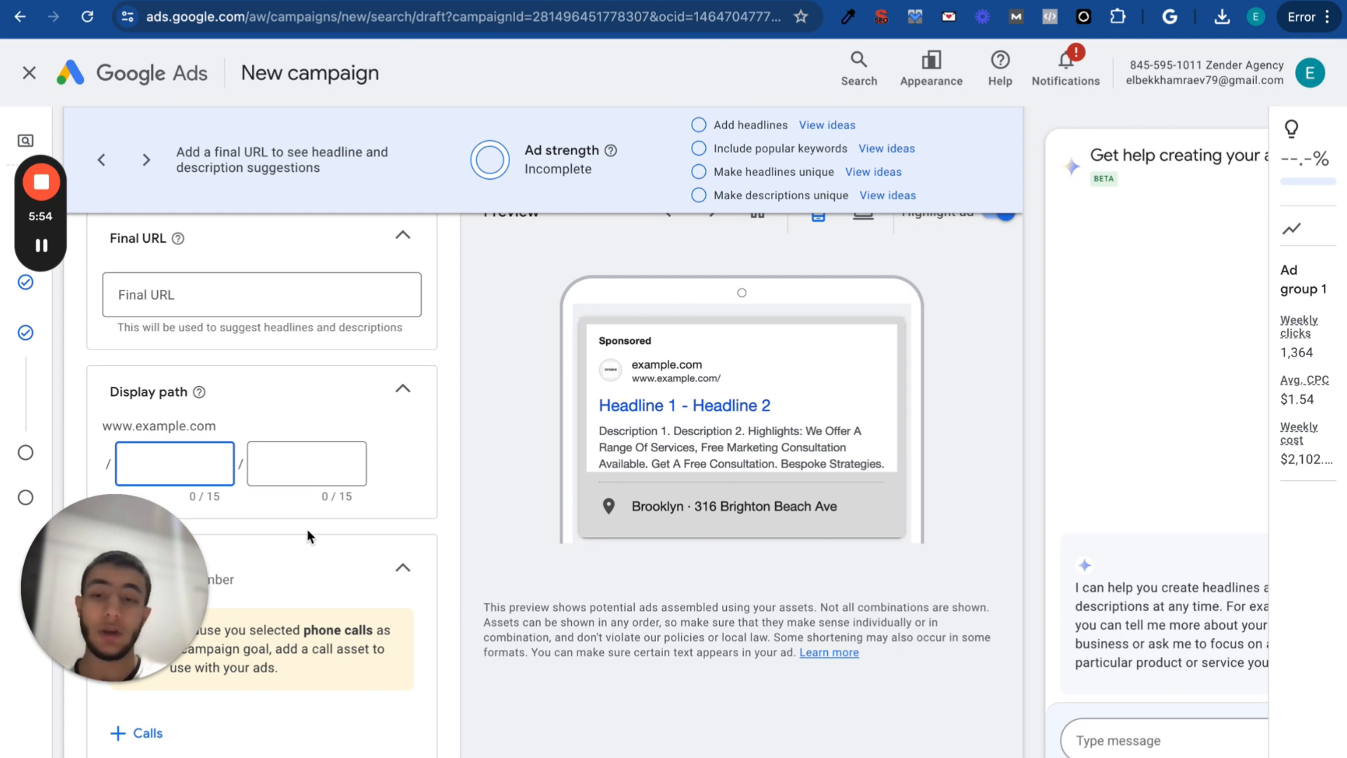
pyautogui.click(211, 297)
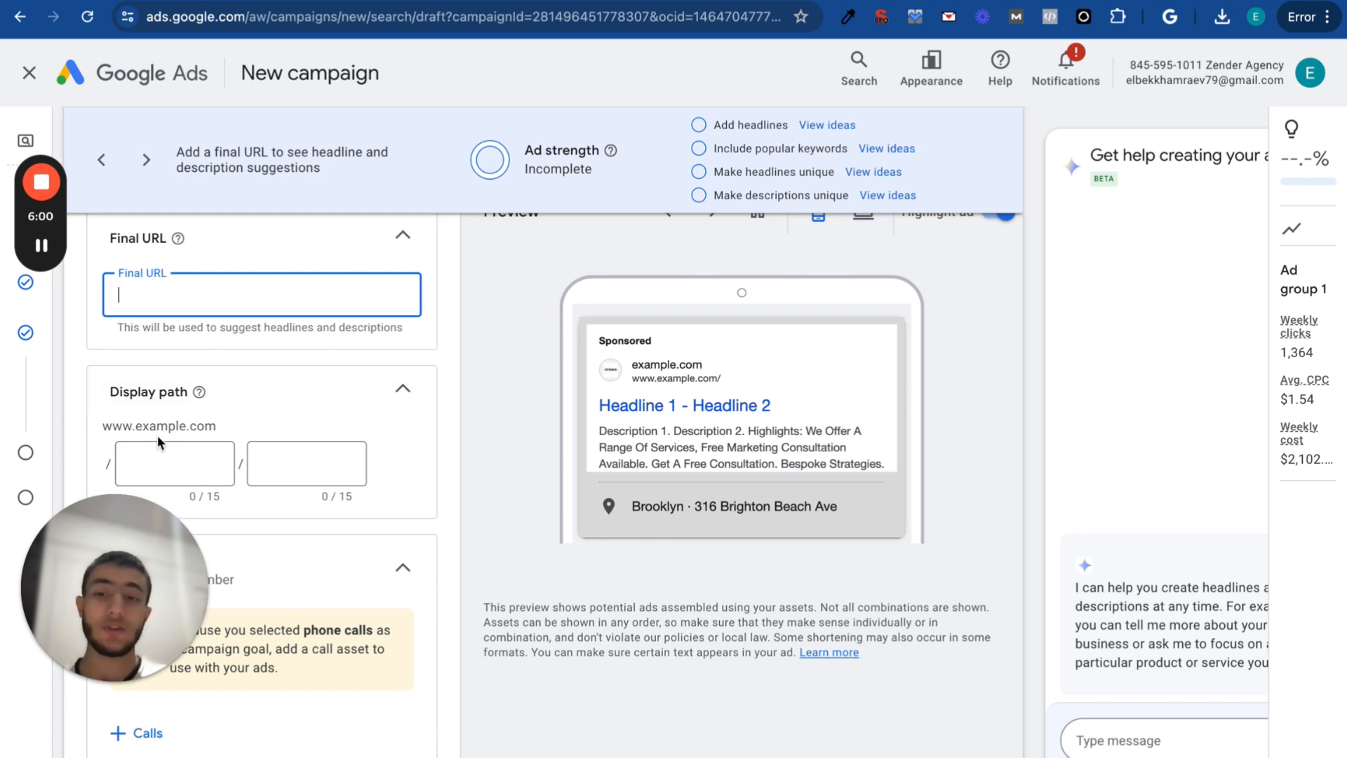
pyautogui.moveTo(167, 426); pyautogui.dragTo(228, 426)
pyautogui.click(215, 432)
pyautogui.click(180, 456)
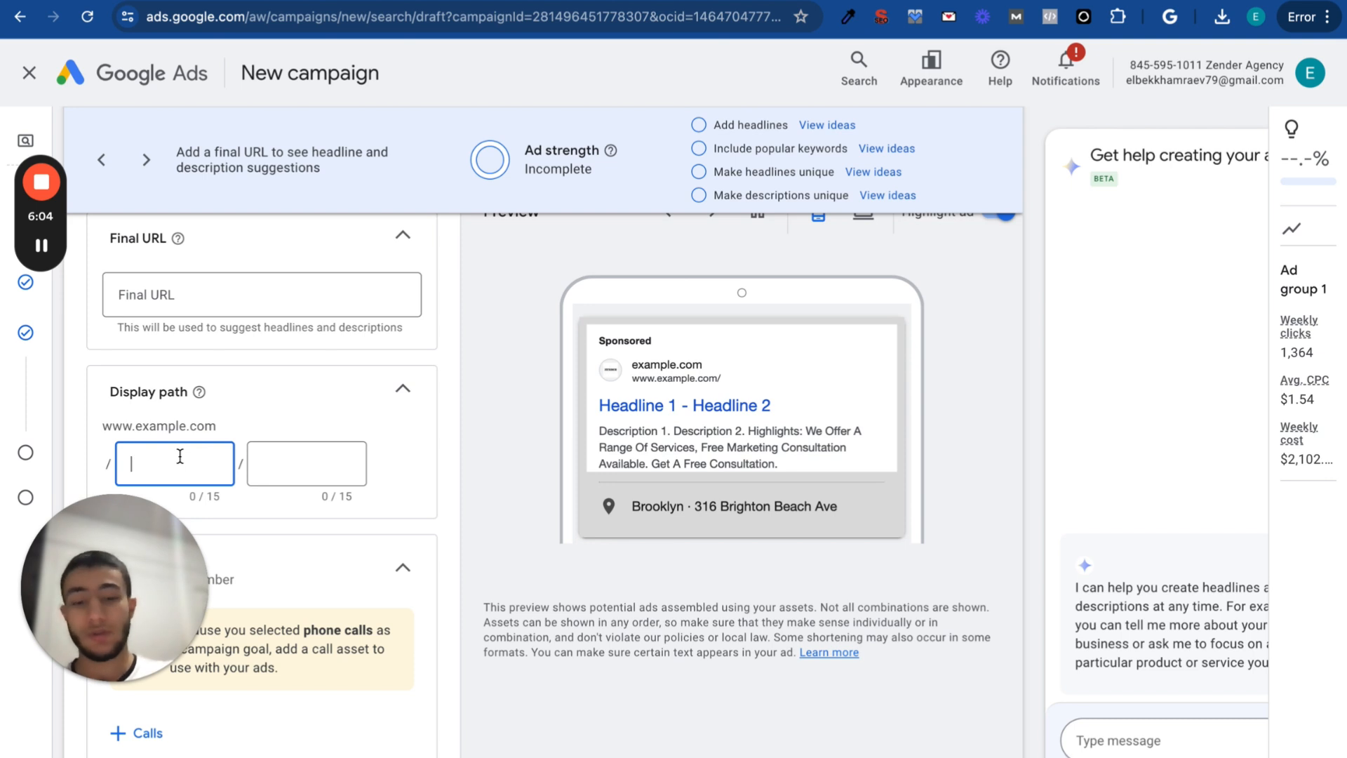
pyautogui.write('criminal')
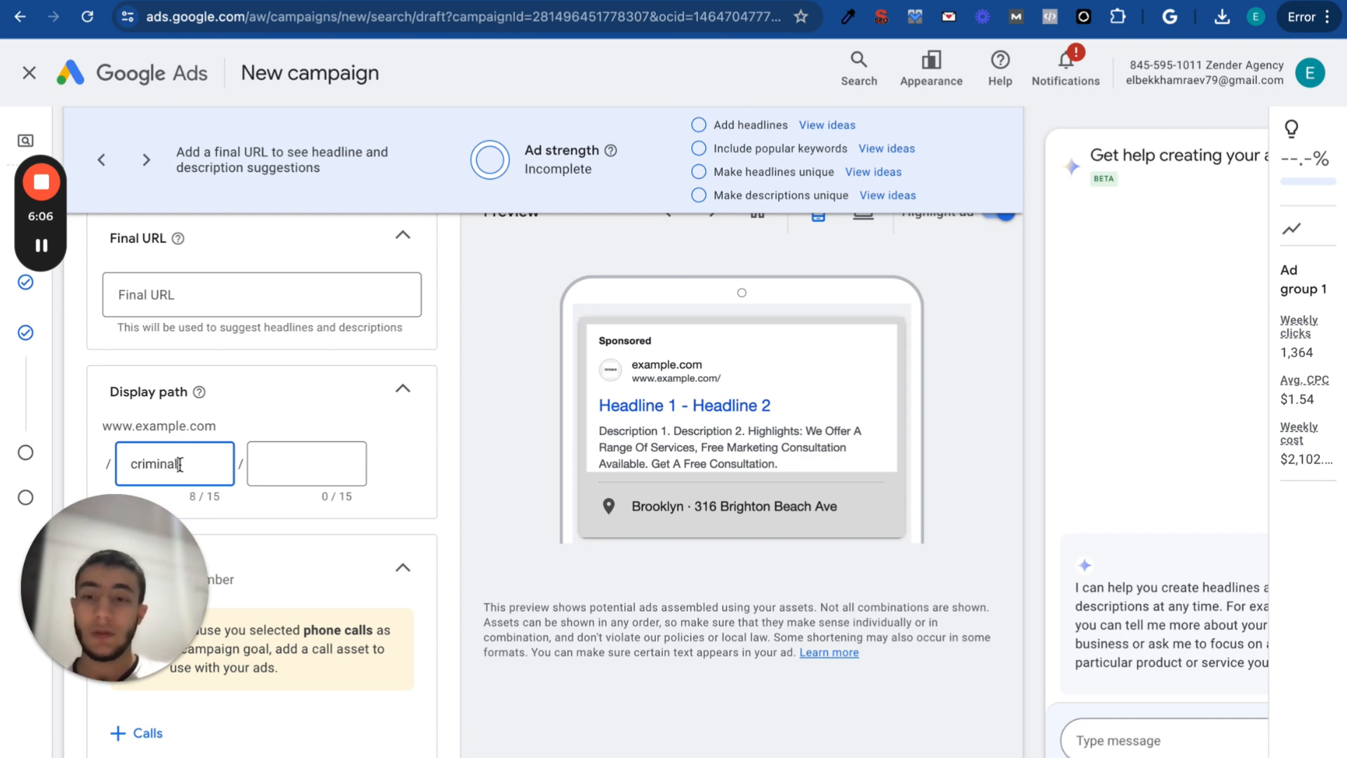
pyautogui.click(284, 466)
pyautogui.write('defense')
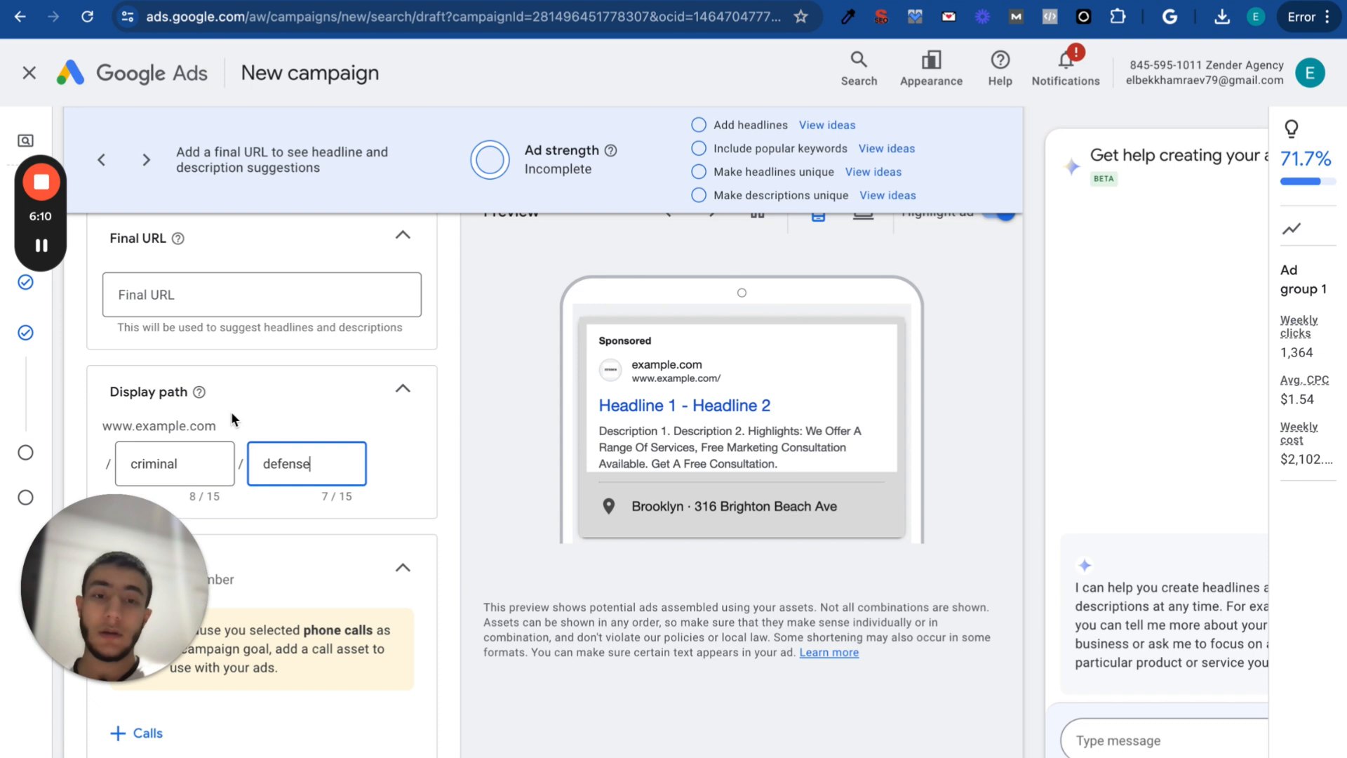
# Set the ad's final URL to gozender.com and check how the address and display path look in the ad preview
pyautogui.click(270, 294)
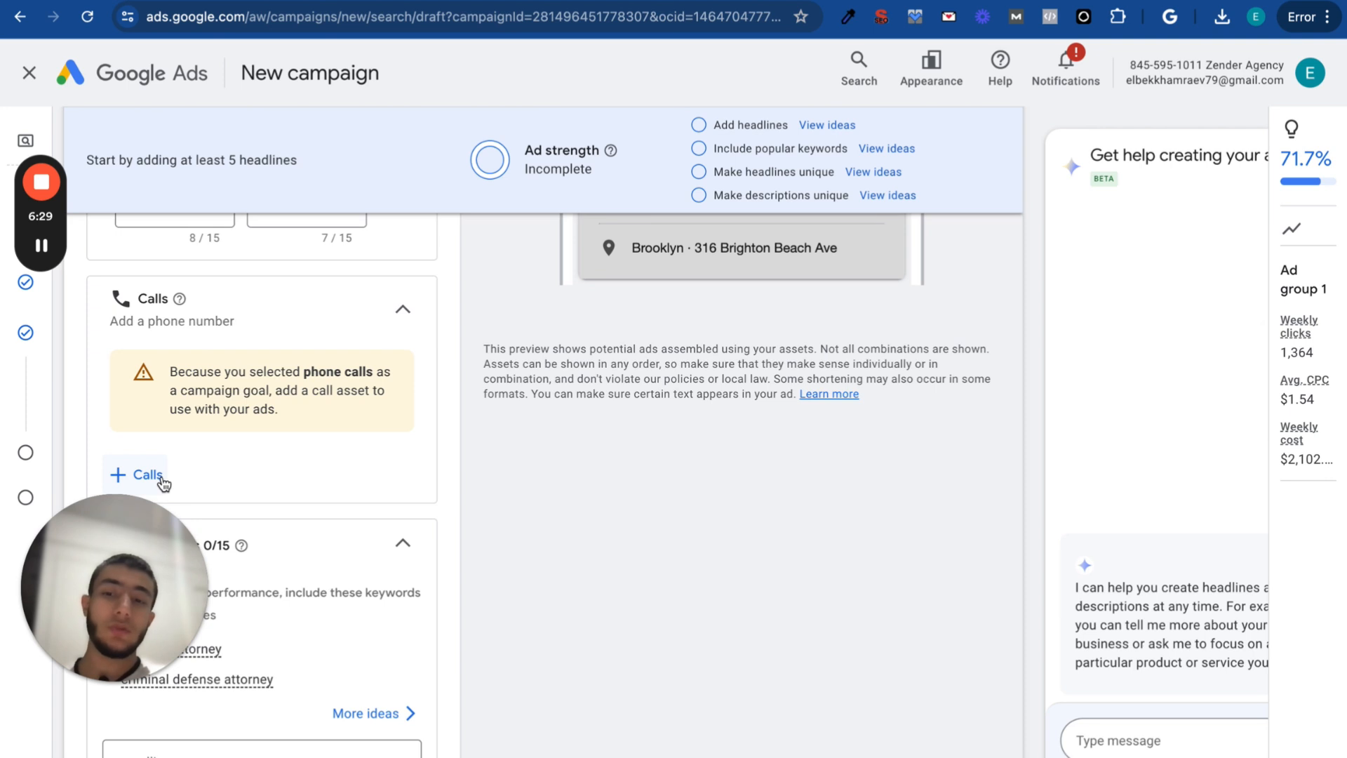
pyautogui.scroll(2, 608, 334)
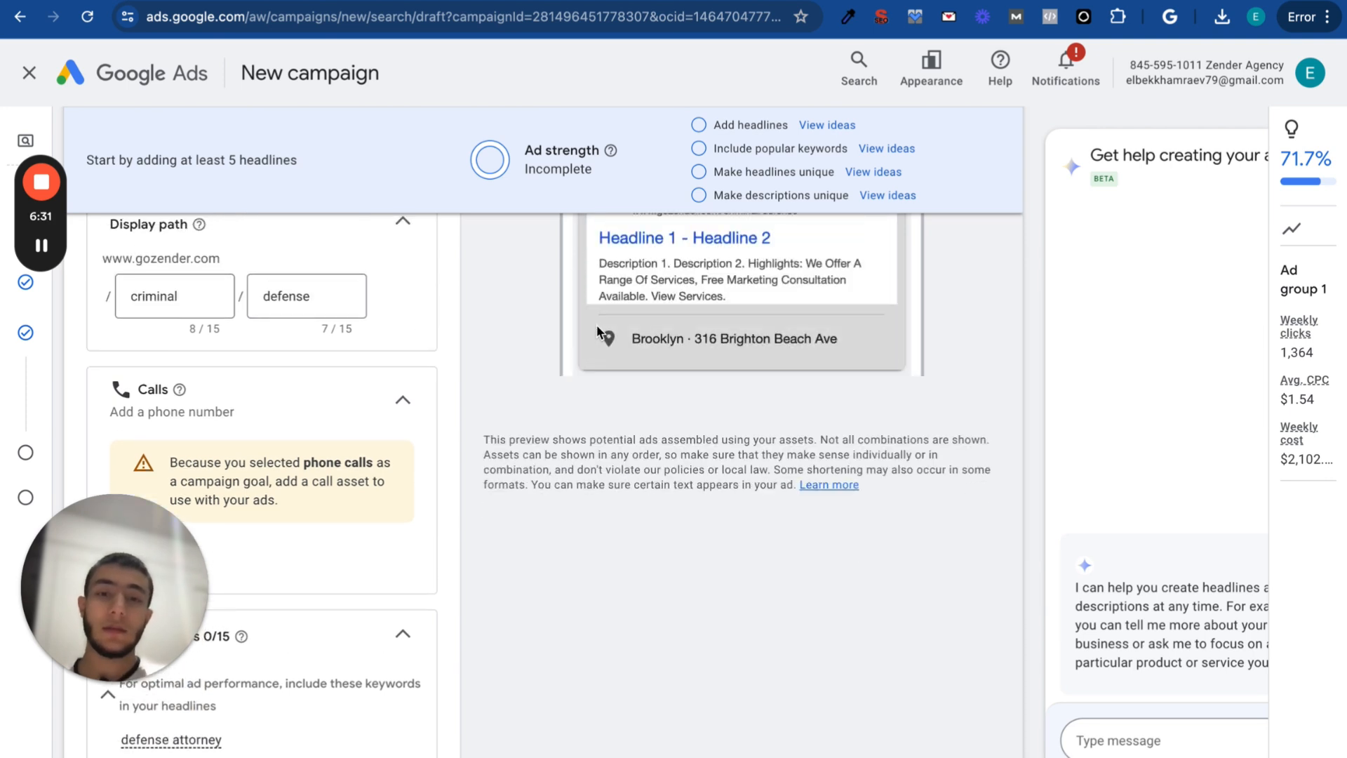
pyautogui.scroll(-2, 350, 410)
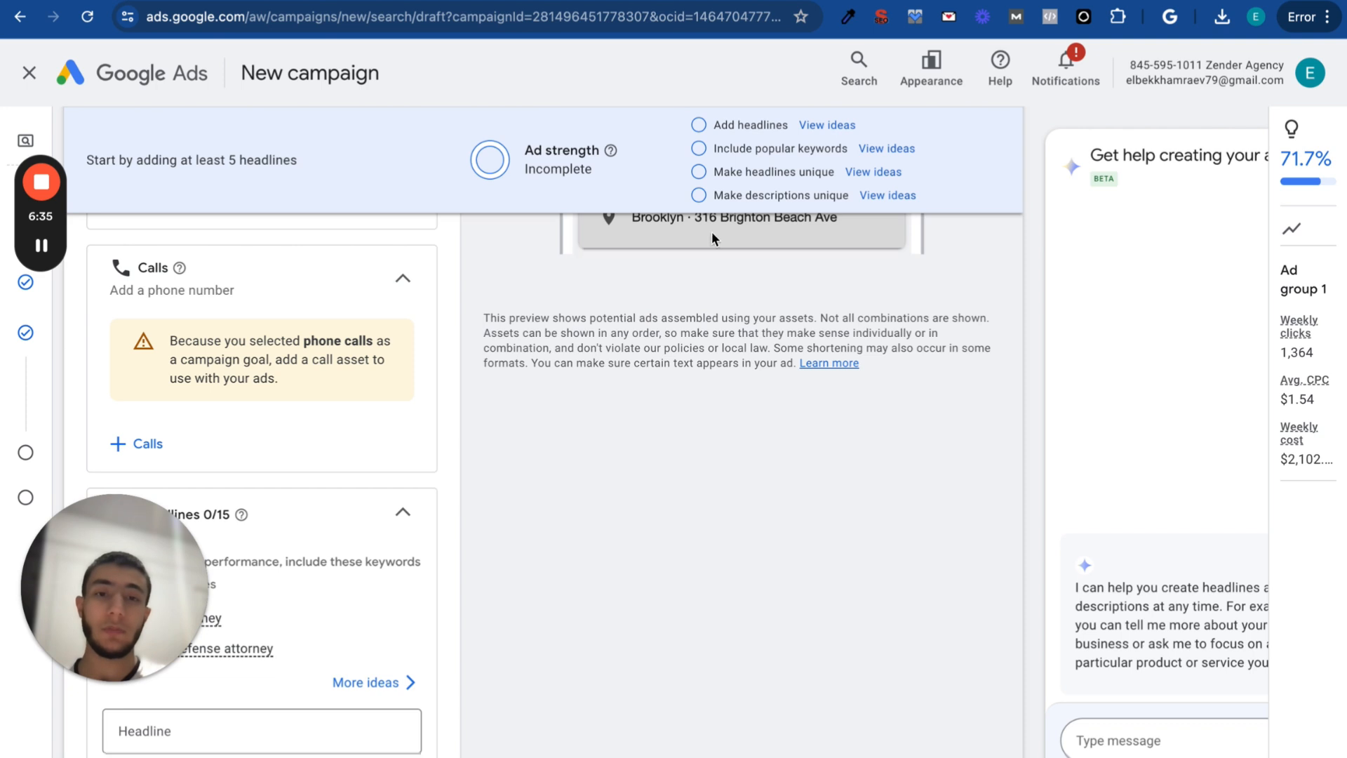
pyautogui.scroll(4, 711, 231)
pyautogui.scroll(-1, 625, 491)
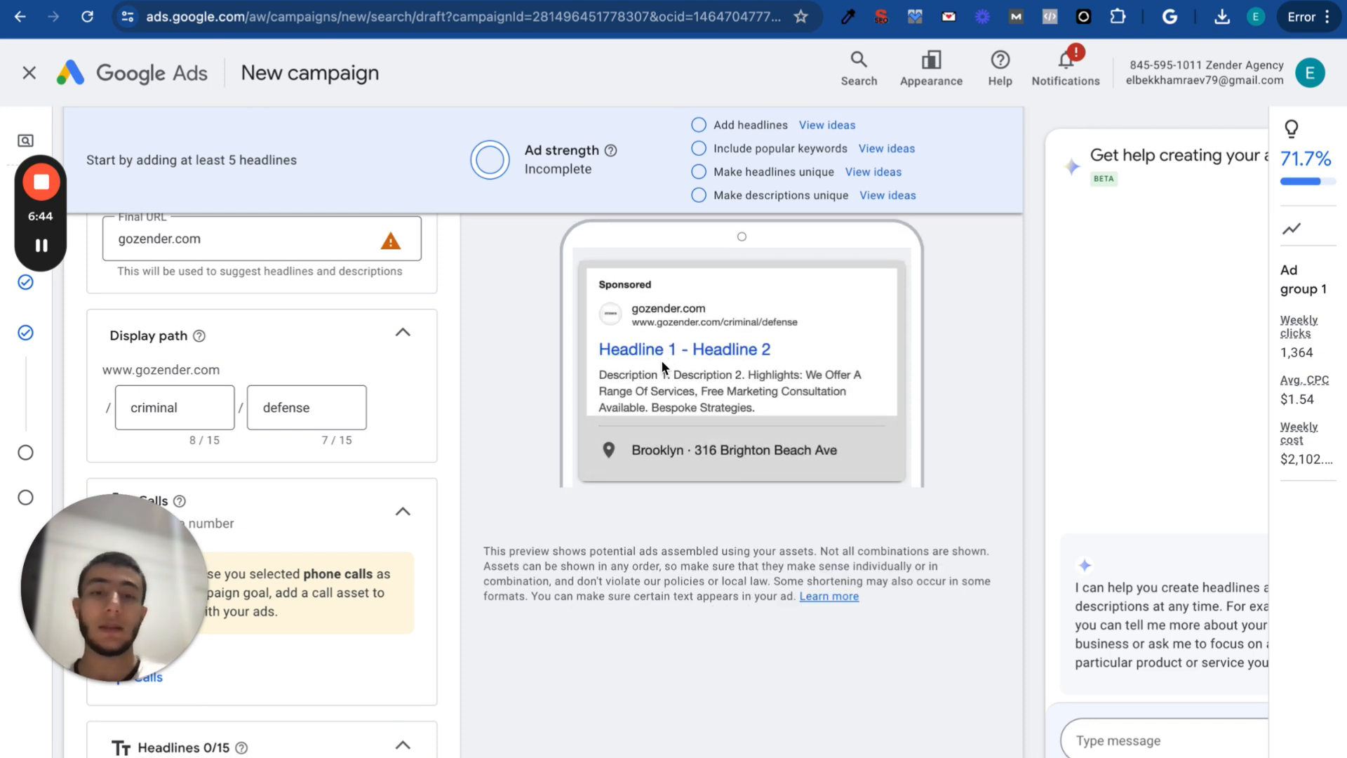
# Select the second existing phone number as the campaign's call asset and set its conversion action to Calls from ads
pyautogui.scroll(-3, 435, 537)
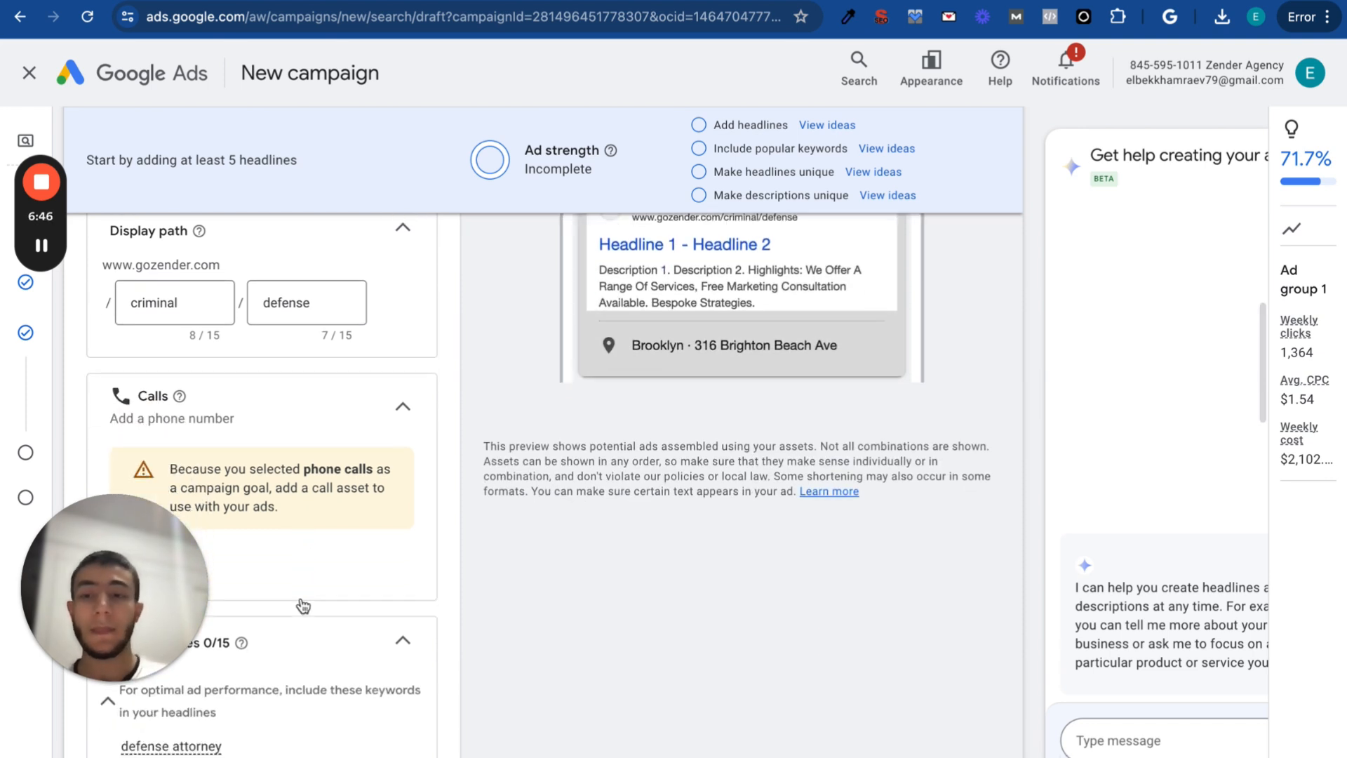
pyautogui.click(147, 474)
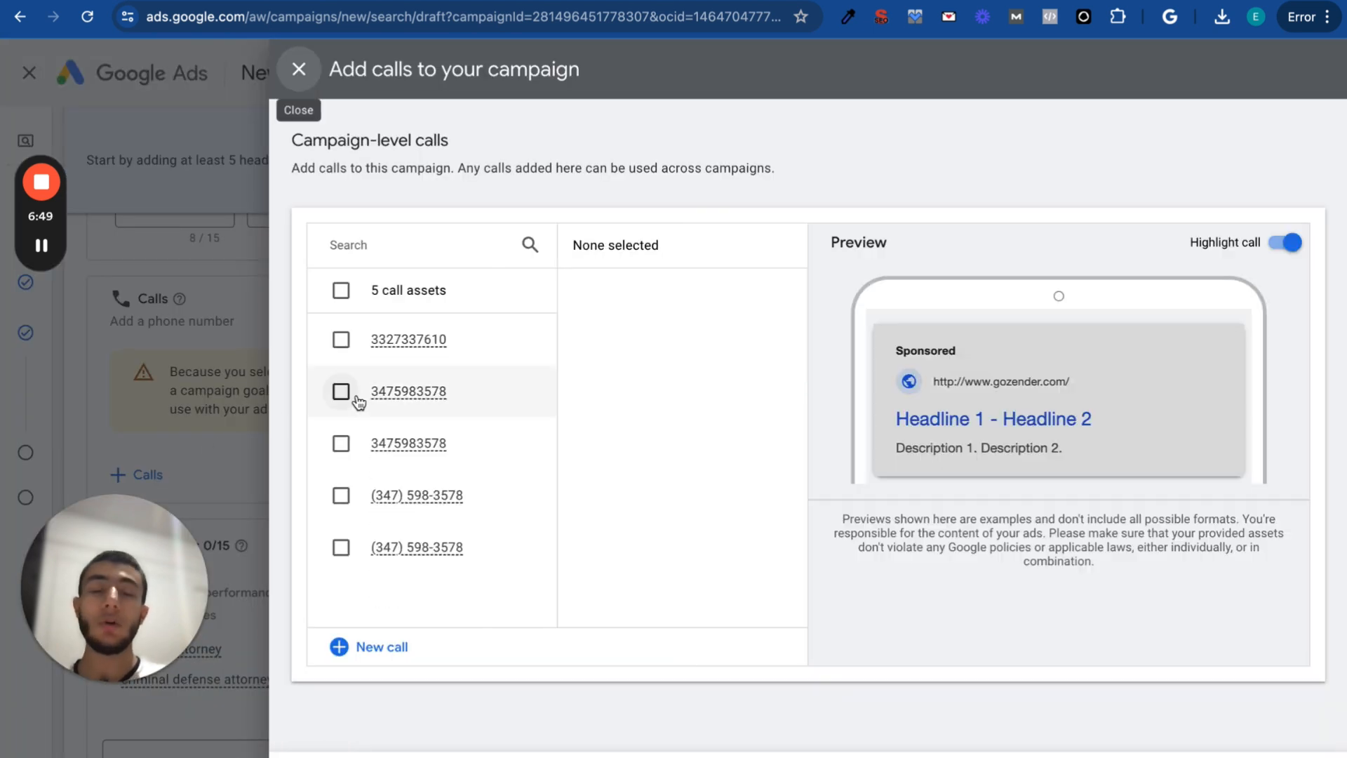
pyautogui.click(340, 397)
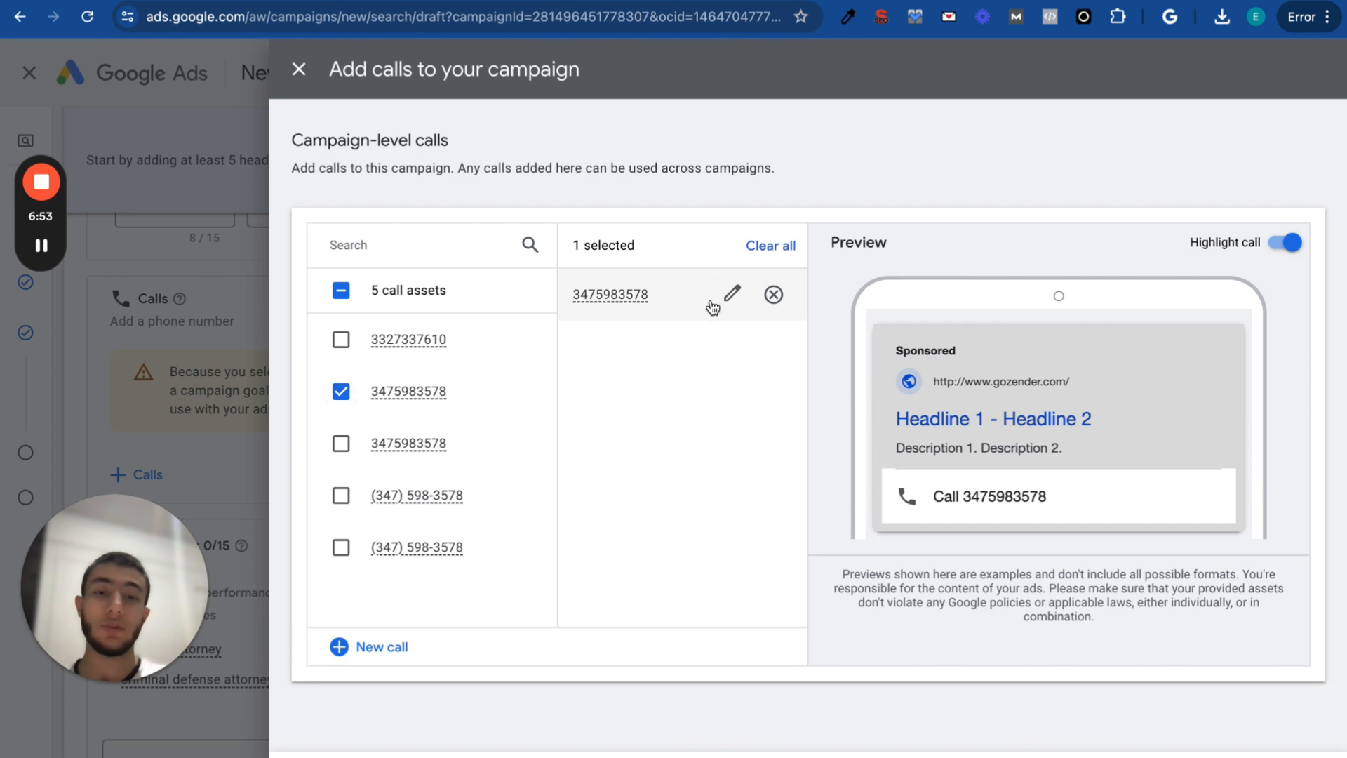
pyautogui.click(730, 294)
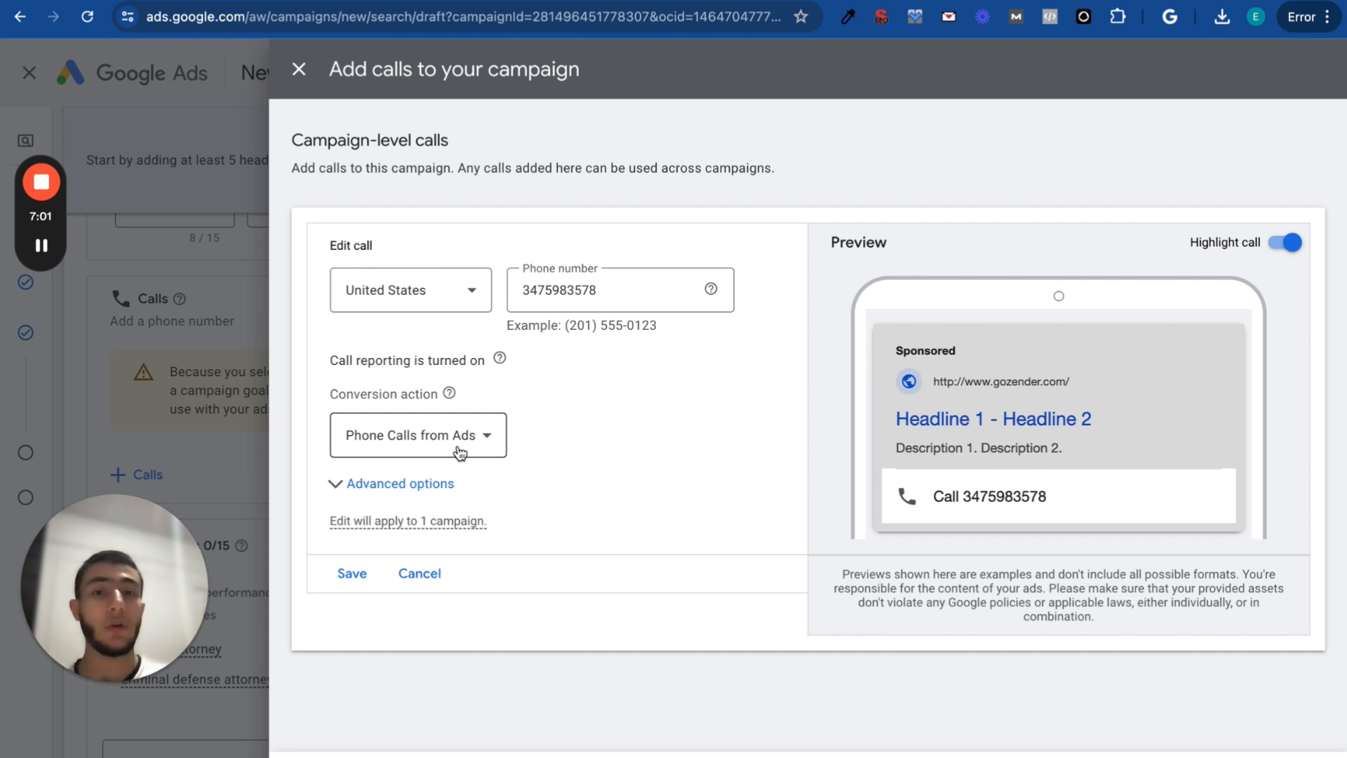
pyautogui.click(458, 452)
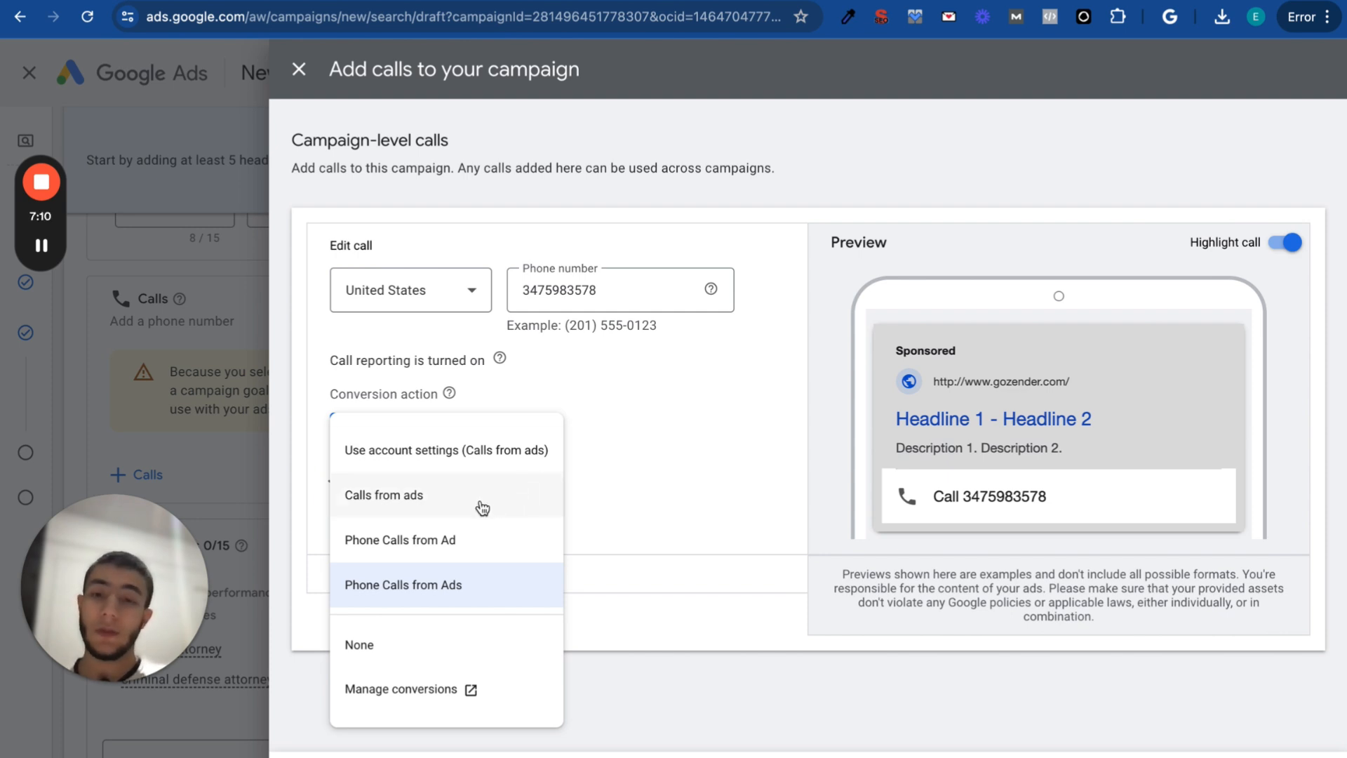
pyautogui.click(442, 511)
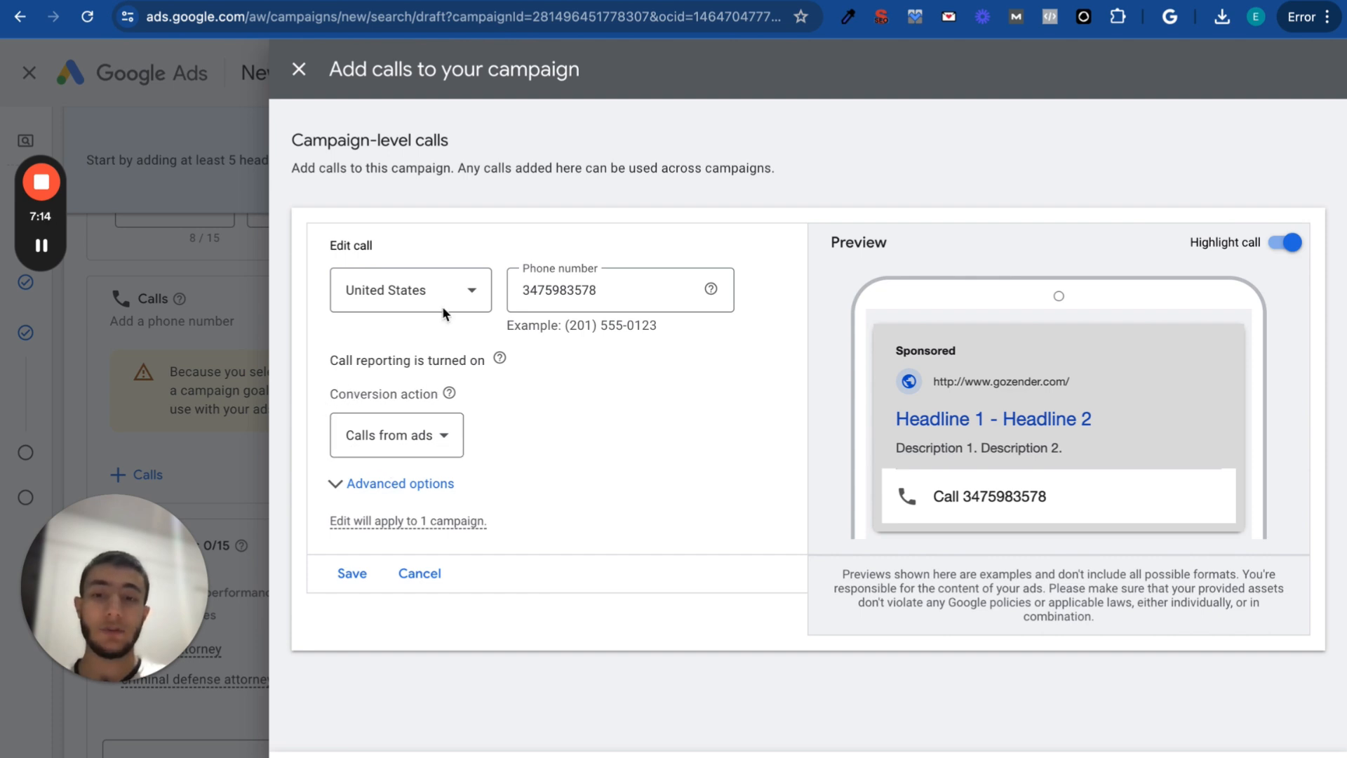
# Reformat the call asset's phone number with a parenthesised area code, a space and a hyphen, and save it to the campaign
pyautogui.click(553, 294)
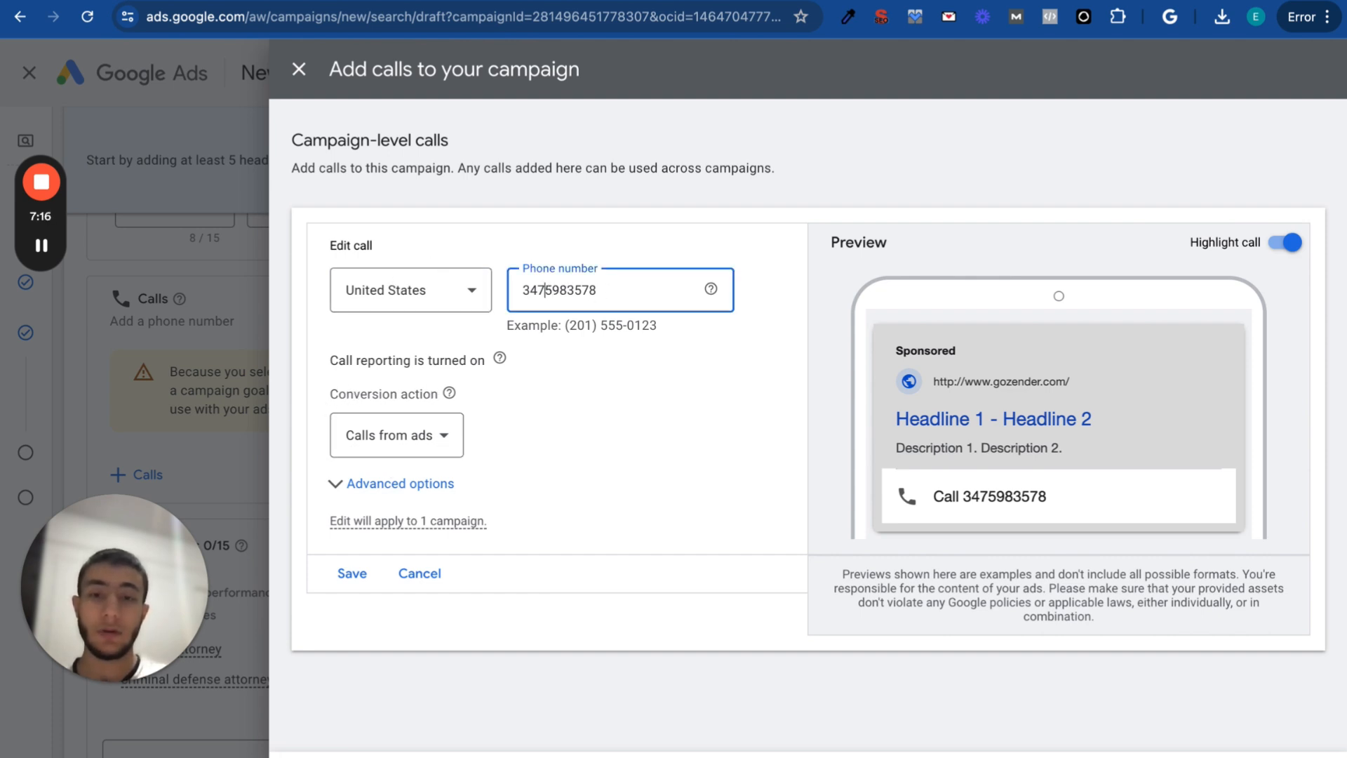
pyautogui.write(')')
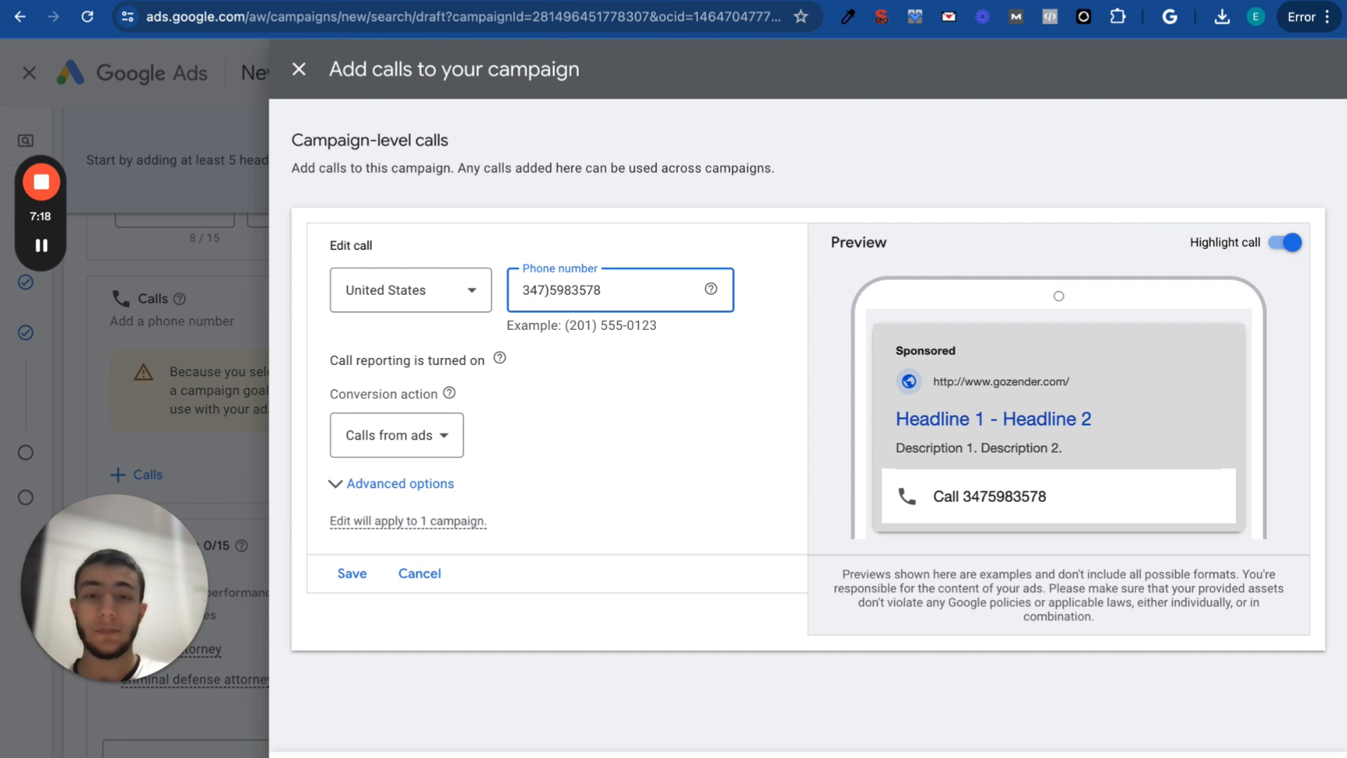
pyautogui.write('(')
pyautogui.press('Right')
pyautogui.press('Right')
pyautogui.press('Right')
pyautogui.press('Right')
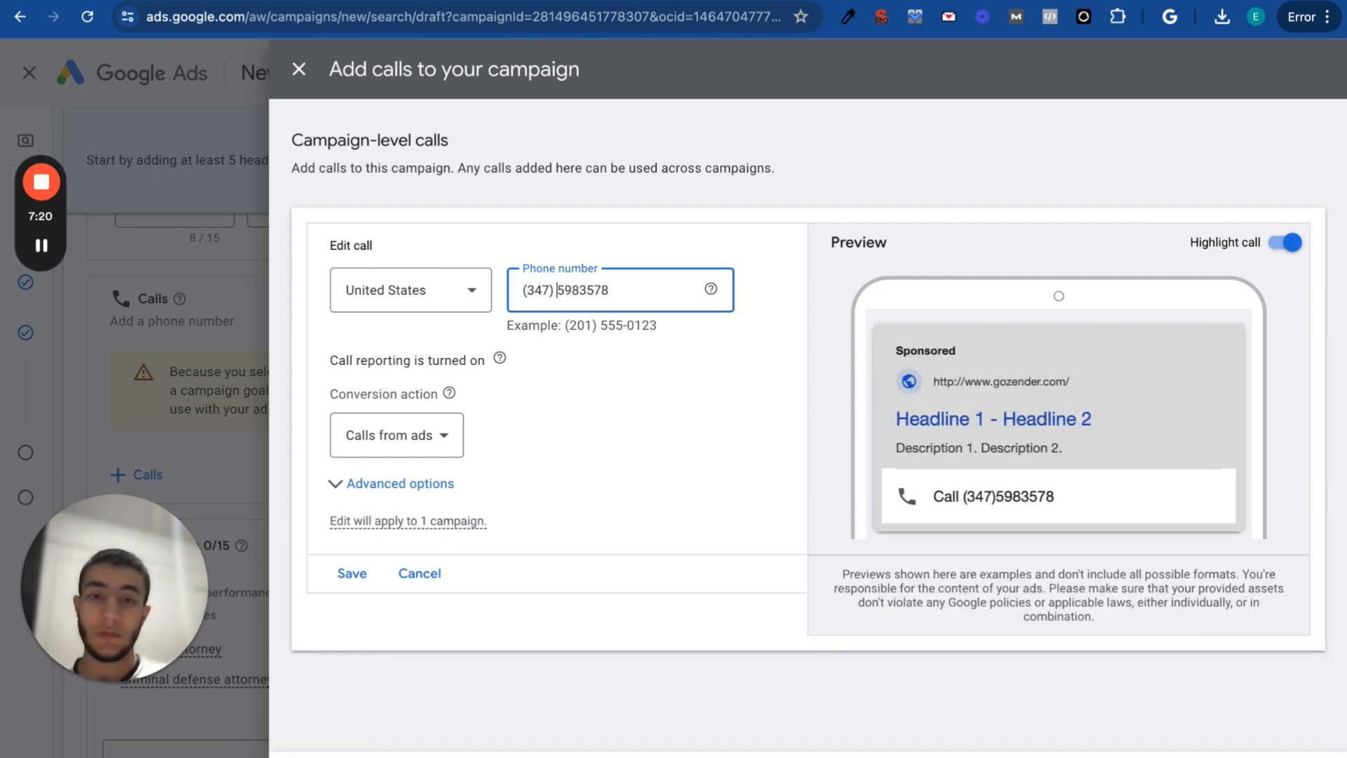
pyautogui.press('Right')
pyautogui.press('Right')
pyautogui.press('Right')
pyautogui.write('-')
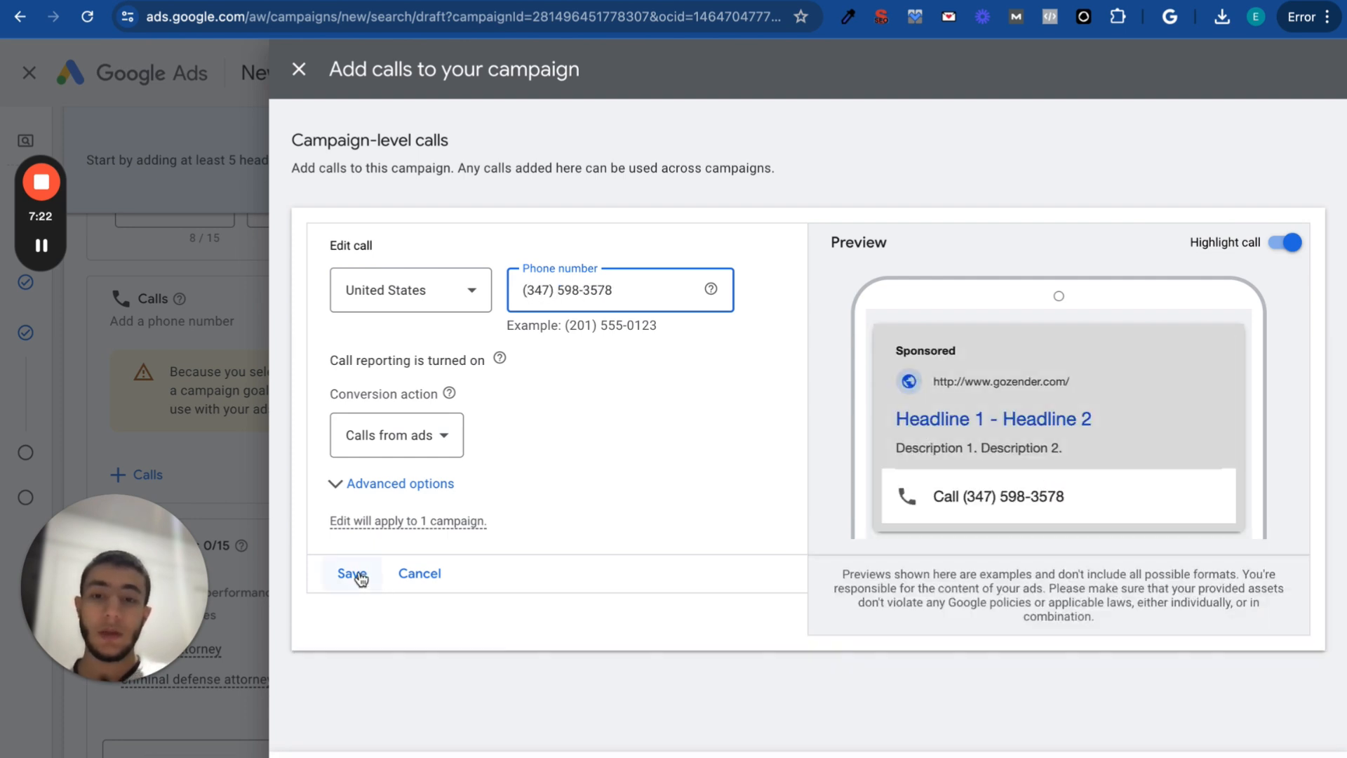
pyautogui.click(356, 571)
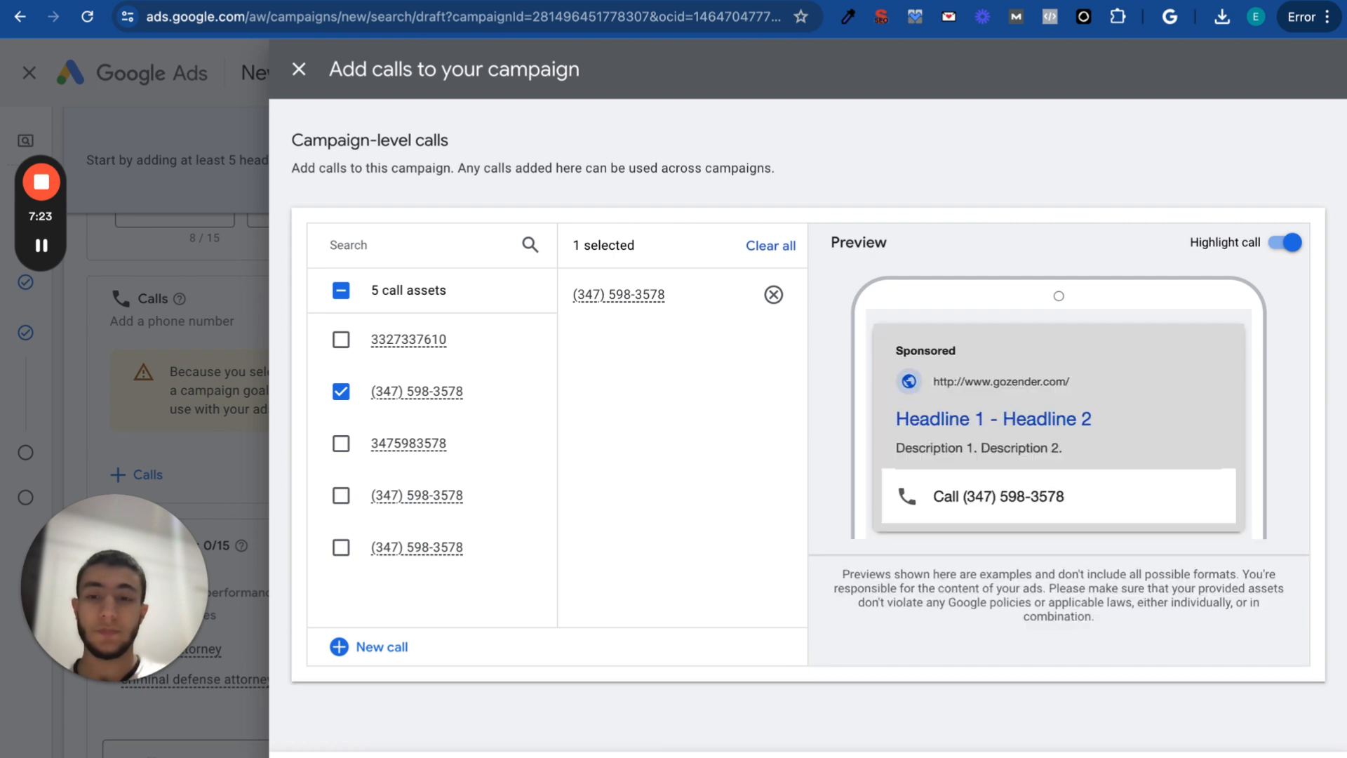
pyautogui.click(348, 756)
# Copy the recommended keyword "defense attorney" into the ad's first headline
pyautogui.scroll(-4, 364, 631)
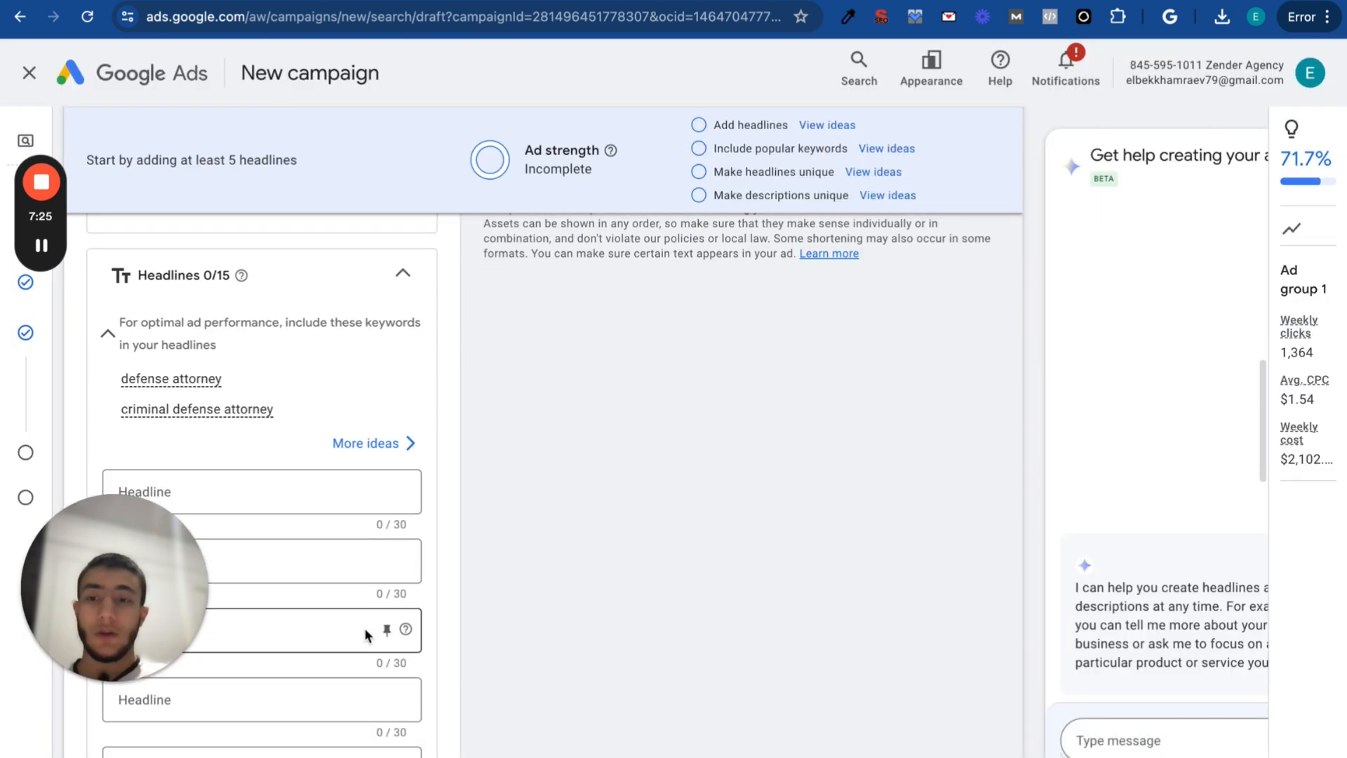
pyautogui.click(301, 454)
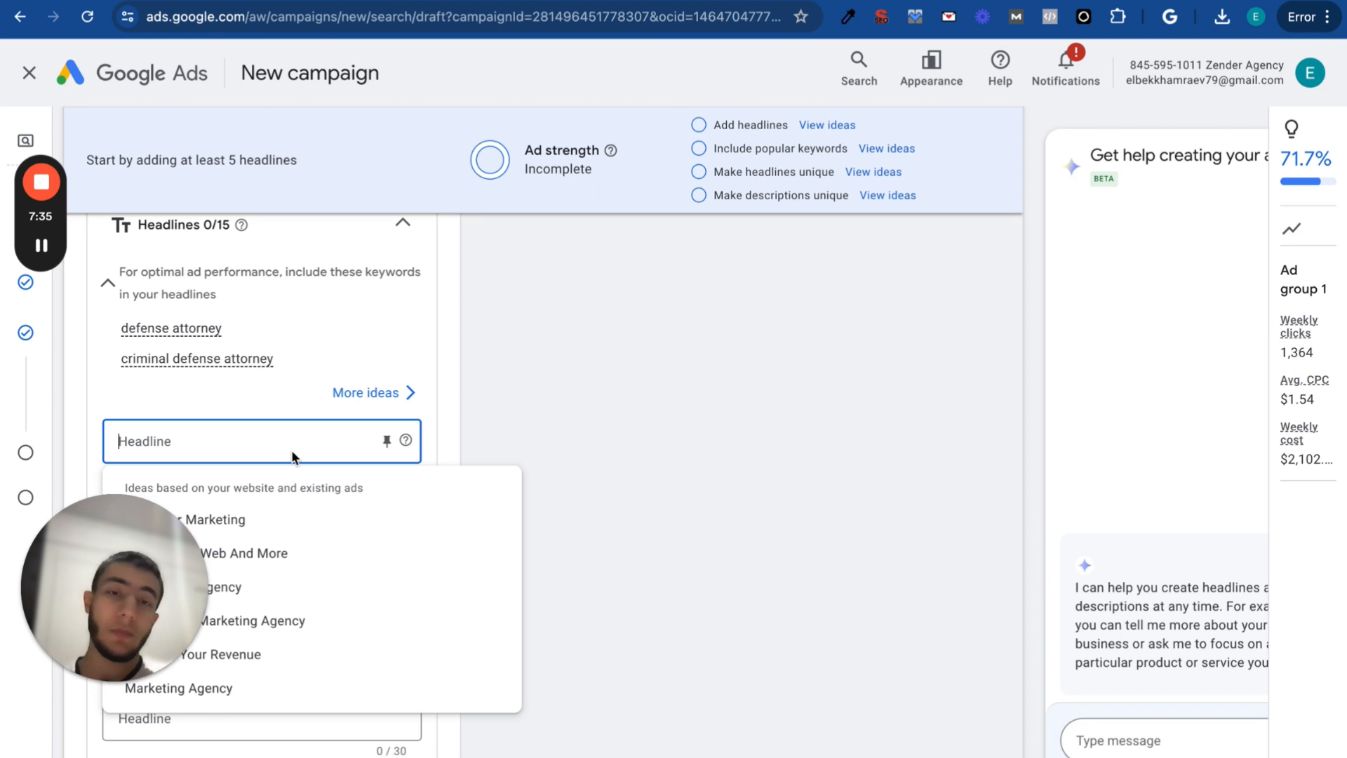
pyautogui.scroll(-1, 292, 455)
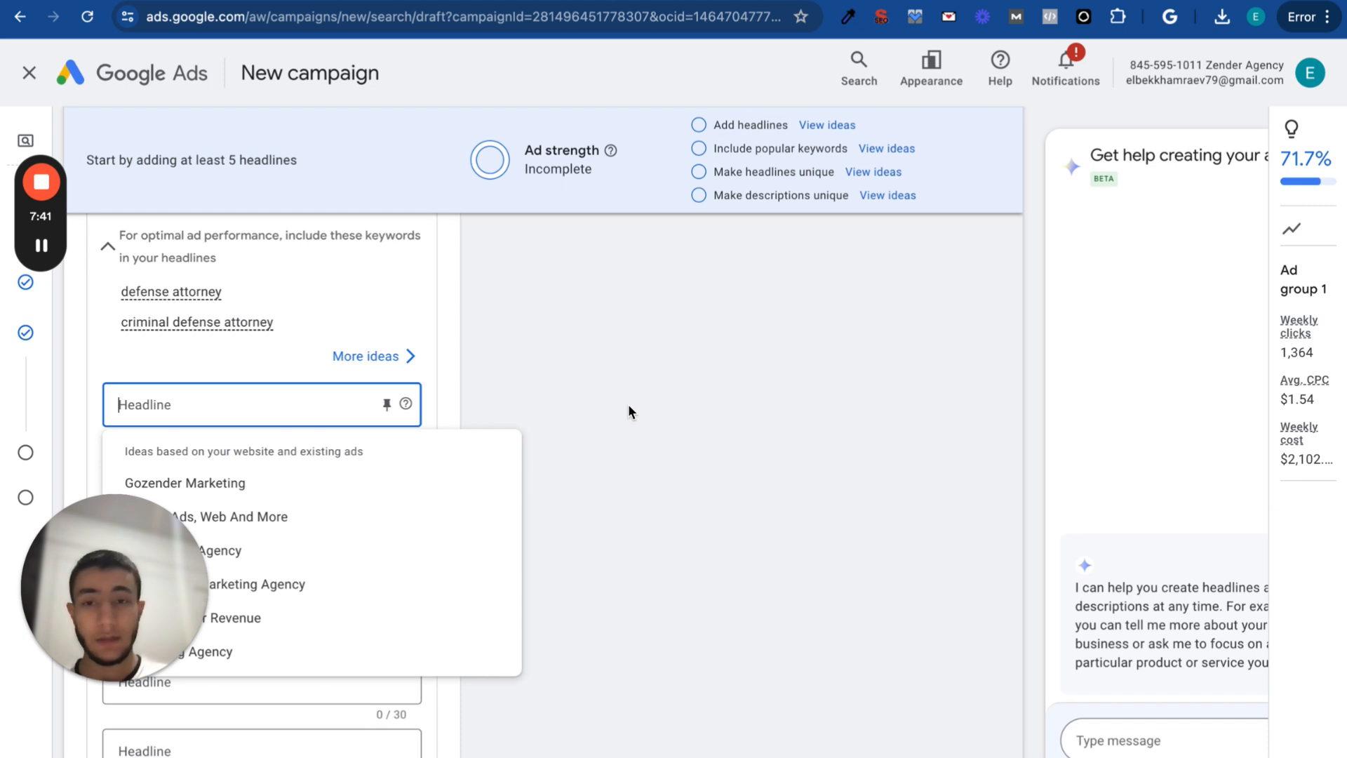
pyautogui.click(521, 368)
pyautogui.scroll(1, 521, 372)
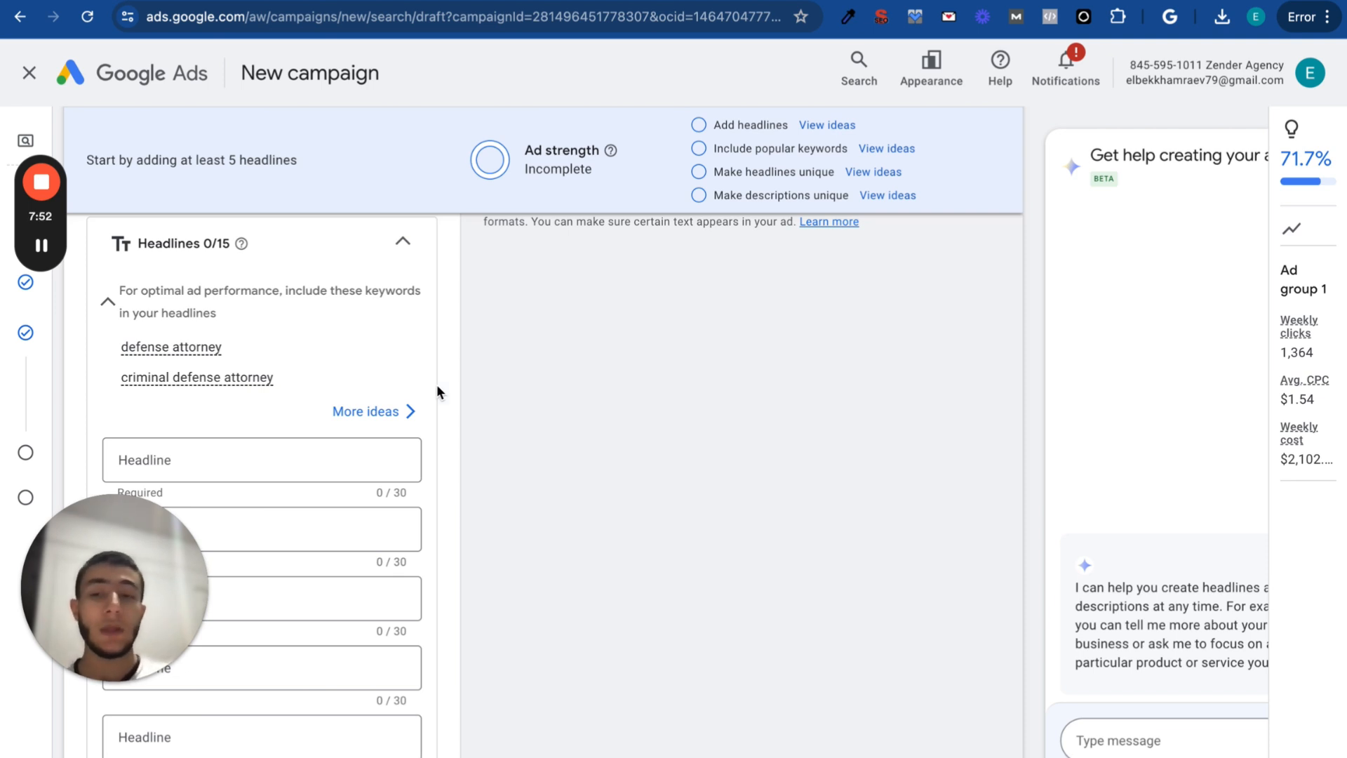
pyautogui.moveTo(116, 351); pyautogui.dragTo(211, 353)
pyautogui.hotkey('ctrl', 'c')
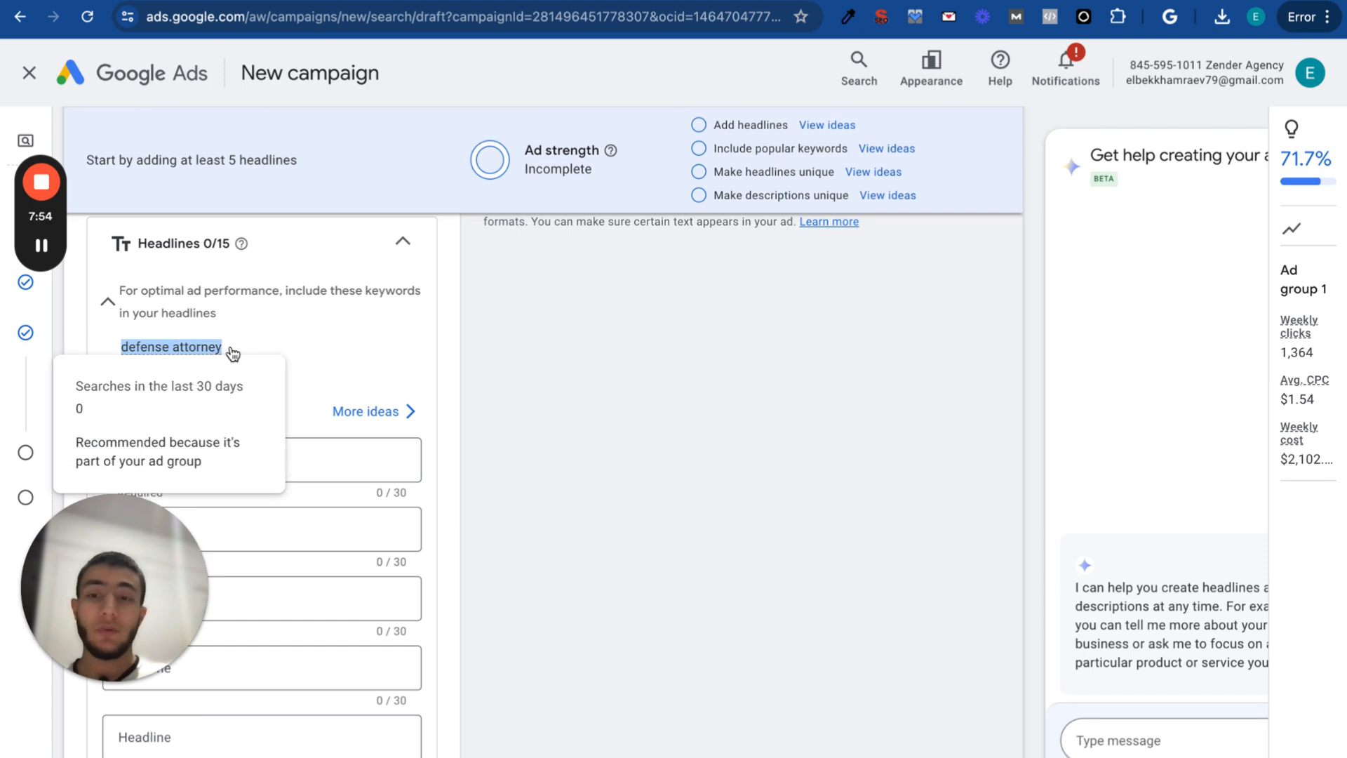
pyautogui.moveTo(126, 352)
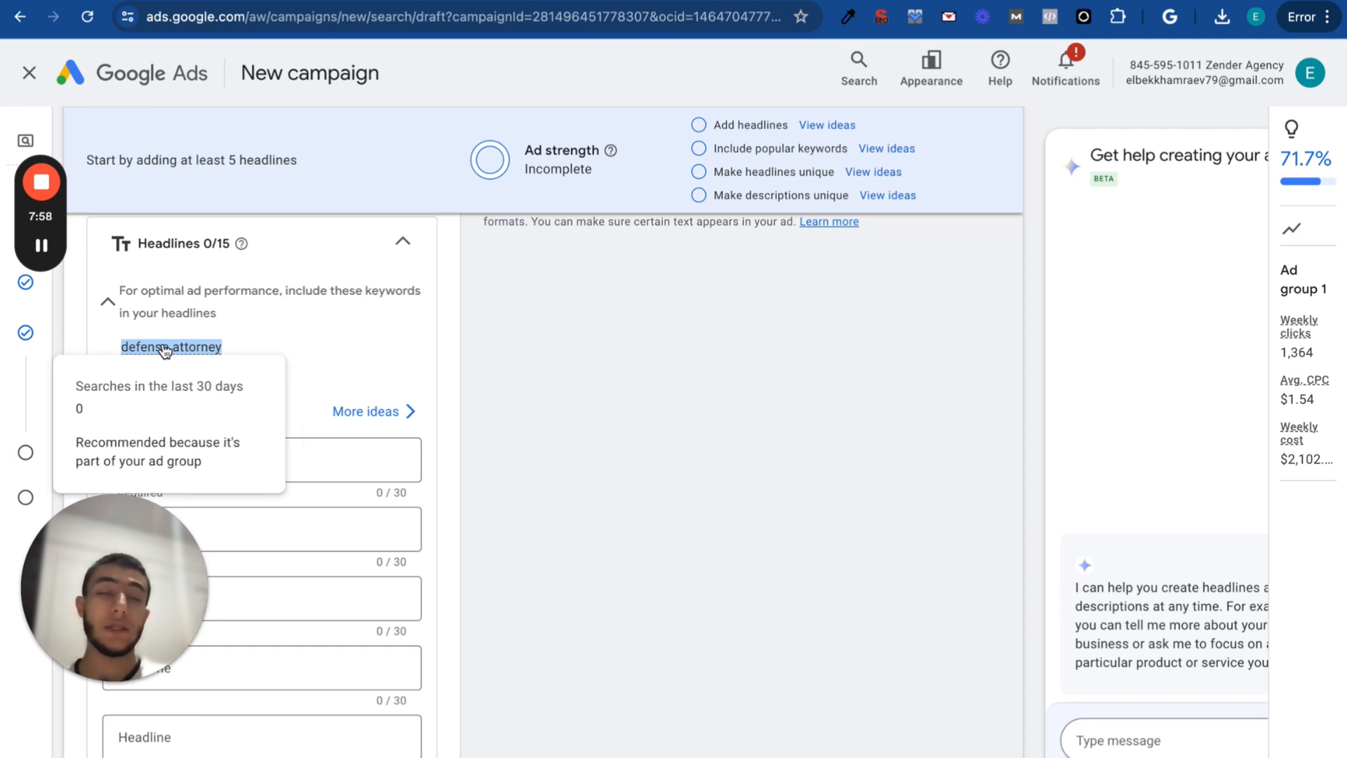
pyautogui.click(296, 471)
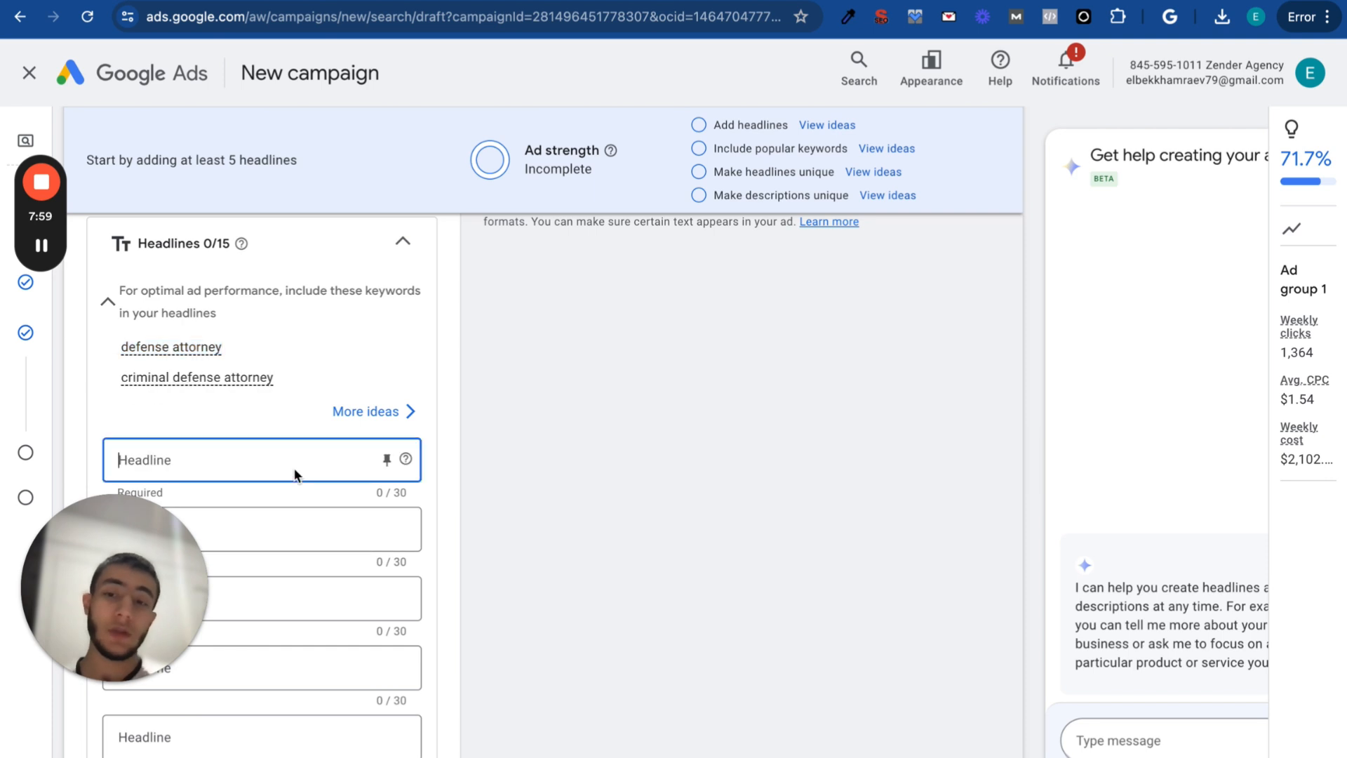
pyautogui.hotkey('ctrl', 'v')
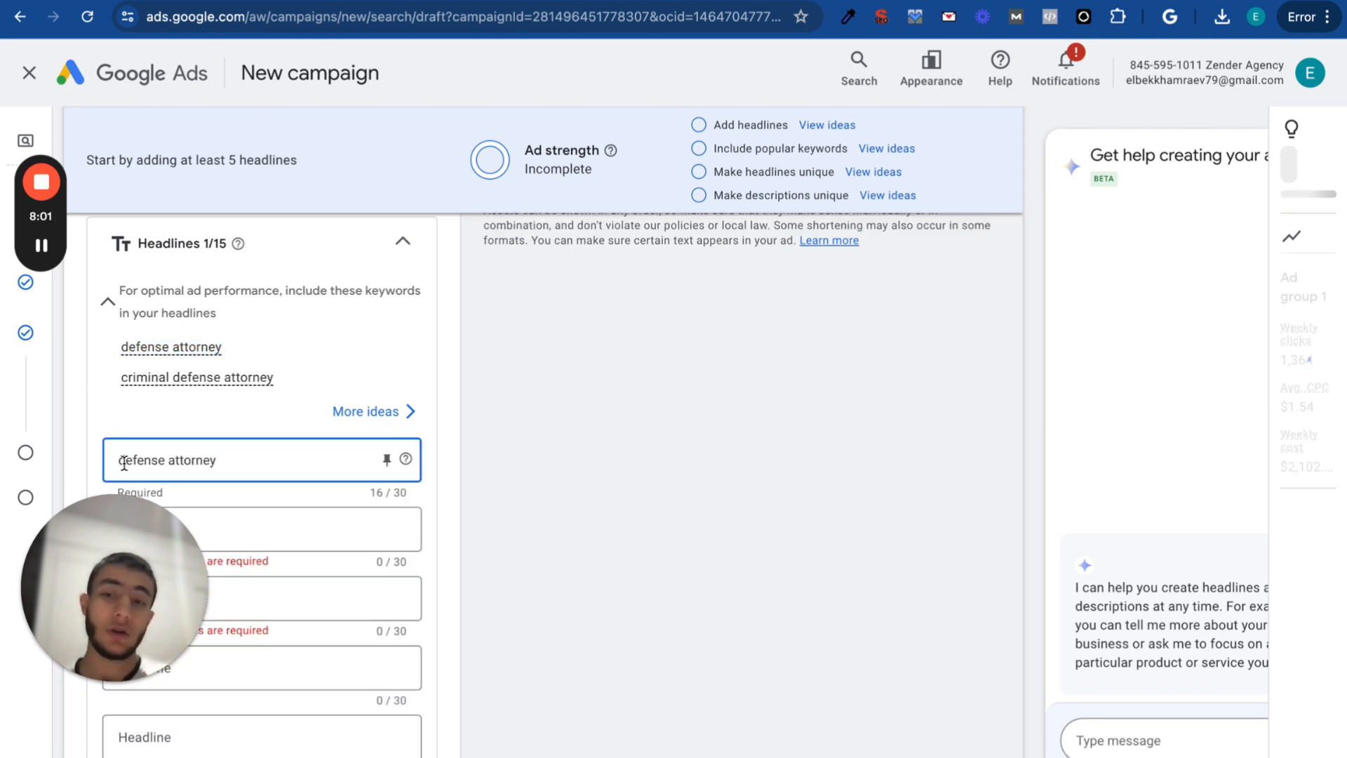
# Capitalize both words of the first headline so that it reads "Defense Attorney"
pyautogui.click(123, 463)
pyautogui.press('BackSpace')
pyautogui.write('D')
pyautogui.scroll(-1, 160, 474)
pyautogui.click(177, 435)
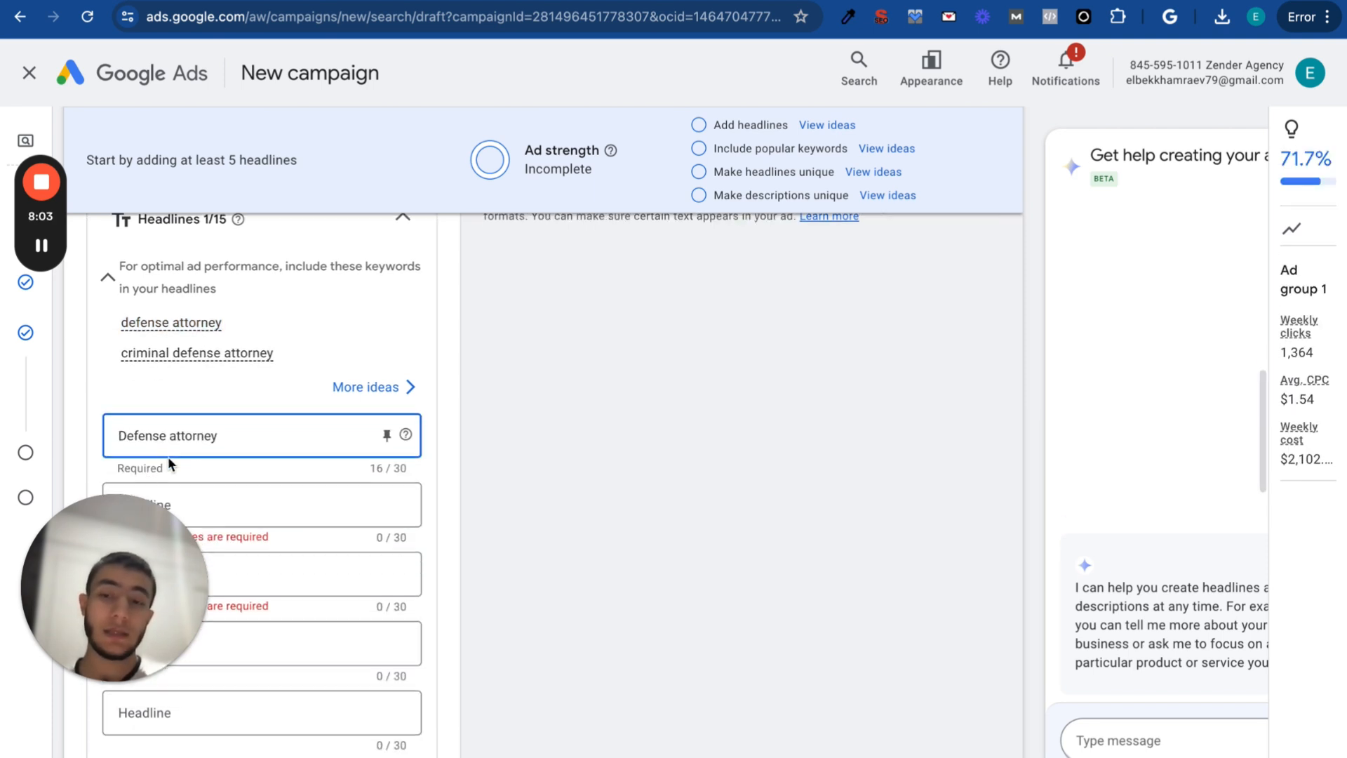
pyautogui.press('BackSpace')
pyautogui.write('A')
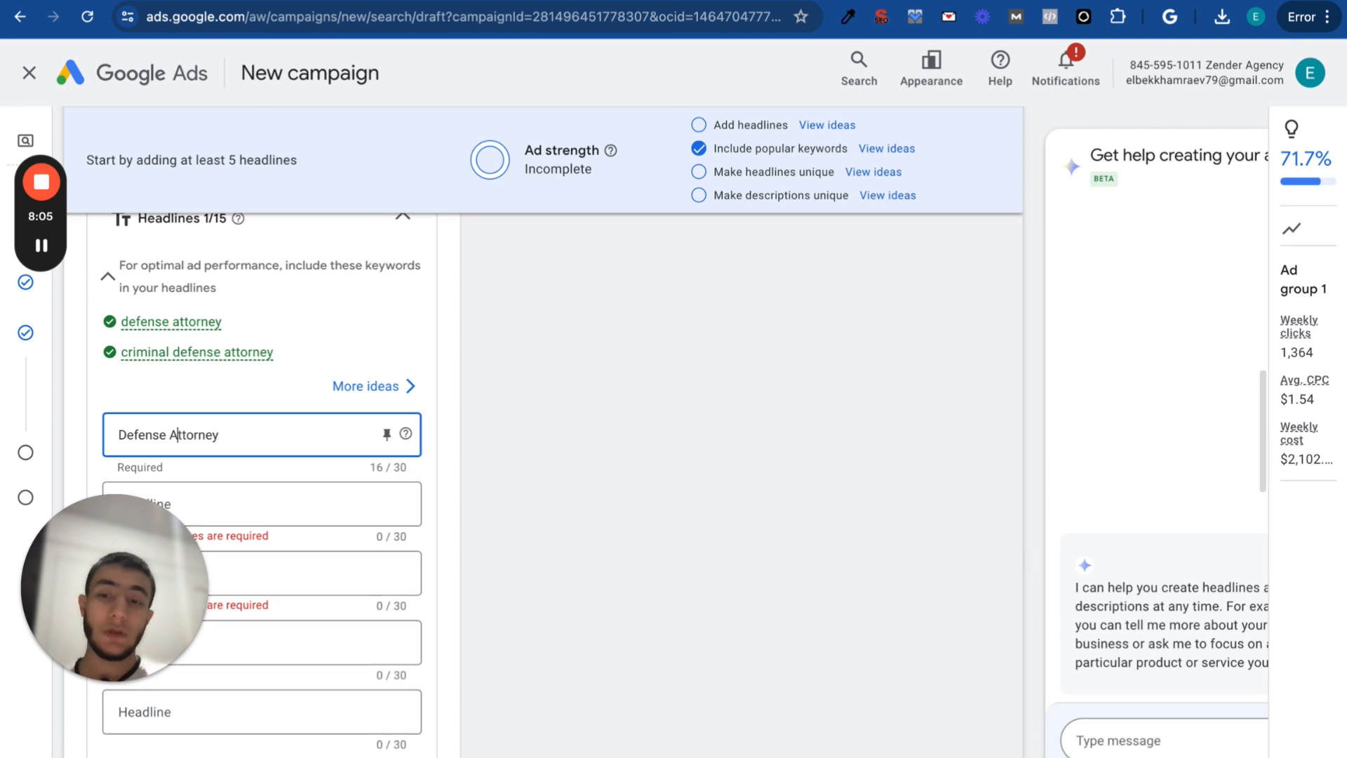
# Look over the remaining headline fields, the suggested headline ideas and the keywords recommended for the headlines
pyautogui.scroll(-2, 200, 430)
pyautogui.click(200, 429)
pyautogui.scroll(-2, 168, 471)
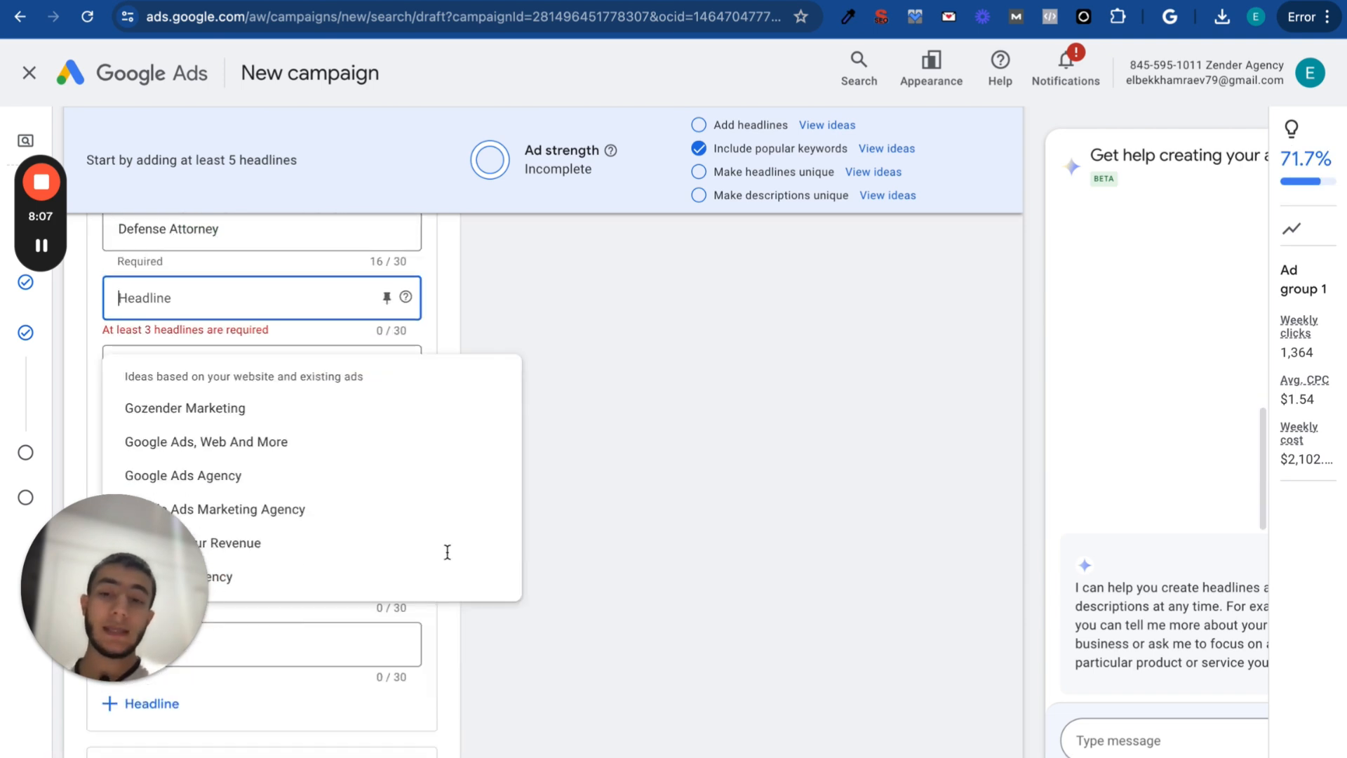
pyautogui.click(596, 465)
pyautogui.moveTo(405, 644)
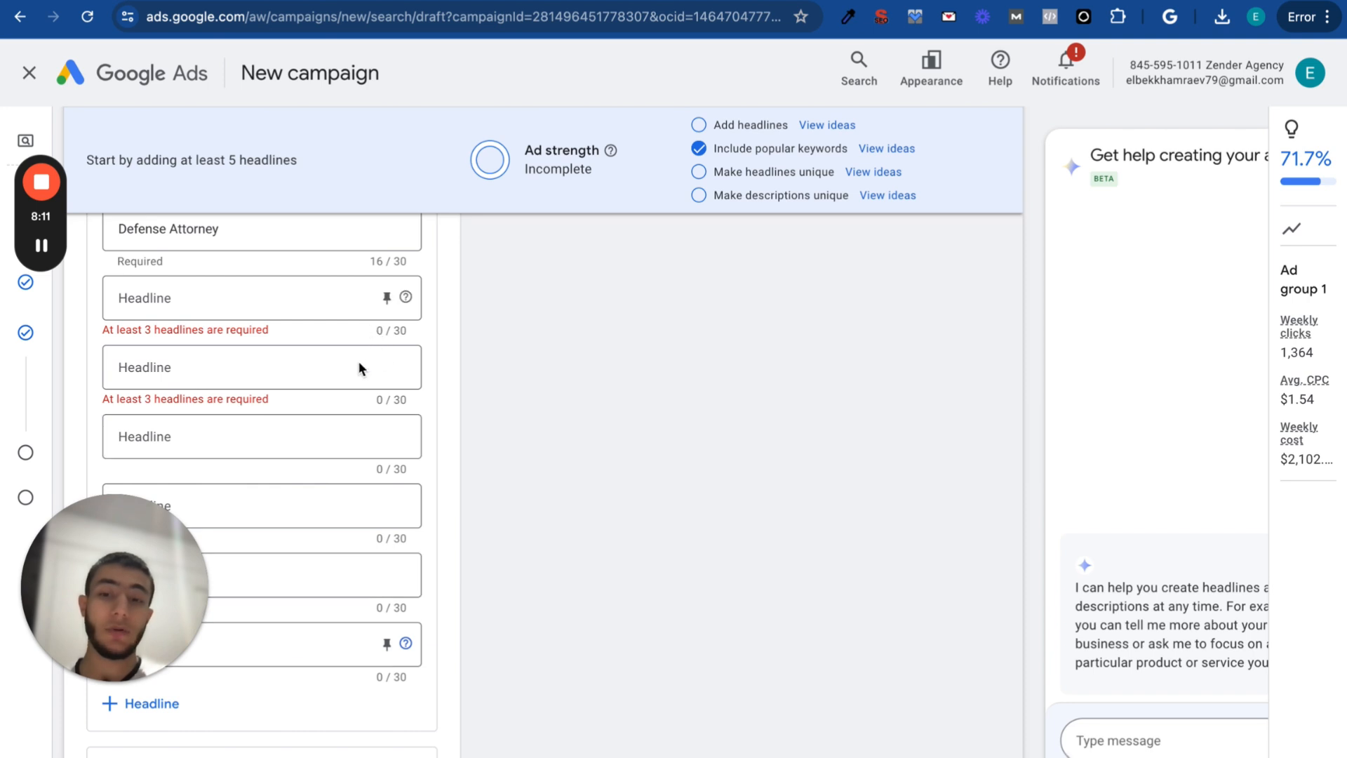
pyautogui.scroll(1, 280, 392)
pyautogui.scroll(3, 279, 392)
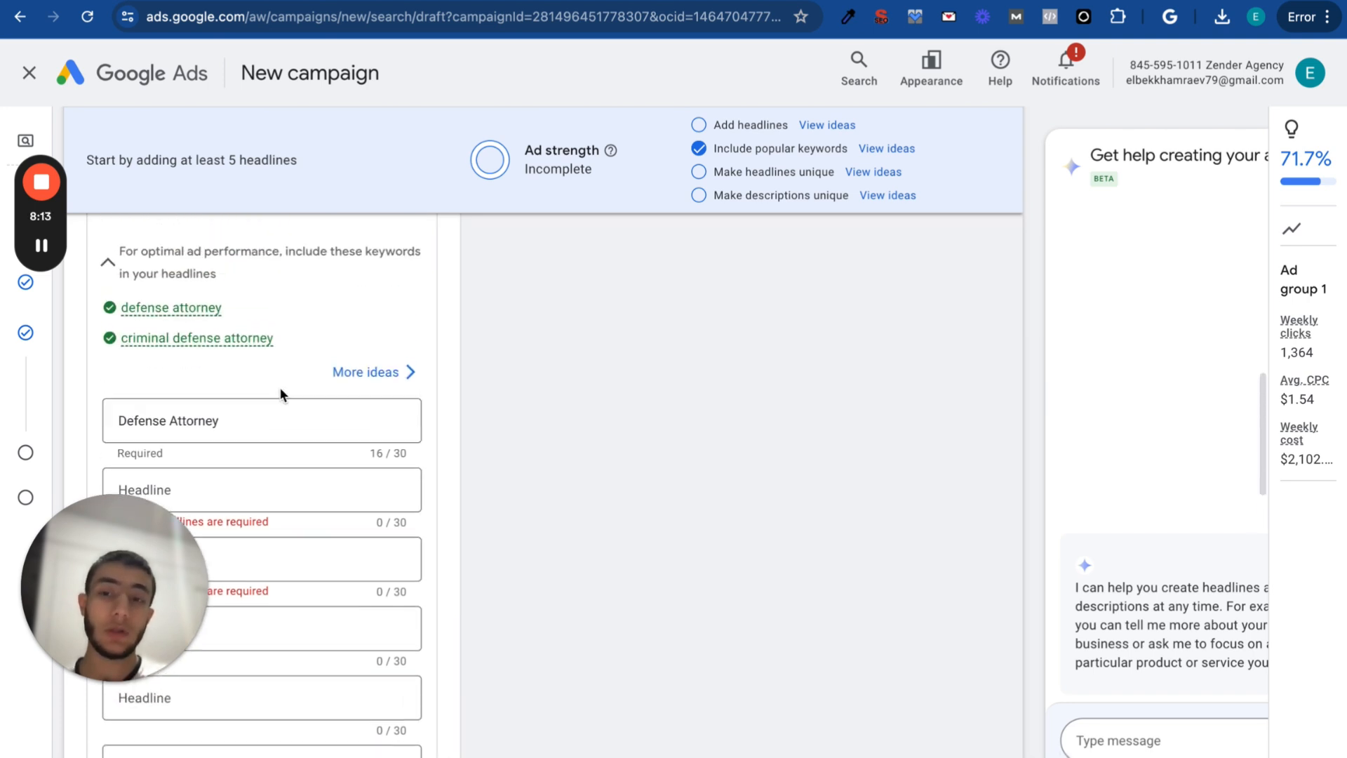
pyautogui.scroll(1, 280, 393)
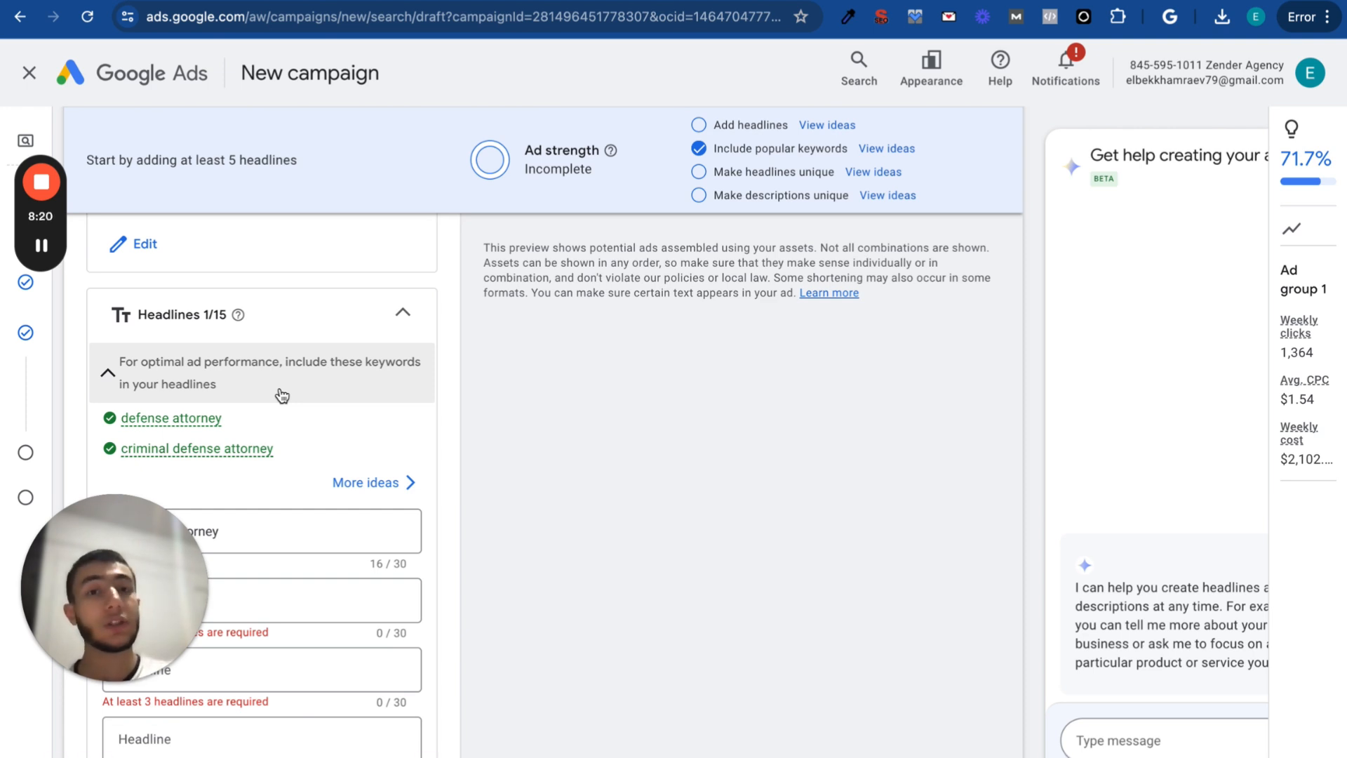
pyautogui.scroll(-2, 274, 497)
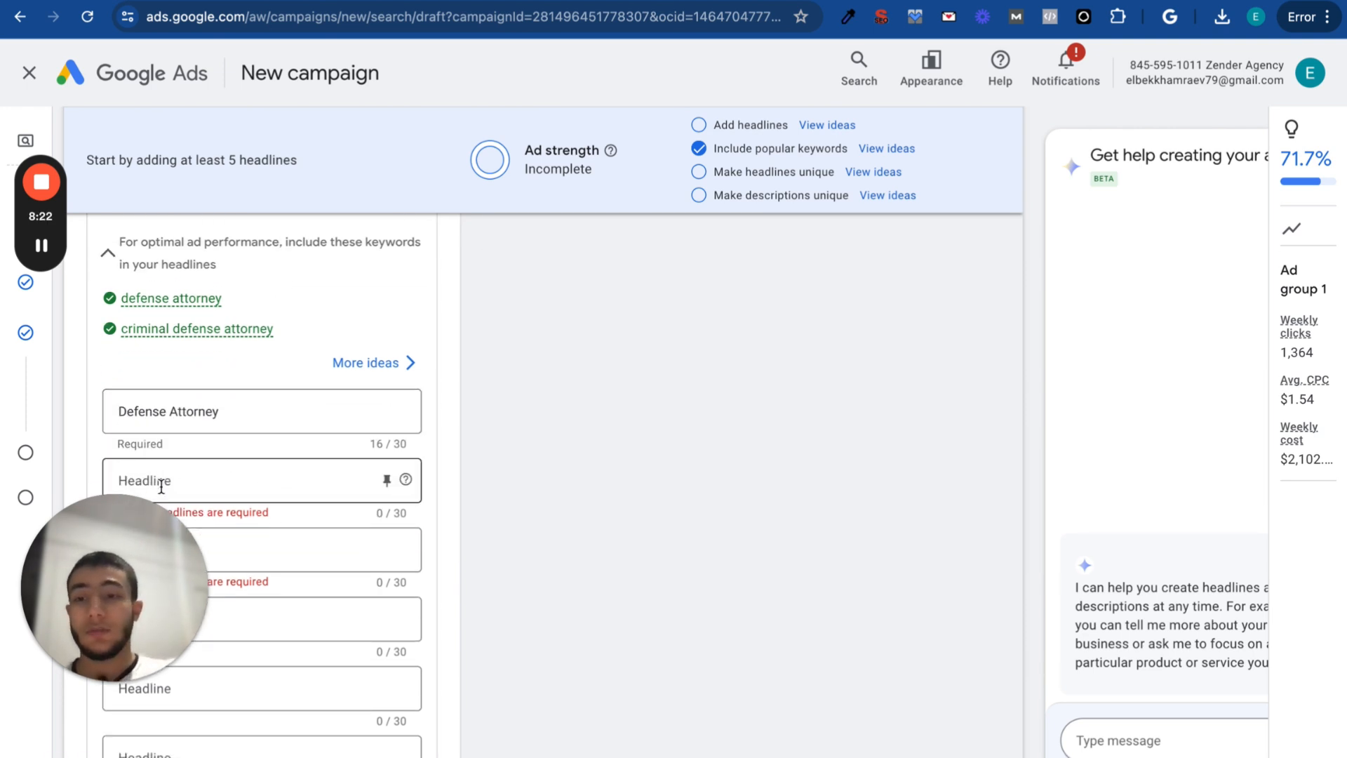
# Enter "Criminal Defense Attorney" as the ad's second headline
pyautogui.click(190, 479)
pyautogui.write('C')
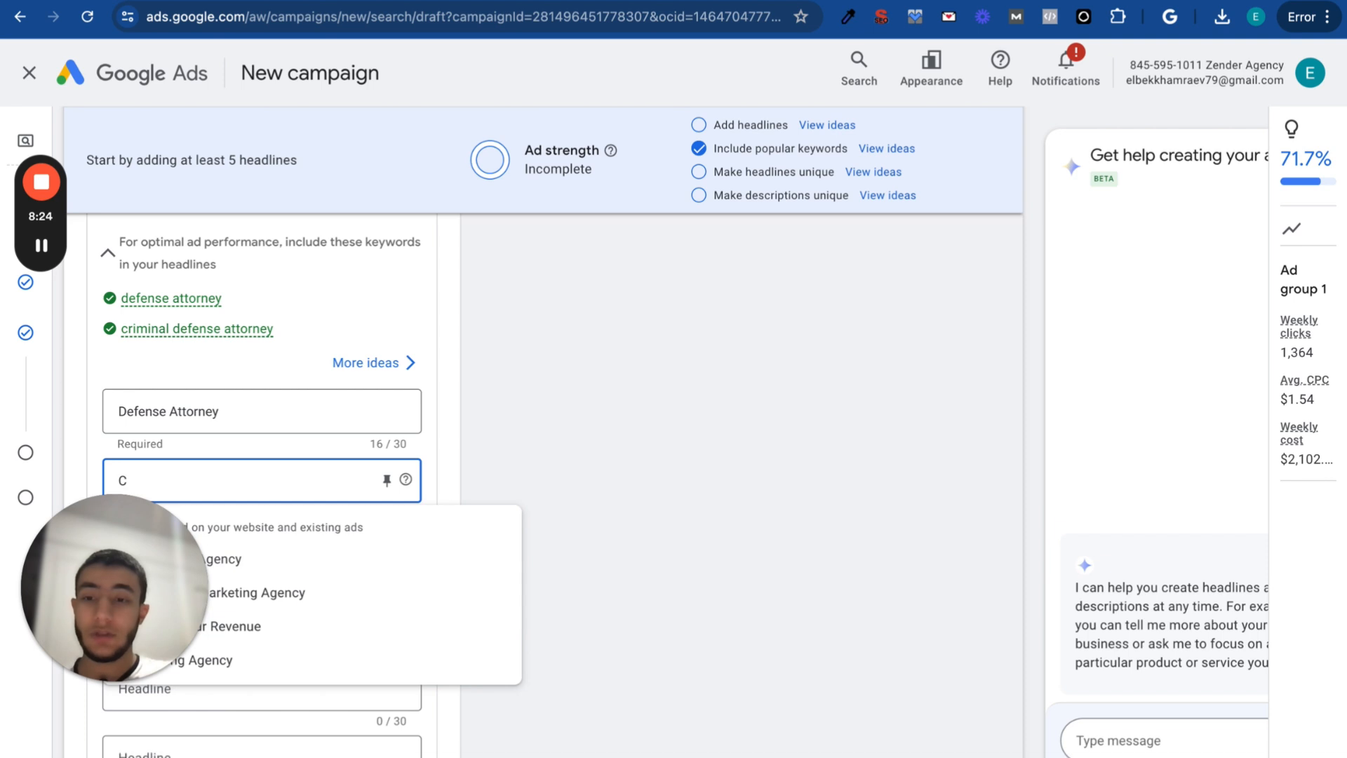
pyautogui.write('riminal D')
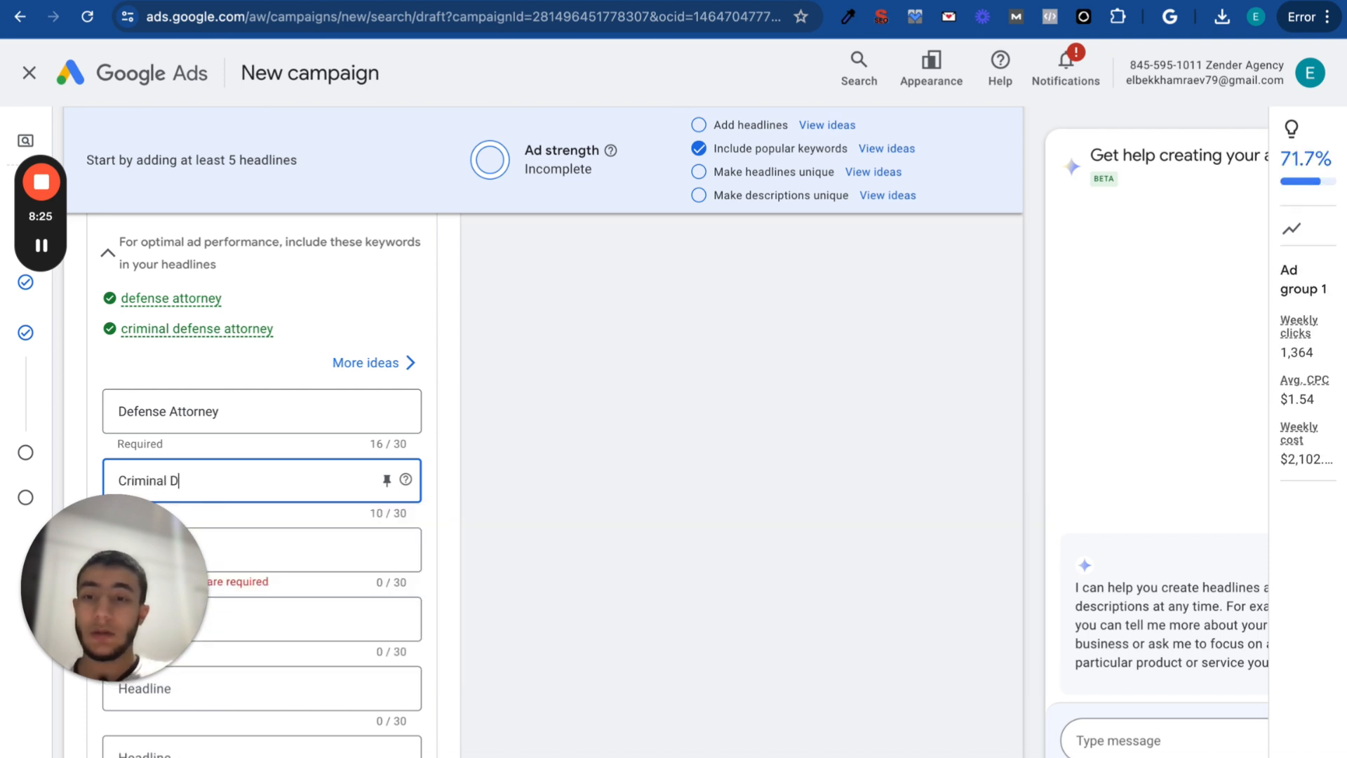
pyautogui.write('efense At')
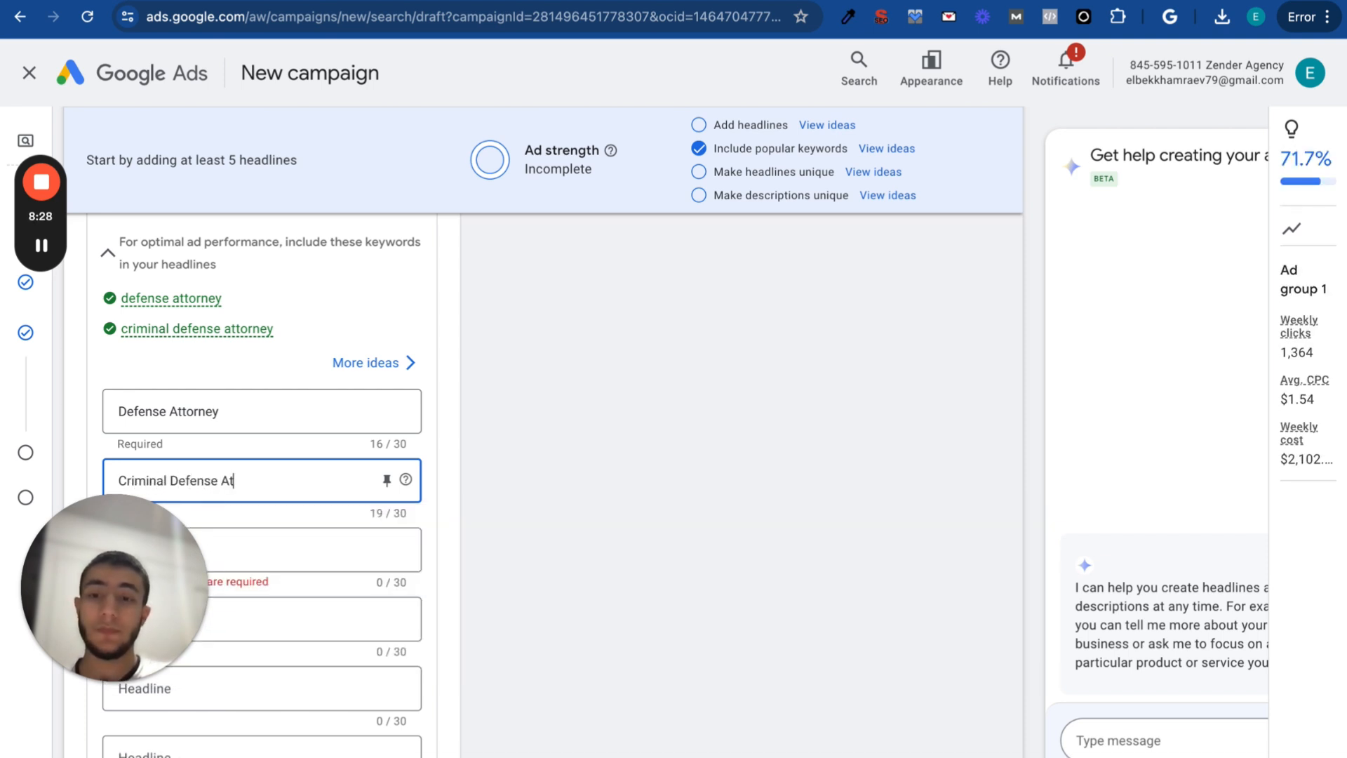
pyautogui.write('torney')
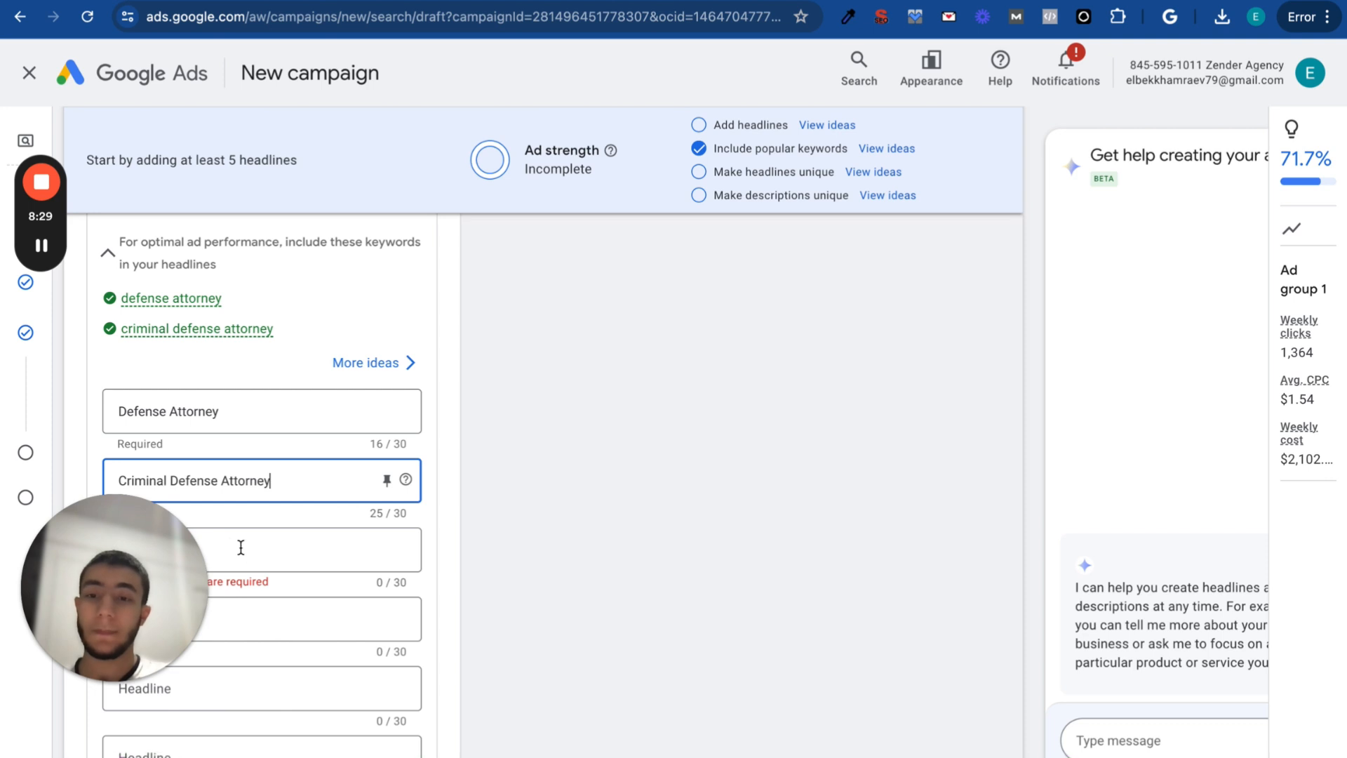
# Enter "Free Consultation" as the ad's third headline
pyautogui.scroll(-3, 252, 523)
pyautogui.click(273, 372)
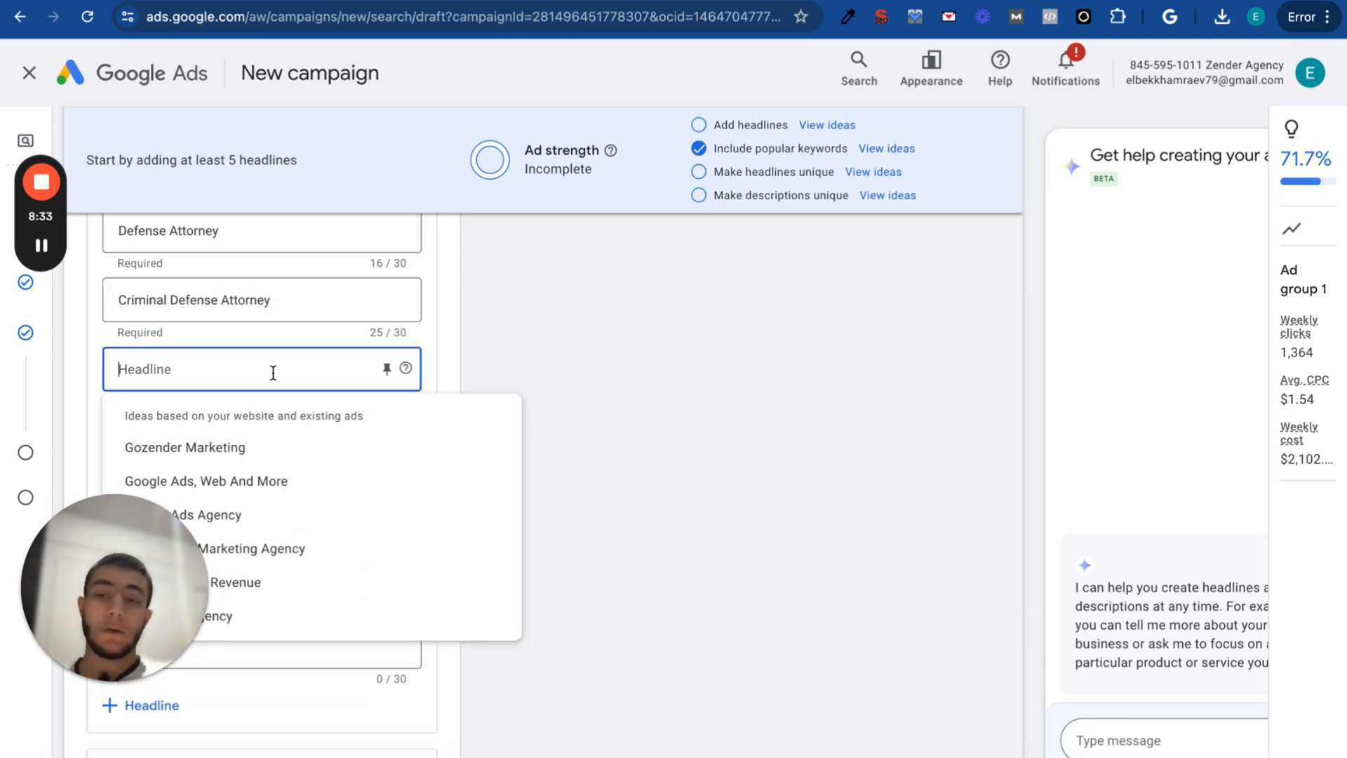
pyautogui.write('Fre')
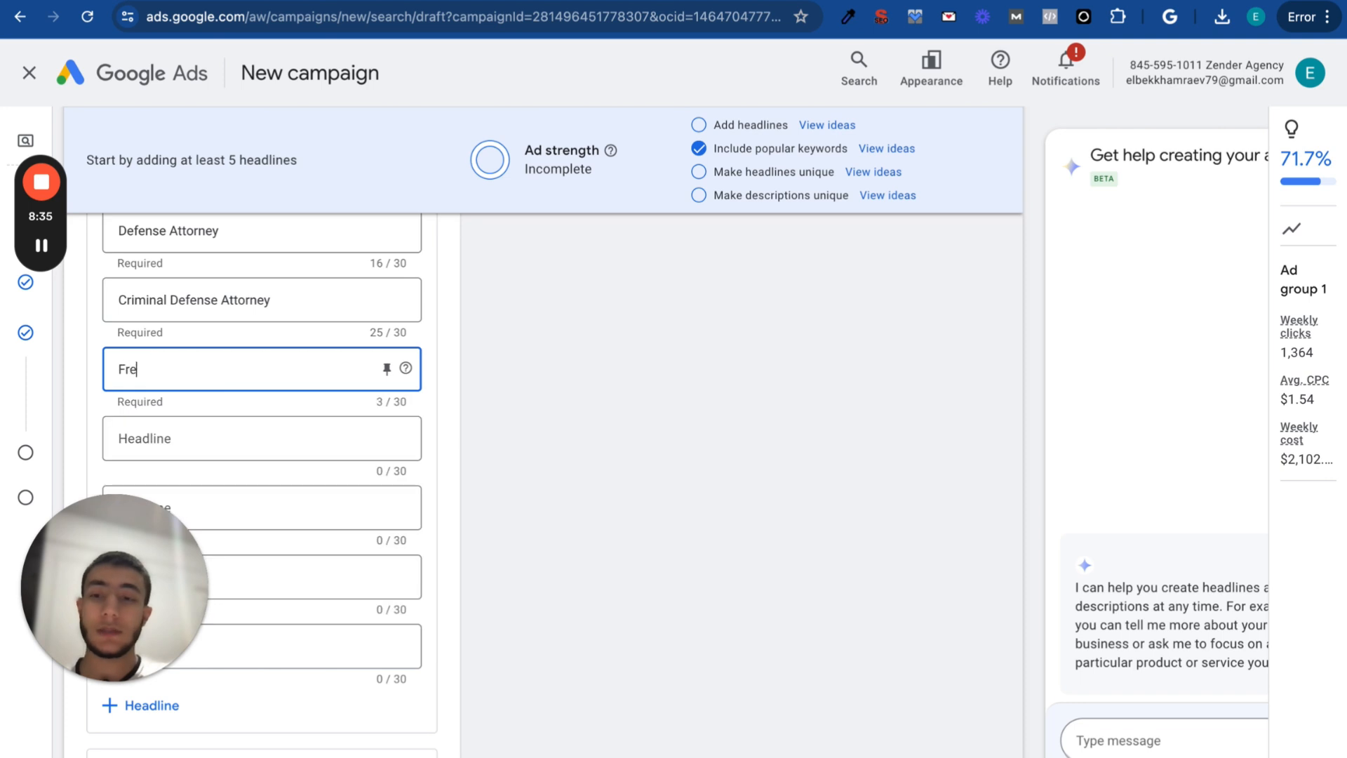
pyautogui.write('e Consultation')
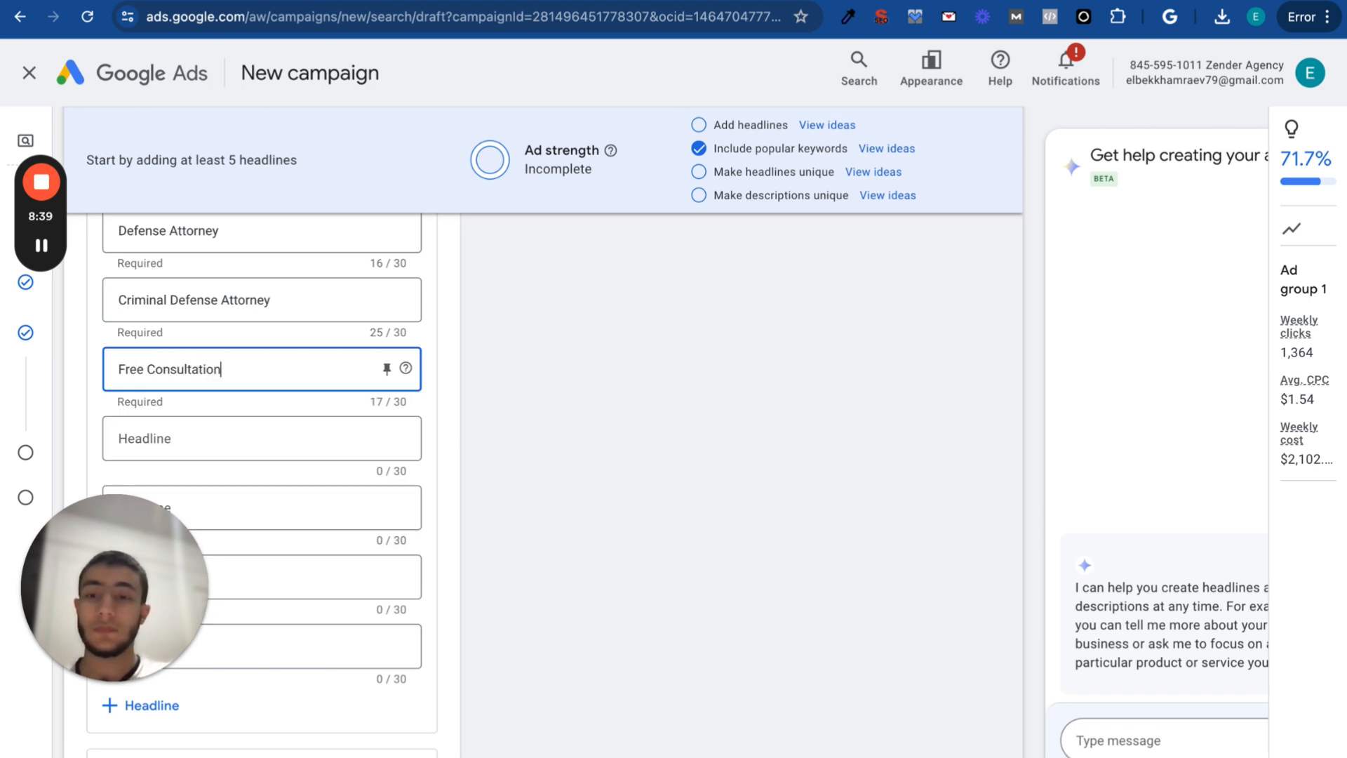
# Fill the two descriptions with the suggestions "We Believe That Our Value Is To Increase Your Revenue" and "Top Marketing Agency In New York"
pyautogui.scroll(-5, 314, 505)
pyautogui.click(315, 501)
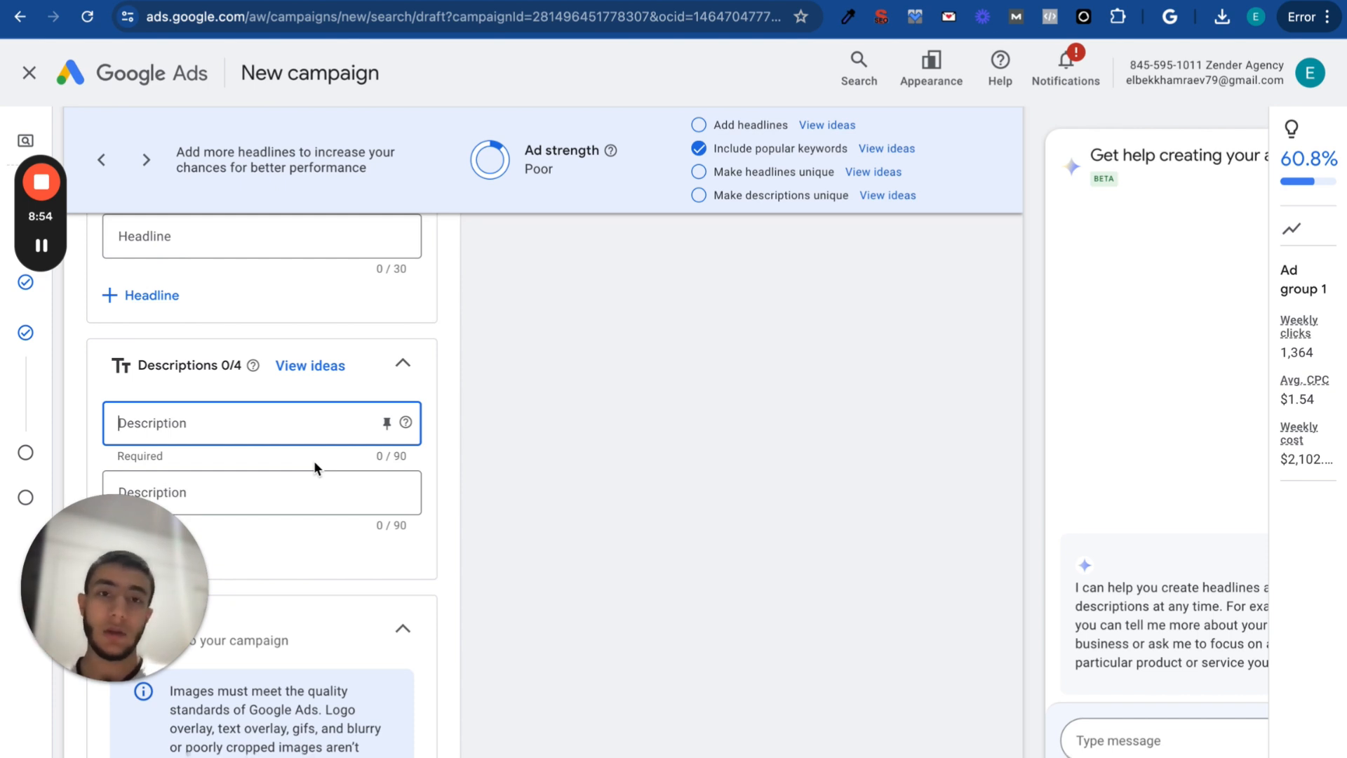
pyautogui.scroll(1, 314, 461)
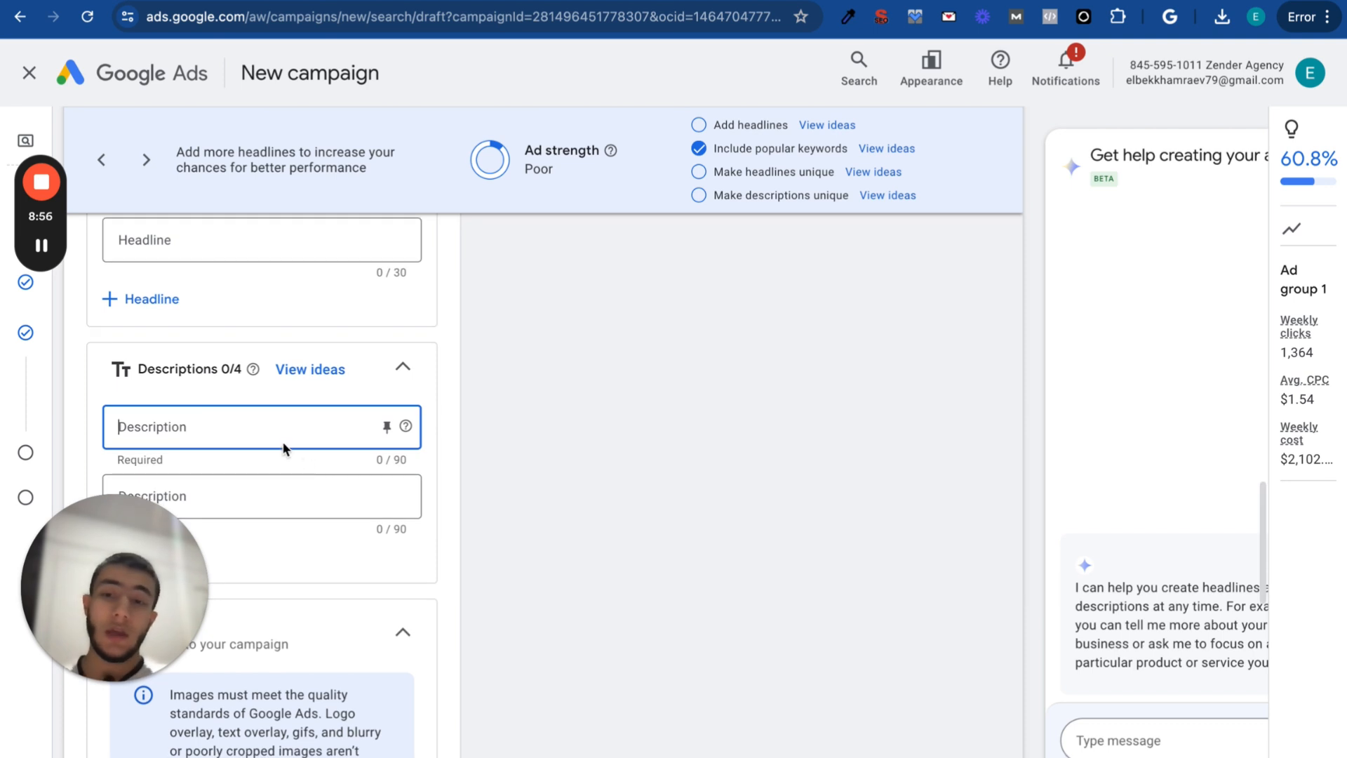
pyautogui.click(321, 435)
pyautogui.click(318, 511)
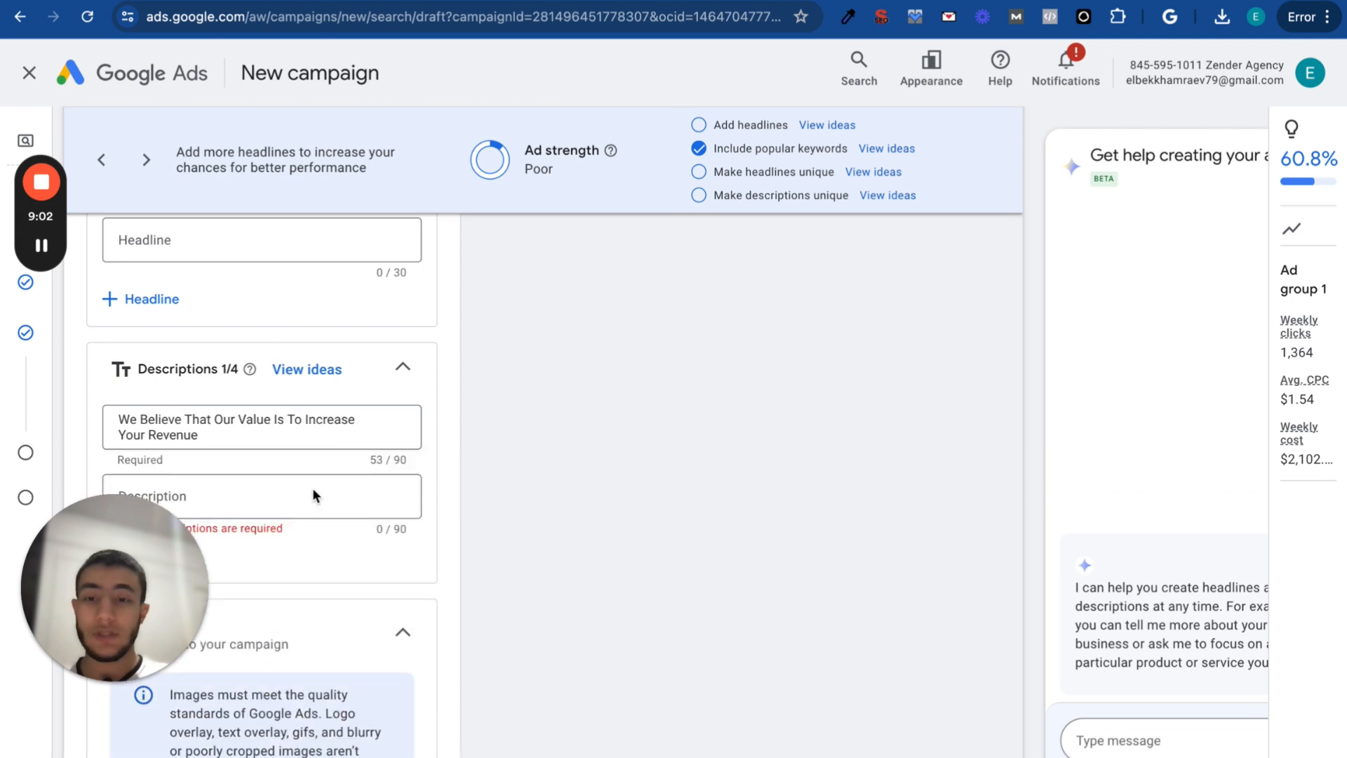
pyautogui.click(313, 494)
pyautogui.click(310, 587)
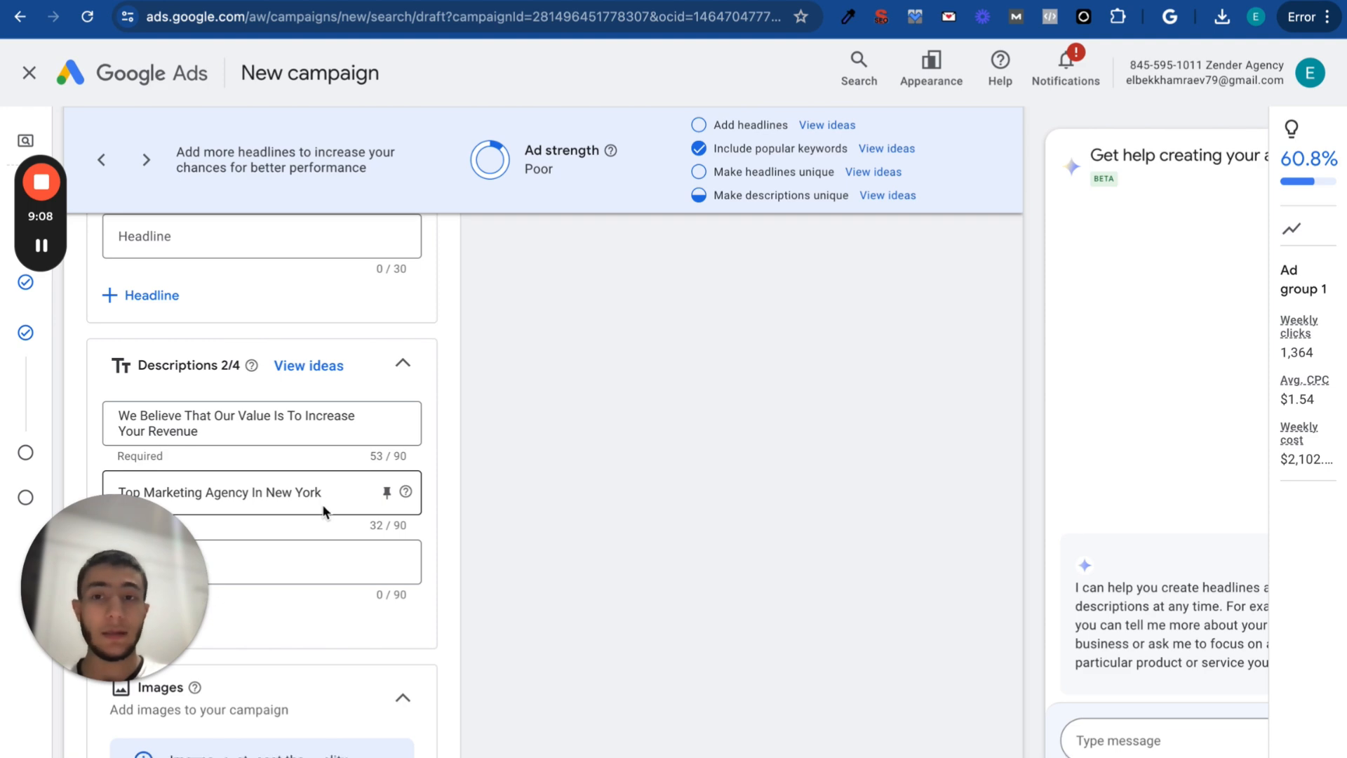
# Review the ad group's keywords, the ad preview, the display path and the call asset
pyautogui.scroll(10, 376, 413)
pyautogui.scroll(10, 367, 407)
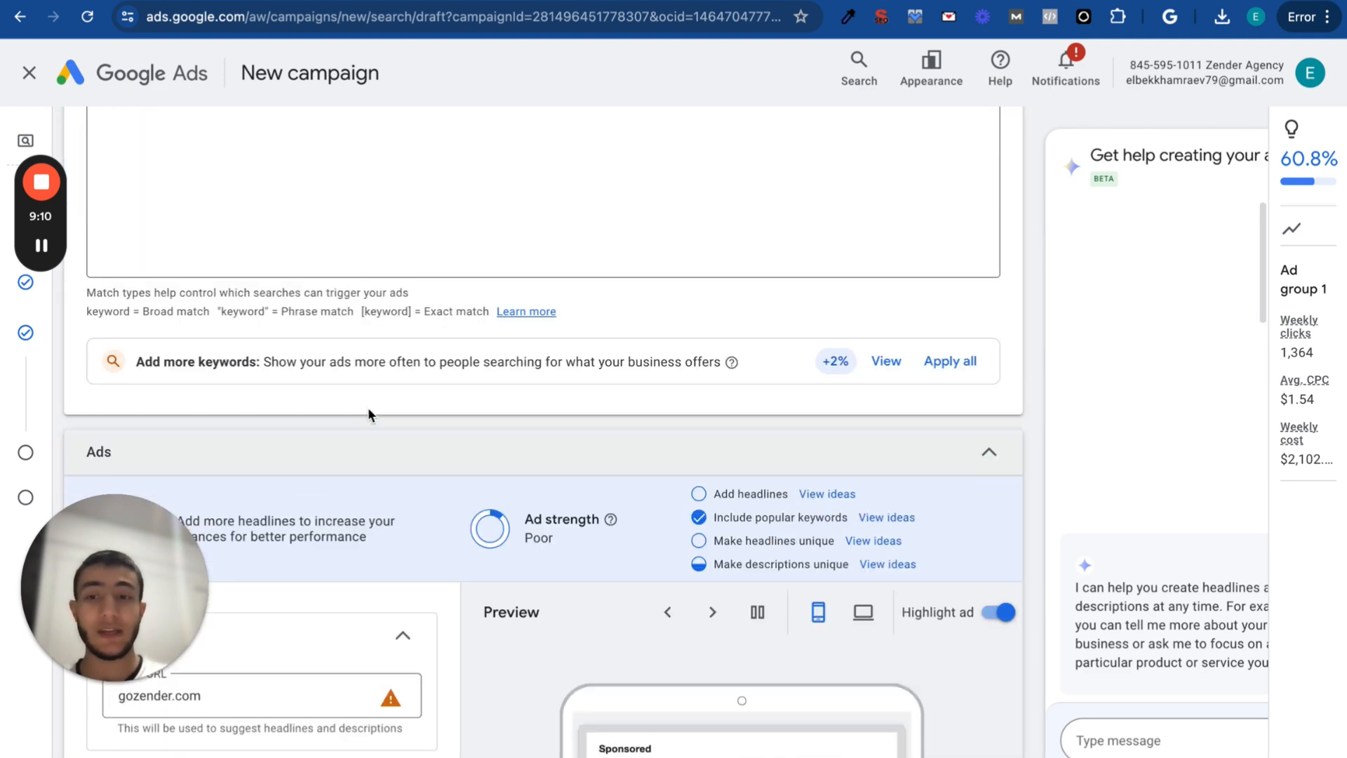
pyautogui.scroll(-2, 351, 598)
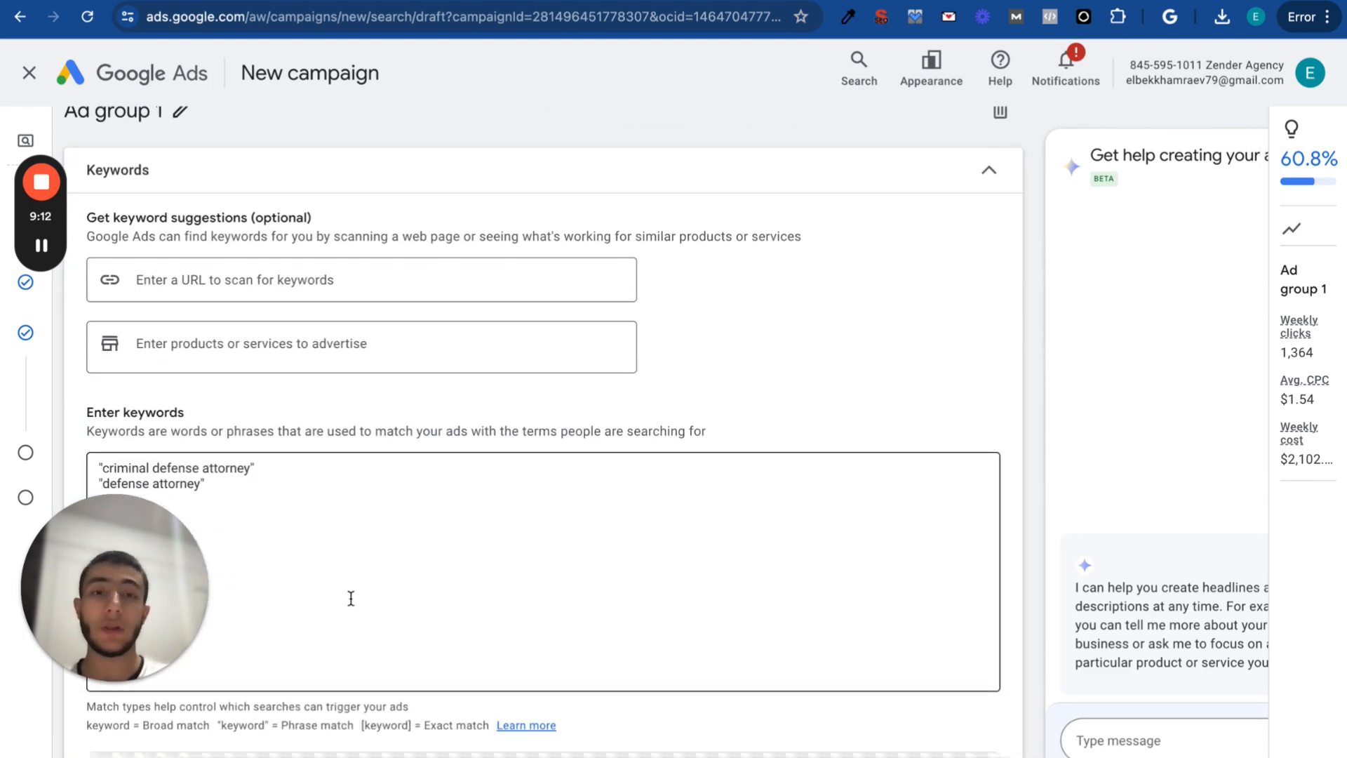
pyautogui.scroll(-4, 351, 598)
pyautogui.scroll(-10, 353, 605)
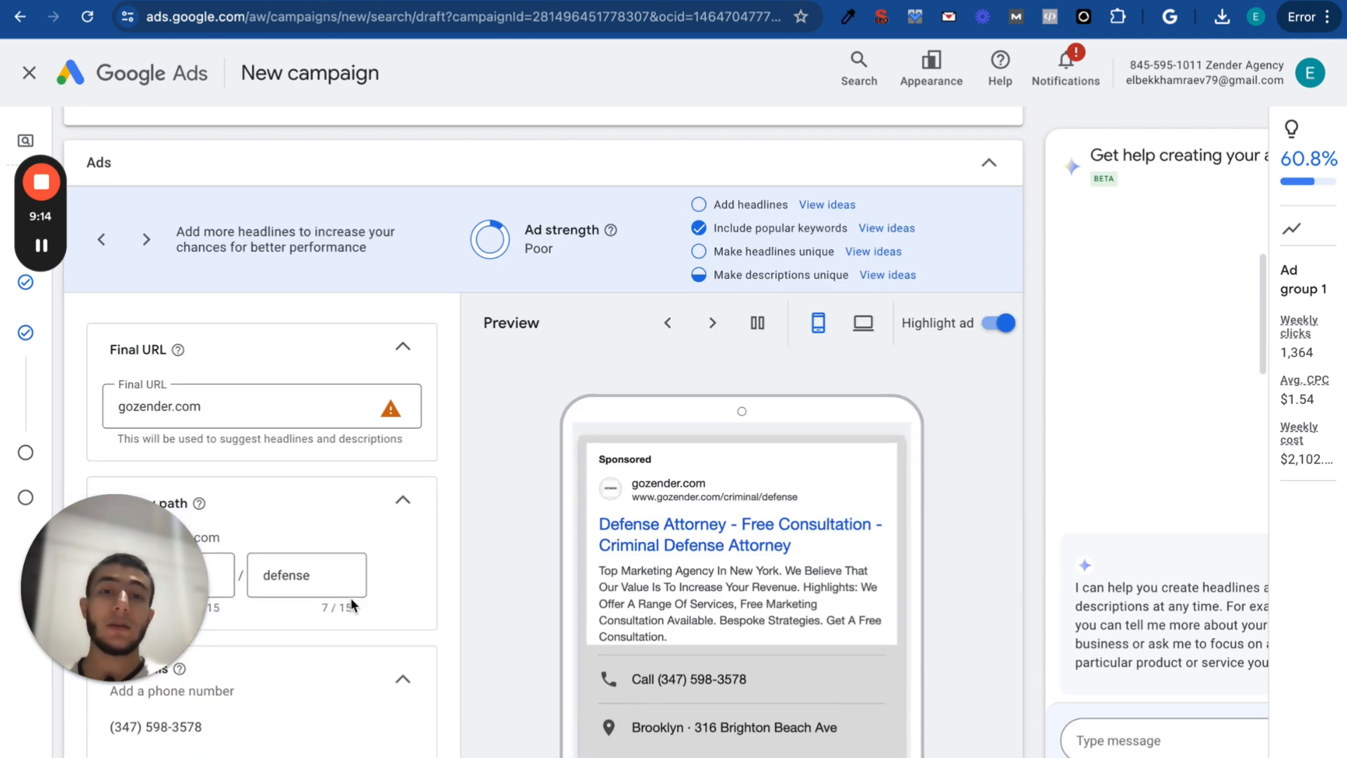
pyautogui.scroll(-5, 353, 604)
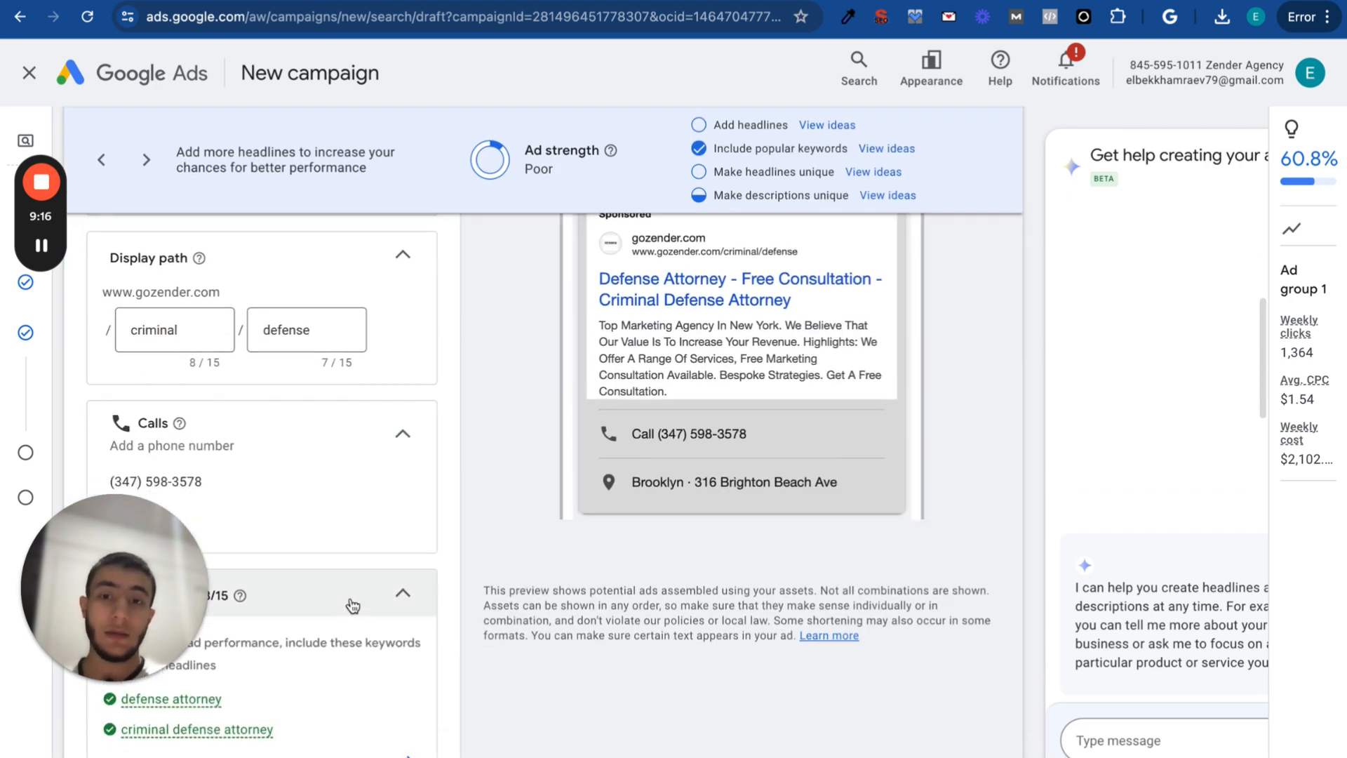
# Review the ad's images, business name and business logo sections, along with its headlines and preview
pyautogui.scroll(-4, 351, 599)
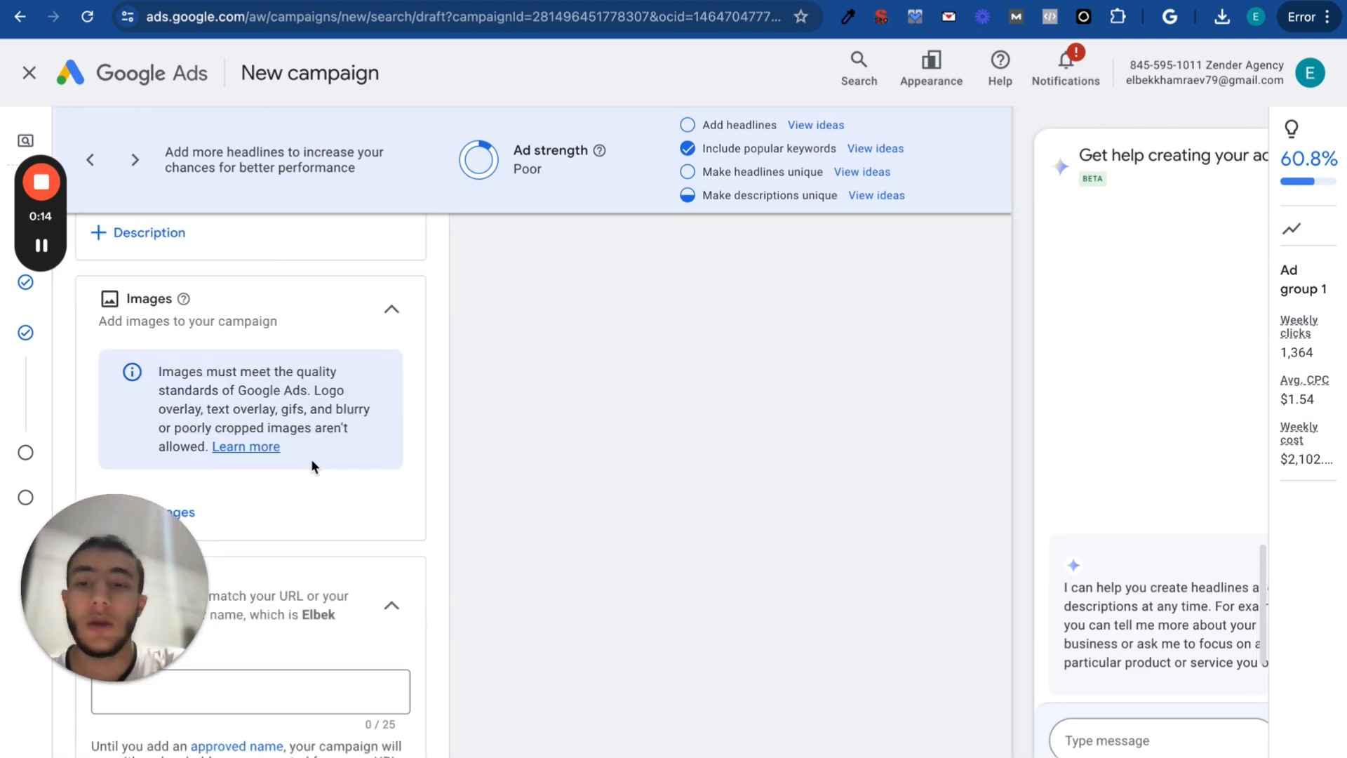
pyautogui.scroll(1, 311, 461)
pyautogui.scroll(-1, 310, 460)
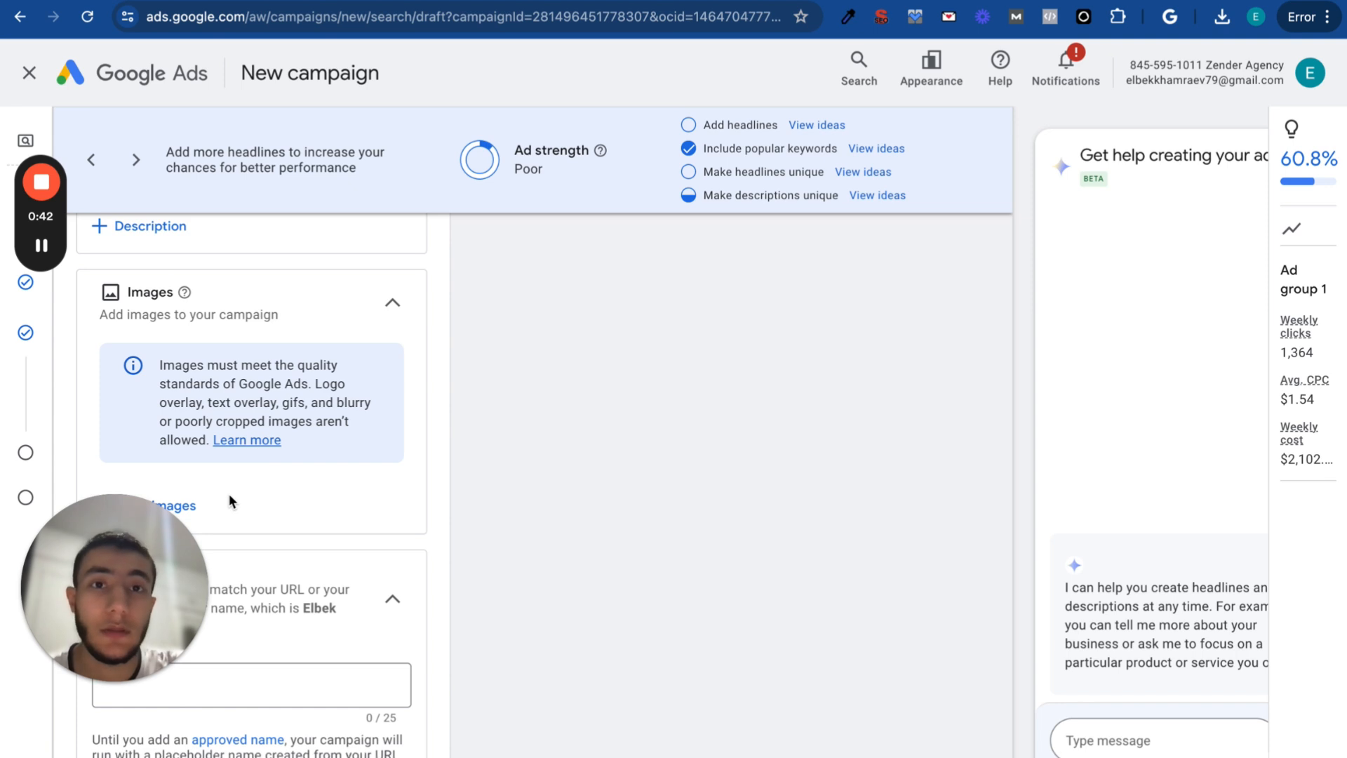
pyautogui.scroll(-3, 229, 496)
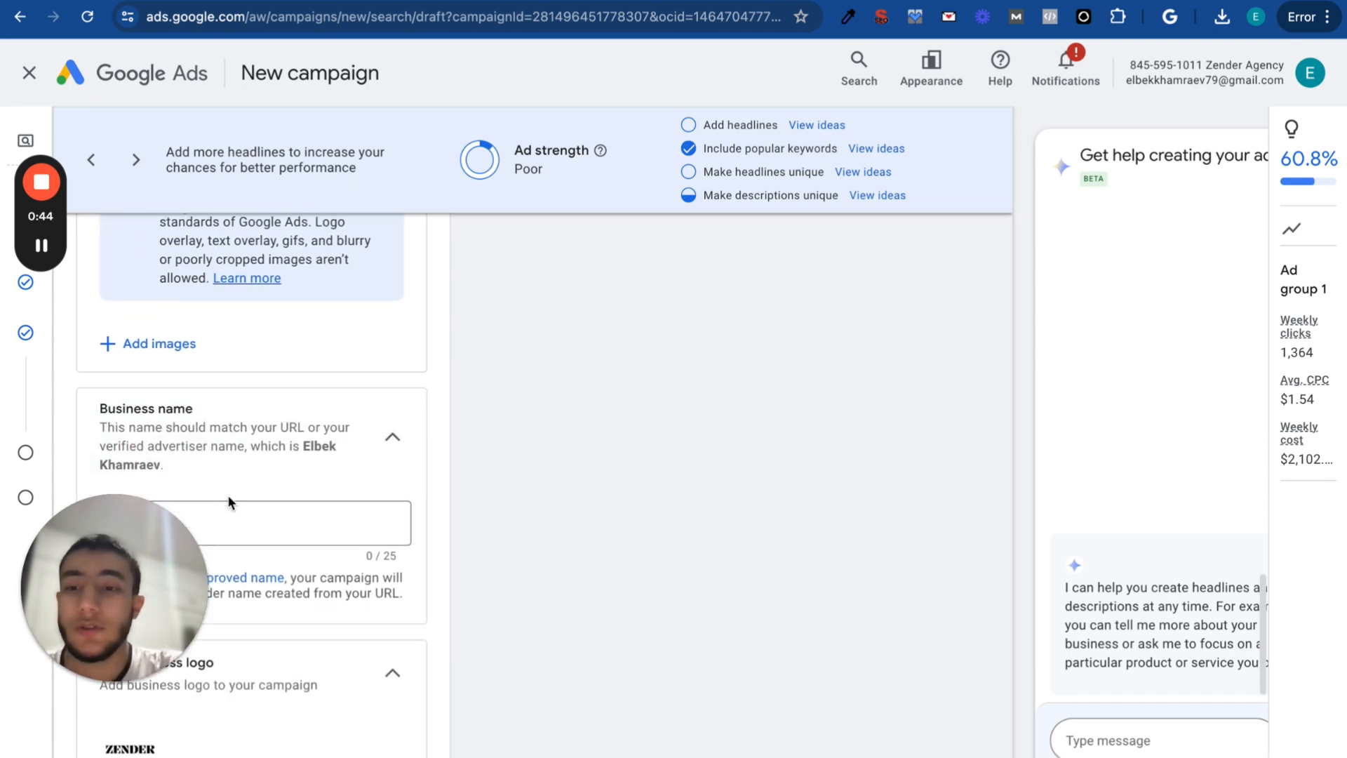
pyautogui.scroll(-1, 158, 427)
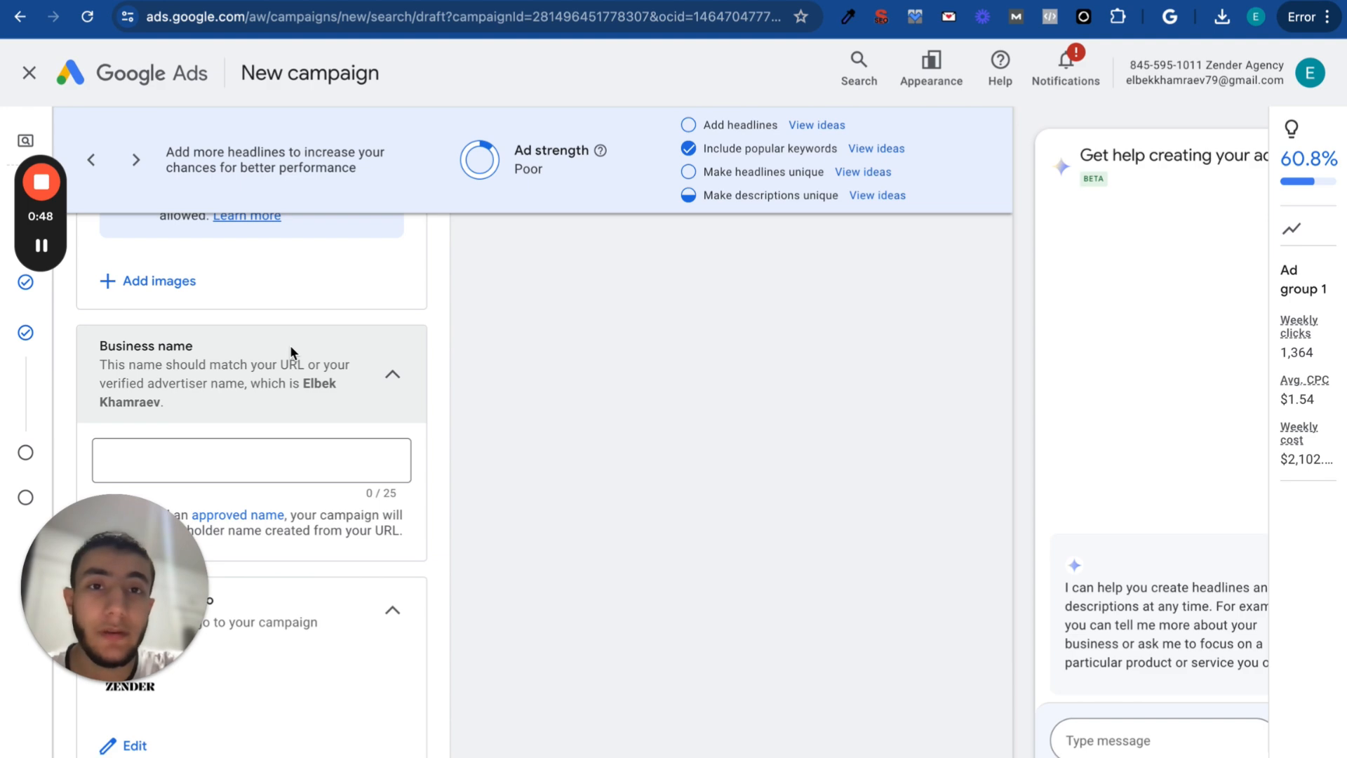
pyautogui.scroll(20, 322, 313)
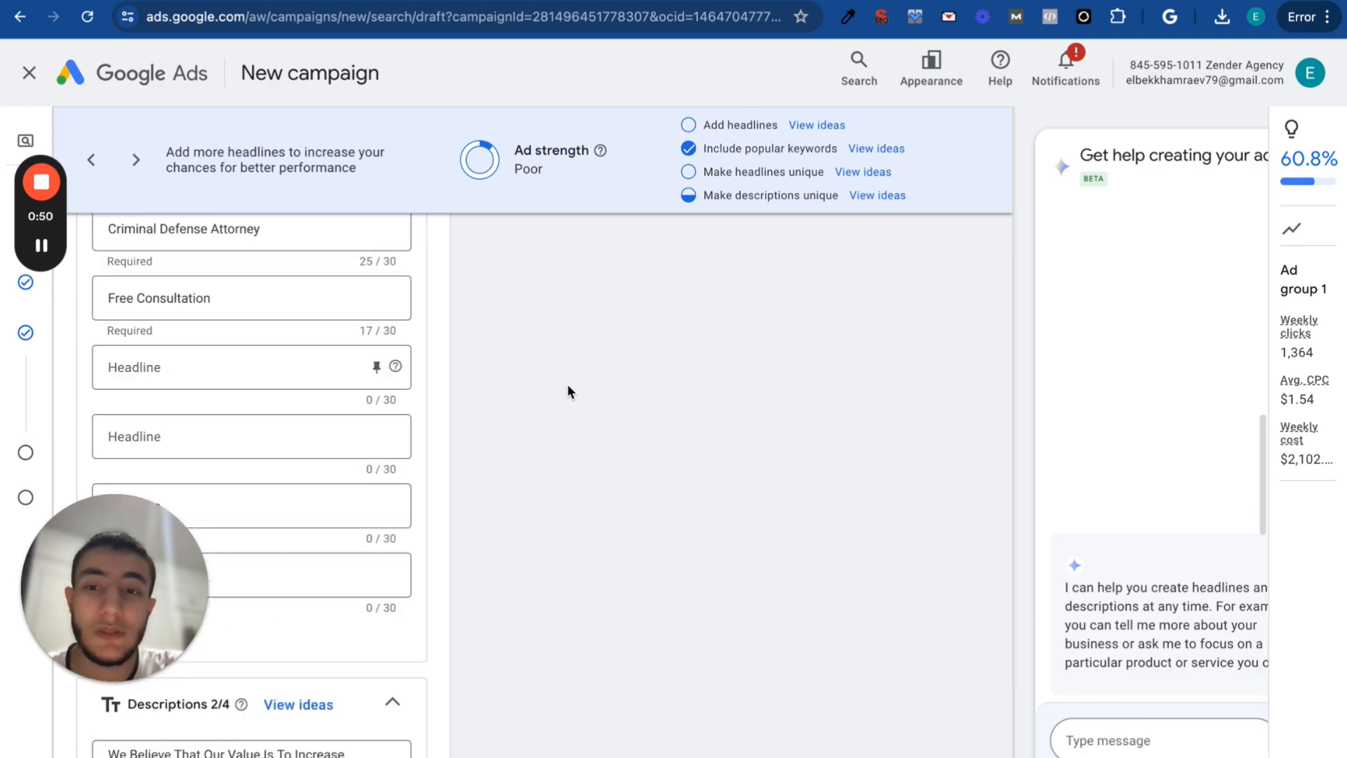
pyautogui.scroll(-15, 567, 384)
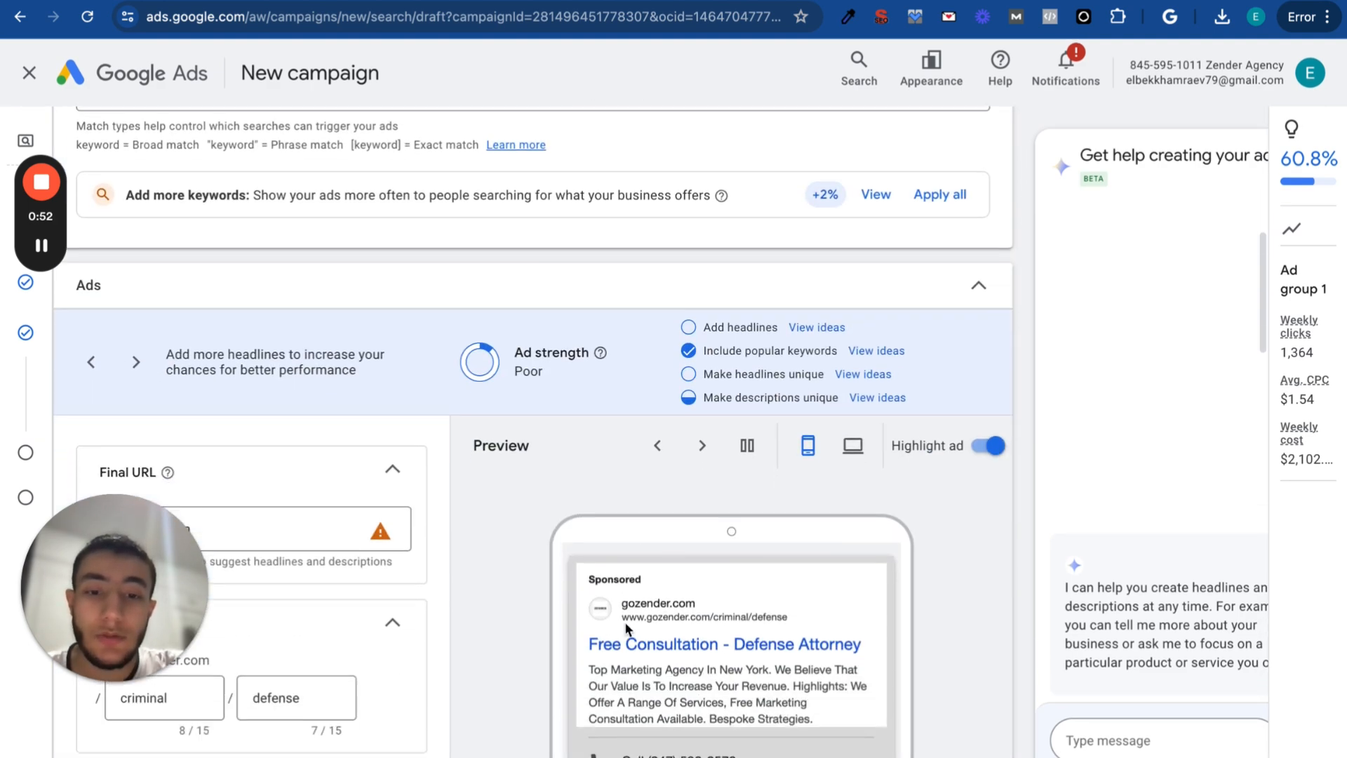
pyautogui.scroll(-8, 624, 622)
pyautogui.scroll(2, 626, 624)
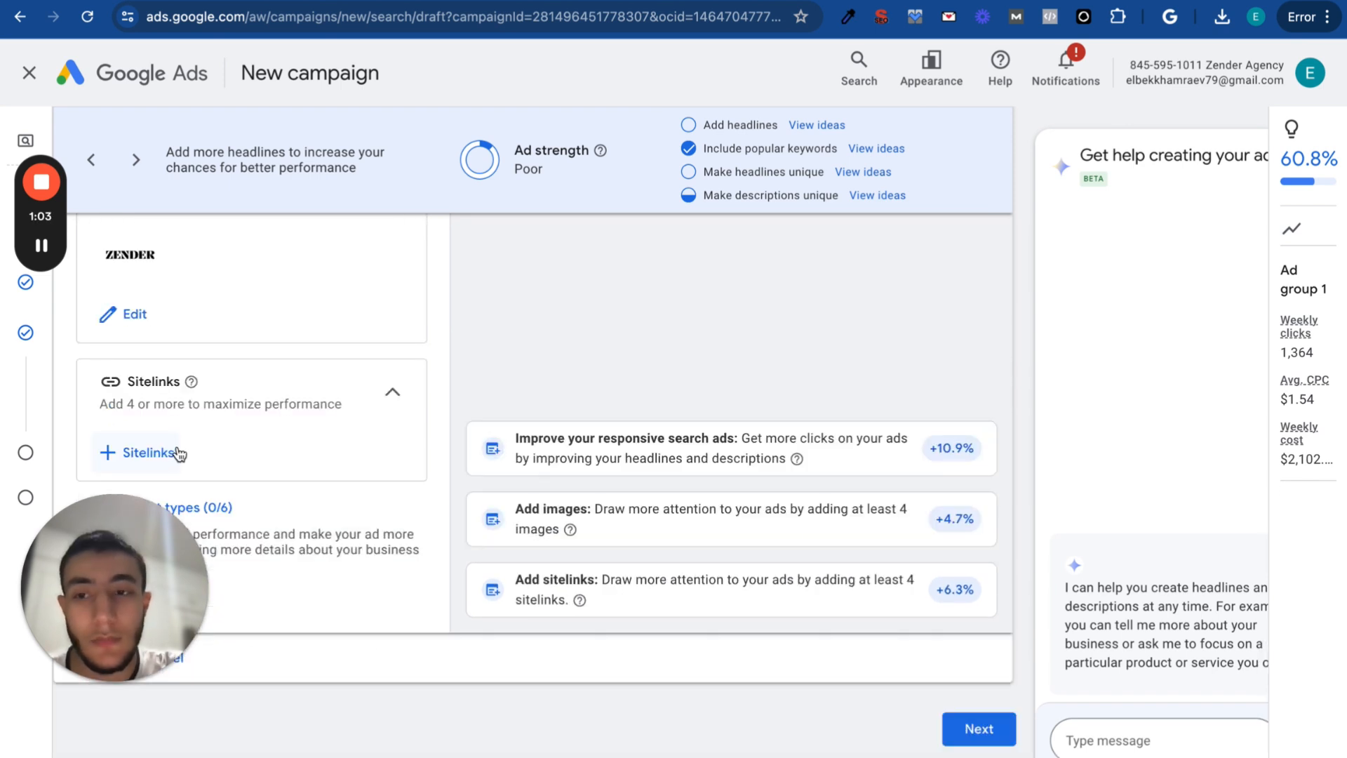
# Open the ad's sitelinks option and examine the sitelinks, business logo and additional asset sections
pyautogui.click(176, 452)
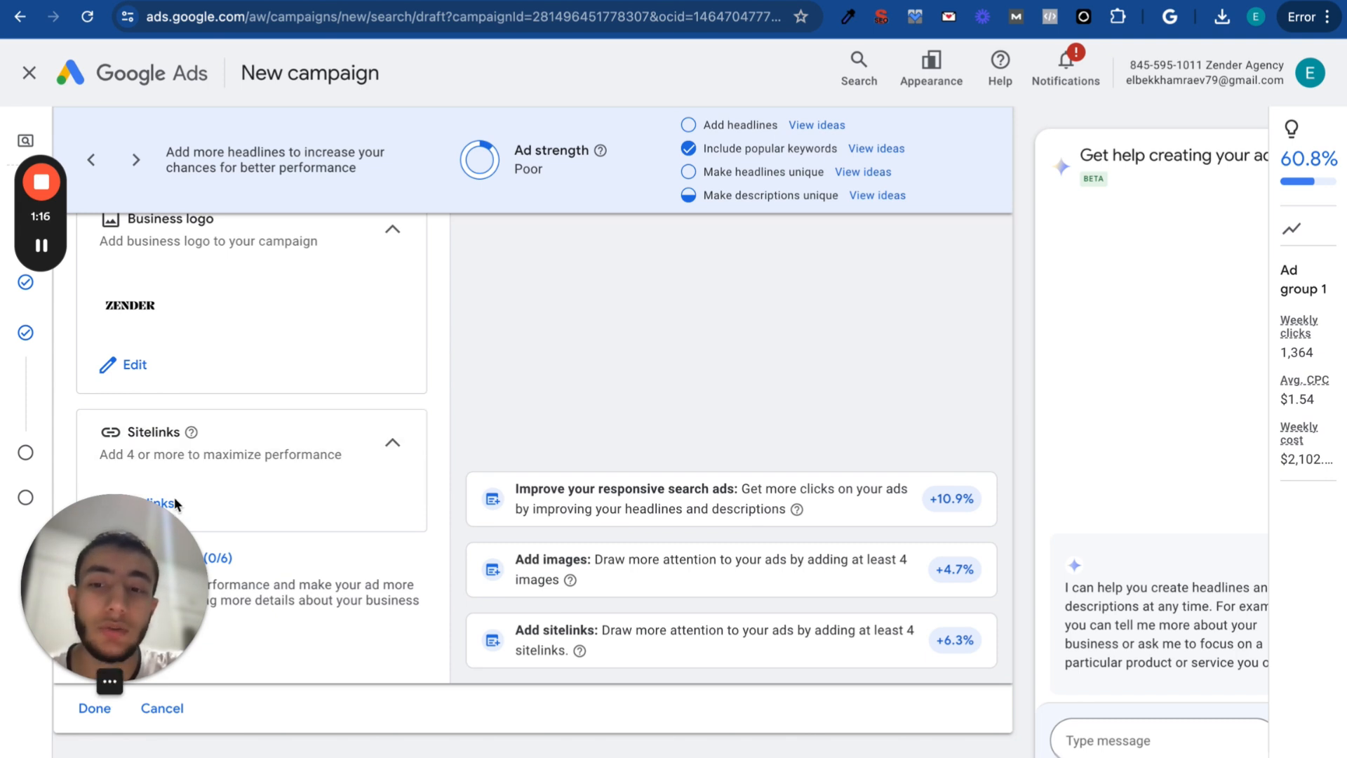
pyautogui.scroll(-1, 156, 500)
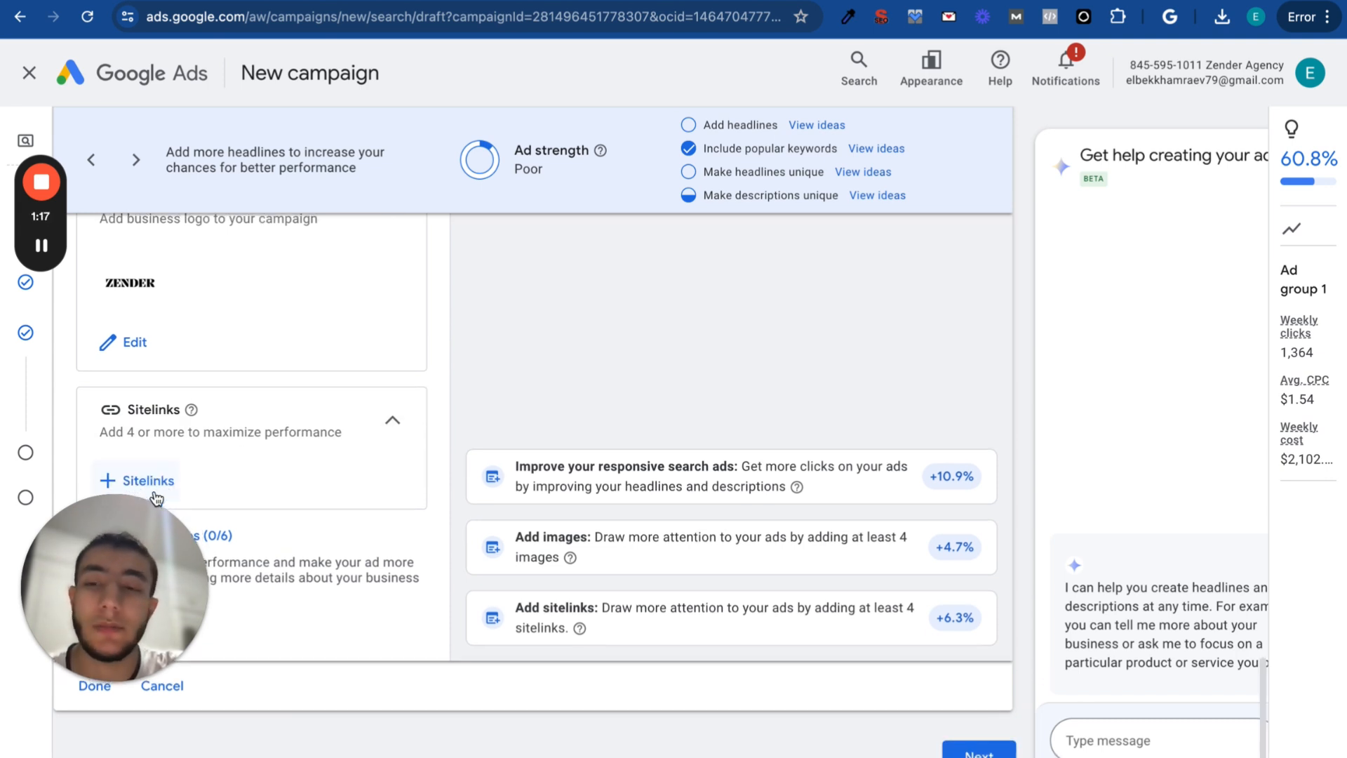
pyautogui.scroll(-1, 161, 483)
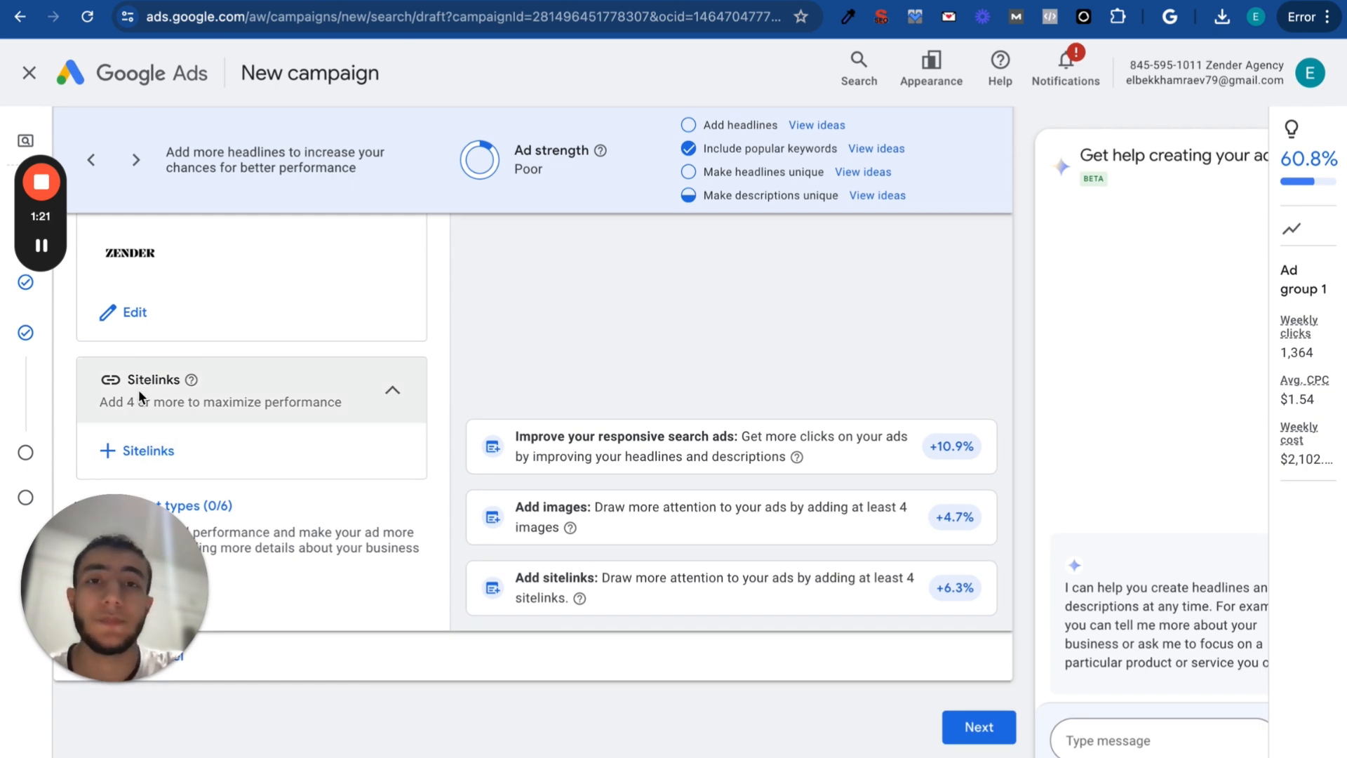
pyautogui.scroll(3, 140, 420)
pyautogui.scroll(1, 140, 422)
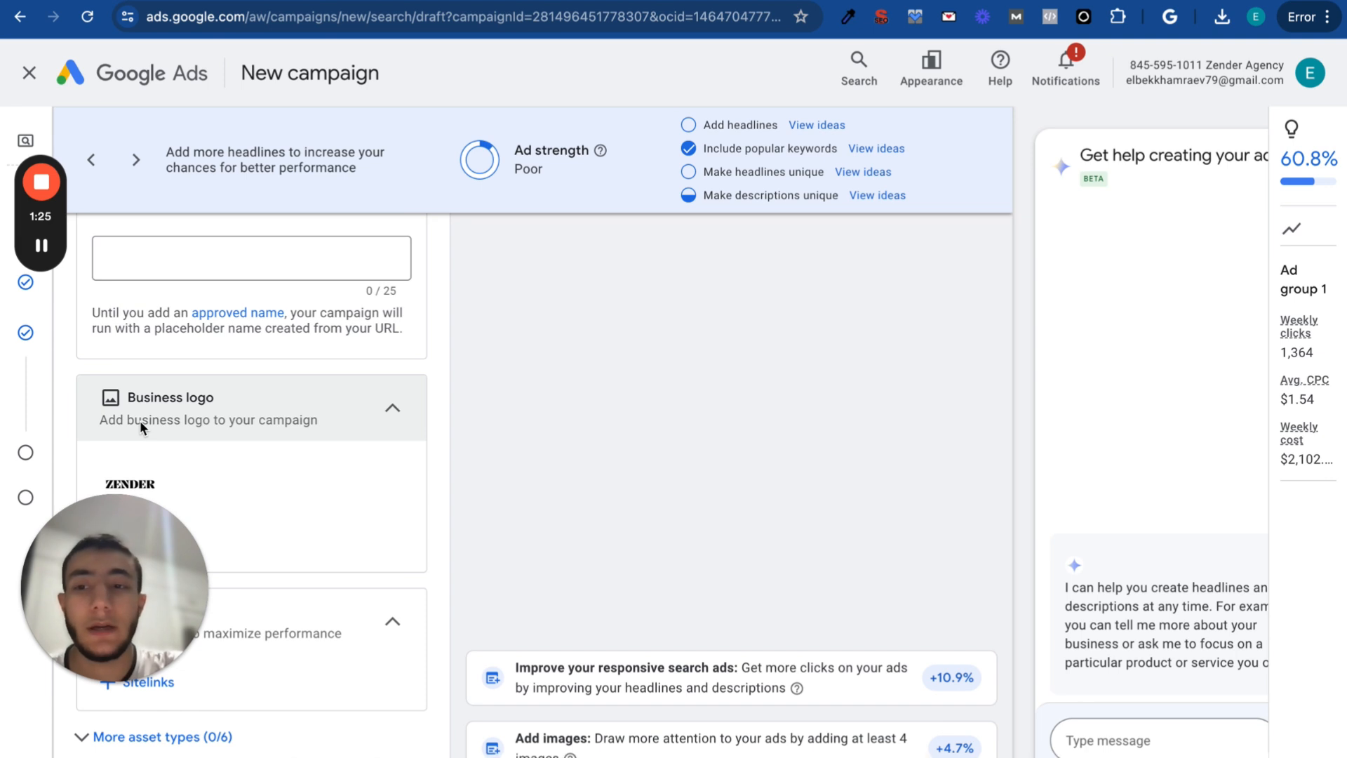
pyautogui.scroll(-1, 188, 469)
pyautogui.scroll(-1, 188, 466)
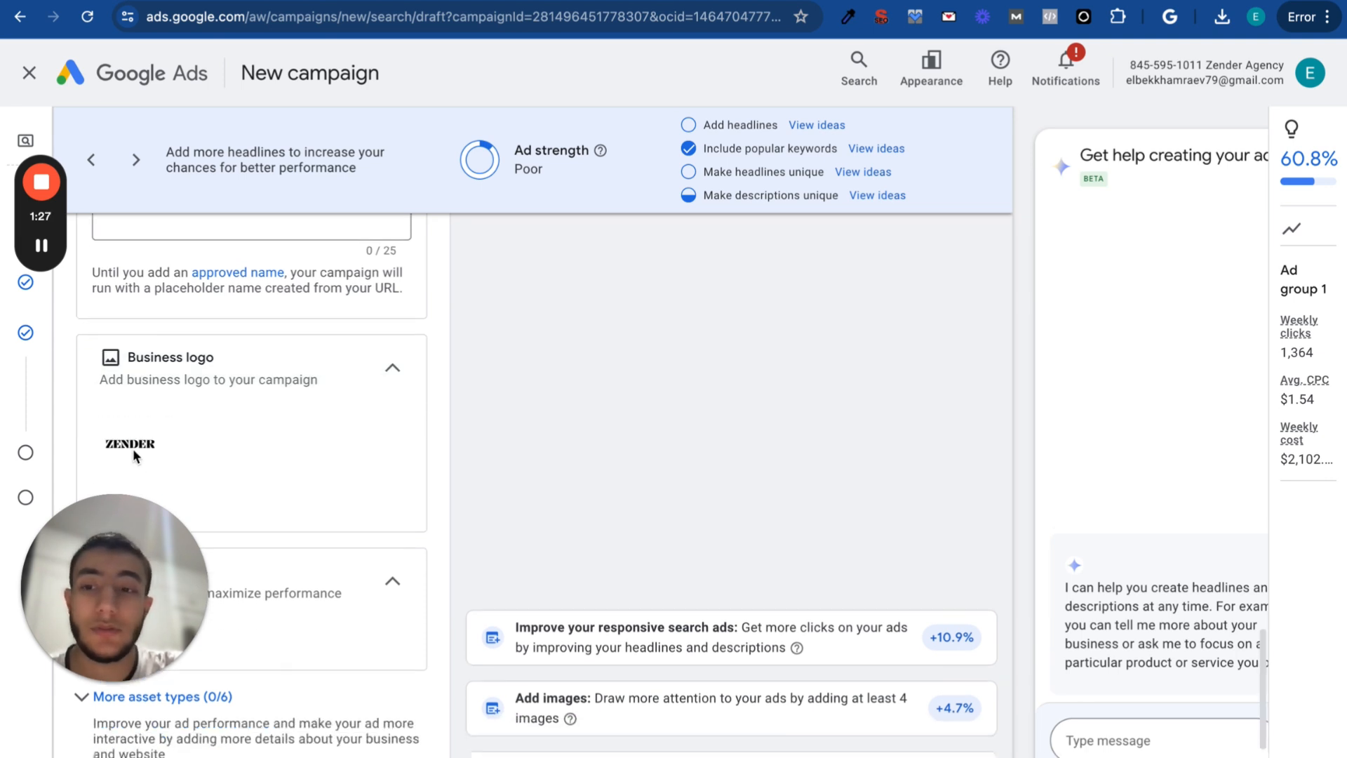
pyautogui.scroll(-3, 233, 537)
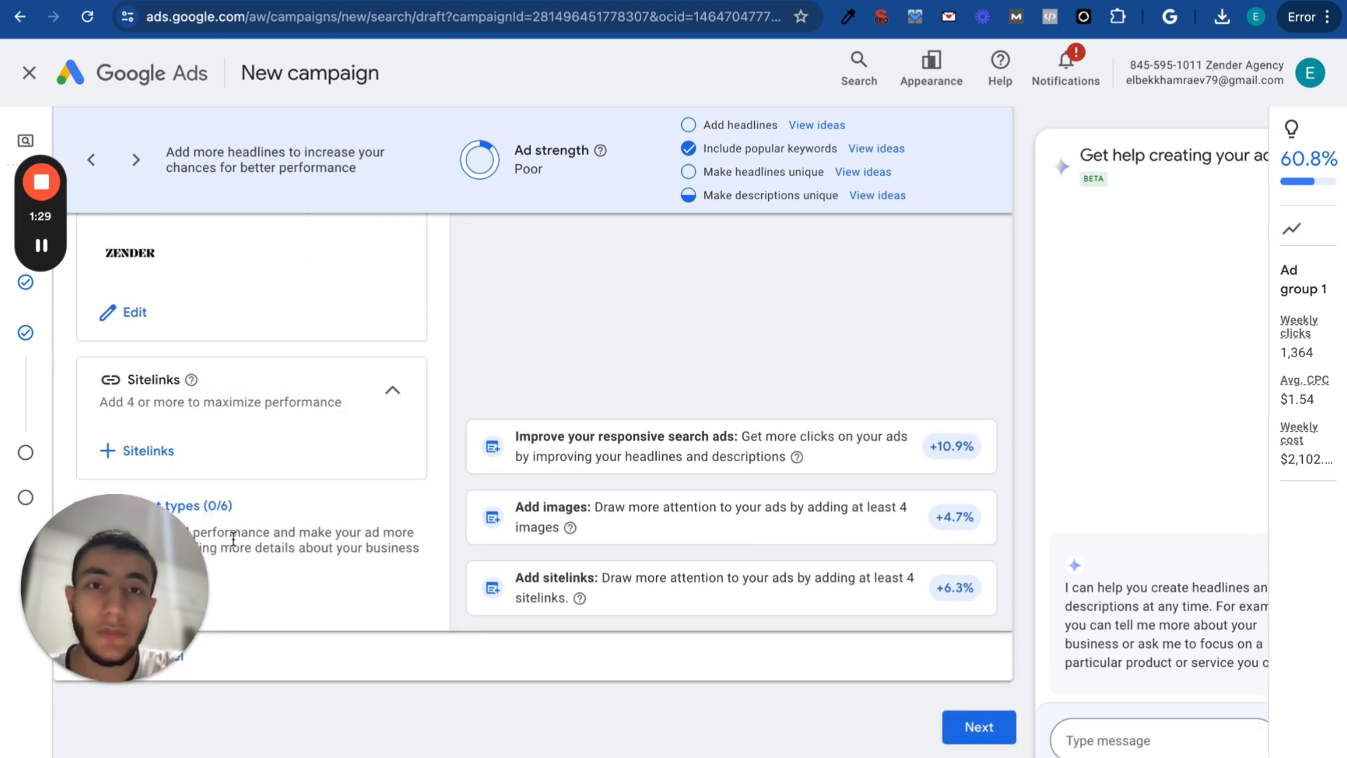
pyautogui.scroll(6, 233, 537)
pyautogui.scroll(-2, 233, 537)
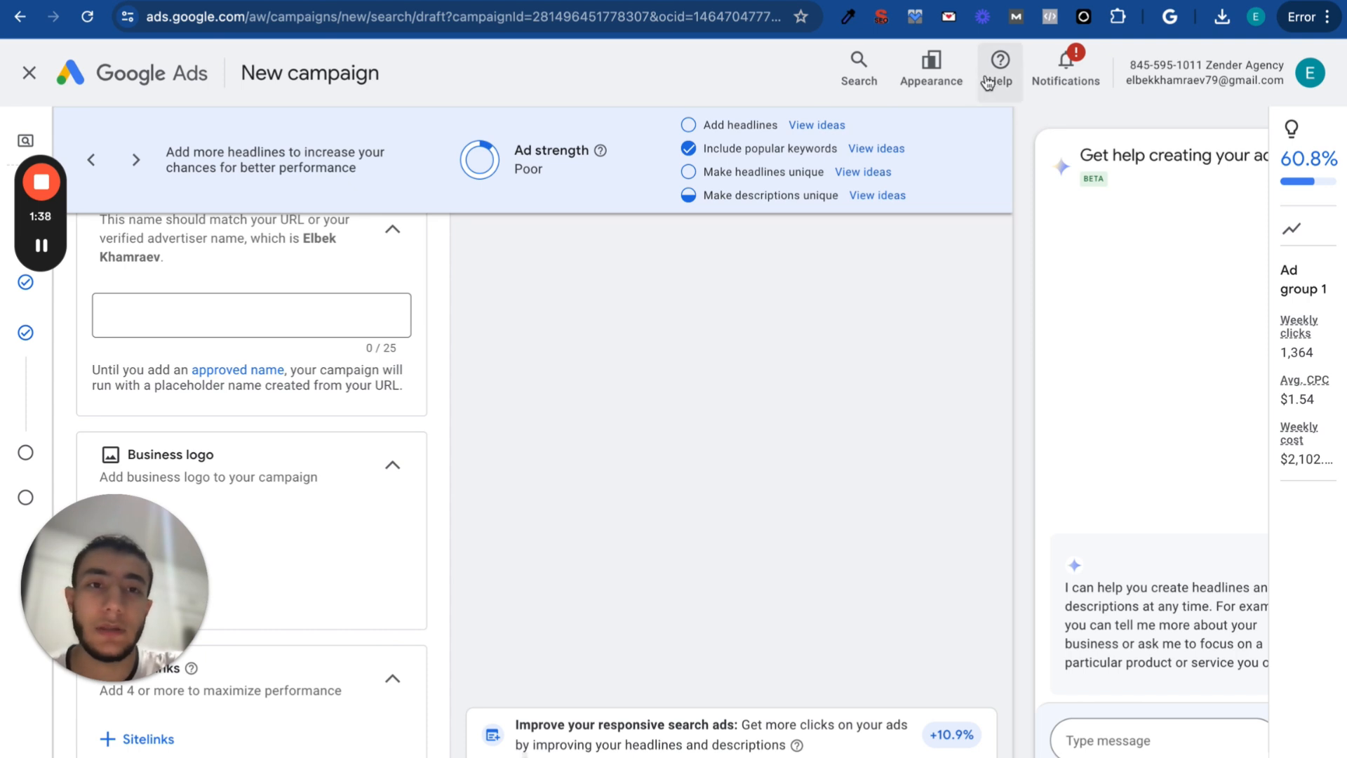
pyautogui.scroll(-4, 541, 439)
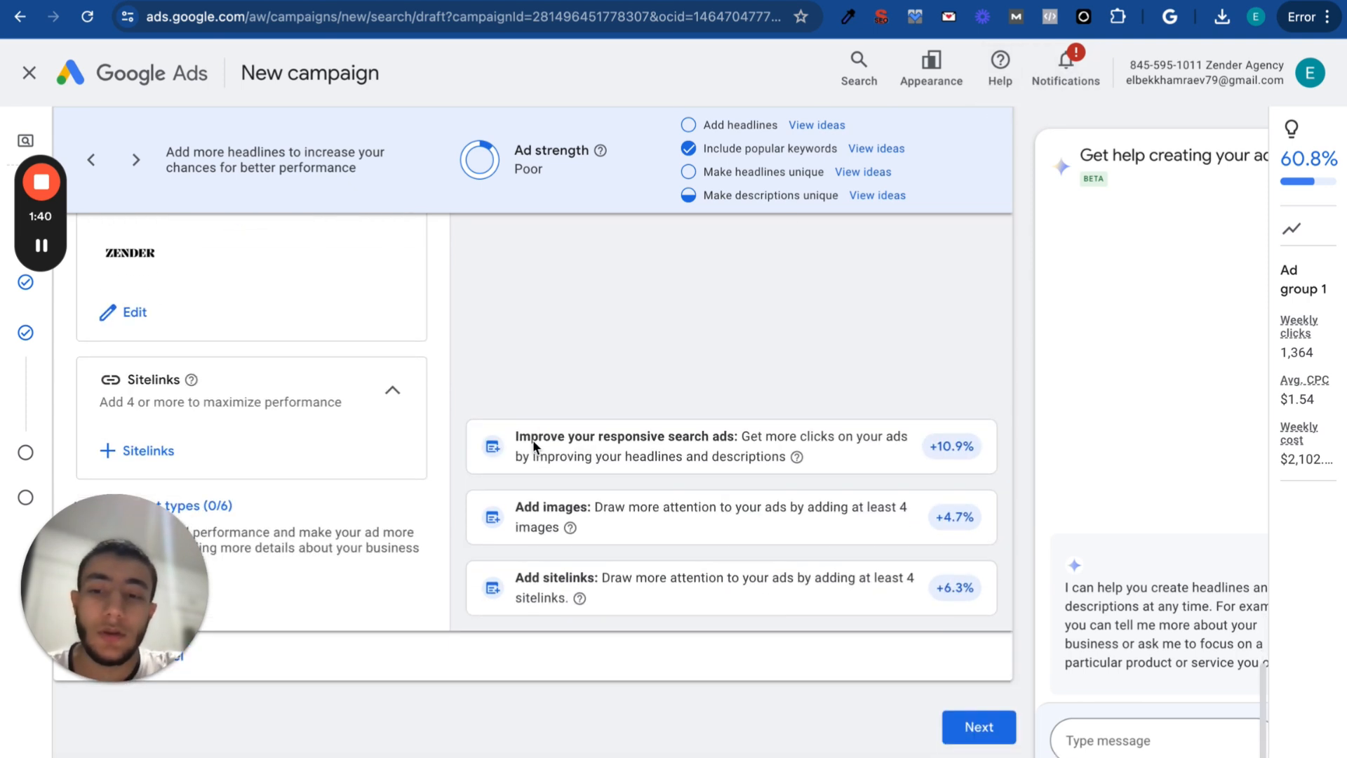
# Proceed to the campaign budget and set a custom average daily budget of $300
pyautogui.click(970, 721)
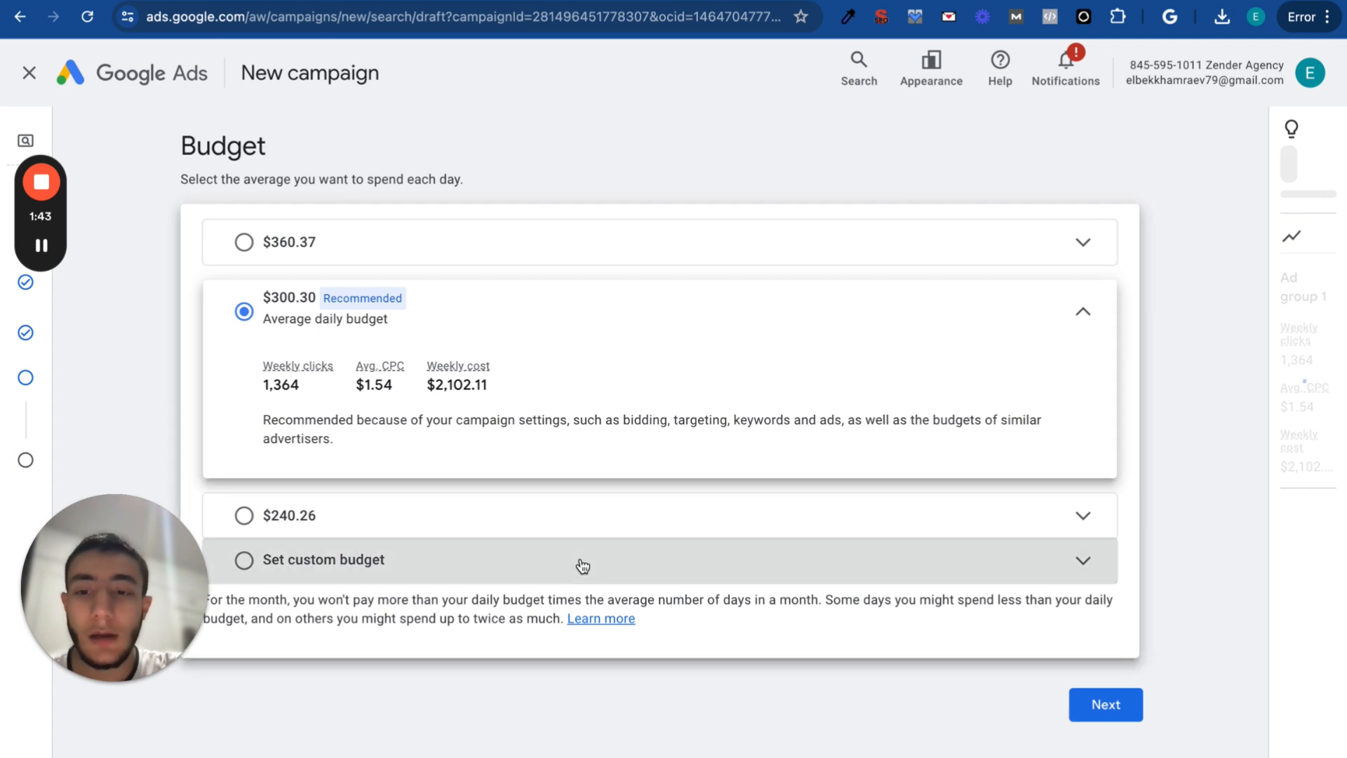
pyautogui.click(580, 559)
pyautogui.click(347, 472)
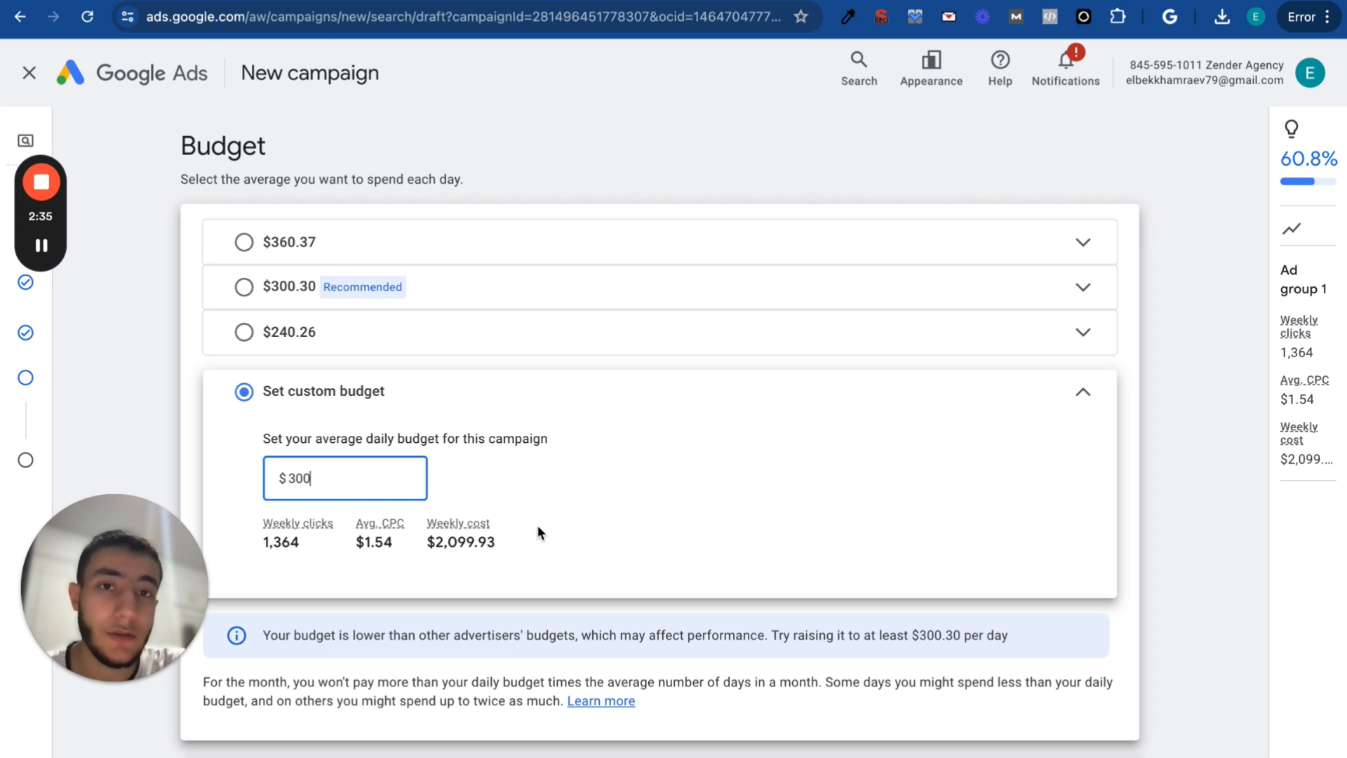
pyautogui.scroll(-1, 538, 525)
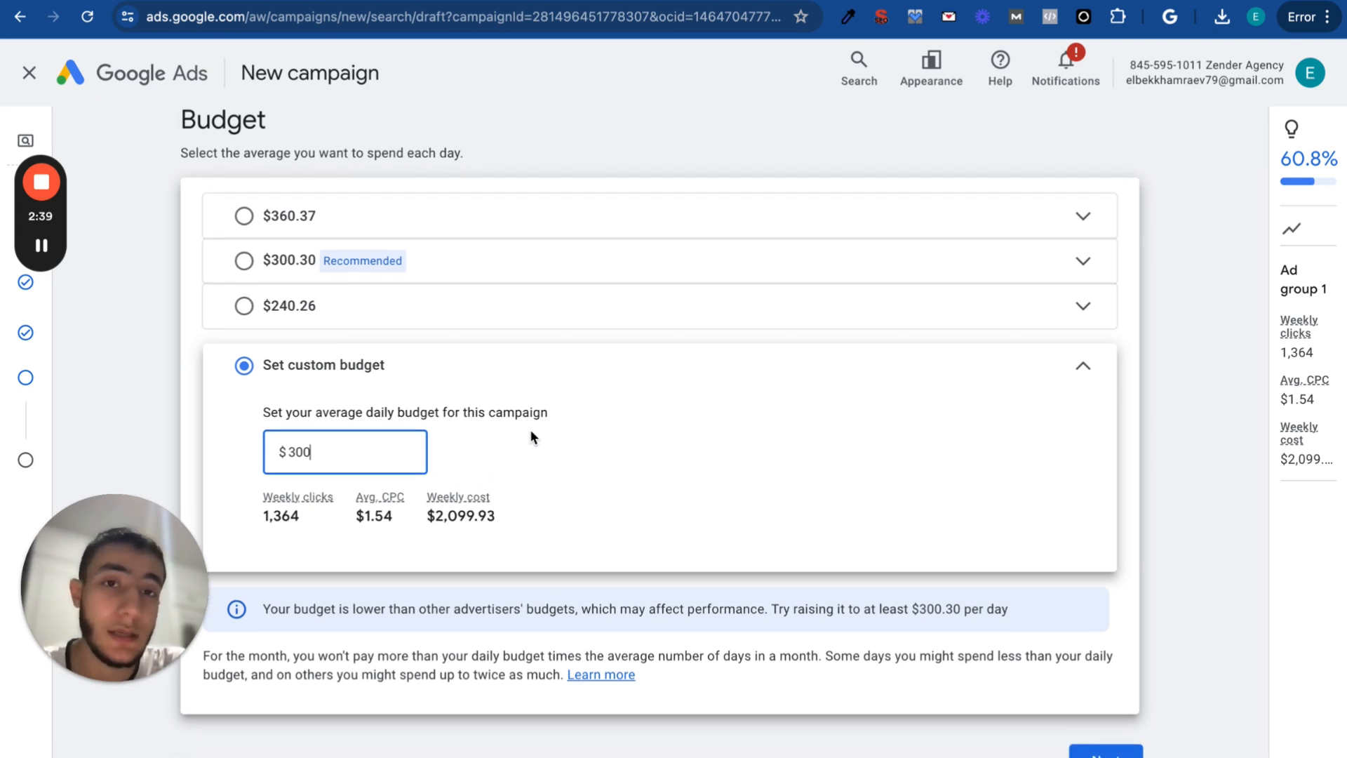
pyautogui.click(331, 448)
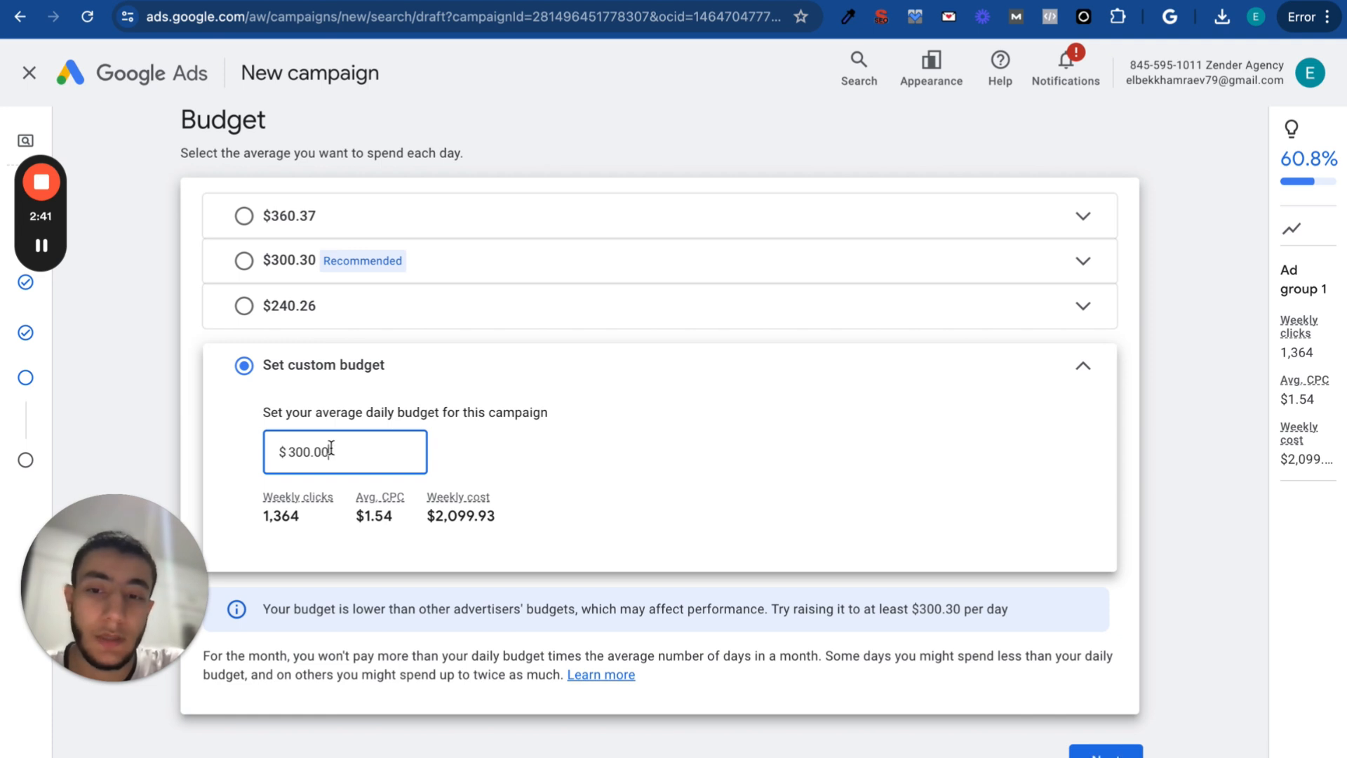
pyautogui.moveTo(339, 450); pyautogui.dragTo(258, 449)
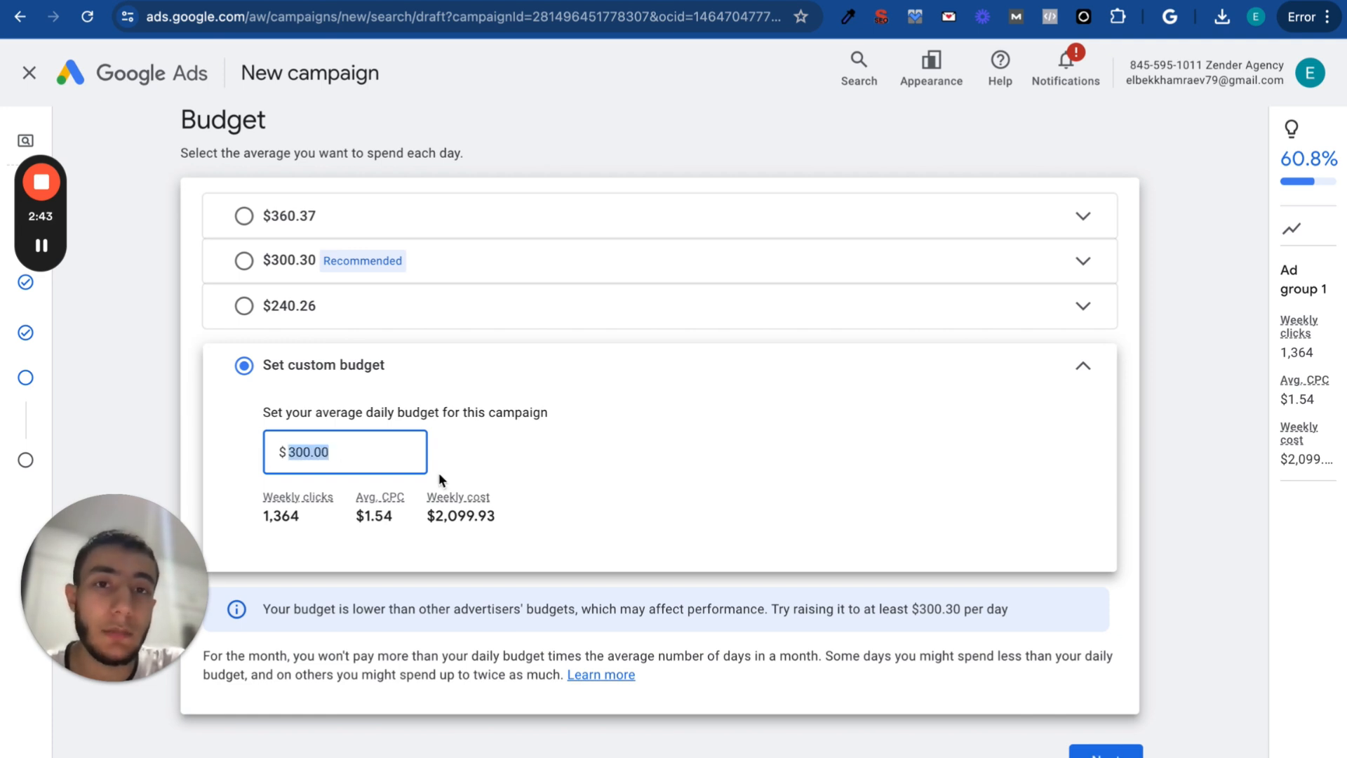
pyautogui.scroll(-1, 457, 551)
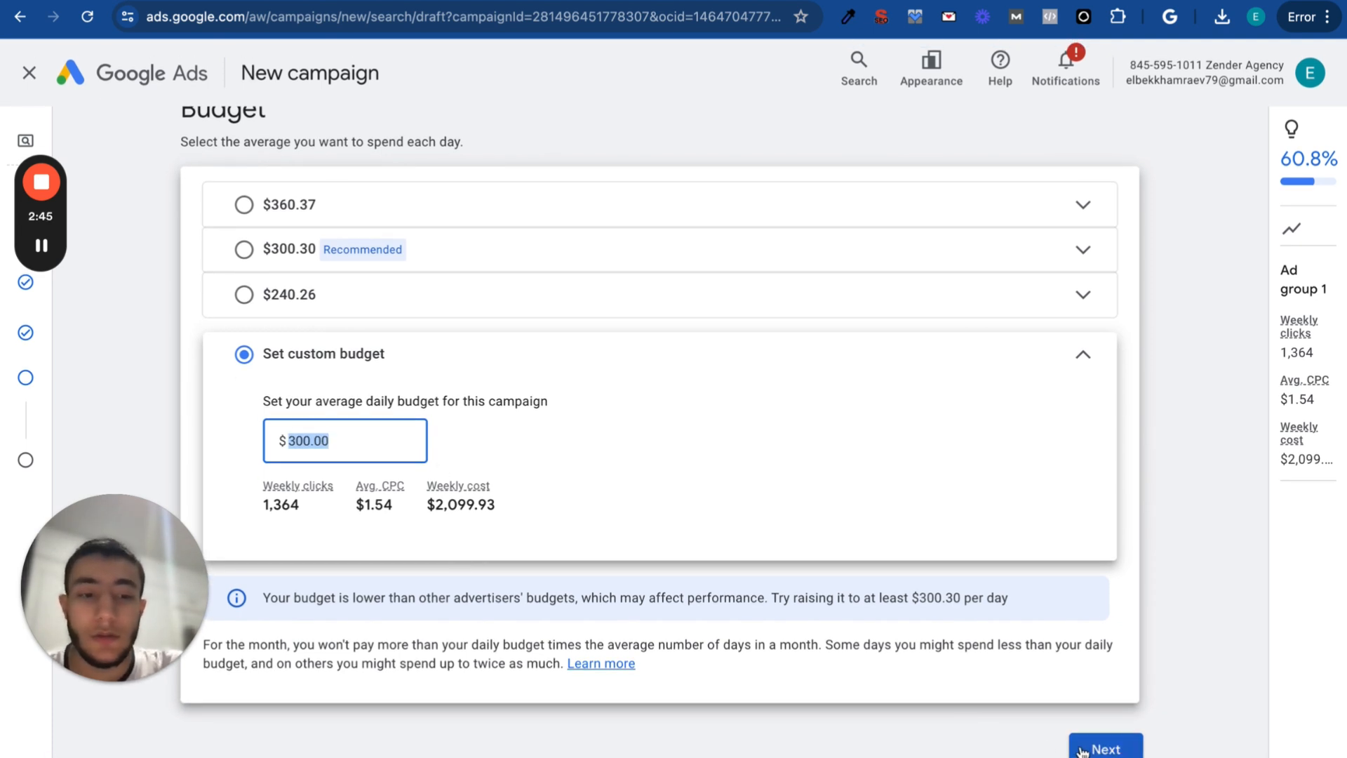
# Continue to the campaign summary, check its settings and publish the NY-SEARCH campaign
pyautogui.click(1082, 749)
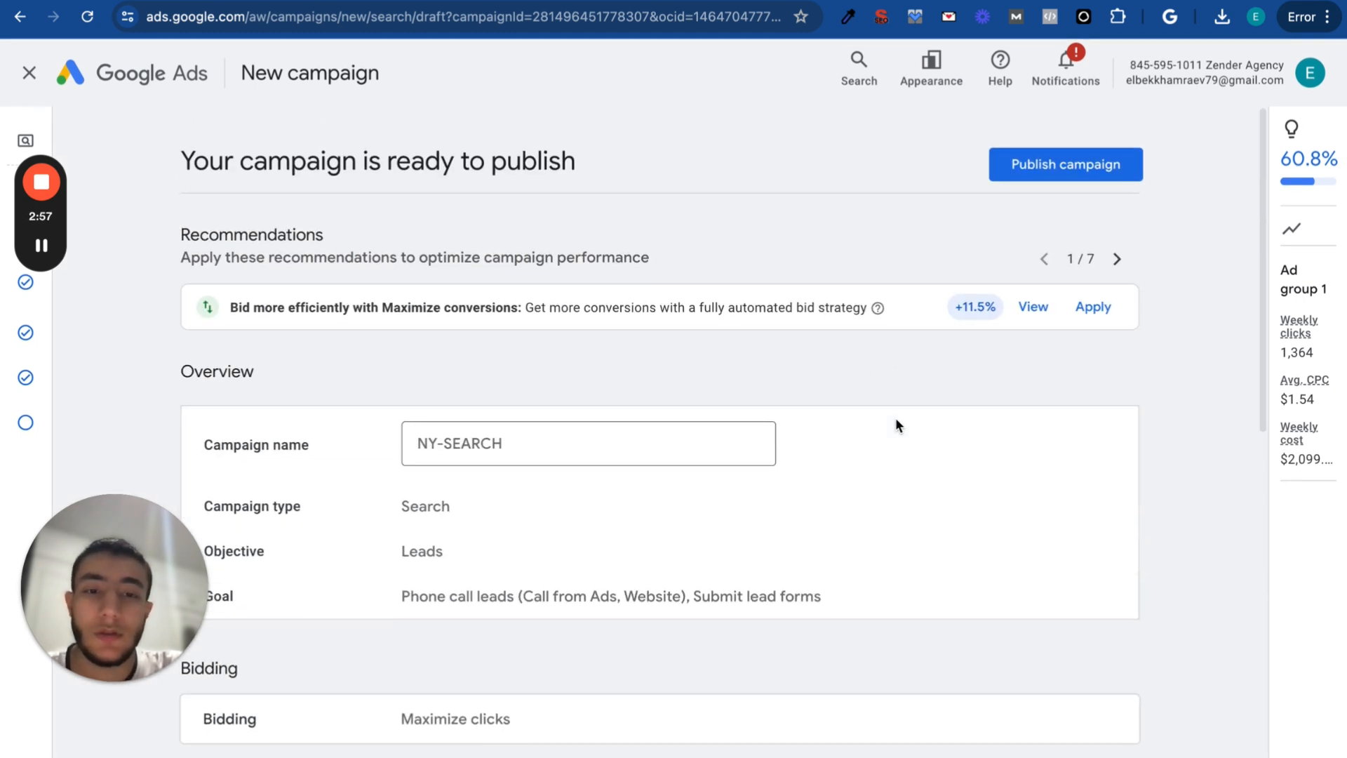
pyautogui.scroll(-10, 896, 427)
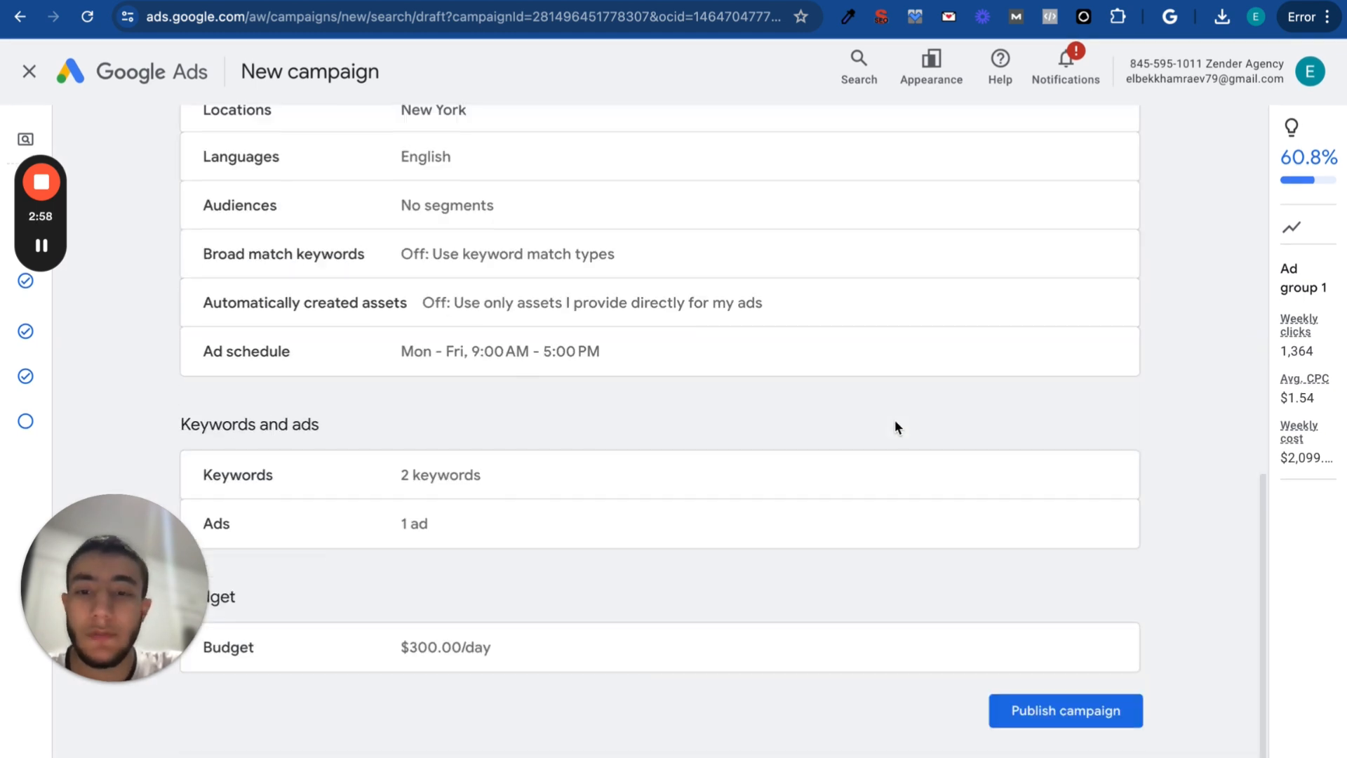
pyautogui.click(1032, 698)
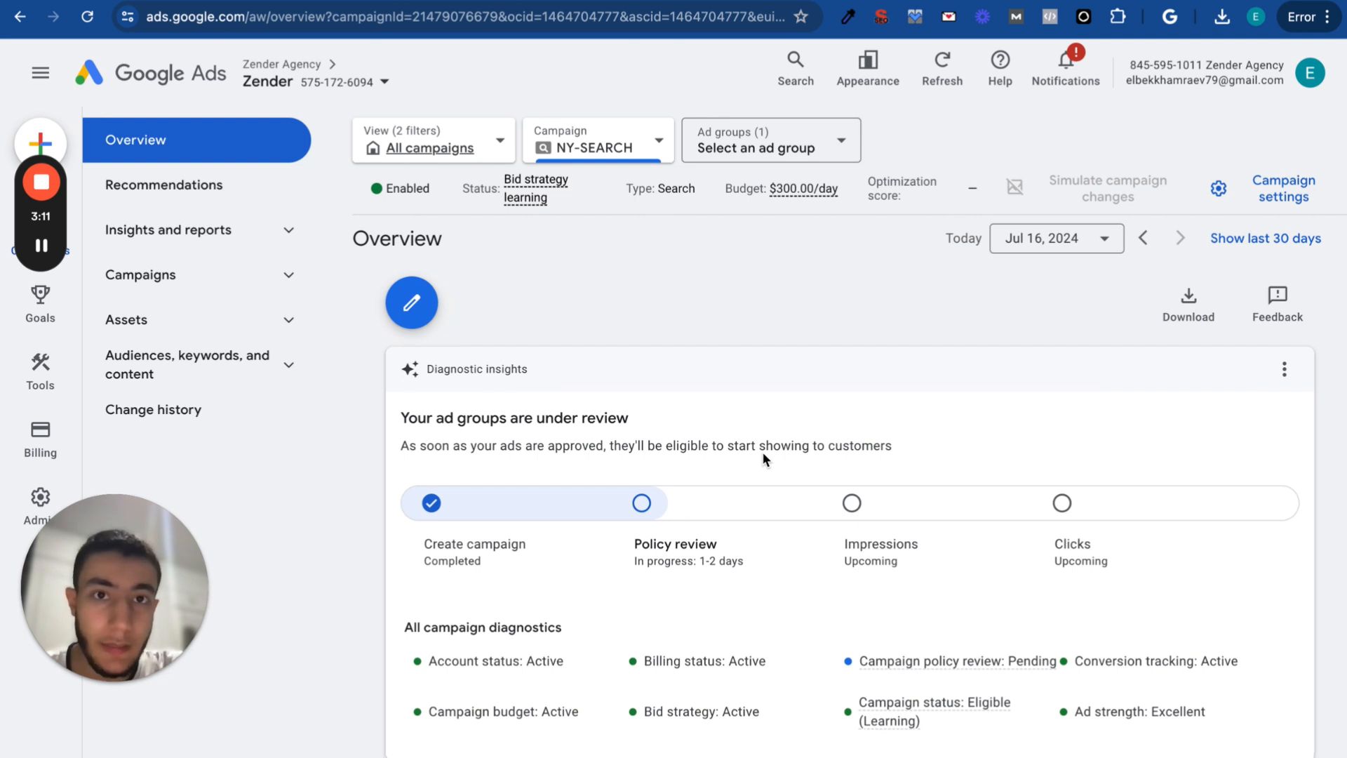
# Start a new ad group in the NY-SEARCH campaign and examine its name and keyword fields
pyautogui.click(242, 273)
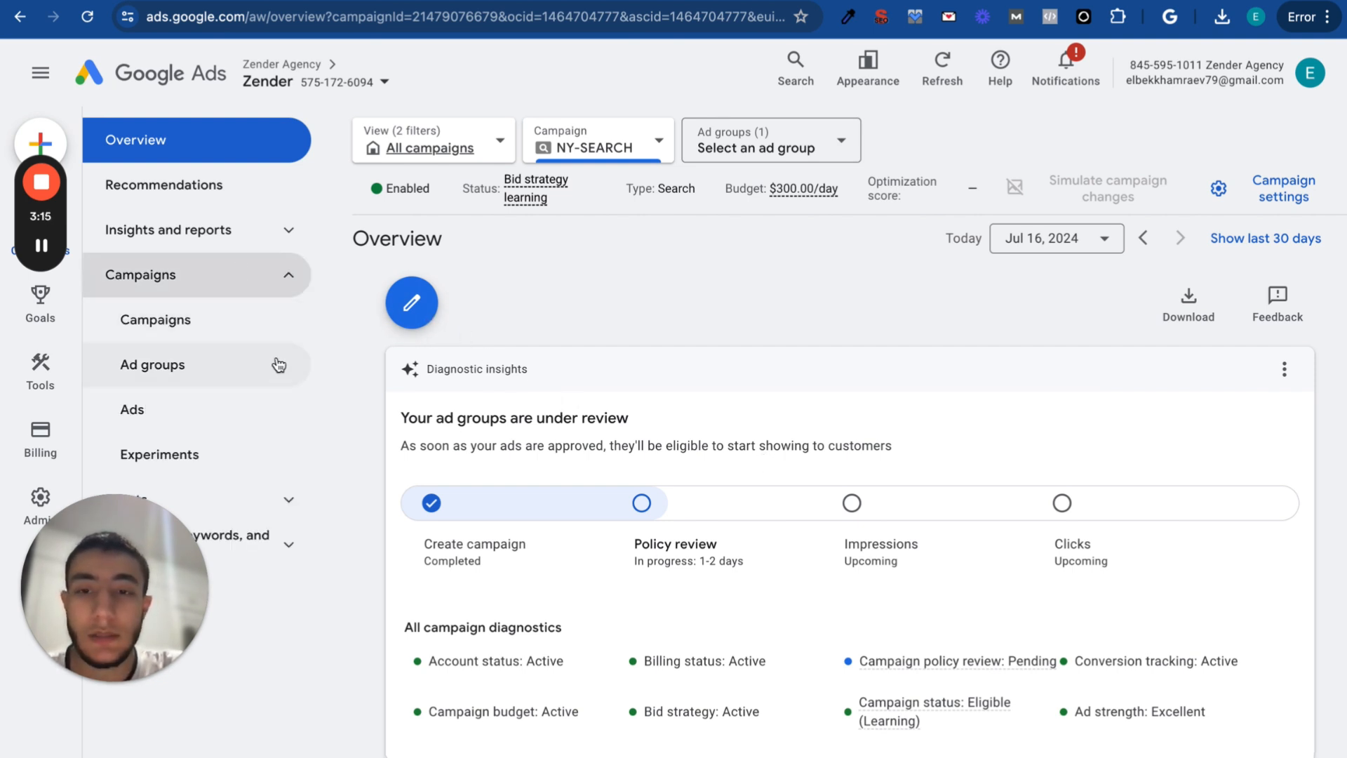
pyautogui.click(246, 370)
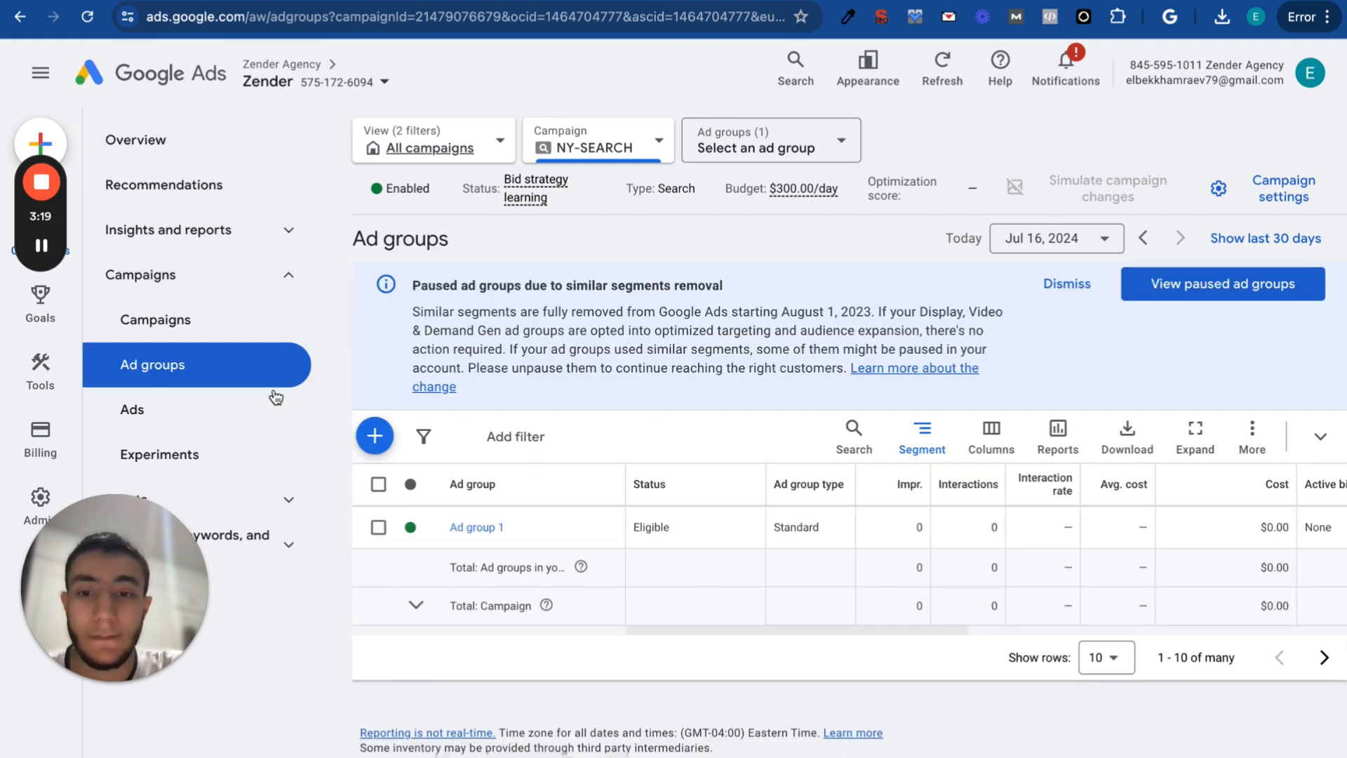
pyautogui.click(374, 436)
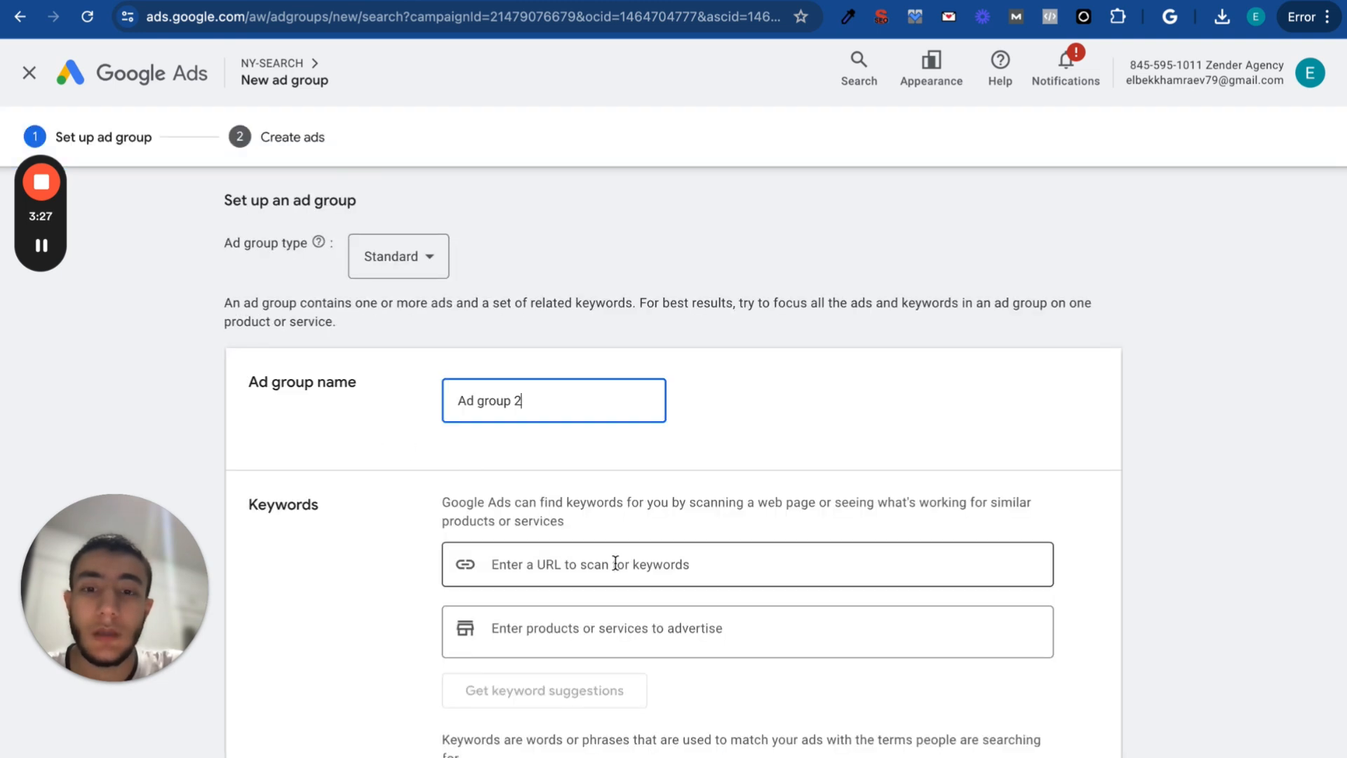
pyautogui.scroll(-3, 556, 558)
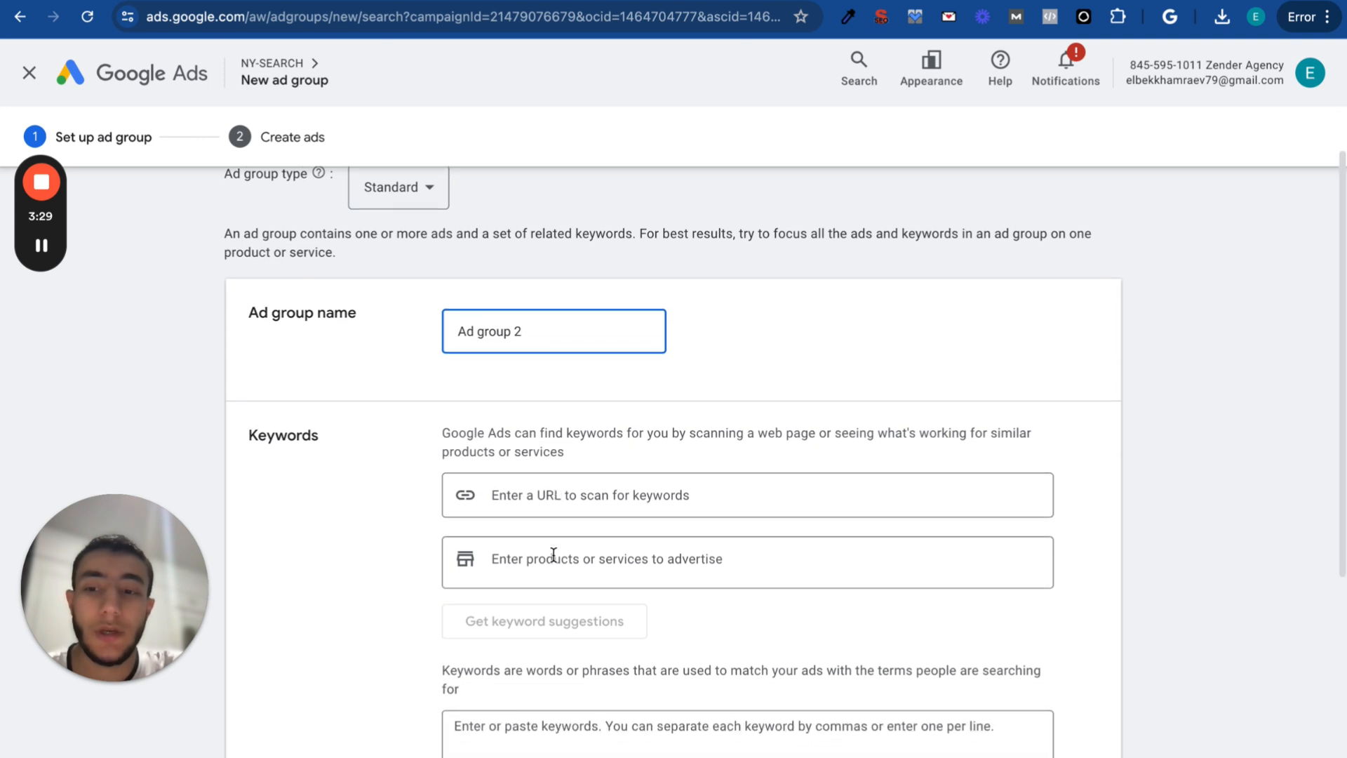
pyautogui.scroll(-1, 554, 560)
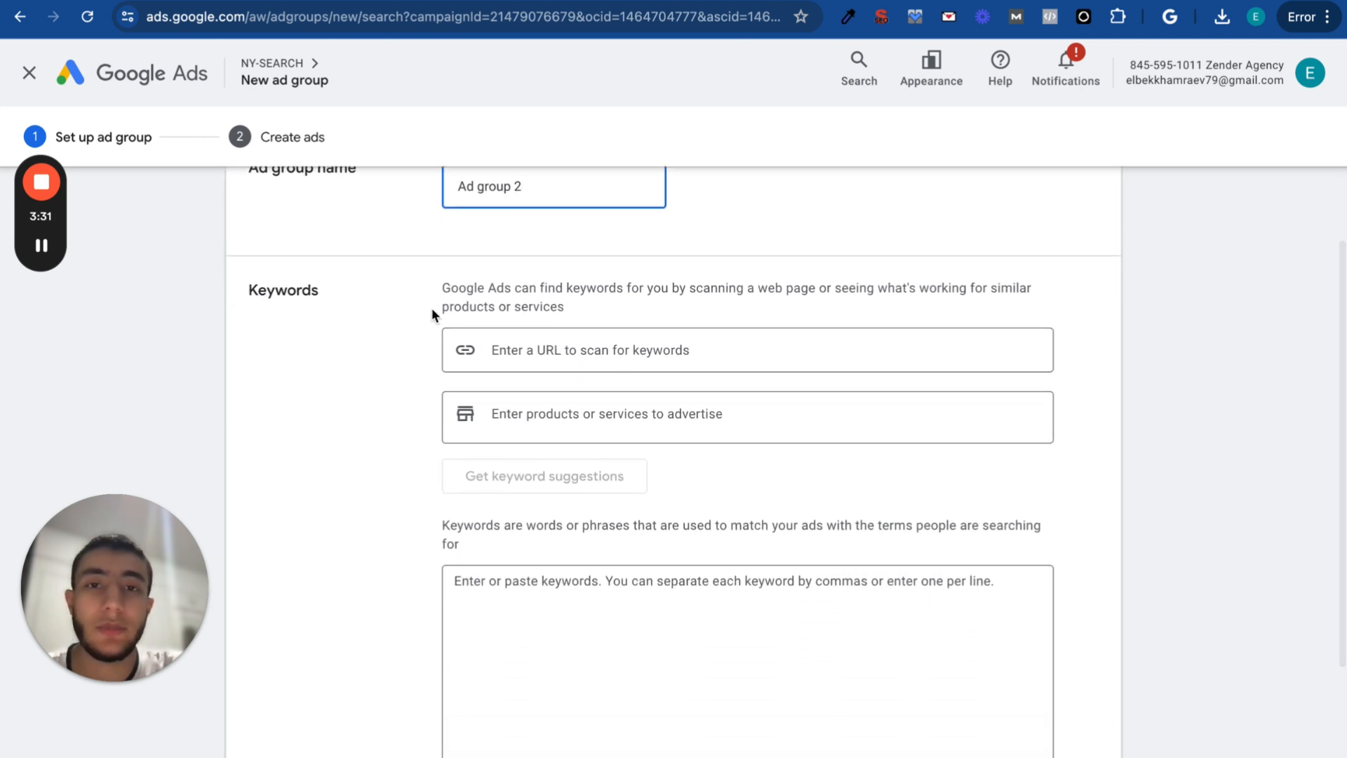
pyautogui.scroll(-2, 397, 442)
pyautogui.scroll(2, 395, 484)
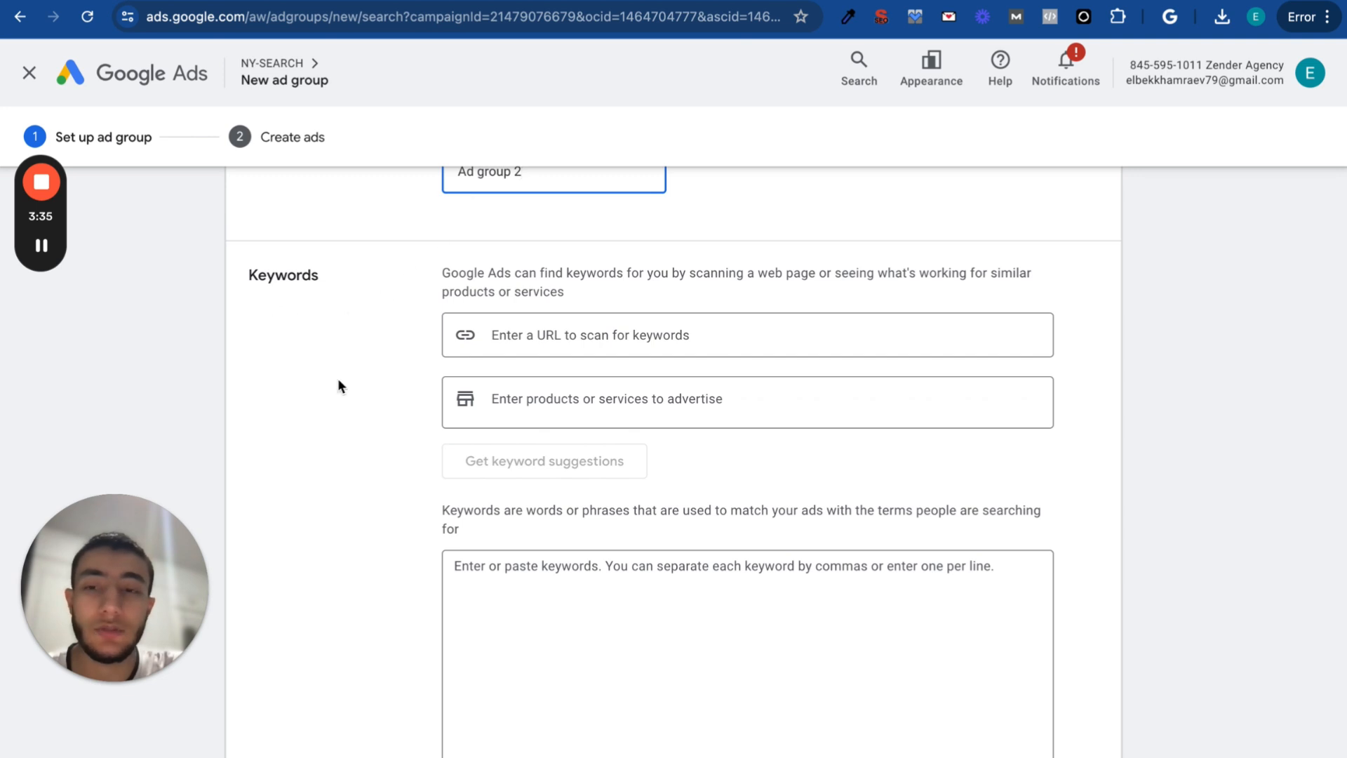
pyautogui.scroll(-3, 638, 677)
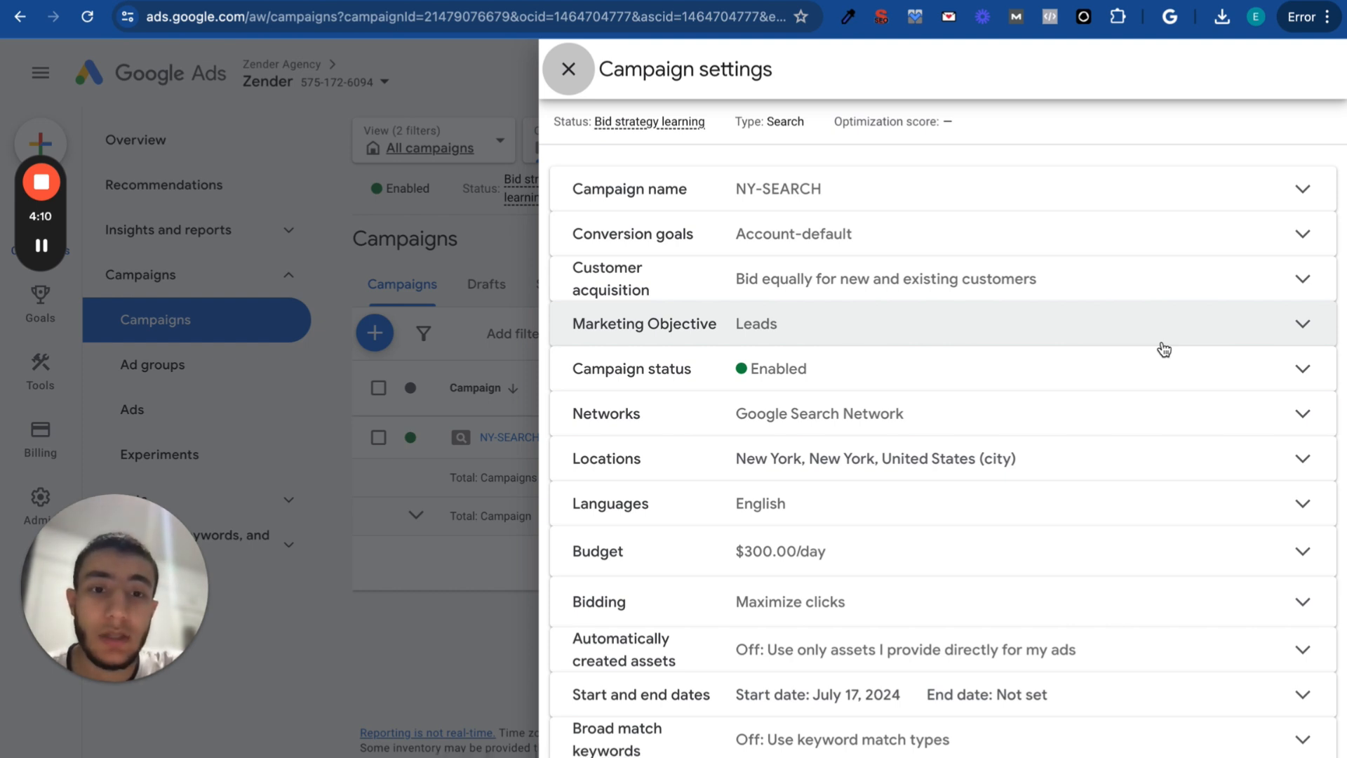
# Set the NY-SEARCH campaign's bidding to the directly selected Manual CPC strategy and turn off Enhanced CPC
pyautogui.click(751, 610)
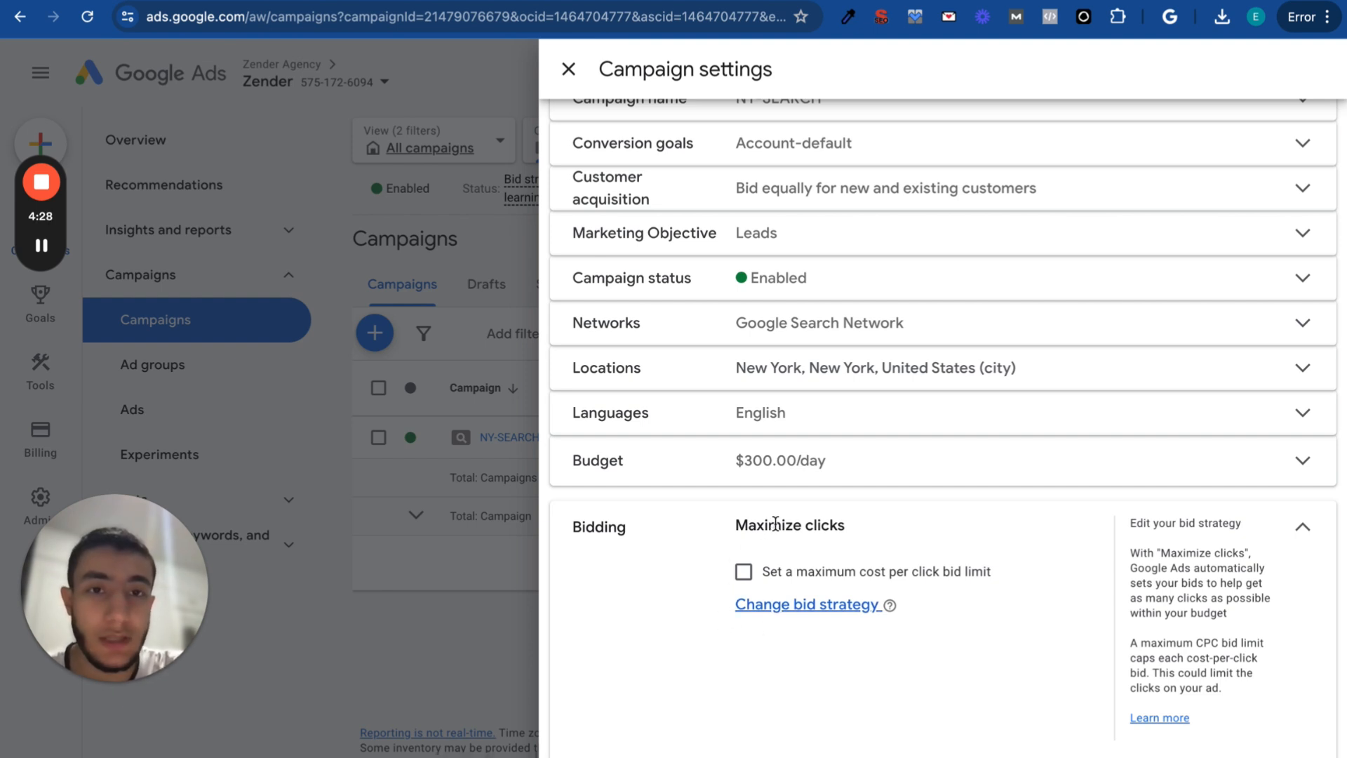
pyautogui.click(793, 607)
pyautogui.click(773, 561)
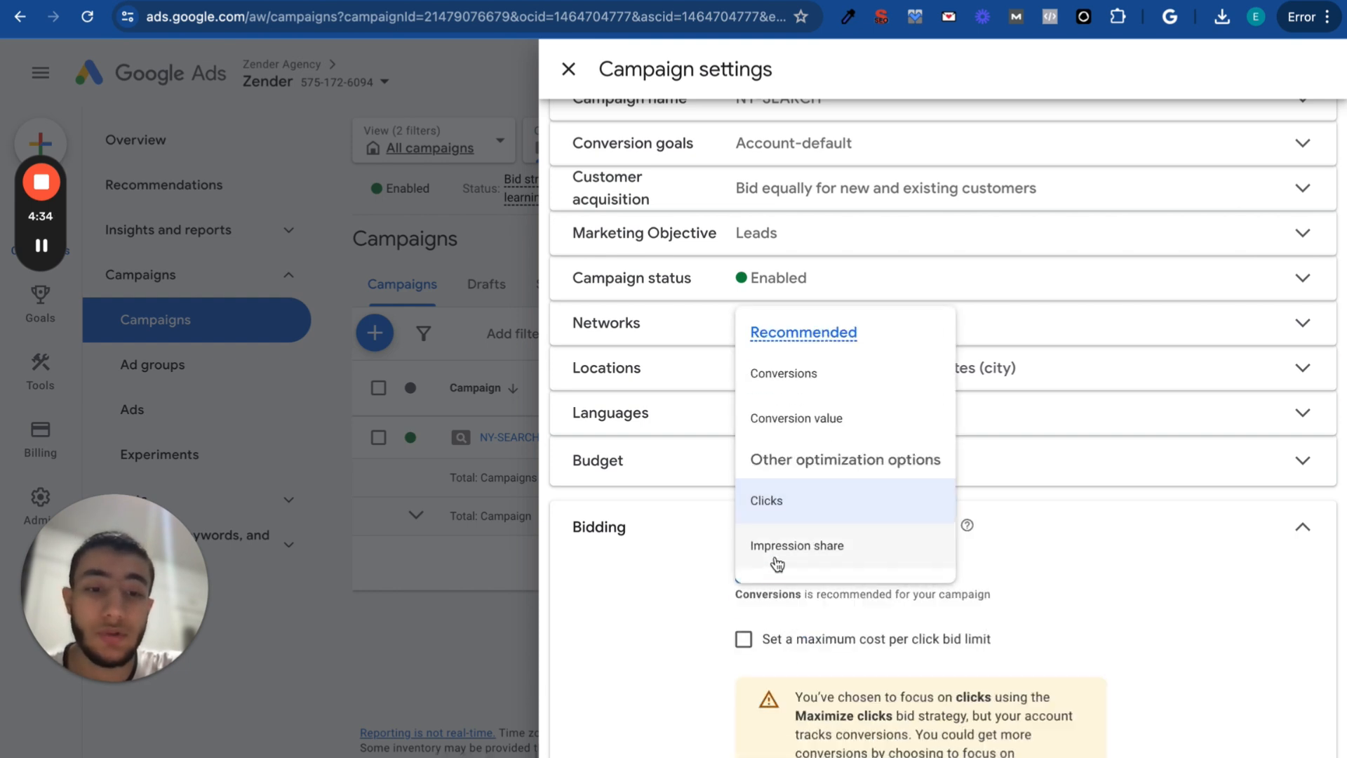
pyautogui.click(707, 637)
pyautogui.scroll(-2, 708, 638)
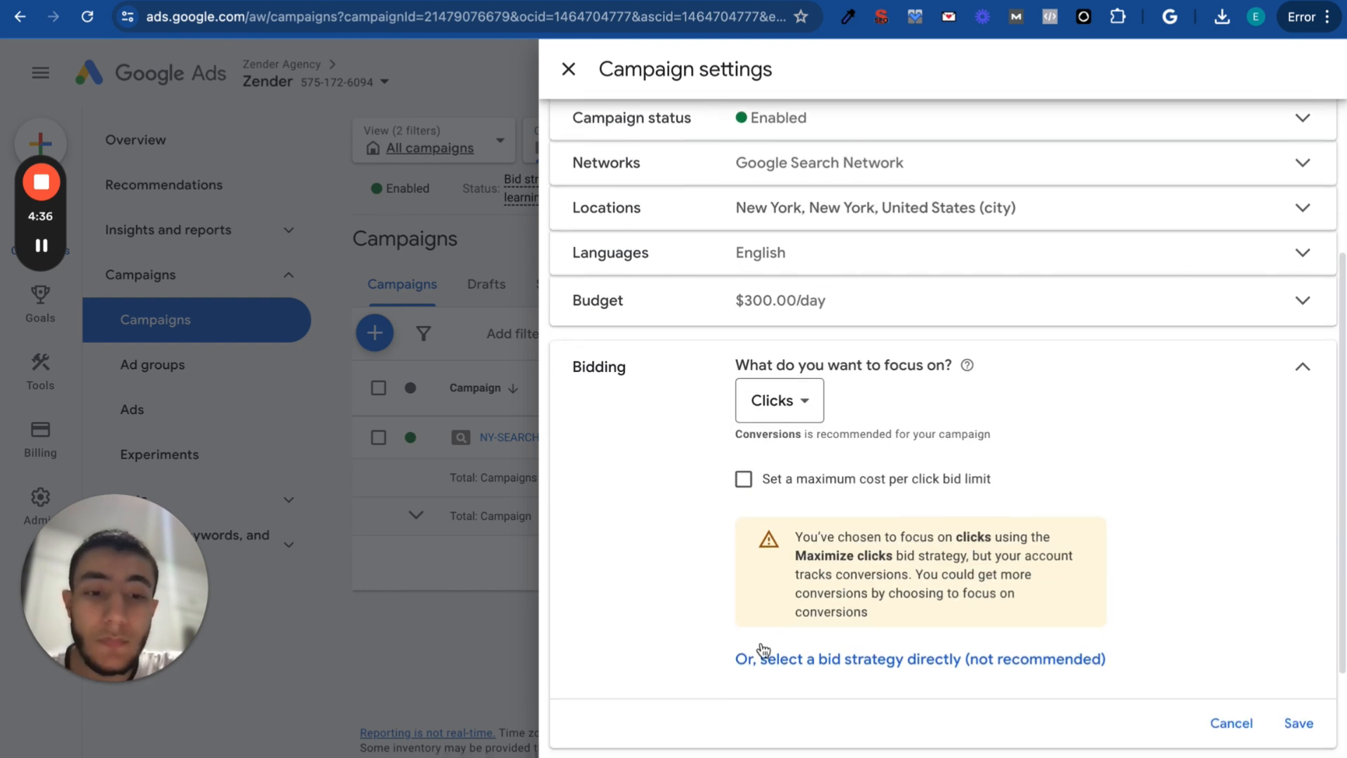
pyautogui.click(790, 662)
pyautogui.click(817, 433)
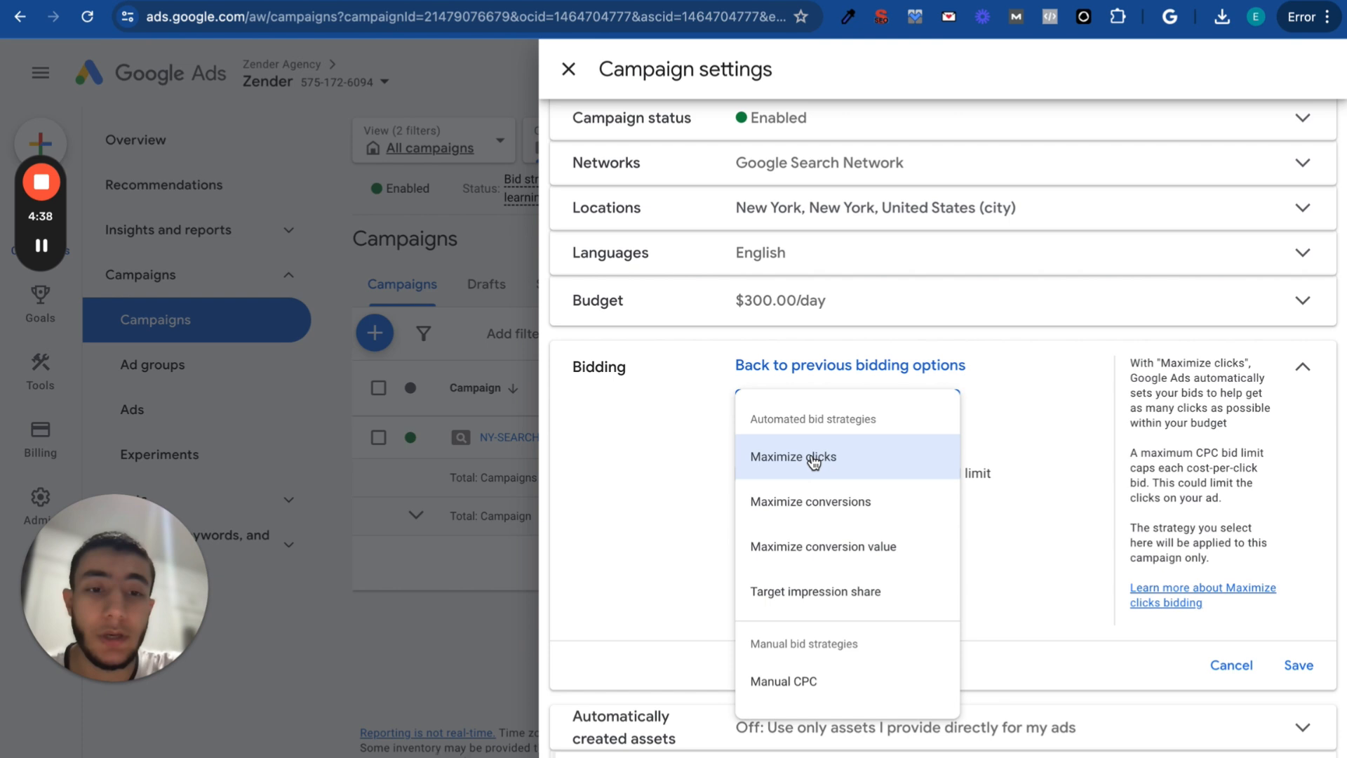
pyautogui.click(801, 695)
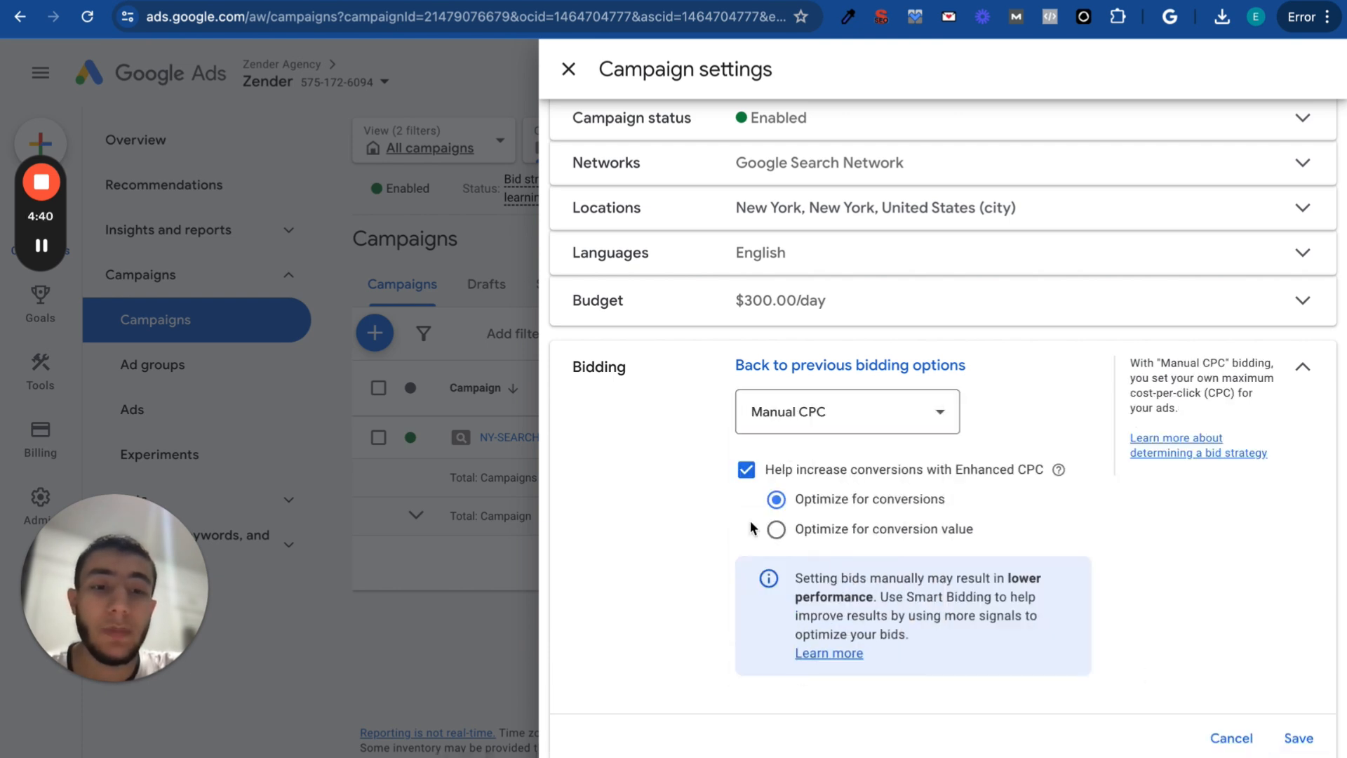
pyautogui.click(748, 470)
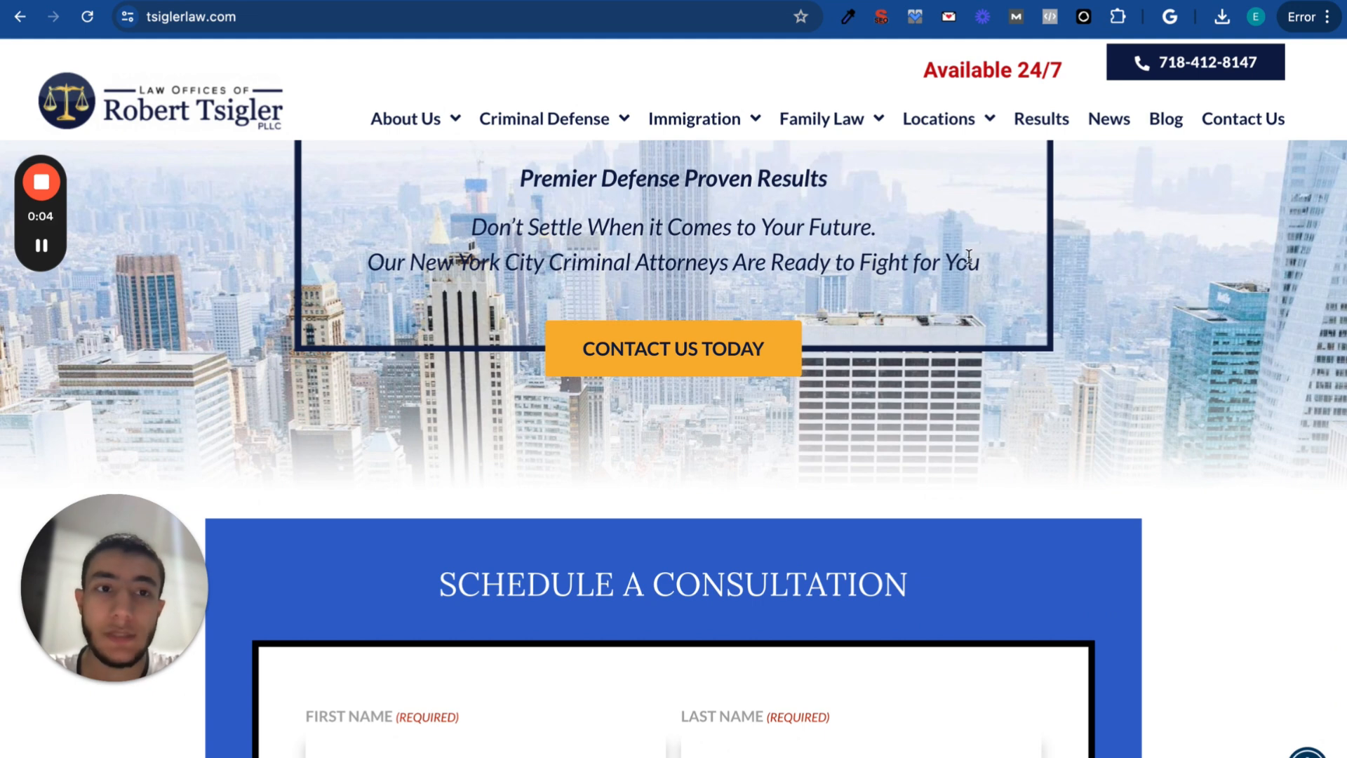
# Examine the tsiglerlaw.com homepage's headline section and consultation form, highlighting the phone number in the faster-response box
pyautogui.scroll(3, 968, 255)
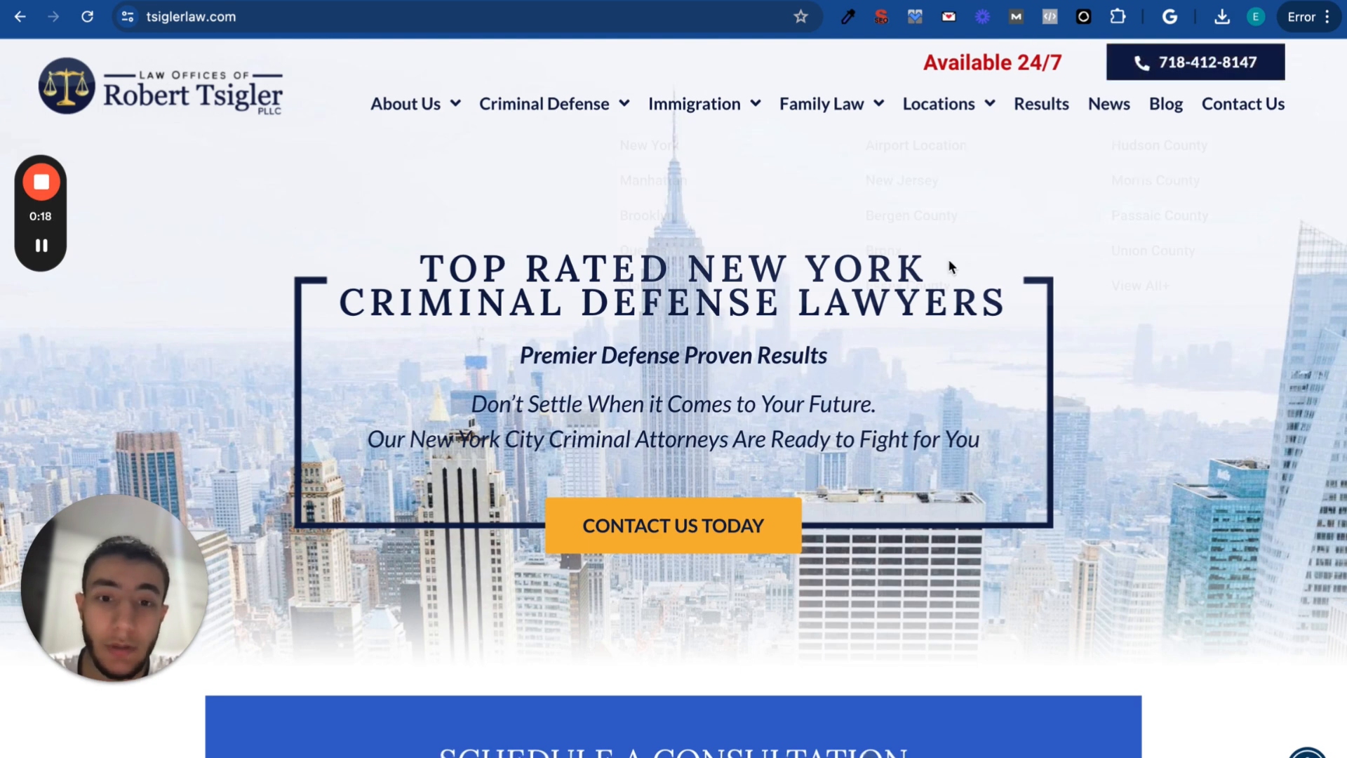
pyautogui.scroll(-10, 935, 292)
pyautogui.scroll(3, 715, 435)
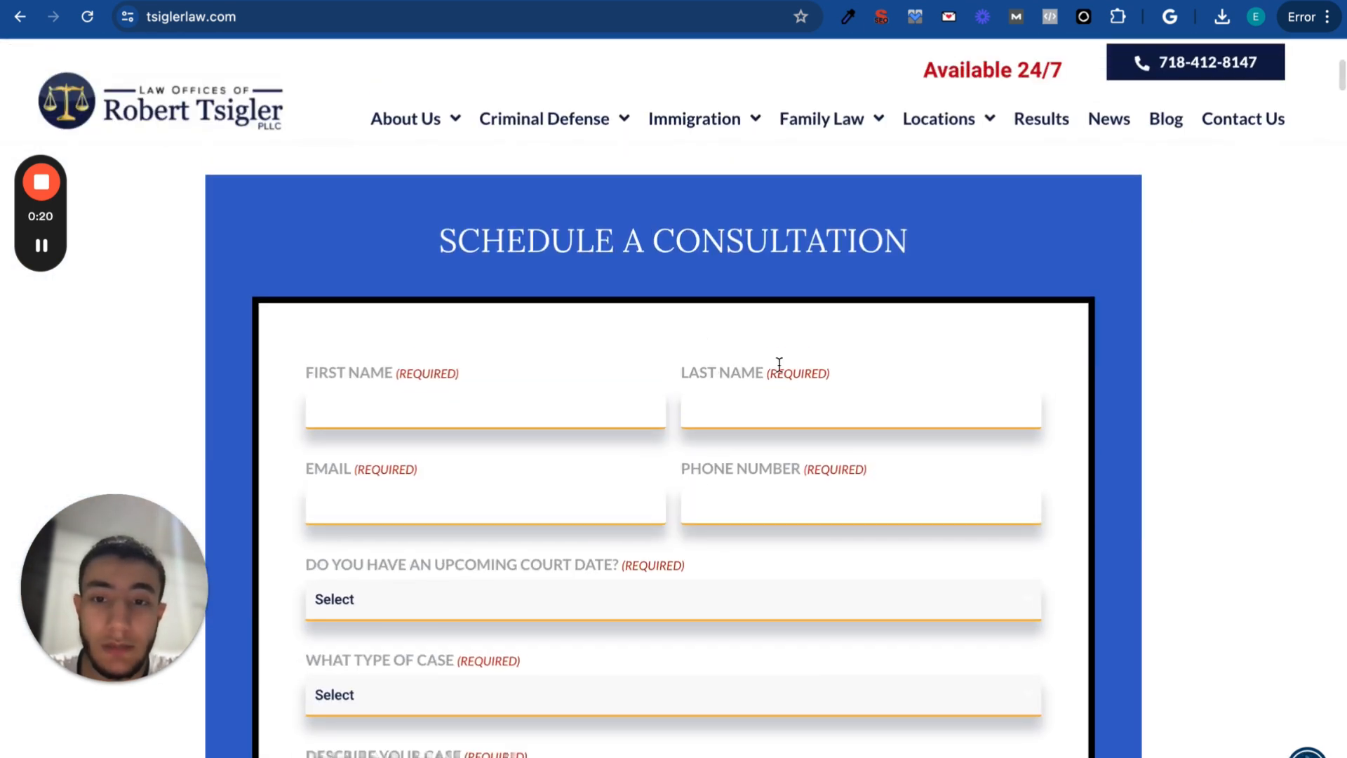
pyautogui.scroll(-2, 496, 510)
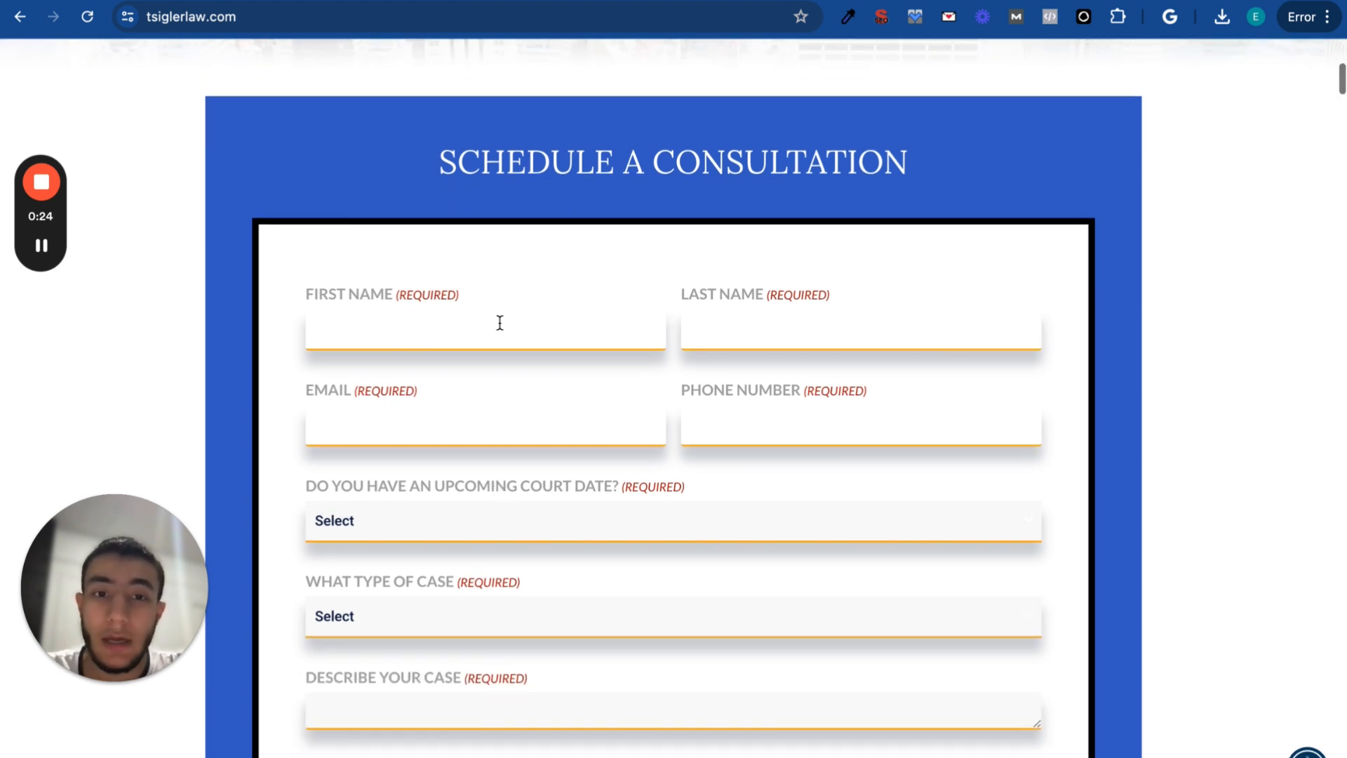
pyautogui.scroll(-5, 477, 387)
pyautogui.scroll(-8, 477, 386)
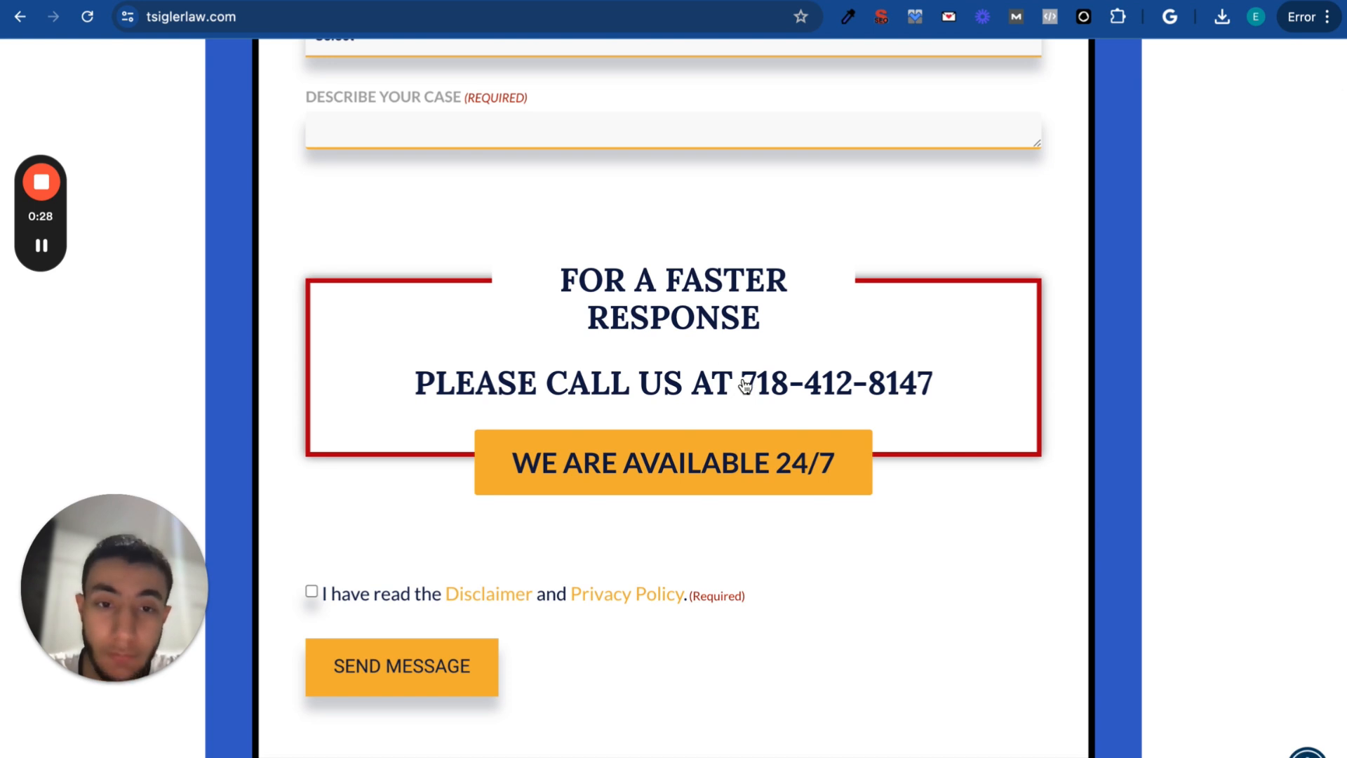
pyautogui.moveTo(960, 376); pyautogui.dragTo(737, 373)
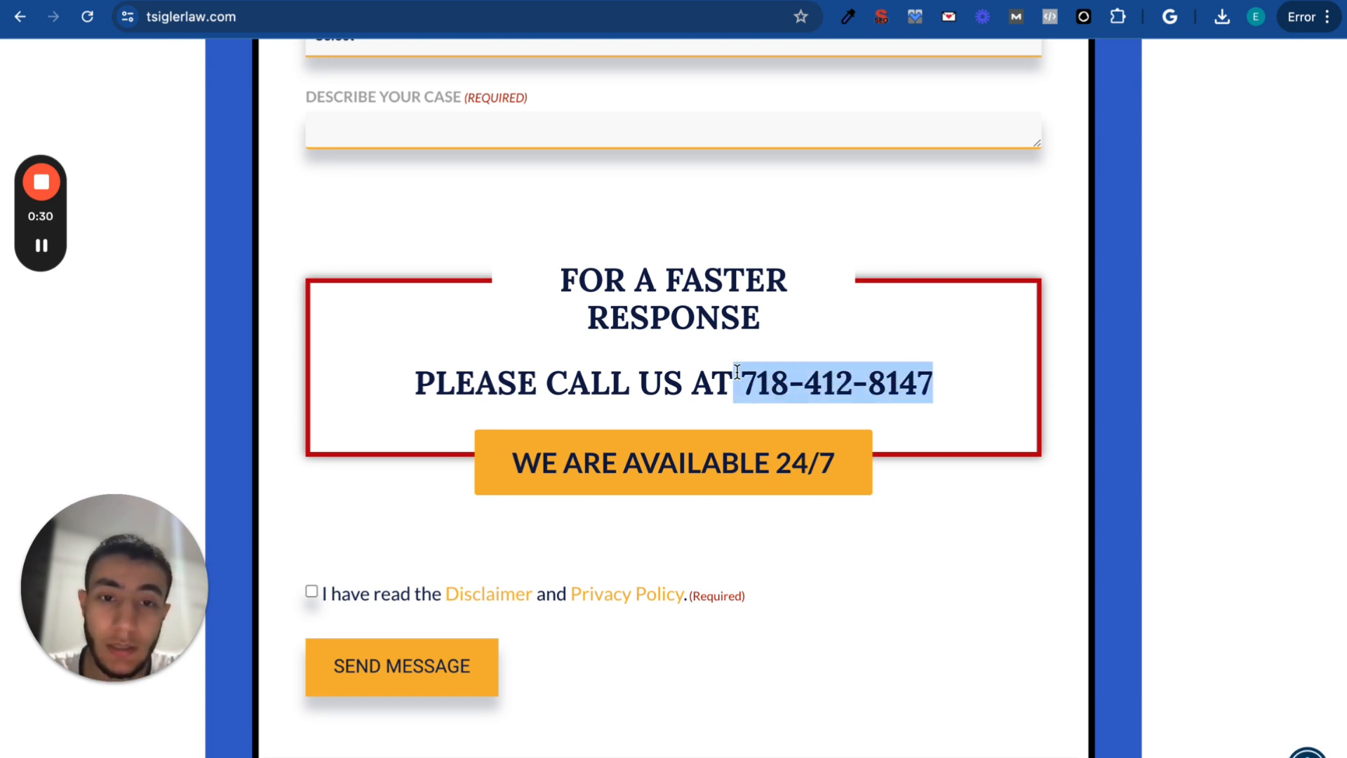
pyautogui.scroll(20, 736, 373)
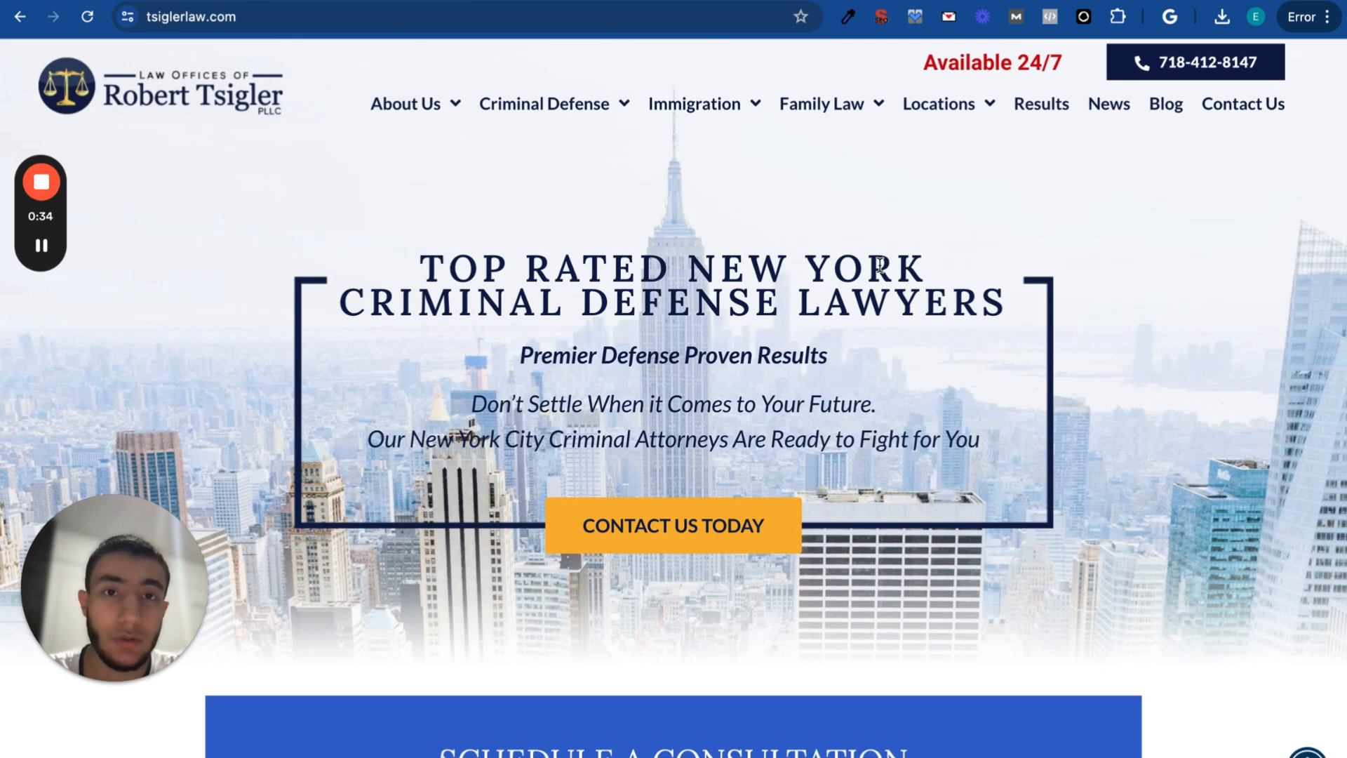
pyautogui.scroll(-10, 640, 620)
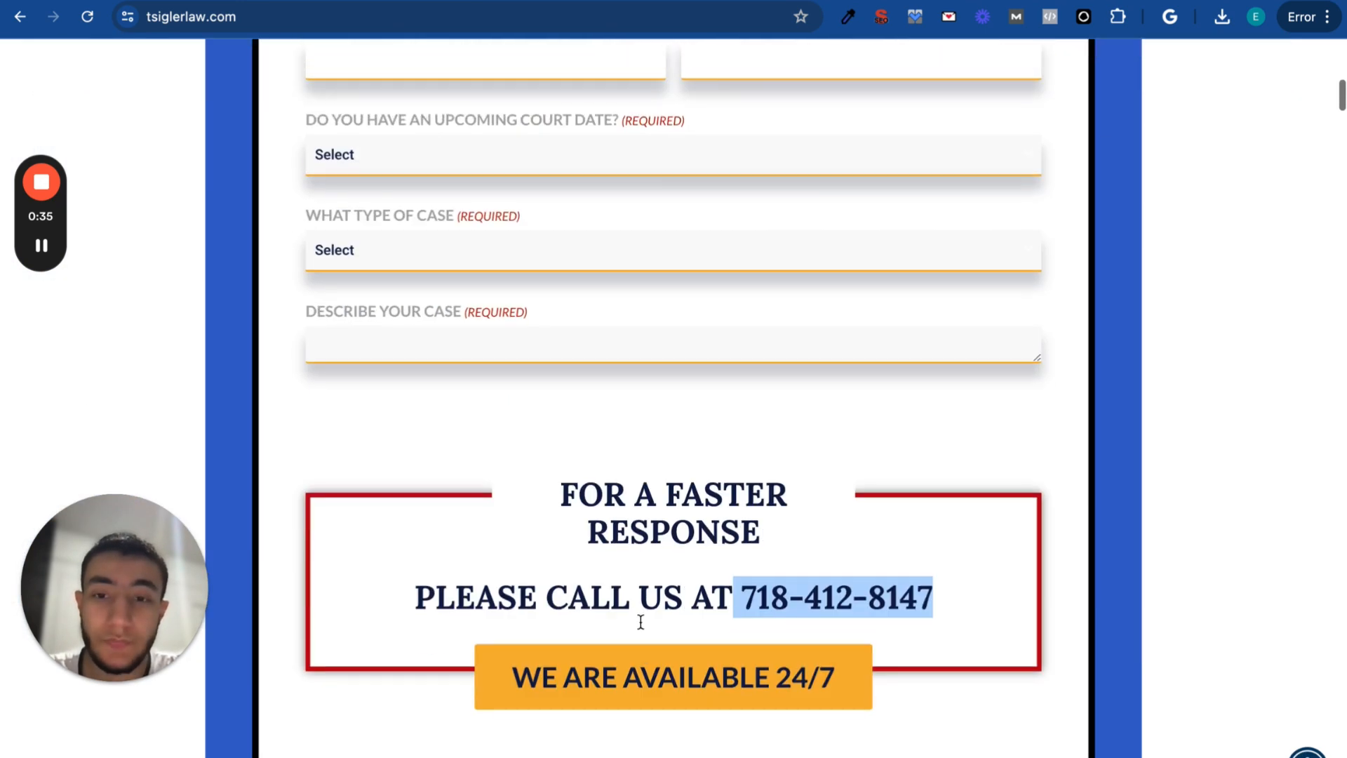
pyautogui.scroll(5, 640, 620)
pyautogui.scroll(-12, 541, 695)
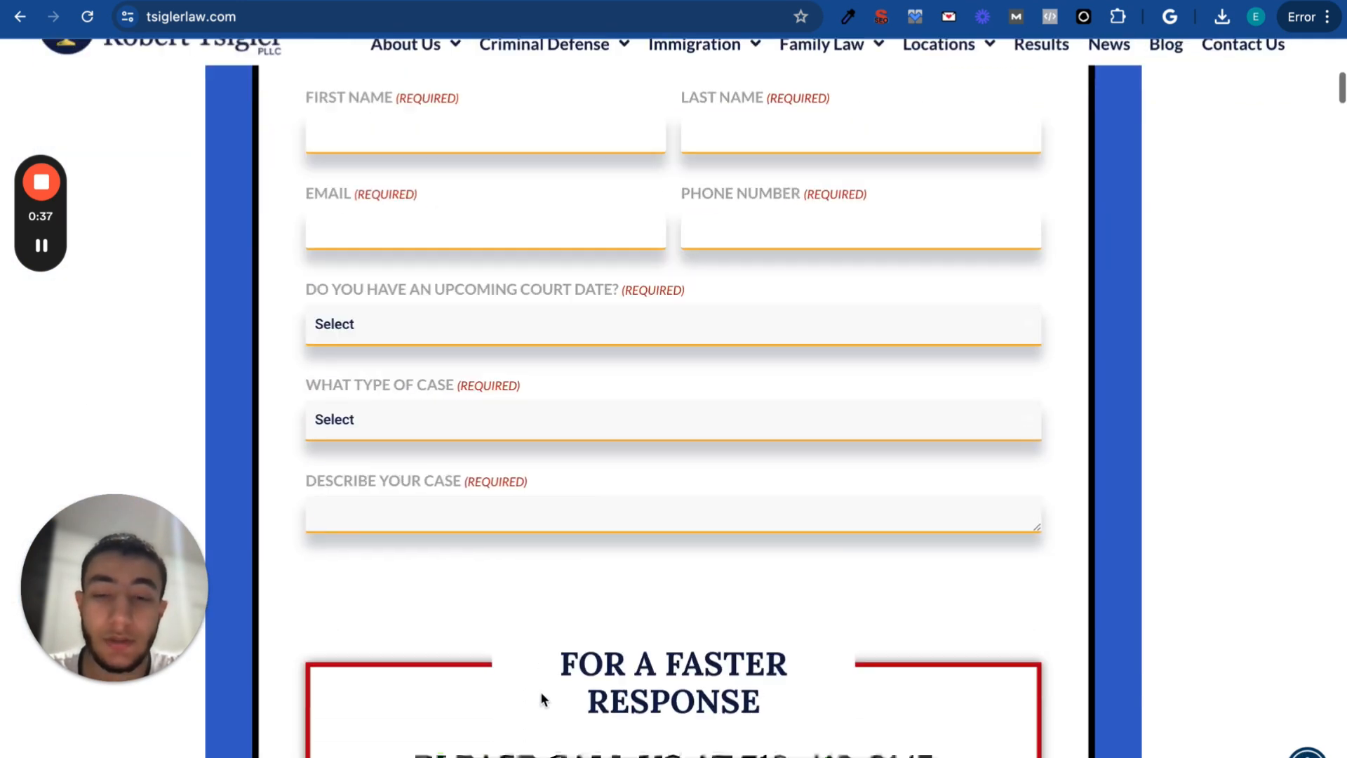
pyautogui.scroll(12, 541, 695)
pyautogui.scroll(8, 540, 692)
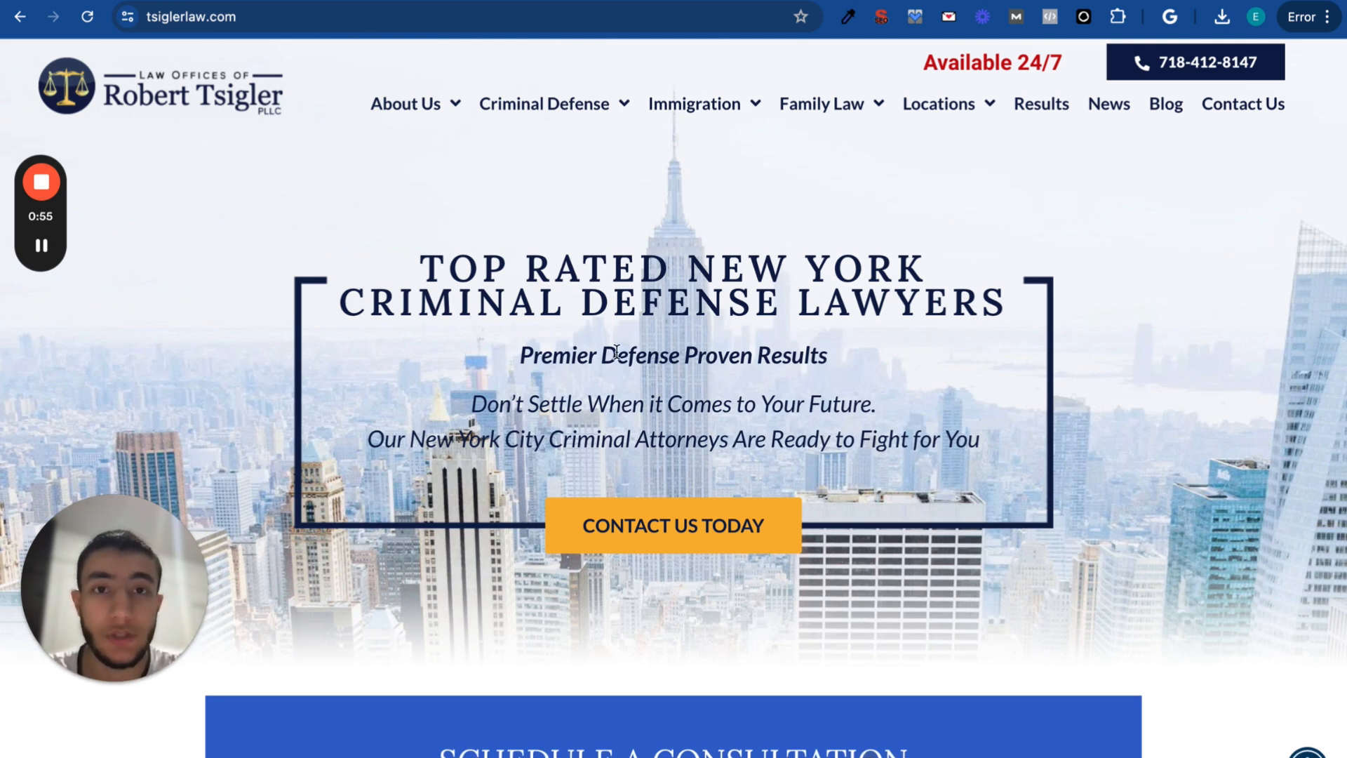
# Examine the homepage's consultation form, video, award badges and NYC Criminal Lawyers section, and return to the Google Ads campaign overview
pyautogui.scroll(-3, 615, 351)
pyautogui.scroll(3, 616, 354)
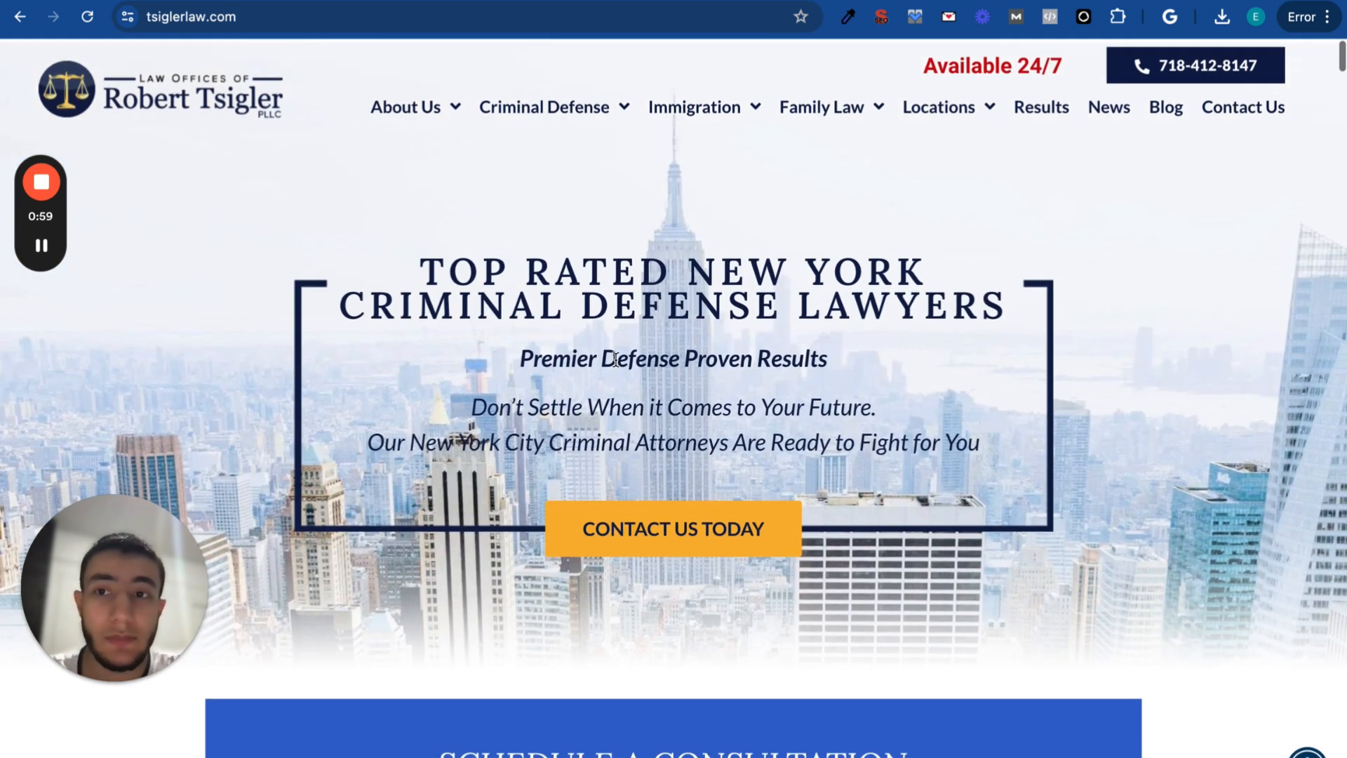
pyautogui.scroll(-15, 853, 281)
pyautogui.scroll(-10, 853, 281)
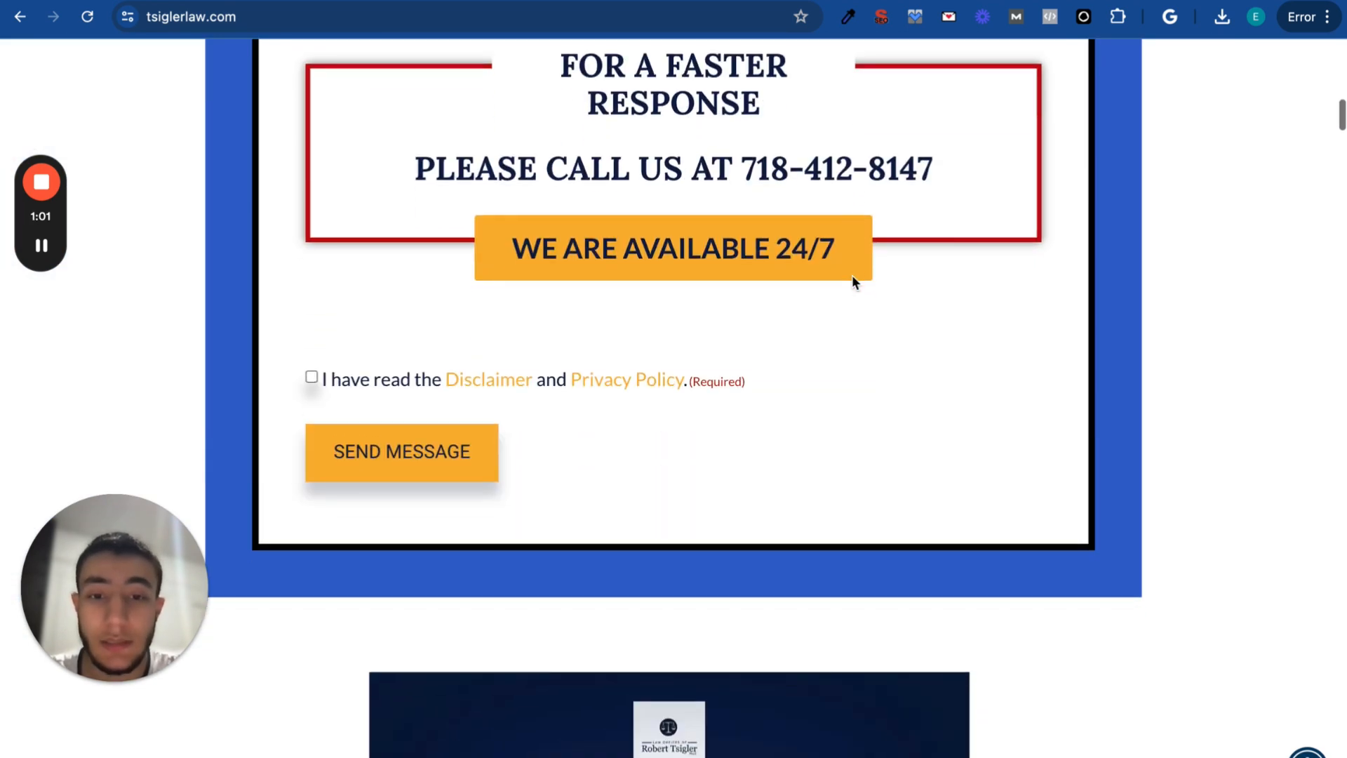
pyautogui.scroll(-2, 854, 282)
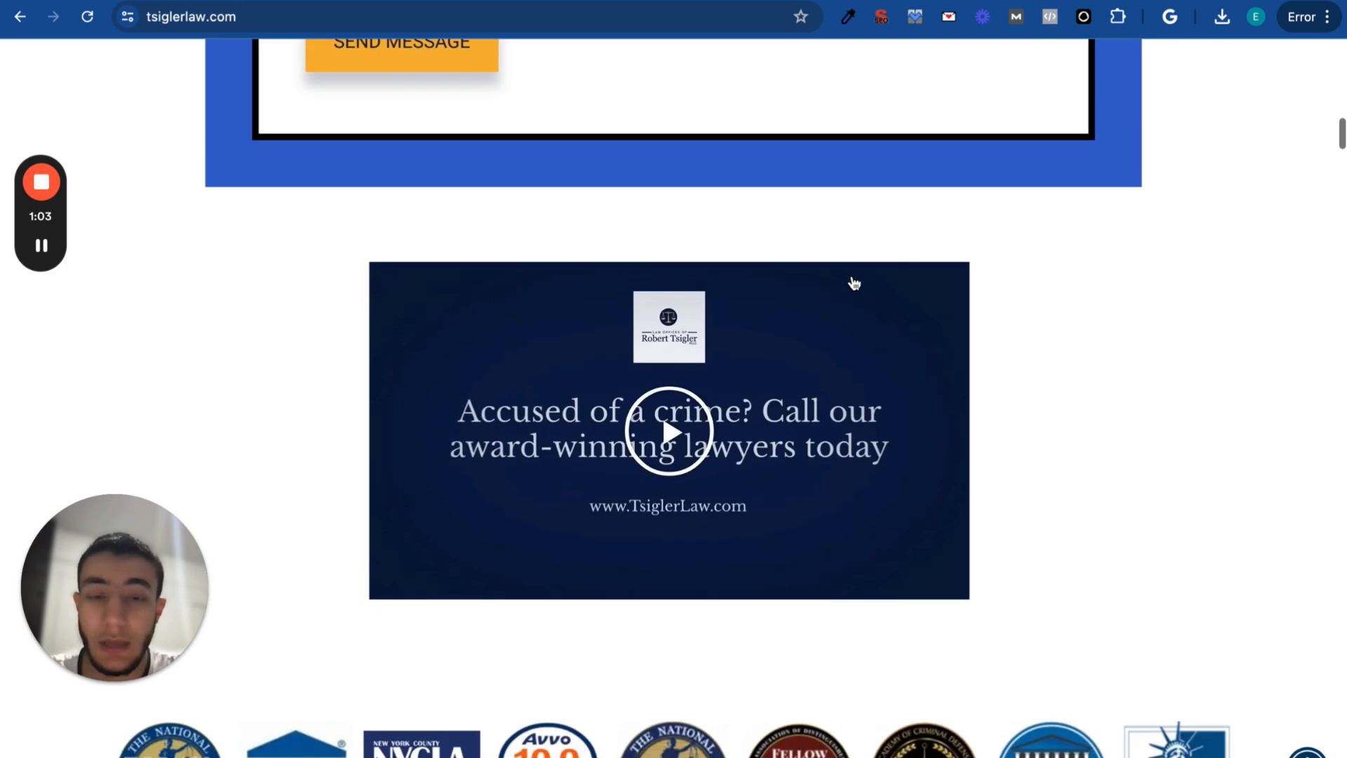
pyautogui.scroll(8, 854, 282)
pyautogui.scroll(8, 853, 306)
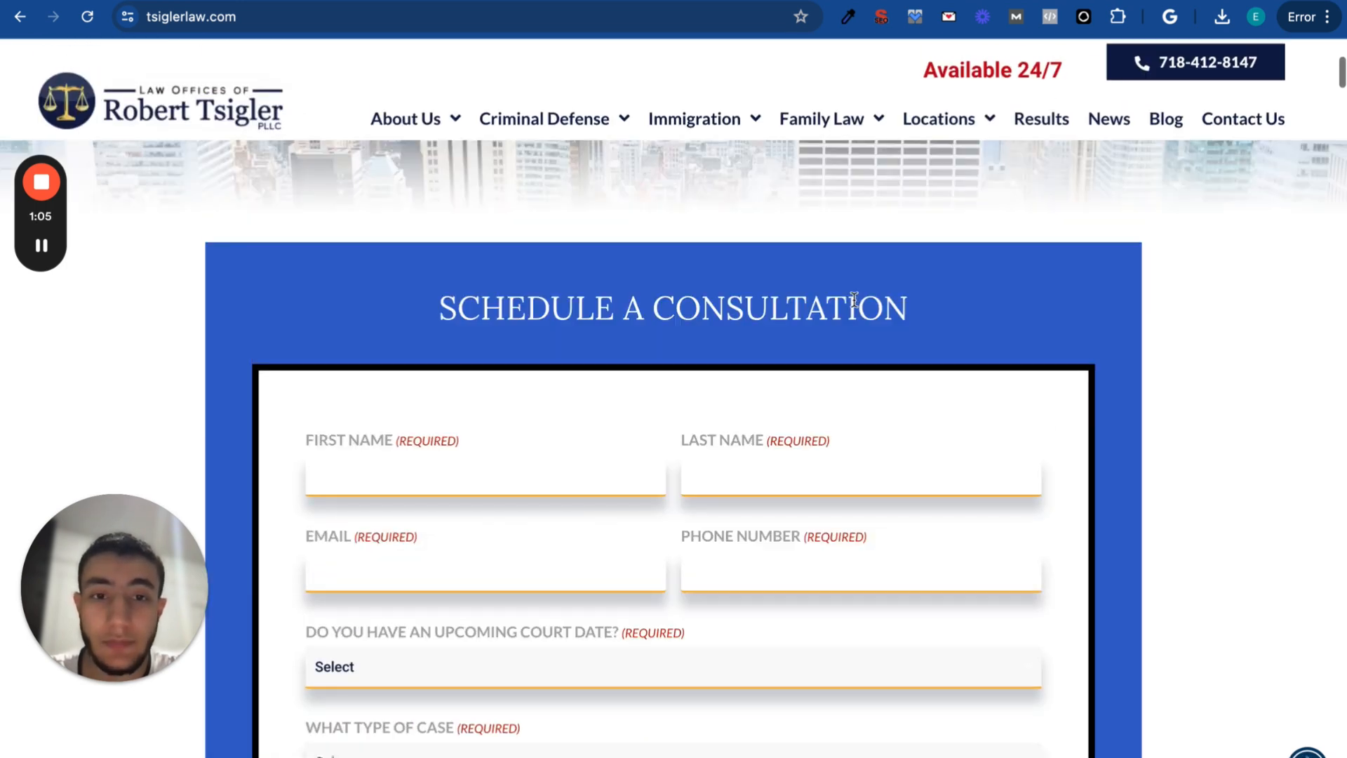
pyautogui.scroll(-8, 853, 306)
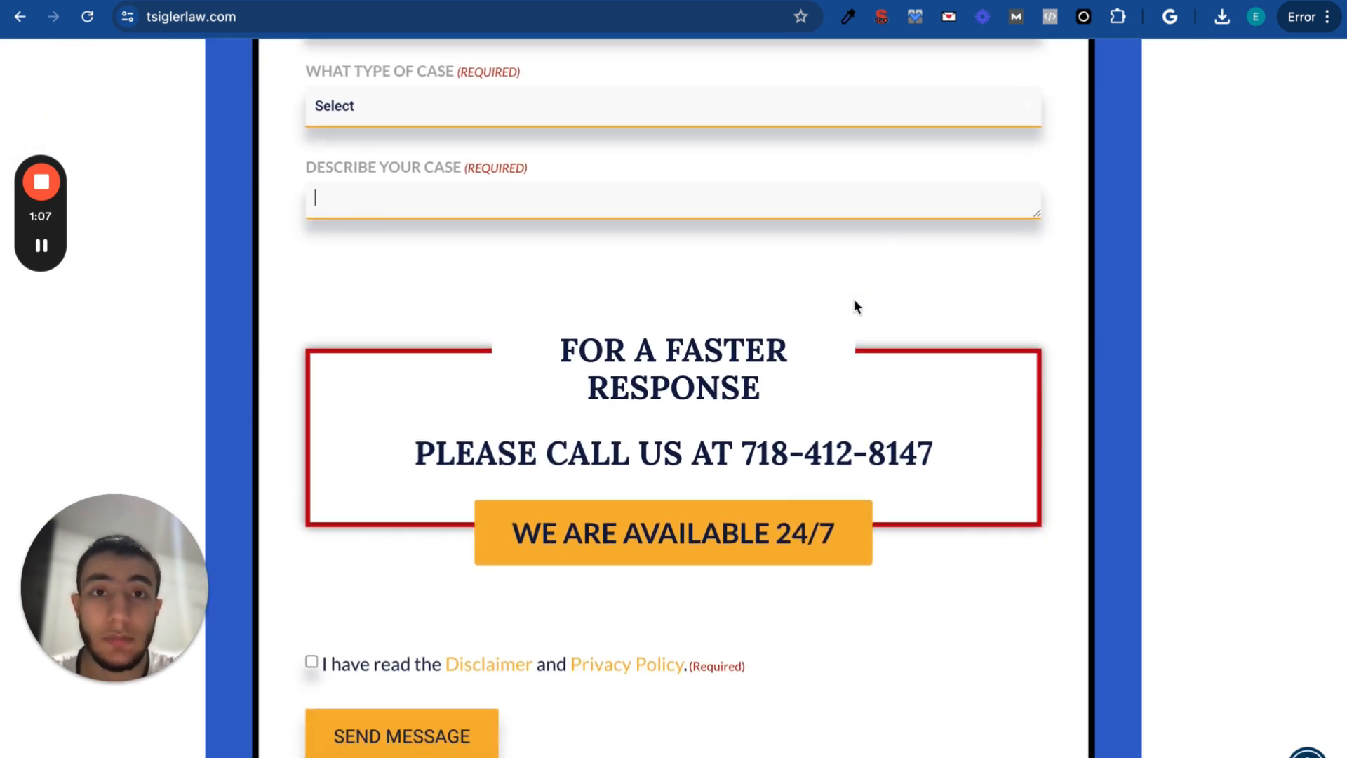
pyautogui.scroll(-15, 855, 307)
pyautogui.scroll(12, 854, 299)
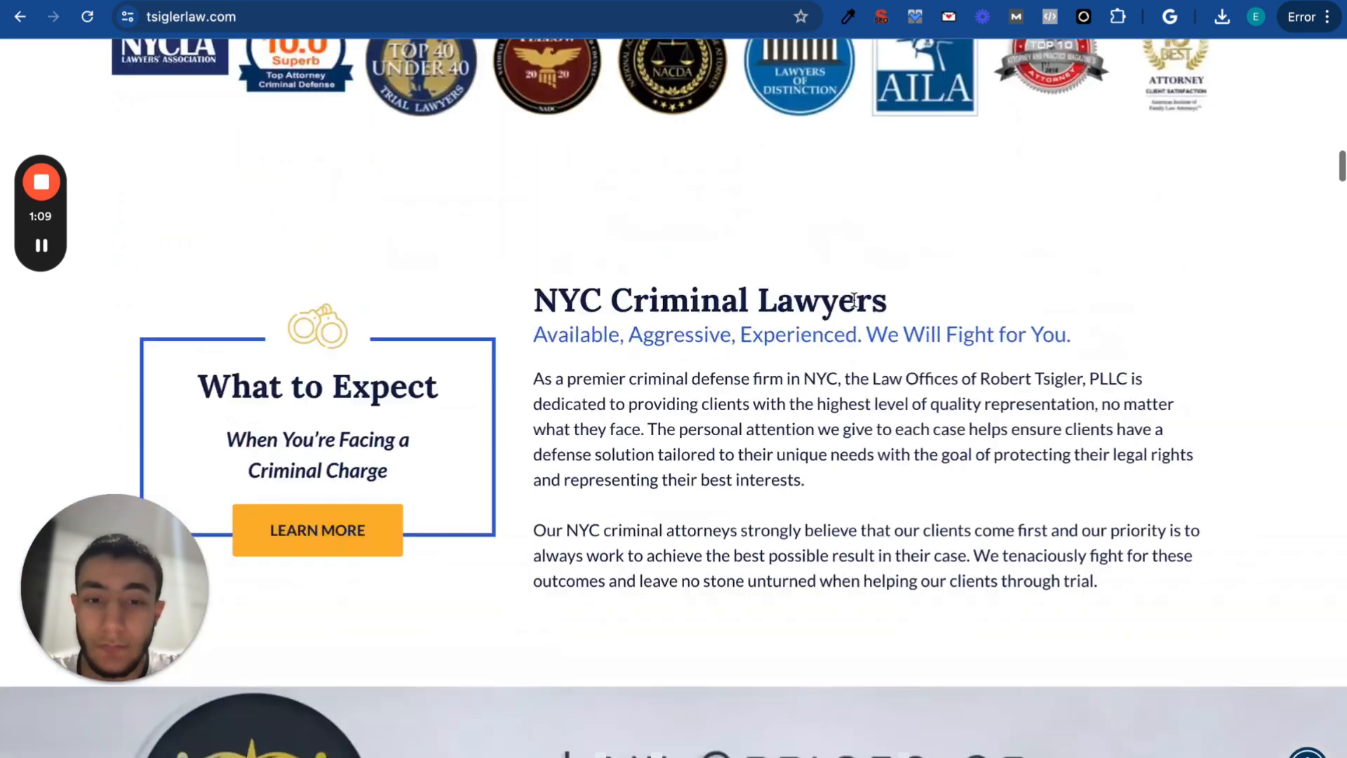
pyautogui.scroll(-3, 853, 298)
pyautogui.scroll(-3, 855, 307)
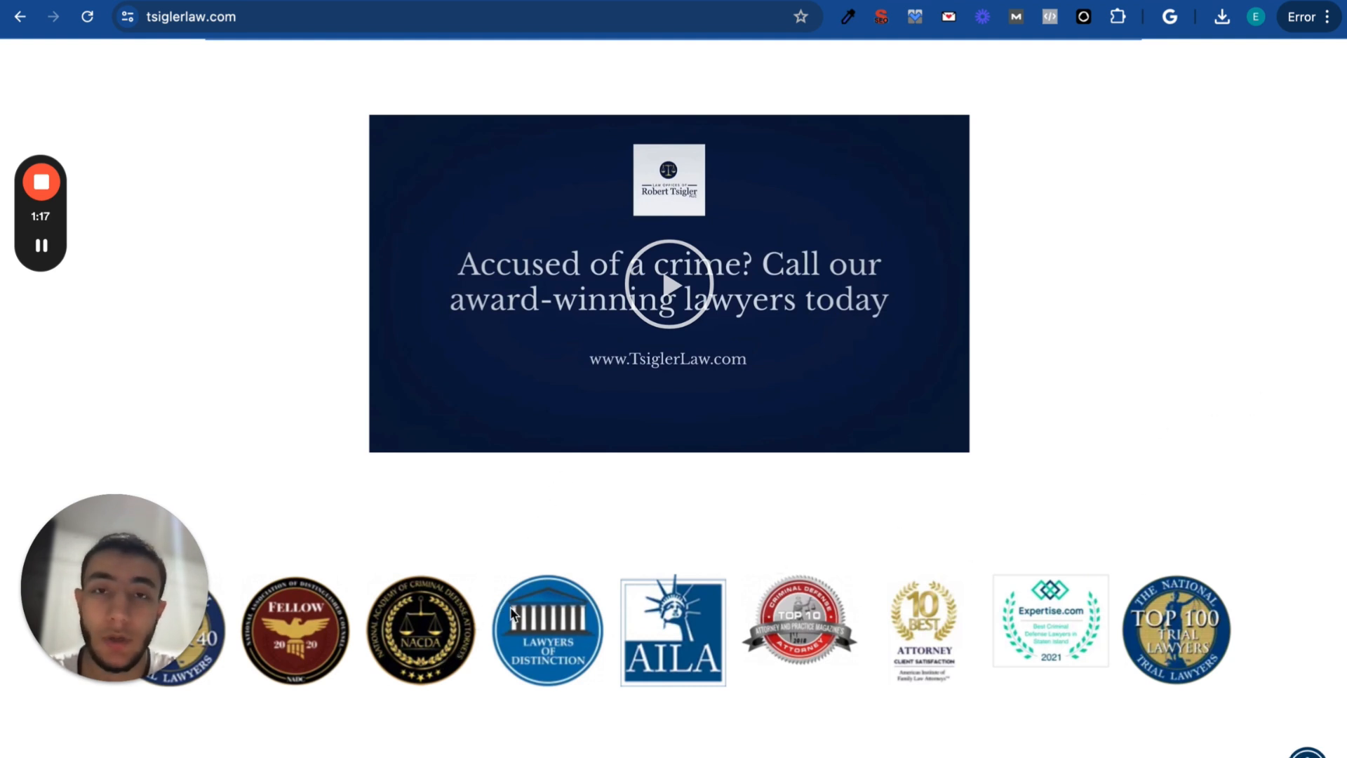
pyautogui.scroll(1, 1210, 403)
pyautogui.scroll(-1, 1211, 404)
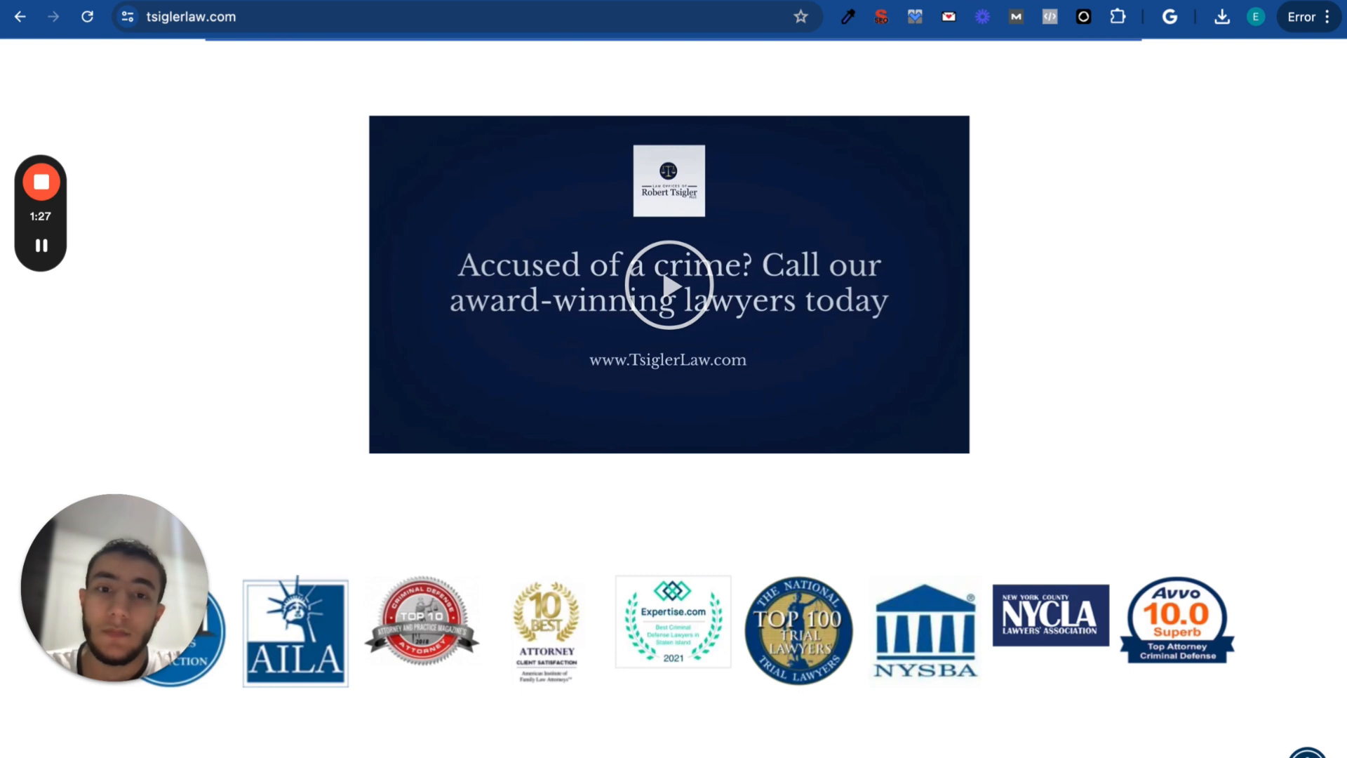
pyautogui.click(84, 0)
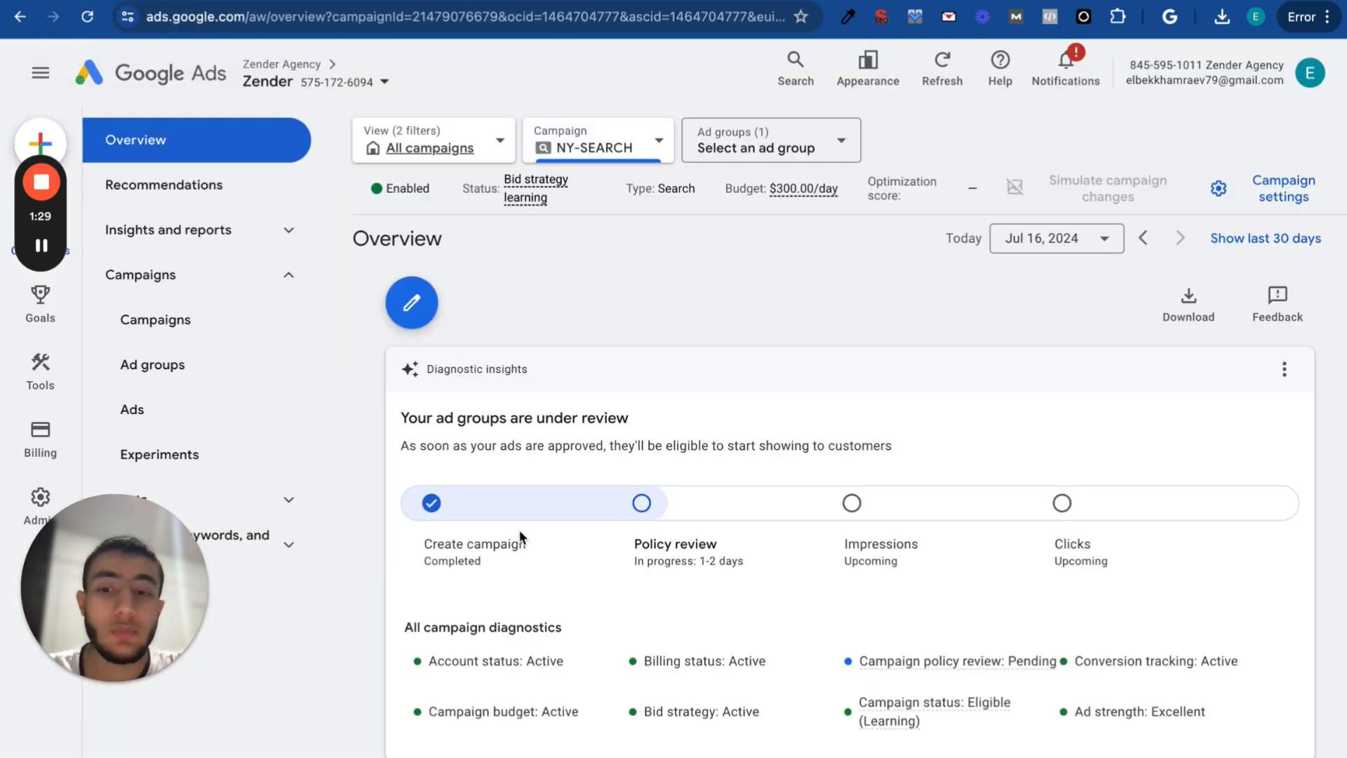